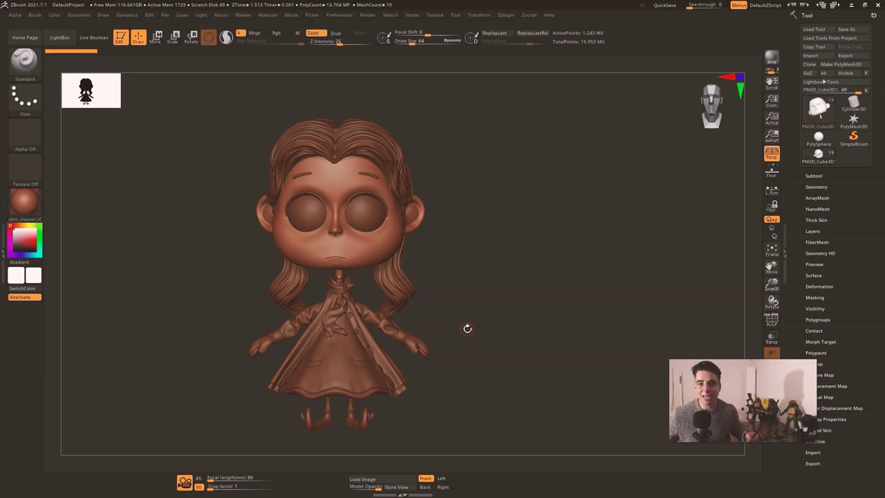
Step: Make the character's hands the active subtool
{"action": "left_click_drag", "start_coordinate": [484, 384], "coordinate": [507, 394]}
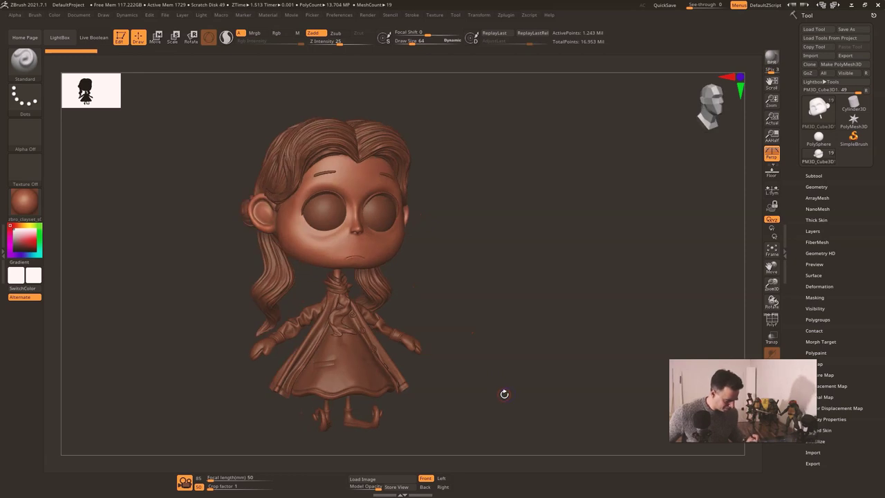
{"action": "left_click_drag", "start_coordinate": [434, 381], "coordinate": [449, 370], "text": "shift"}
{"action": "left_click", "coordinate": [410, 342], "text": "alt"}
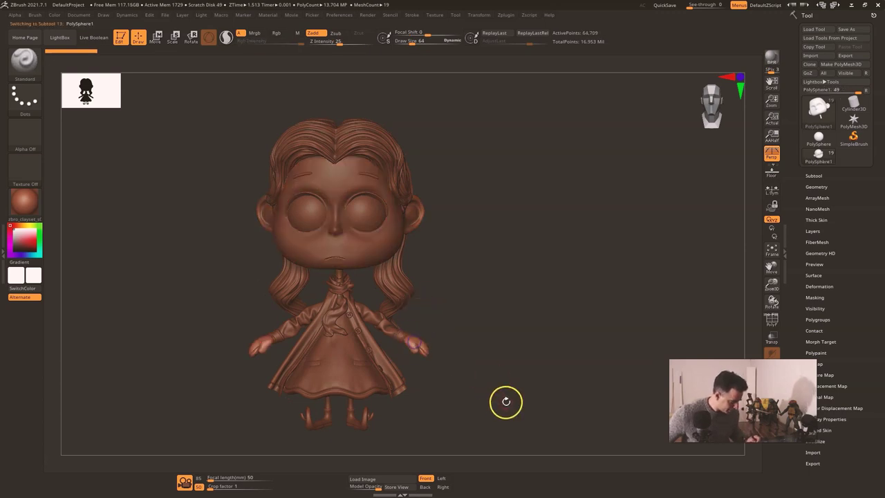
{"action": "mouse_move", "coordinate": [486, 398]}
{"action": "left_mouse_down"}
{"action": "mouse_move", "coordinate": [477, 397]}
{"action": "mouse_move", "coordinate": [514, 366]}
{"action": "mouse_move", "coordinate": [479, 371]}
{"action": "mouse_move", "coordinate": [530, 383]}
{"action": "mouse_move", "coordinate": [561, 405]}
{"action": "mouse_move", "coordinate": [488, 396]}
{"action": "left_mouse_up"}
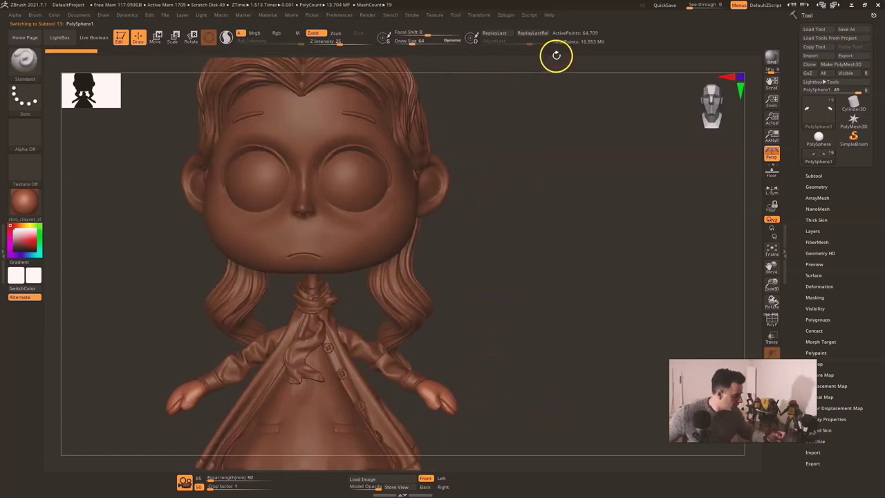
Step: Create a combined low-resolution posing mesh of the whole character with Transpose Master's TPoseMesh
{"action": "left_click", "coordinate": [508, 488]}
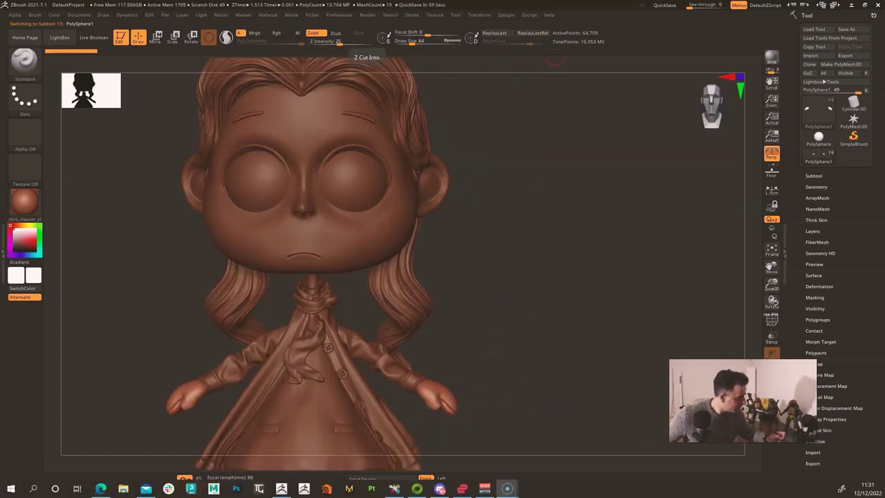
{"action": "left_click", "coordinate": [515, 15]}
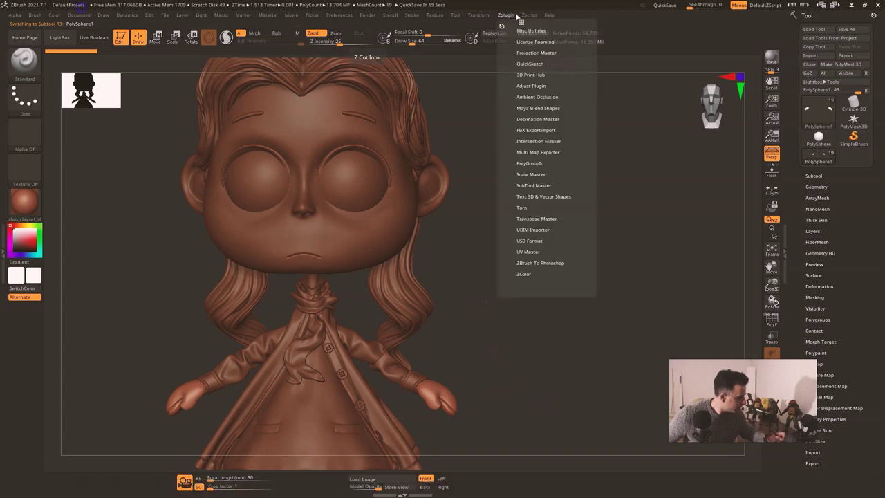
{"action": "left_click", "coordinate": [542, 185]}
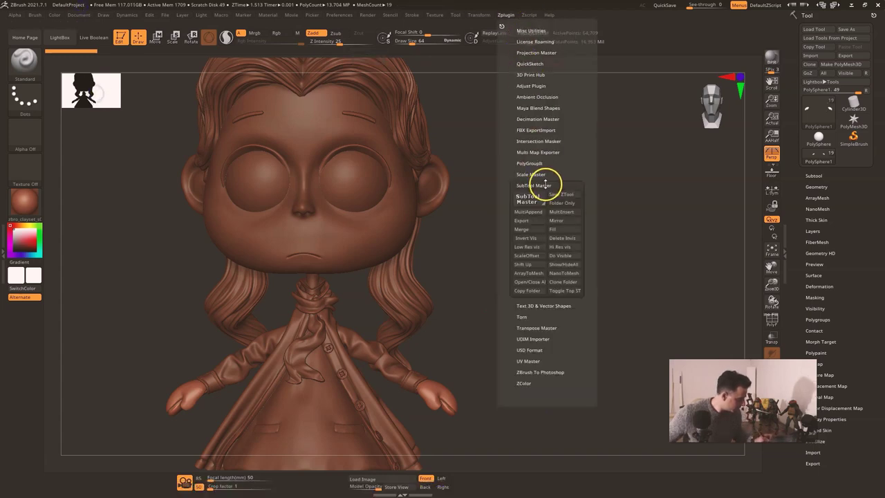
{"action": "left_click", "coordinate": [546, 185]}
{"action": "left_click", "coordinate": [546, 220]}
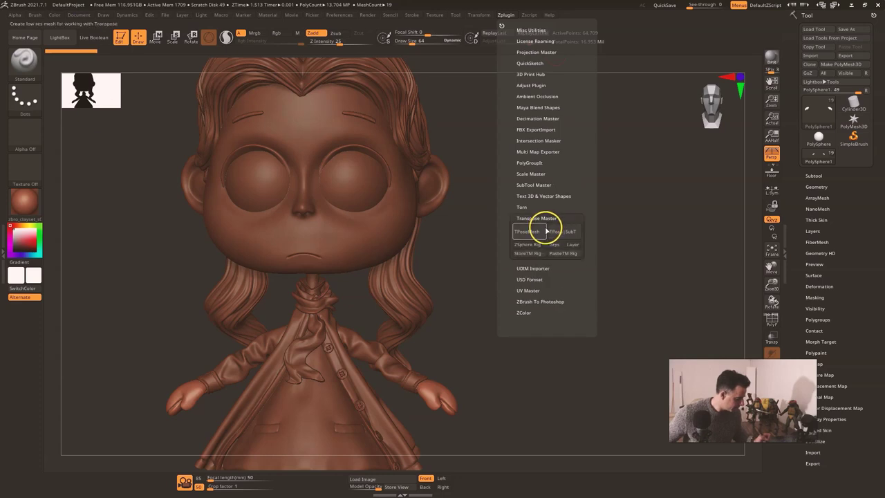
{"action": "left_click", "coordinate": [537, 234]}
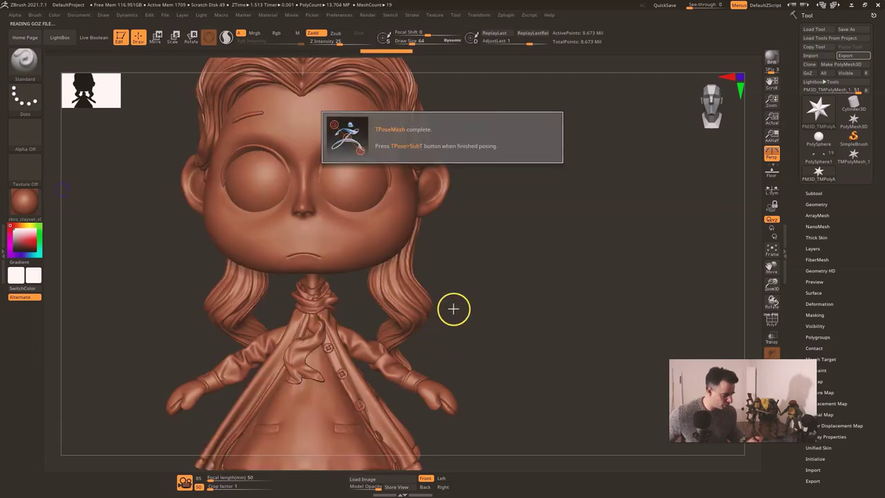
Step: Isolate the coat, cuffs, hands and inner arms by hiding those polygroups and inverting the visibility
{"action": "mouse_move", "coordinate": [496, 351]}
{"action": "left_mouse_down"}
{"action": "mouse_move", "coordinate": [505, 365]}
{"action": "mouse_move", "coordinate": [453, 342]}
{"action": "mouse_move", "coordinate": [450, 356]}
{"action": "mouse_move", "coordinate": [440, 338]}
{"action": "mouse_move", "coordinate": [501, 375]}
{"action": "left_mouse_up"}
{"action": "left_click", "coordinate": [413, 369], "text": "ctrl+shift"}
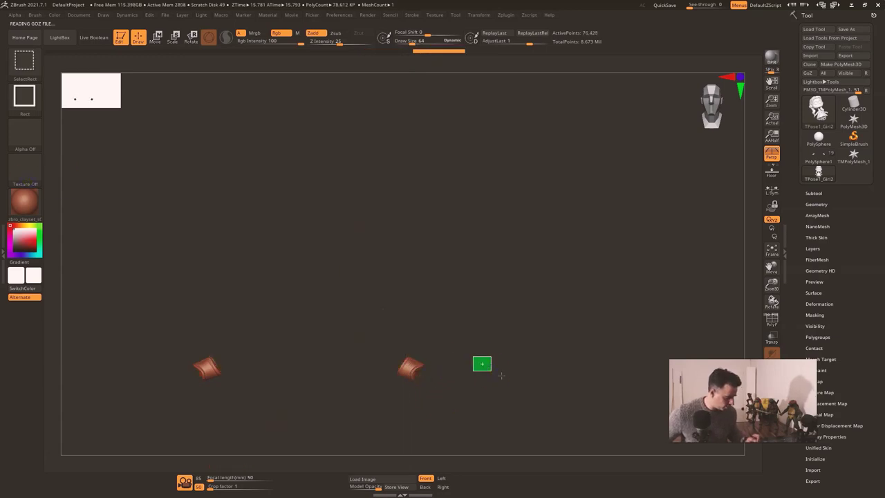
{"action": "left_click", "coordinate": [502, 375], "text": "ctrl+shift"}
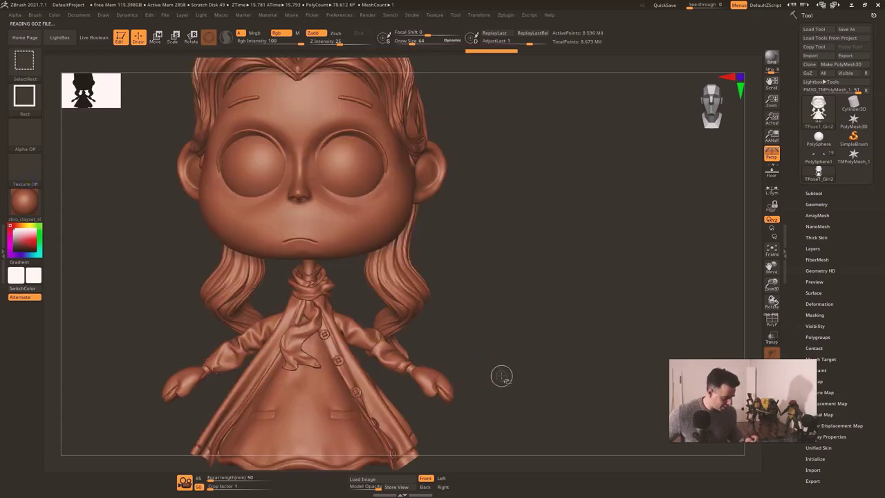
{"action": "left_click", "coordinate": [427, 383], "text": "ctrl+shift"}
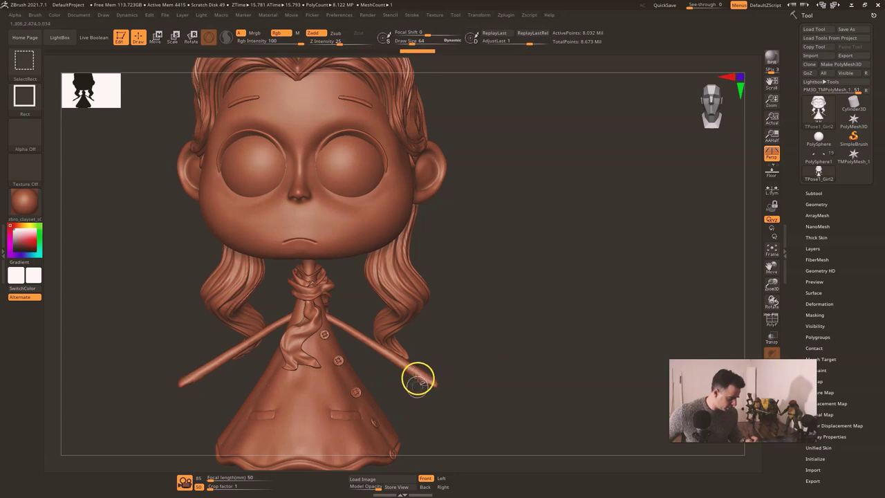
{"action": "left_click", "coordinate": [421, 375], "text": "ctrl+shift"}
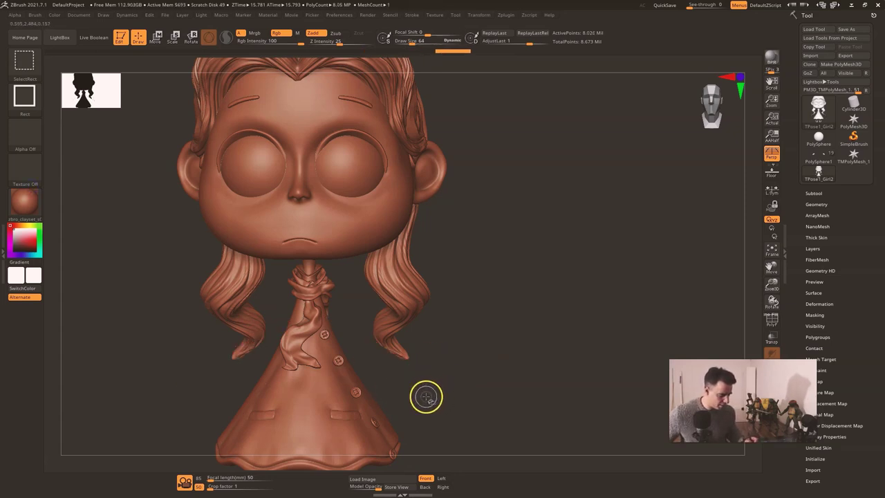
{"action": "left_click_drag", "start_coordinate": [461, 386], "coordinate": [522, 358], "text": "ctrl+shift"}
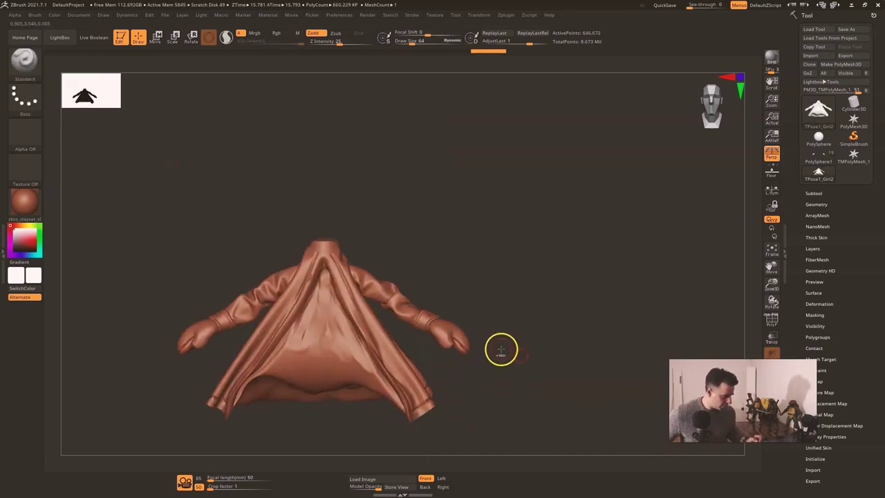
Step: Mask the character's left forearm and hand up to the elbow with the MaskLasso brush
{"action": "left_click", "coordinate": [26, 65], "text": "ctrl"}
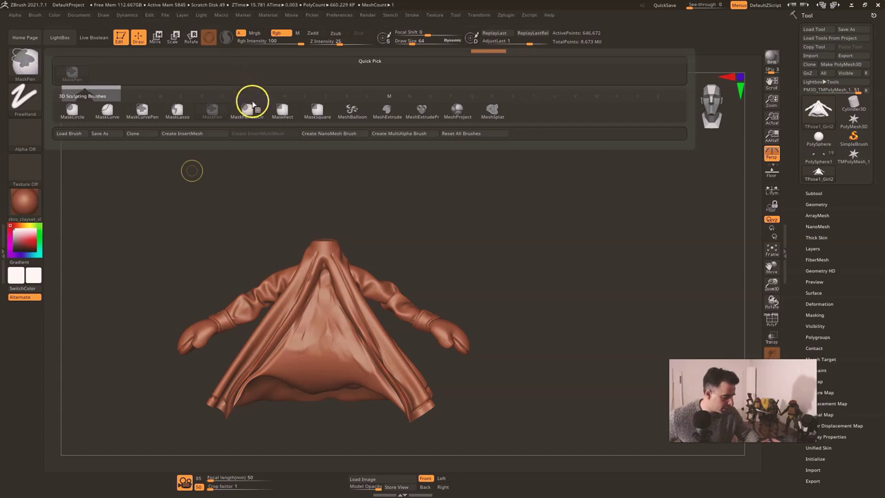
{"action": "left_click", "coordinate": [181, 109]}
{"action": "mouse_move", "coordinate": [499, 313]}
{"action": "left_mouse_down", "text": "ctrl"}
{"action": "mouse_move", "coordinate": [417, 264]}
{"action": "mouse_move", "coordinate": [388, 269]}
{"action": "mouse_move", "coordinate": [388, 313]}
{"action": "left_mouse_up", "text": "ctrl"}
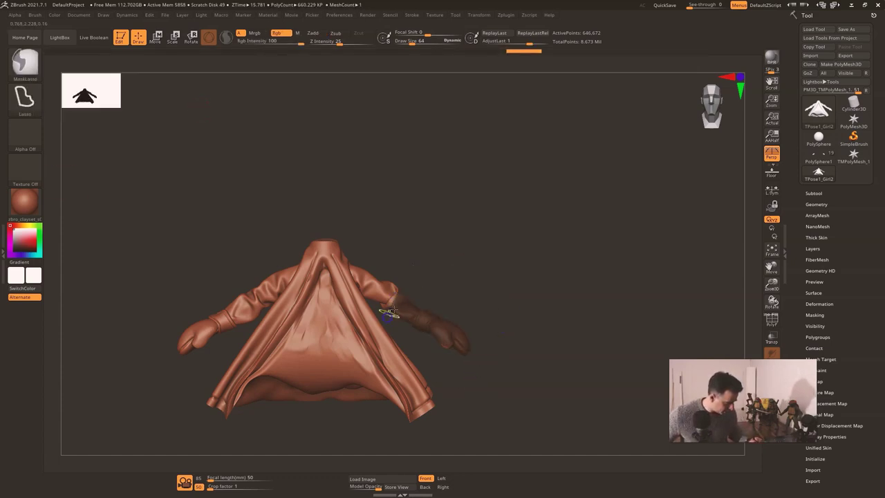
{"action": "mouse_move", "coordinate": [513, 302]}
{"action": "left_mouse_down"}
{"action": "mouse_move", "coordinate": [419, 397]}
{"action": "mouse_move", "coordinate": [425, 392]}
{"action": "left_mouse_up"}
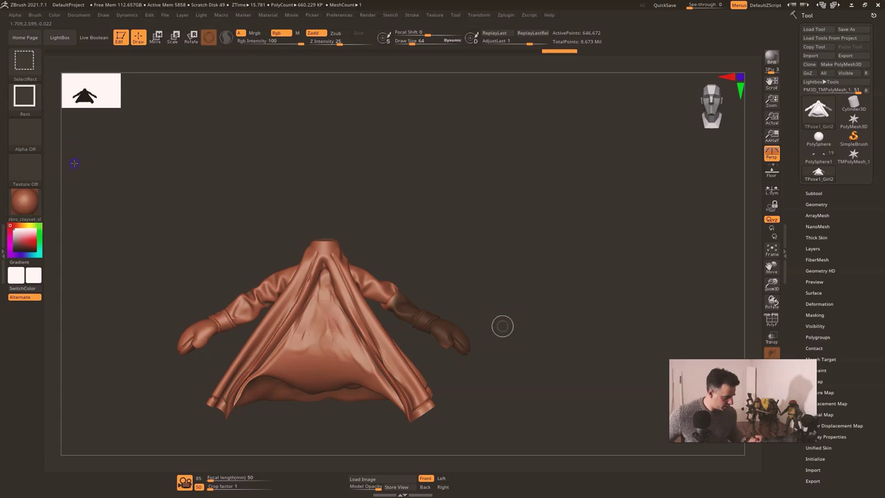
Step: Show the whole character again, invert the mask so only the left forearm is free, and blur the mask edge at the elbow
{"action": "left_click", "coordinate": [504, 332], "text": "ctrl+shift"}
{"action": "left_click", "coordinate": [504, 336], "text": "ctrl"}
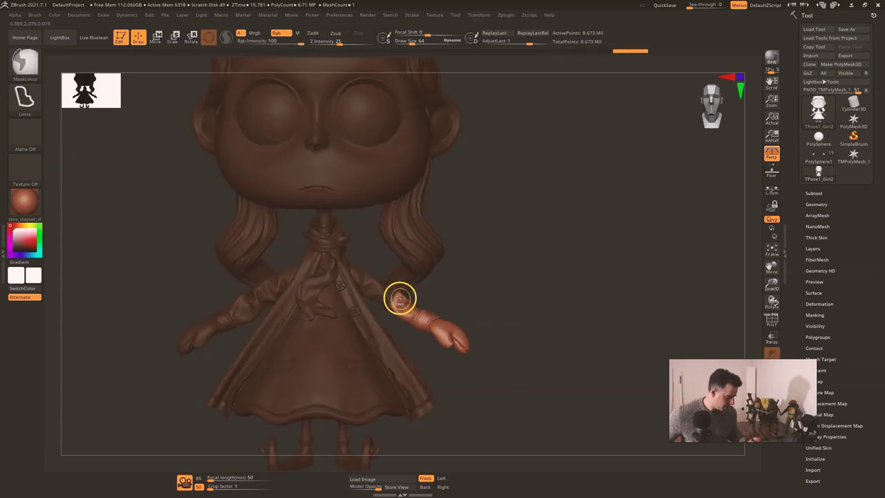
{"action": "left_click", "coordinate": [399, 299], "text": "ctrl"}
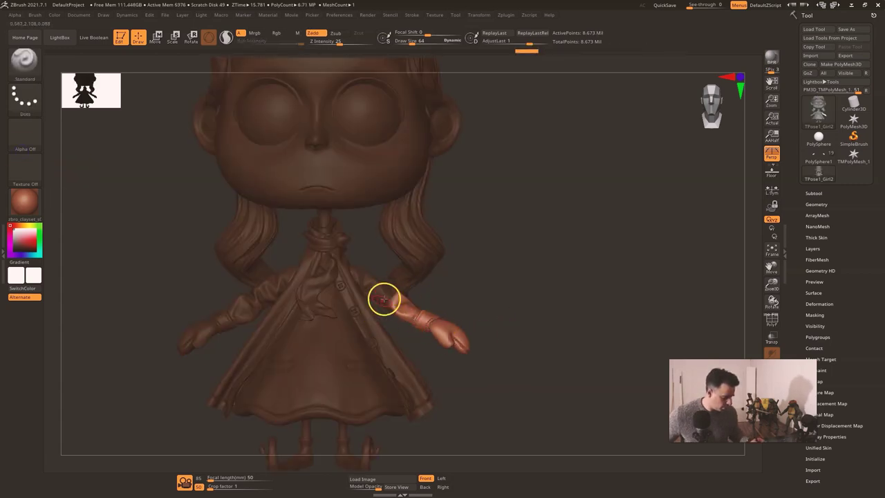
{"action": "right_click_drag", "start_coordinate": [399, 288], "coordinate": [408, 324], "text": "alt"}
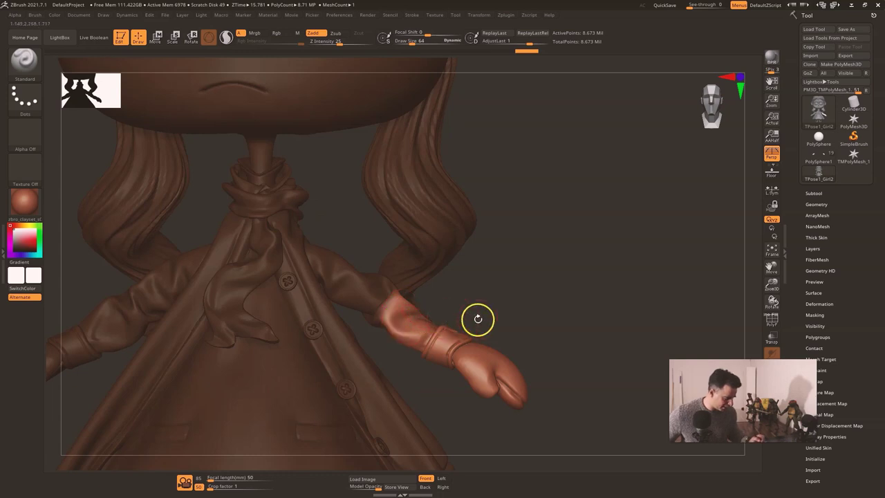
{"action": "left_click_drag", "start_coordinate": [541, 308], "coordinate": [528, 348]}
{"action": "left_click_drag", "start_coordinate": [496, 284], "coordinate": [514, 238], "text": "alt"}
{"action": "mouse_move", "coordinate": [477, 266]}
{"action": "left_mouse_down"}
{"action": "mouse_move", "coordinate": [447, 291]}
{"action": "mouse_move", "coordinate": [466, 296]}
{"action": "mouse_move", "coordinate": [479, 272]}
{"action": "mouse_move", "coordinate": [448, 288]}
{"action": "left_mouse_up"}
{"action": "key", "text": "e"}
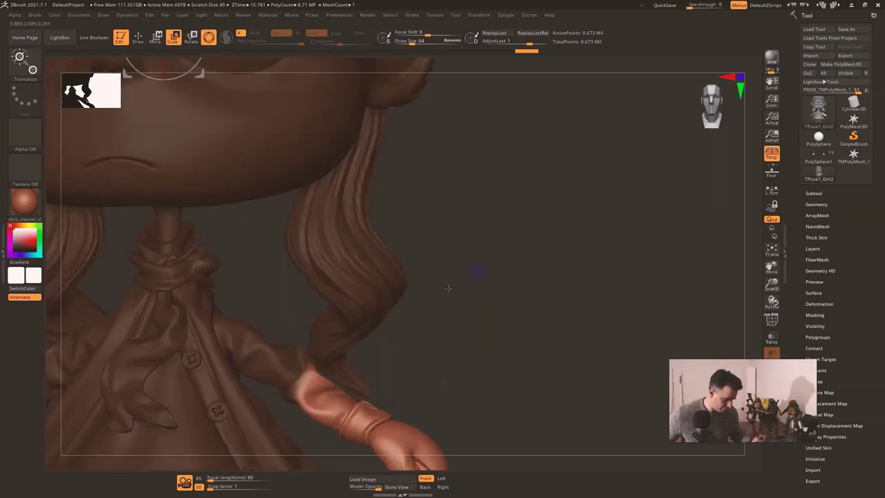
{"action": "key", "text": "q"}
{"action": "left_click", "coordinate": [309, 383], "text": "ctrl"}
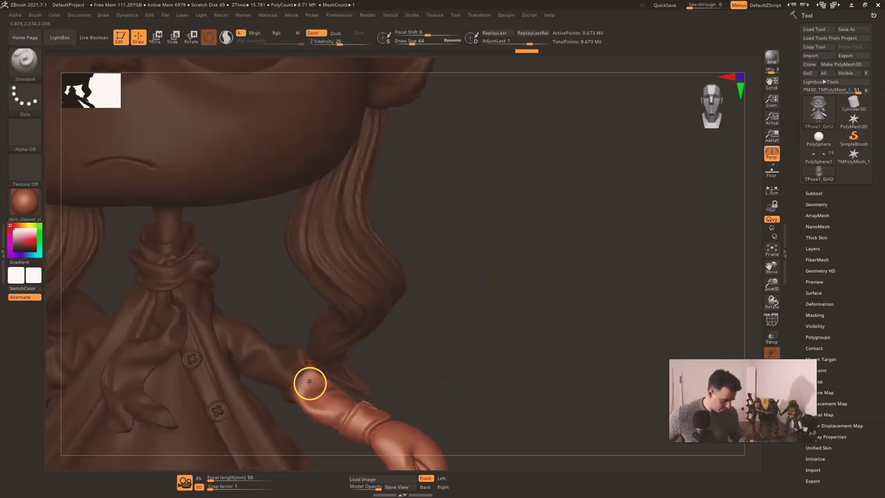
Step: Place the transform gizmo at the left elbow, on the edge of the unmasked forearm
{"action": "key", "text": "w"}
{"action": "left_click_drag", "start_coordinate": [418, 332], "coordinate": [471, 305], "text": "alt"}
{"action": "left_click_drag", "start_coordinate": [344, 391], "coordinate": [418, 308], "text": "alt"}
{"action": "left_click", "coordinate": [411, 297]}
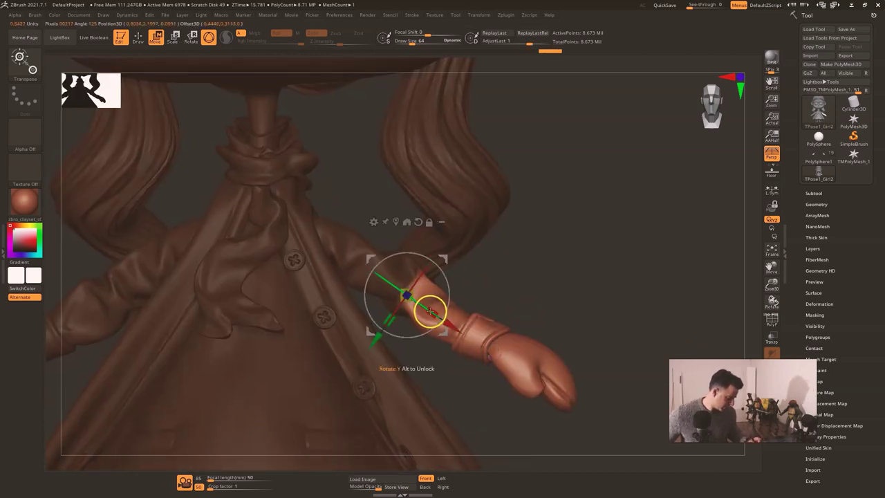
{"action": "left_click_drag", "start_coordinate": [426, 309], "coordinate": [434, 263]}
{"action": "left_click_drag", "start_coordinate": [517, 266], "coordinate": [434, 317]}
{"action": "left_click_drag", "start_coordinate": [358, 304], "coordinate": [389, 298], "text": "alt"}
{"action": "left_click_drag", "start_coordinate": [564, 317], "coordinate": [563, 349]}
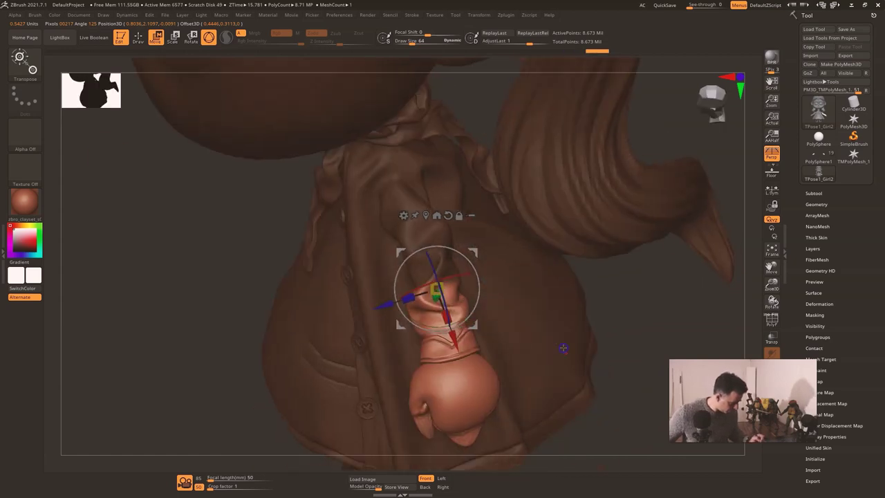
{"action": "mouse_move", "coordinate": [478, 293]}
{"action": "left_mouse_down"}
{"action": "mouse_move", "coordinate": [472, 308]}
{"action": "mouse_move", "coordinate": [466, 285]}
{"action": "left_mouse_up"}
{"action": "left_click_drag", "start_coordinate": [607, 312], "coordinate": [670, 275]}
{"action": "left_click_drag", "start_coordinate": [465, 324], "coordinate": [458, 327]}
{"action": "left_click_drag", "start_coordinate": [623, 346], "coordinate": [619, 303]}
{"action": "key", "text": "ctrl+z"}
{"action": "key", "text": "ctrl+z"}
{"action": "key", "text": "ctrl+z"}
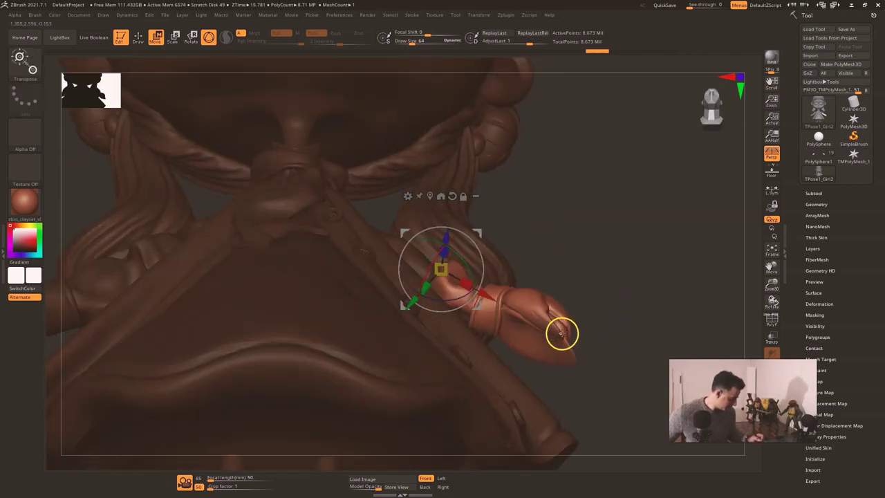
{"action": "key", "text": "ctrl+z"}
{"action": "key", "text": "ctrl+z"}
Step: Bend the left forearm and hand forward and downward at the elbow, adjusting the rotation and position from several angles
{"action": "left_click_drag", "start_coordinate": [649, 341], "coordinate": [595, 265], "text": "alt"}
{"action": "mouse_move", "coordinate": [609, 298]}
{"action": "left_mouse_down", "text": "ctrl"}
{"action": "mouse_move", "coordinate": [586, 210]}
{"action": "mouse_move", "coordinate": [474, 194]}
{"action": "mouse_move", "coordinate": [518, 325]}
{"action": "mouse_move", "coordinate": [634, 391]}
{"action": "left_mouse_up", "text": "ctrl"}
{"action": "mouse_move", "coordinate": [621, 321]}
{"action": "left_mouse_down"}
{"action": "mouse_move", "coordinate": [577, 376]}
{"action": "mouse_move", "coordinate": [589, 387]}
{"action": "left_mouse_up"}
{"action": "left_click_drag", "start_coordinate": [428, 208], "coordinate": [410, 230]}
{"action": "key", "text": "ctrl+z"}
{"action": "left_click_drag", "start_coordinate": [547, 213], "coordinate": [463, 236]}
{"action": "left_click_drag", "start_coordinate": [418, 404], "coordinate": [393, 369]}
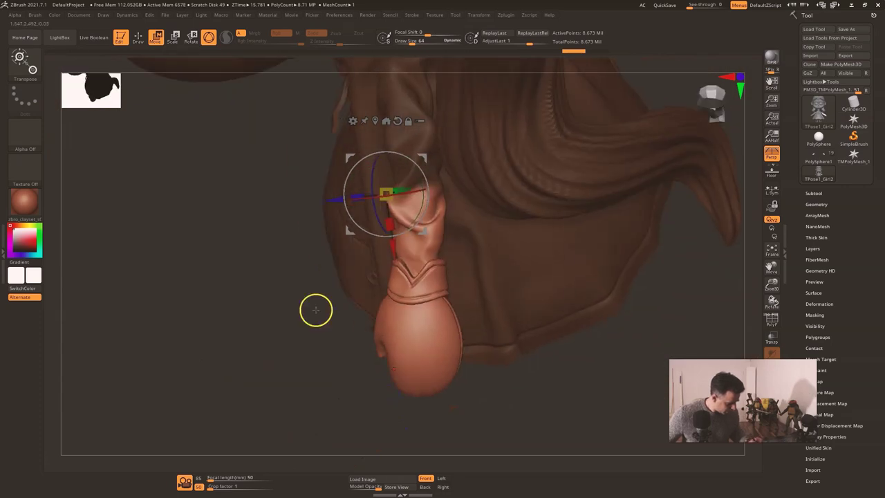
{"action": "left_click_drag", "start_coordinate": [316, 310], "coordinate": [323, 328]}
{"action": "left_click_drag", "start_coordinate": [337, 201], "coordinate": [374, 196]}
{"action": "left_click_drag", "start_coordinate": [467, 203], "coordinate": [451, 224]}
{"action": "left_click_drag", "start_coordinate": [484, 415], "coordinate": [535, 263]}
{"action": "left_click_drag", "start_coordinate": [468, 178], "coordinate": [464, 206]}
{"action": "left_click_drag", "start_coordinate": [455, 163], "coordinate": [447, 156]}
{"action": "left_click_drag", "start_coordinate": [573, 322], "coordinate": [548, 338], "text": "alt"}
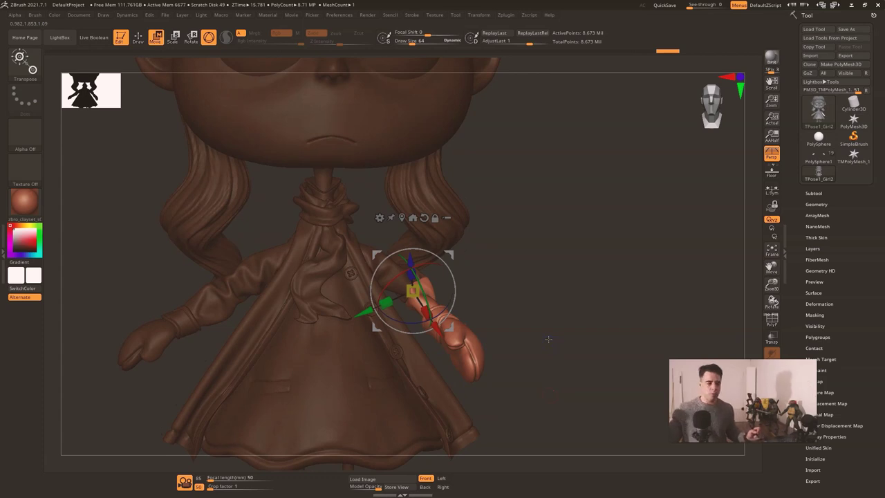
Step: Hide the two long hair locks and clear the mask to expose both arms
{"action": "mouse_move", "coordinate": [512, 287]}
{"action": "left_mouse_down"}
{"action": "mouse_move", "coordinate": [506, 305]}
{"action": "mouse_move", "coordinate": [558, 300]}
{"action": "left_mouse_up"}
{"action": "left_click", "coordinate": [456, 236], "text": "ctrl+shift"}
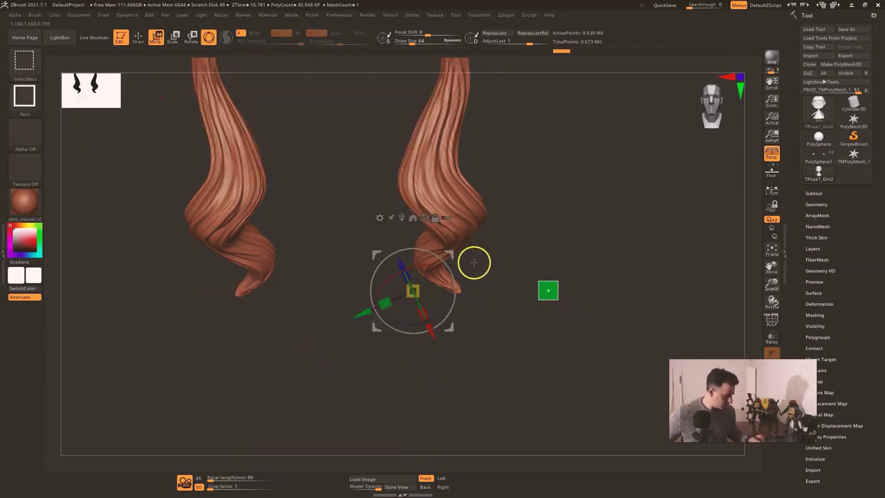
{"action": "key", "text": "q"}
{"action": "left_click_drag", "start_coordinate": [488, 326], "coordinate": [502, 322]}
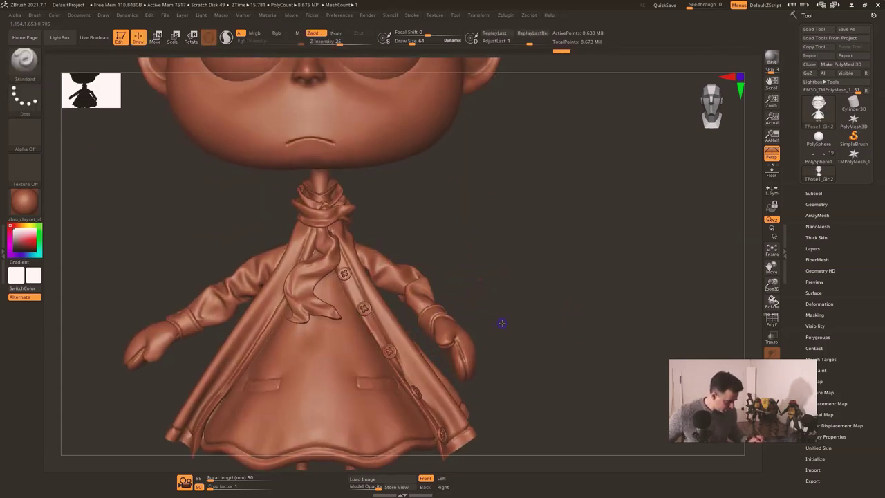
Step: Lasso-mask the character's whole left arm from the shoulder to the hand
{"action": "mouse_move", "coordinate": [486, 378]}
{"action": "left_mouse_down", "text": "ctrl"}
{"action": "mouse_move", "coordinate": [501, 344]}
{"action": "mouse_move", "coordinate": [418, 241]}
{"action": "mouse_move", "coordinate": [372, 230]}
{"action": "mouse_move", "coordinate": [365, 244]}
{"action": "left_mouse_up", "text": "ctrl"}
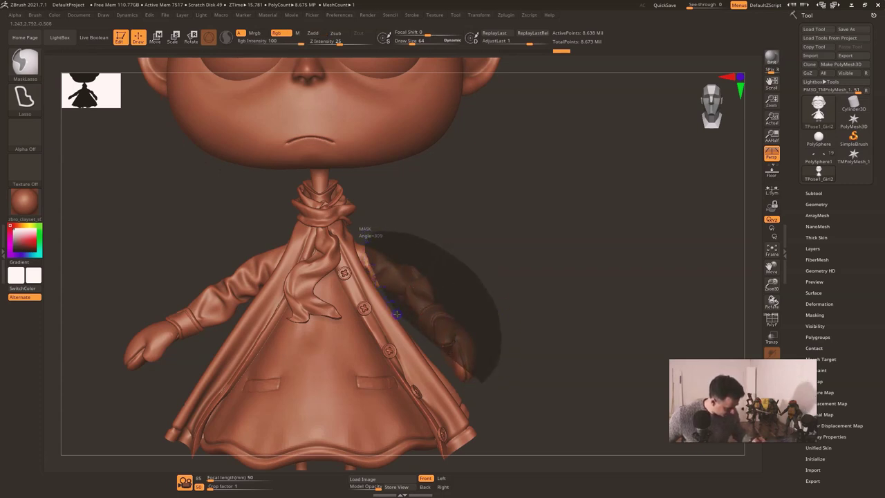
{"action": "left_click_drag", "start_coordinate": [453, 379], "coordinate": [477, 392], "text": "ctrl"}
{"action": "left_click_drag", "start_coordinate": [542, 353], "coordinate": [451, 366]}
{"action": "right_click_drag", "start_coordinate": [451, 366], "coordinate": [449, 362]}
{"action": "right_click_drag", "start_coordinate": [466, 268], "coordinate": [476, 352], "text": "ctrl"}
{"action": "right_click_drag", "start_coordinate": [396, 331], "coordinate": [411, 318]}
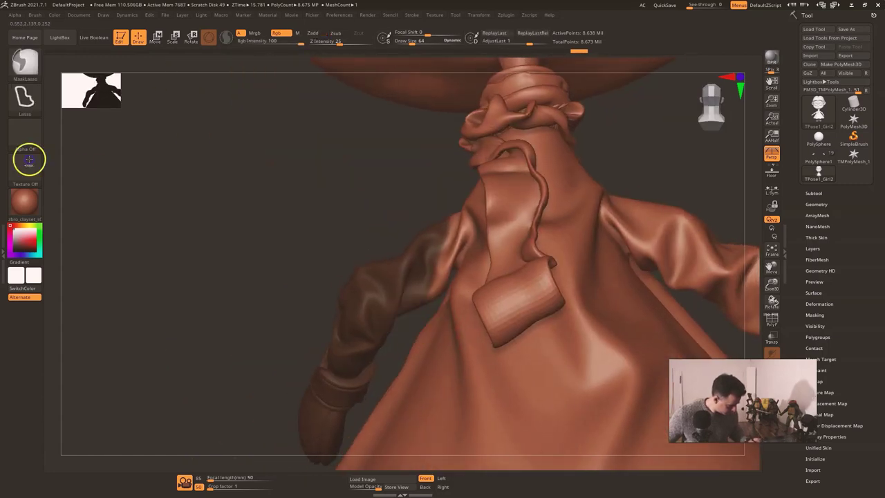
Step: Refine the arm mask around the back of the shoulder and sleeve, then invert it so only the left arm is free
{"action": "mouse_move", "coordinate": [453, 274]}
{"action": "left_mouse_down", "text": "ctrl"}
{"action": "mouse_move", "coordinate": [462, 226]}
{"action": "mouse_move", "coordinate": [377, 243]}
{"action": "mouse_move", "coordinate": [373, 300]}
{"action": "left_mouse_up", "text": "ctrl"}
{"action": "mouse_move", "coordinate": [413, 339]}
{"action": "right_mouse_down"}
{"action": "mouse_move", "coordinate": [409, 320]}
{"action": "mouse_move", "coordinate": [474, 323]}
{"action": "right_mouse_up"}
{"action": "mouse_move", "coordinate": [288, 352]}
{"action": "left_mouse_down", "text": "ctrl+alt"}
{"action": "mouse_move", "coordinate": [357, 307]}
{"action": "mouse_move", "coordinate": [252, 378]}
{"action": "left_mouse_up", "text": "ctrl+alt"}
{"action": "mouse_move", "coordinate": [618, 261]}
{"action": "left_mouse_down"}
{"action": "mouse_move", "coordinate": [642, 281]}
{"action": "mouse_move", "coordinate": [641, 271]}
{"action": "left_mouse_up"}
{"action": "left_click_drag", "start_coordinate": [531, 263], "coordinate": [528, 265]}
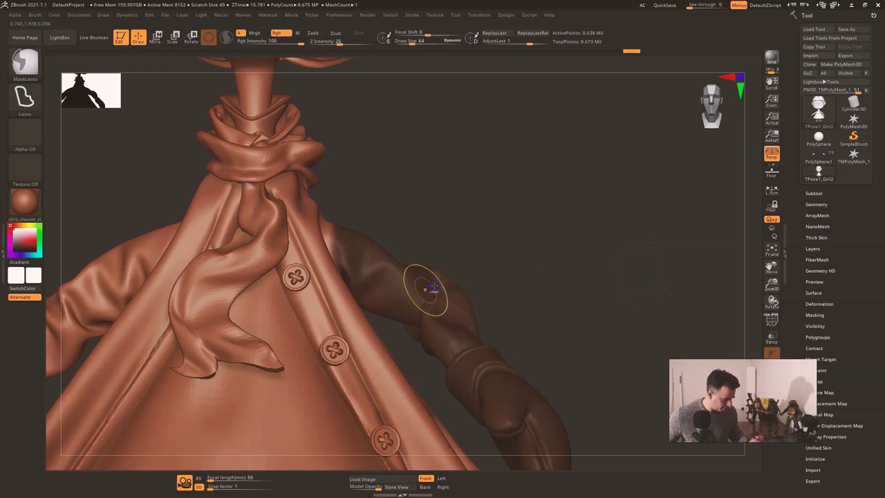
{"action": "left_click", "coordinate": [562, 287], "text": "ctrl"}
{"action": "left_click_drag", "start_coordinate": [563, 288], "coordinate": [561, 287], "text": "alt"}
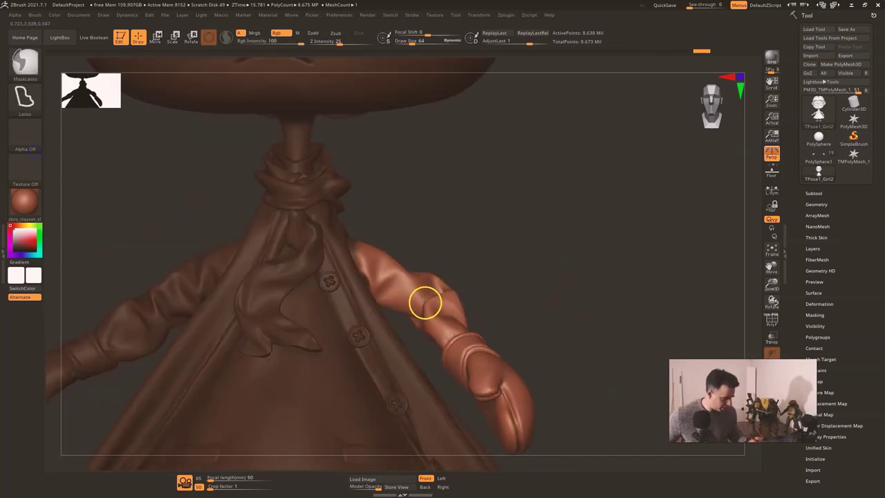
Step: Place the transform gizmo at the left shoulder joint and adjust its position from the side
{"action": "key", "text": "e"}
{"action": "left_click", "coordinate": [367, 269], "text": "alt"}
{"action": "left_click_drag", "start_coordinate": [491, 242], "coordinate": [401, 262]}
{"action": "left_click_drag", "start_coordinate": [319, 266], "coordinate": [341, 264], "text": "alt"}
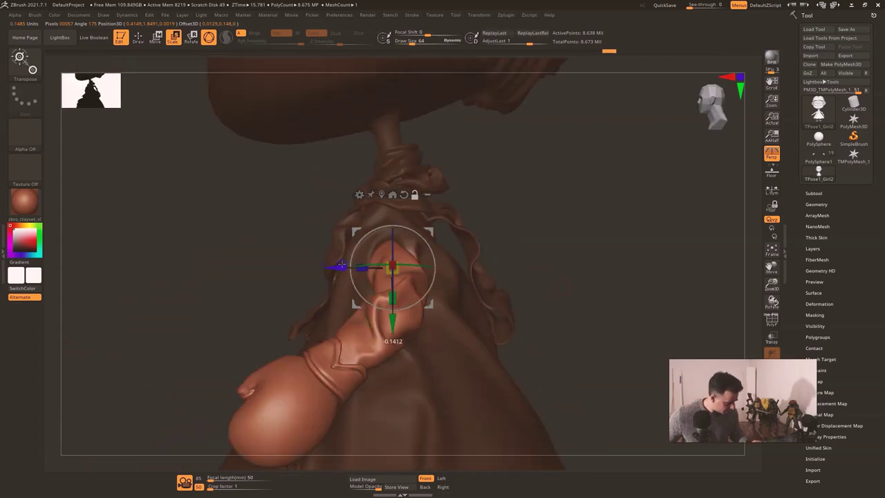
{"action": "left_click_drag", "start_coordinate": [390, 293], "coordinate": [392, 301], "text": "alt"}
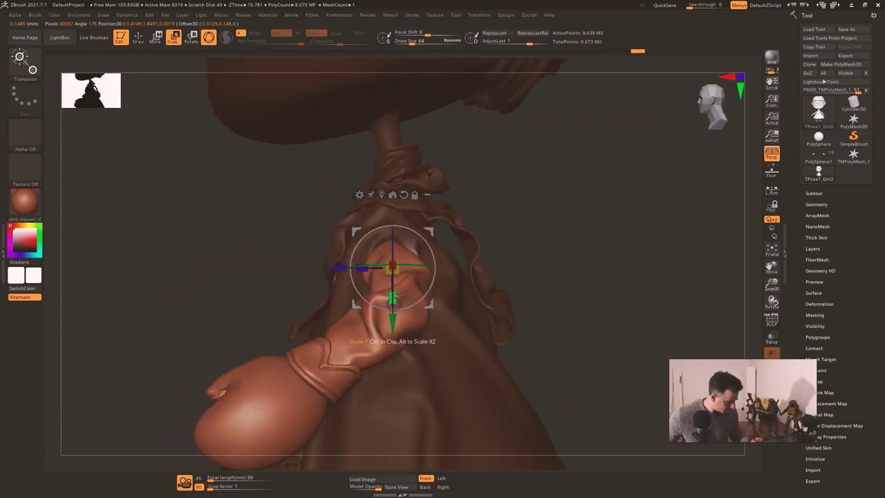
{"action": "key", "text": "ctrl+z"}
Step: Rotate the left arm about the shoulder joint from the side and back so the forearm and mitten lift upward
{"action": "left_click_drag", "start_coordinate": [395, 242], "coordinate": [395, 244]}
{"action": "left_click_drag", "start_coordinate": [573, 226], "coordinate": [603, 220]}
{"action": "left_click_drag", "start_coordinate": [434, 280], "coordinate": [436, 266]}
{"action": "left_click_drag", "start_coordinate": [396, 288], "coordinate": [398, 242]}
{"action": "left_click_drag", "start_coordinate": [642, 280], "coordinate": [543, 288]}
{"action": "left_click_drag", "start_coordinate": [392, 298], "coordinate": [416, 317]}
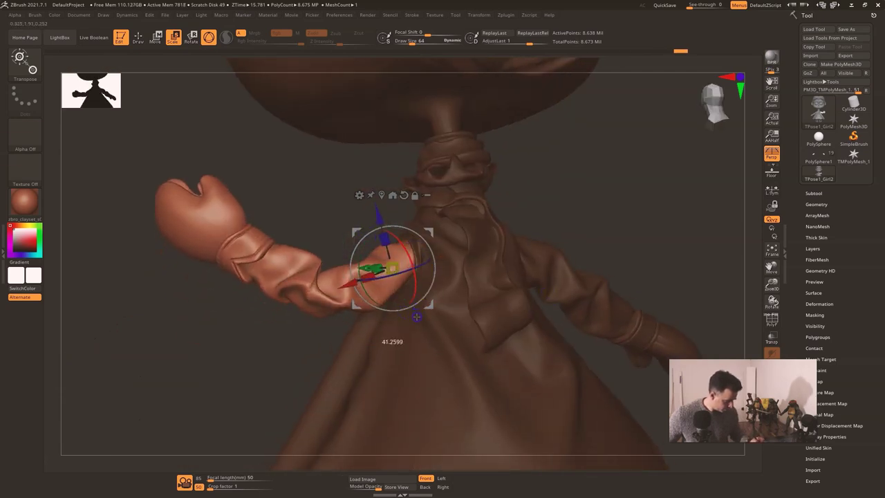
Step: Fine-tune the raised left arm's rotation at the shoulder, checking it from the back and front
{"action": "left_click_drag", "start_coordinate": [585, 202], "coordinate": [589, 210]}
{"action": "left_click_drag", "start_coordinate": [305, 357], "coordinate": [312, 324], "text": "alt"}
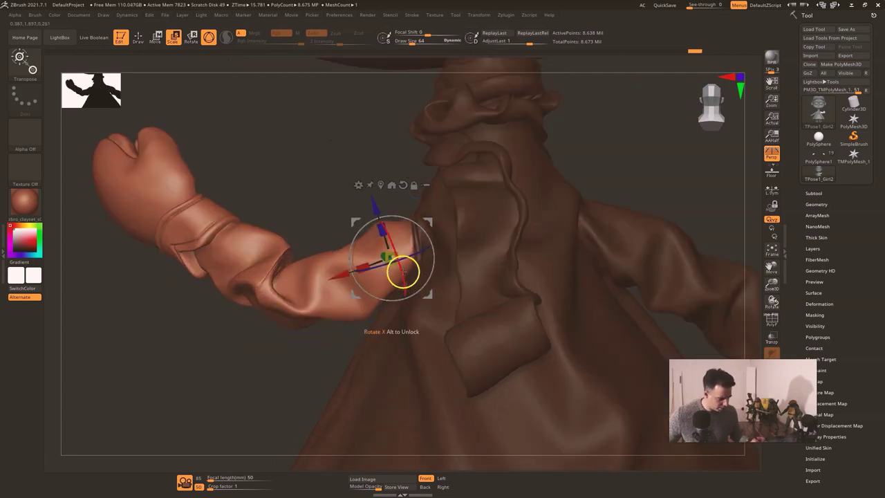
{"action": "left_click_drag", "start_coordinate": [431, 273], "coordinate": [434, 253]}
{"action": "left_click_drag", "start_coordinate": [272, 383], "coordinate": [384, 361]}
{"action": "left_click_drag", "start_coordinate": [593, 323], "coordinate": [585, 326]}
{"action": "left_click_drag", "start_coordinate": [569, 283], "coordinate": [452, 337], "text": "alt"}
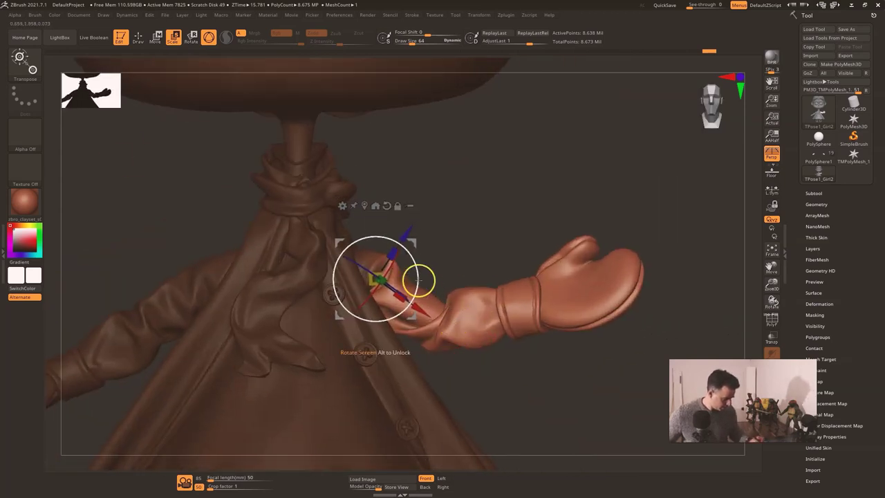
Step: Swing the left arm closer to the body and turn it so the mitten reaches forward
{"action": "key", "text": "q"}
{"action": "key", "text": "s"}
{"action": "left_click_drag", "start_coordinate": [401, 269], "coordinate": [406, 269]}
{"action": "mouse_move", "coordinate": [586, 355]}
{"action": "left_mouse_down", "text": "alt"}
{"action": "mouse_move", "coordinate": [558, 344]}
{"action": "mouse_move", "coordinate": [535, 315]}
{"action": "left_mouse_up", "text": "alt"}
{"action": "key", "text": "e"}
{"action": "left_click_drag", "start_coordinate": [417, 282], "coordinate": [414, 294]}
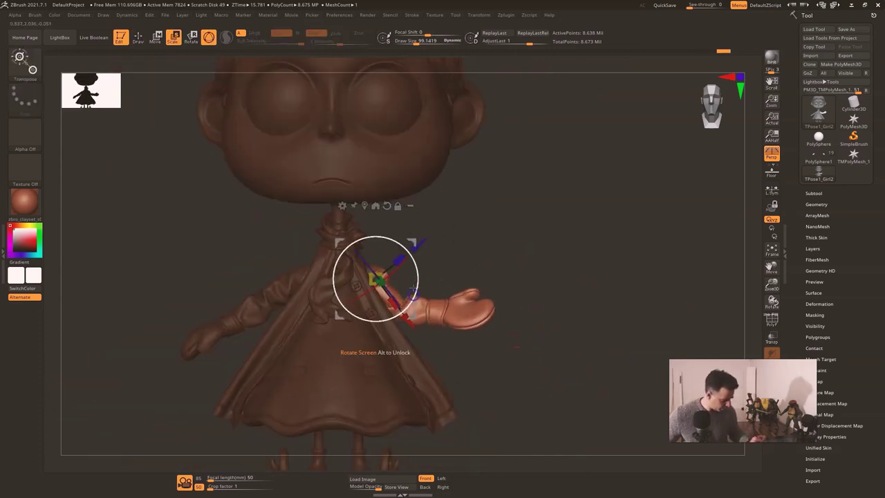
{"action": "left_click_drag", "start_coordinate": [520, 376], "coordinate": [479, 385]}
{"action": "left_click_drag", "start_coordinate": [398, 305], "coordinate": [384, 308]}
{"action": "left_click_drag", "start_coordinate": [406, 266], "coordinate": [389, 262]}
{"action": "left_click_drag", "start_coordinate": [543, 253], "coordinate": [578, 250]}
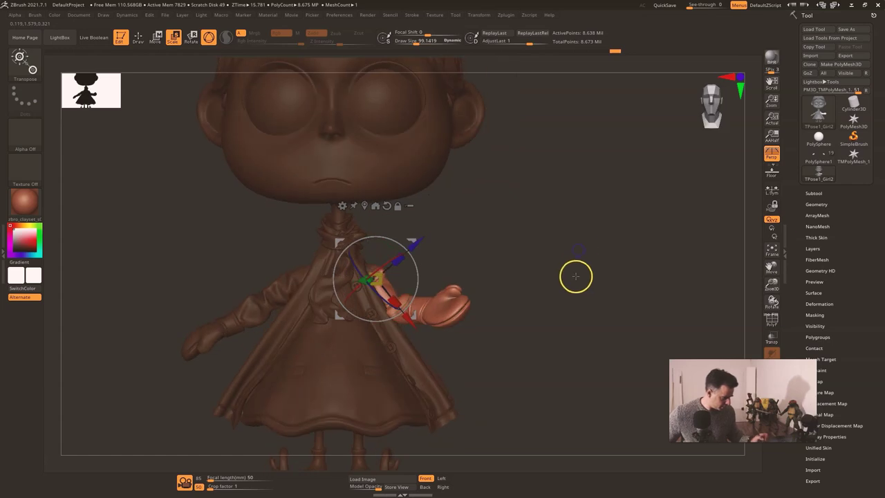
Step: Set a colour swatch to black and switch colours to compare the pose as a flat silhouette with the shaded view
{"action": "left_click", "coordinate": [32, 278]}
{"action": "left_click", "coordinate": [29, 335]}
{"action": "key", "text": "v"}
{"action": "left_click_drag", "start_coordinate": [532, 345], "coordinate": [121, 157]}
{"action": "key", "text": "v"}
{"action": "mouse_move", "coordinate": [595, 308]}
{"action": "left_mouse_down", "text": "alt"}
{"action": "mouse_move", "coordinate": [522, 337]}
{"action": "mouse_move", "coordinate": [518, 329]}
{"action": "mouse_move", "coordinate": [510, 352]}
{"action": "left_mouse_up", "text": "alt"}
{"action": "key", "text": "q"}
{"action": "key", "text": "v"}
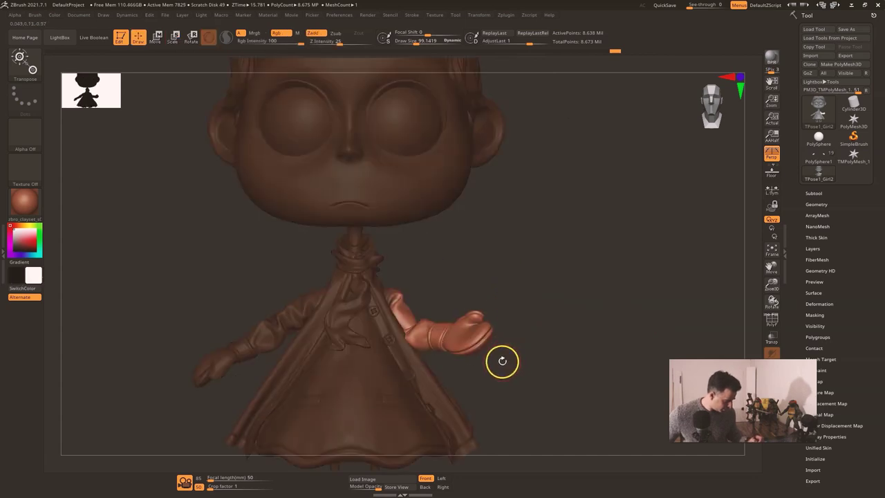
Step: Adjust the left arm's rotation slightly with the gizmo in the front view
{"action": "key", "text": "e"}
{"action": "left_click_drag", "start_coordinate": [436, 310], "coordinate": [424, 275]}
{"action": "left_click_drag", "start_coordinate": [439, 304], "coordinate": [438, 309]}
Step: Examine the whole character's silhouette from the front and side, and return to the shaded view
{"action": "key", "text": "v"}
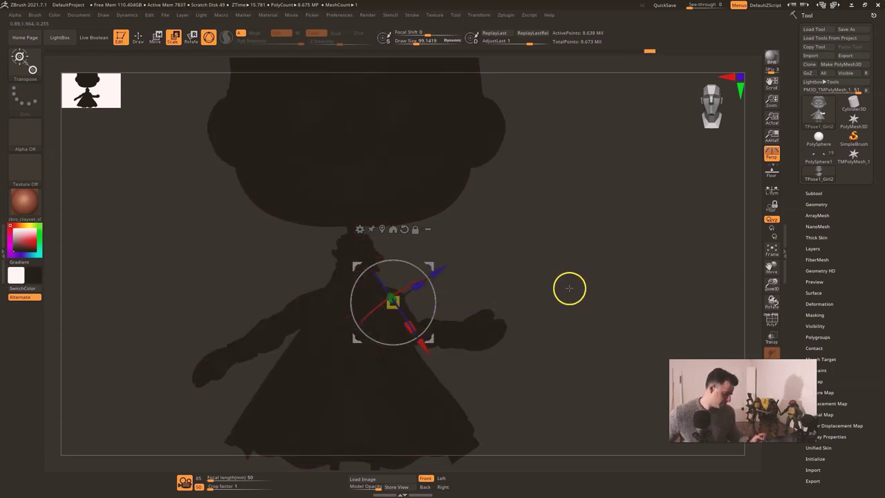
{"action": "key", "text": "q"}
{"action": "key", "text": "f"}
{"action": "mouse_move", "coordinate": [551, 365]}
{"action": "left_mouse_down"}
{"action": "mouse_move", "coordinate": [600, 364]}
{"action": "mouse_move", "coordinate": [544, 367]}
{"action": "mouse_move", "coordinate": [543, 406]}
{"action": "left_mouse_up"}
{"action": "left_click_drag", "start_coordinate": [573, 371], "coordinate": [521, 381]}
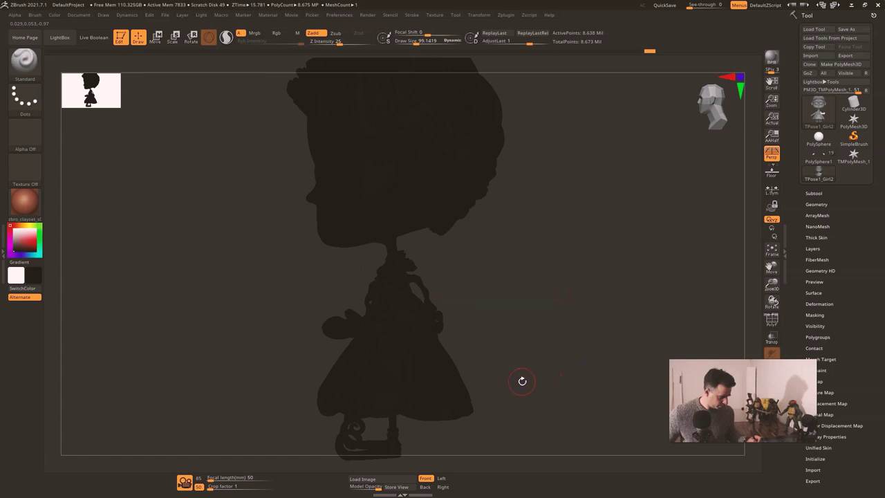
{"action": "key", "text": "v"}
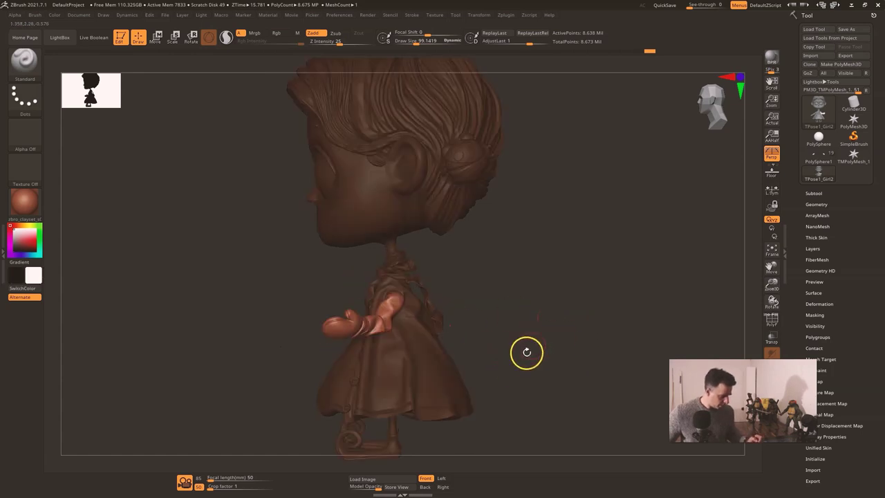
Step: Reshape the left sleeve around the bent elbow with an enlarged Move brush, working from the front and above
{"action": "left_click_drag", "start_coordinate": [527, 353], "coordinate": [578, 354]}
{"action": "mouse_move", "coordinate": [538, 320]}
{"action": "left_mouse_down", "text": "alt"}
{"action": "mouse_move", "coordinate": [575, 311]}
{"action": "mouse_move", "coordinate": [535, 330]}
{"action": "left_mouse_up", "text": "alt"}
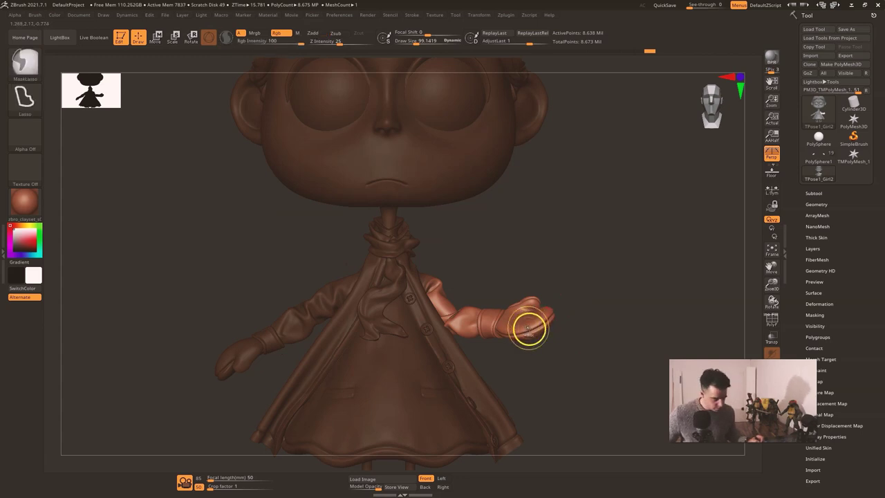
{"action": "key", "text": "b"}
{"action": "key", "text": "m"}
{"action": "key", "text": "v"}
{"action": "key", "text": "s"}
{"action": "left_click_drag", "start_coordinate": [444, 298], "coordinate": [450, 296]}
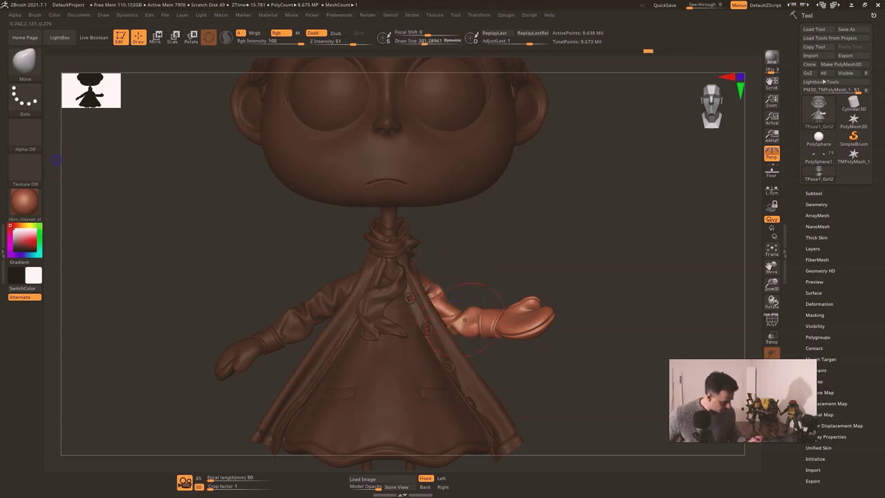
{"action": "mouse_move", "coordinate": [489, 332]}
{"action": "right_mouse_down"}
{"action": "mouse_move", "coordinate": [478, 338]}
{"action": "mouse_move", "coordinate": [475, 364]}
{"action": "mouse_move", "coordinate": [467, 326]}
{"action": "right_mouse_up"}
{"action": "left_click_drag", "start_coordinate": [467, 314], "coordinate": [461, 309]}
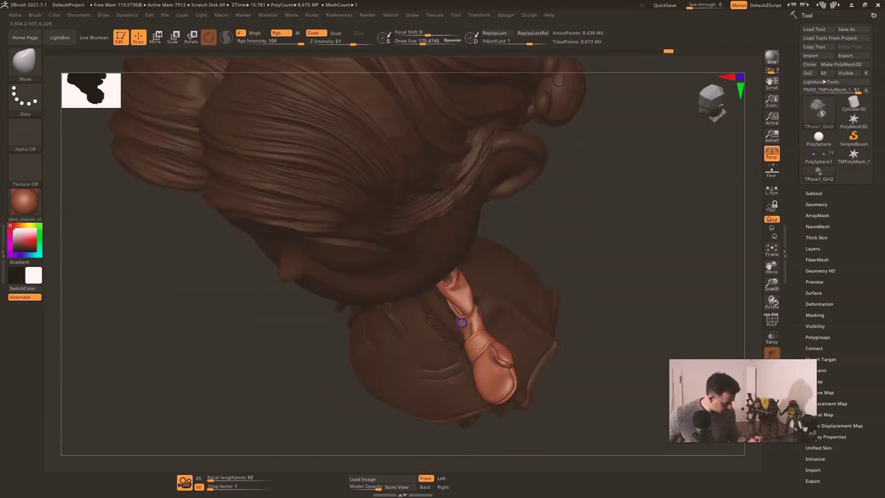
{"action": "right_click_drag", "start_coordinate": [573, 297], "coordinate": [598, 240]}
{"action": "left_click_drag", "start_coordinate": [472, 327], "coordinate": [471, 324]}
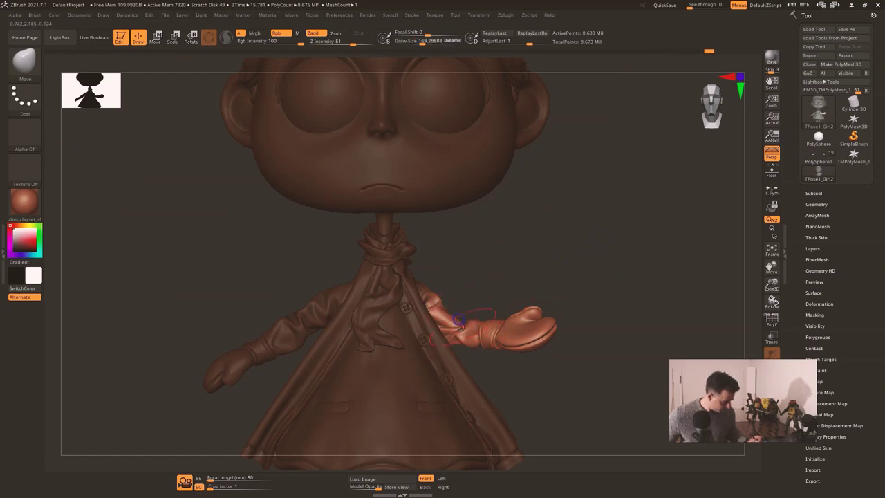
Step: Reduce the Move brush size to about 104 for work on the back of the left elbow, dismissing the Dynamic Subdiv prompts
{"action": "right_click_drag", "start_coordinate": [466, 340], "coordinate": [423, 347]}
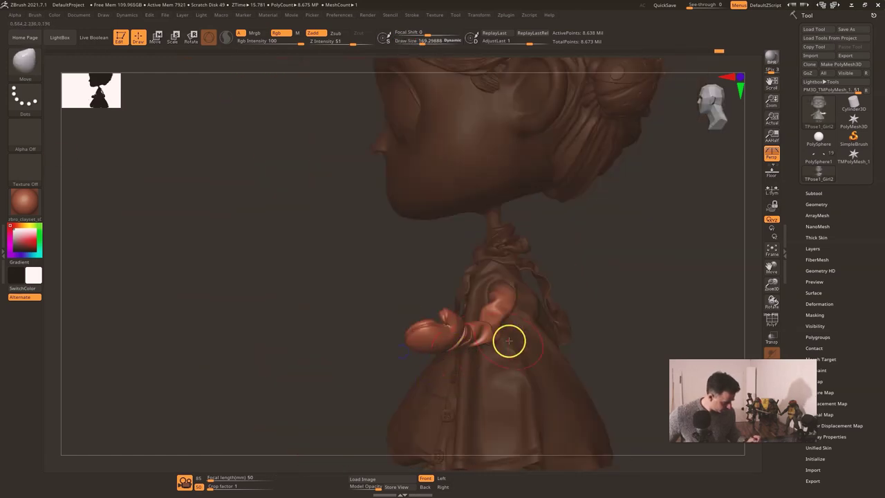
{"action": "right_click_drag", "start_coordinate": [577, 295], "coordinate": [533, 311]}
{"action": "key", "text": "s"}
{"action": "key", "text": "d"}
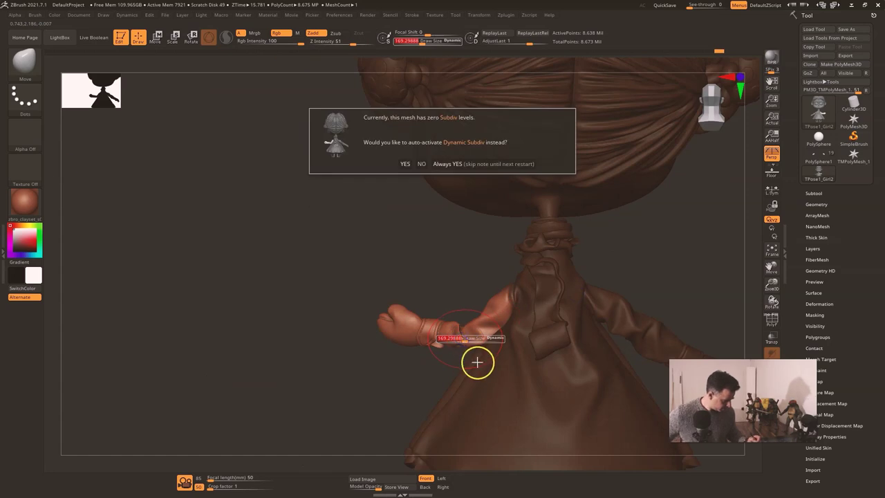
{"action": "key", "text": "Escape"}
{"action": "key", "text": "s"}
{"action": "left_click_drag", "start_coordinate": [455, 338], "coordinate": [453, 340]}
{"action": "key", "text": "s"}
{"action": "key", "text": "d"}
{"action": "key", "text": "Escape"}
{"action": "right_click_drag", "start_coordinate": [56, 163], "coordinate": [463, 359], "text": "ctrl"}
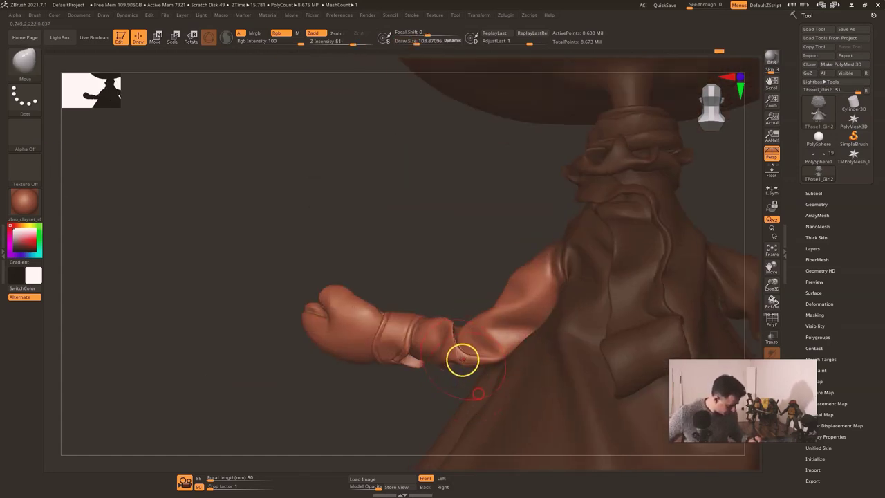
Step: Smooth the pinched sleeve folds at the left elbow from the back and other angles
{"action": "key", "text": "shift"}
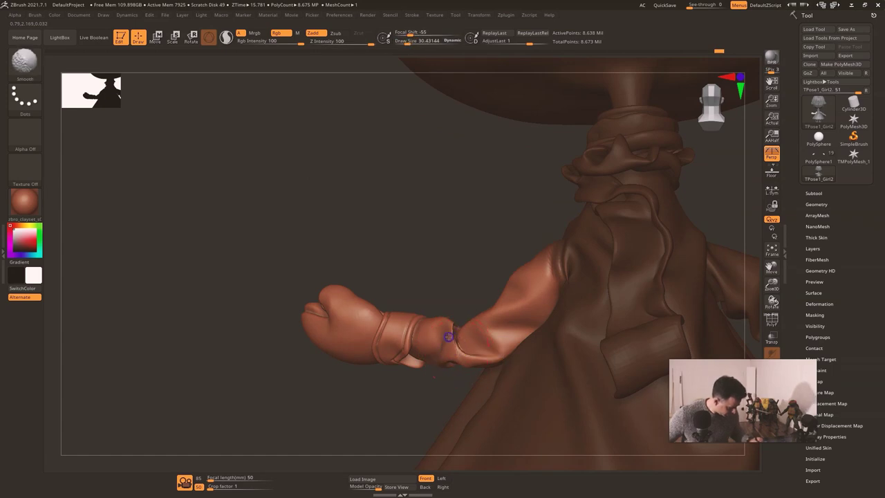
{"action": "left_click_drag", "start_coordinate": [455, 335], "coordinate": [459, 331], "text": "shift"}
{"action": "mouse_move", "coordinate": [465, 325]}
{"action": "right_mouse_down"}
{"action": "mouse_move", "coordinate": [470, 306]}
{"action": "mouse_move", "coordinate": [428, 373]}
{"action": "mouse_move", "coordinate": [449, 360]}
{"action": "right_mouse_up"}
{"action": "key", "text": "shift"}
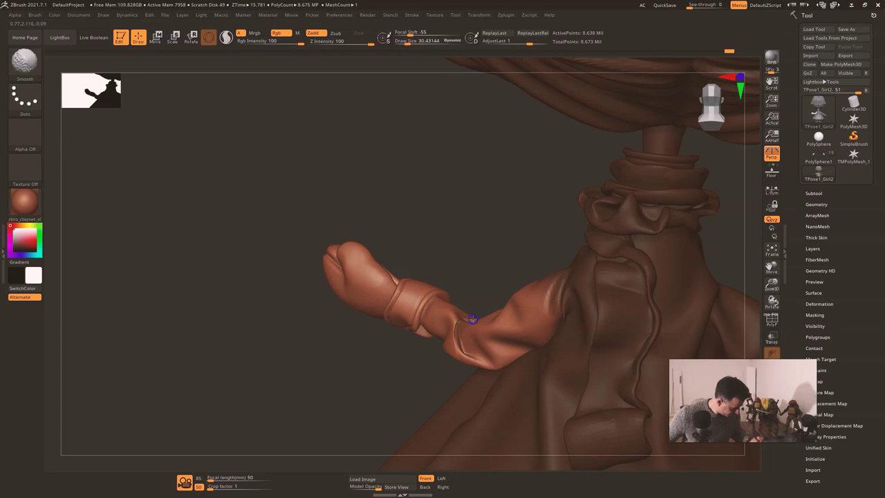
{"action": "left_click_drag", "start_coordinate": [461, 327], "coordinate": [459, 331], "text": "shift"}
{"action": "mouse_move", "coordinate": [74, 132]}
{"action": "right_mouse_down"}
{"action": "mouse_move", "coordinate": [75, 142]}
{"action": "mouse_move", "coordinate": [519, 316]}
{"action": "mouse_move", "coordinate": [480, 318]}
{"action": "right_mouse_up"}
{"action": "key", "text": "shift"}
{"action": "mouse_move", "coordinate": [368, 341]}
{"action": "right_mouse_down"}
{"action": "mouse_move", "coordinate": [558, 304]}
{"action": "mouse_move", "coordinate": [608, 366]}
{"action": "mouse_move", "coordinate": [600, 359]}
{"action": "right_mouse_up"}
{"action": "key", "text": "shift"}
{"action": "mouse_move", "coordinate": [533, 353]}
{"action": "right_mouse_down"}
{"action": "mouse_move", "coordinate": [592, 160]}
{"action": "mouse_move", "coordinate": [596, 315]}
{"action": "mouse_move", "coordinate": [313, 378]}
{"action": "mouse_move", "coordinate": [311, 366]}
{"action": "right_mouse_up"}
{"action": "right_click_drag", "start_coordinate": [597, 341], "coordinate": [445, 268], "text": "alt"}
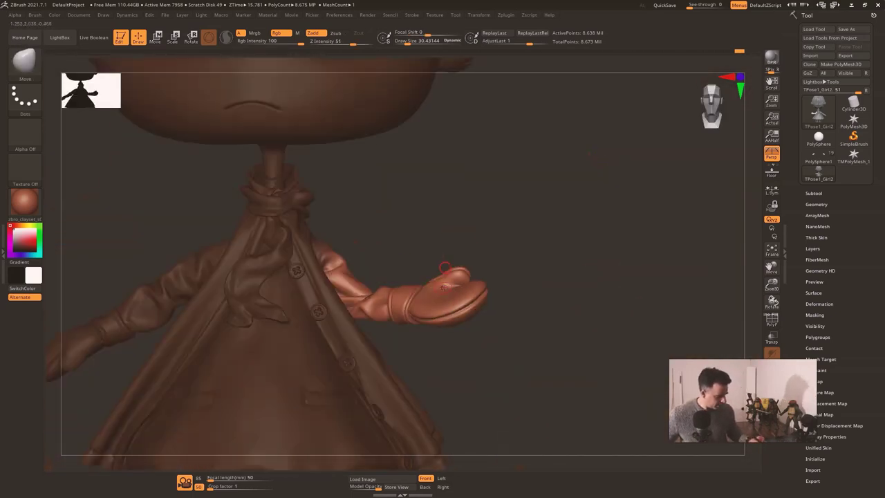
Step: Restore the arm mask and reshape the left elbow and forearm from front and back with a Move brush of about size 151
{"action": "left_click", "coordinate": [543, 322], "text": "ctrl"}
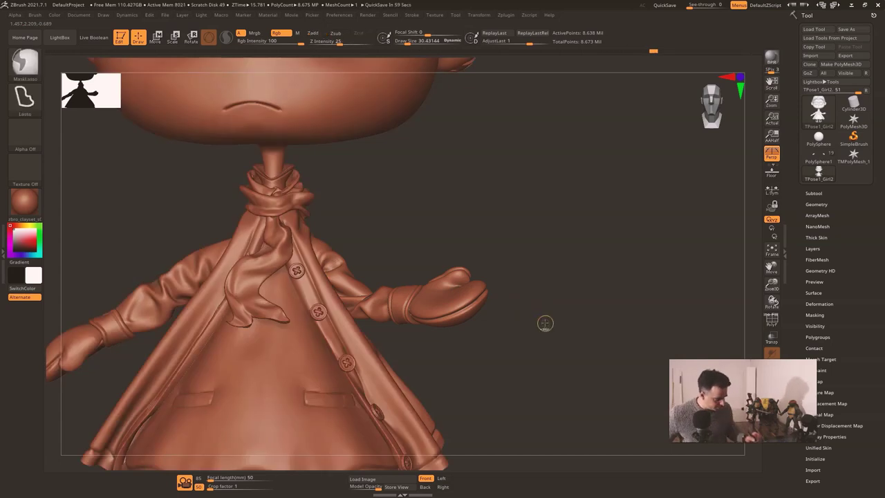
{"action": "key", "text": "ctrl+z"}
{"action": "key", "text": "s"}
{"action": "left_click_drag", "start_coordinate": [379, 310], "coordinate": [395, 310]}
{"action": "left_click_drag", "start_coordinate": [385, 315], "coordinate": [381, 321]}
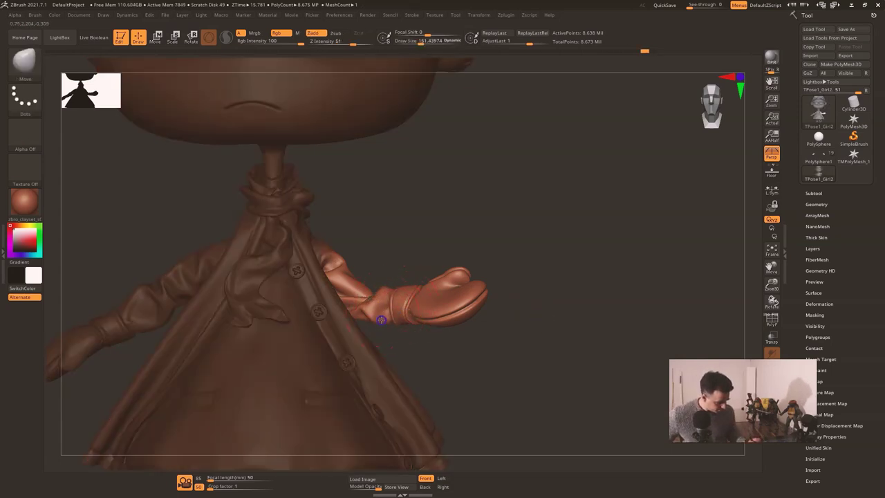
{"action": "left_click_drag", "start_coordinate": [510, 242], "coordinate": [457, 254]}
{"action": "mouse_move", "coordinate": [401, 314]}
{"action": "left_mouse_down"}
{"action": "mouse_move", "coordinate": [397, 305]}
{"action": "mouse_move", "coordinate": [434, 279]}
{"action": "left_mouse_up"}
{"action": "left_click_drag", "start_coordinate": [614, 240], "coordinate": [540, 242]}
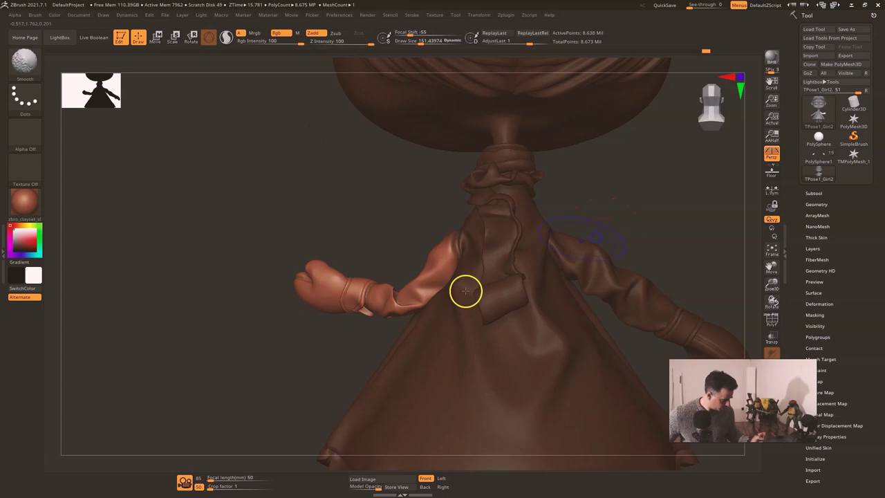
{"action": "left_click_drag", "start_coordinate": [405, 302], "coordinate": [405, 290]}
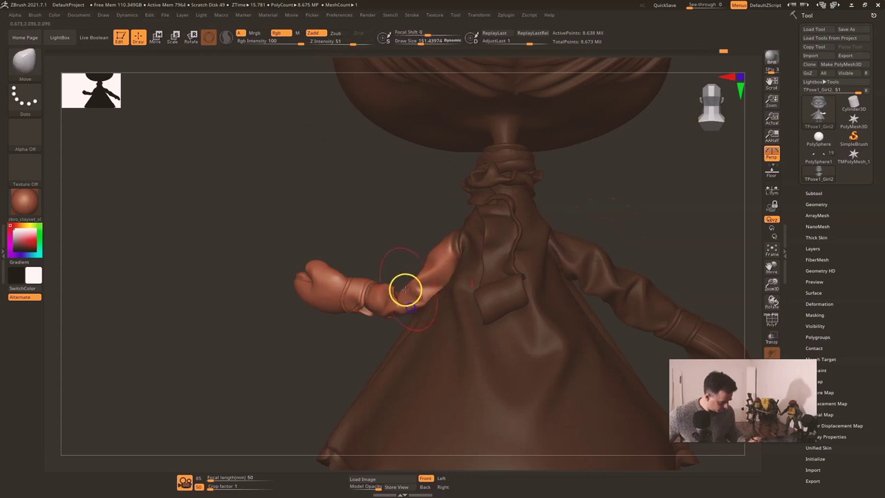
{"action": "left_click_drag", "start_coordinate": [323, 365], "coordinate": [427, 361]}
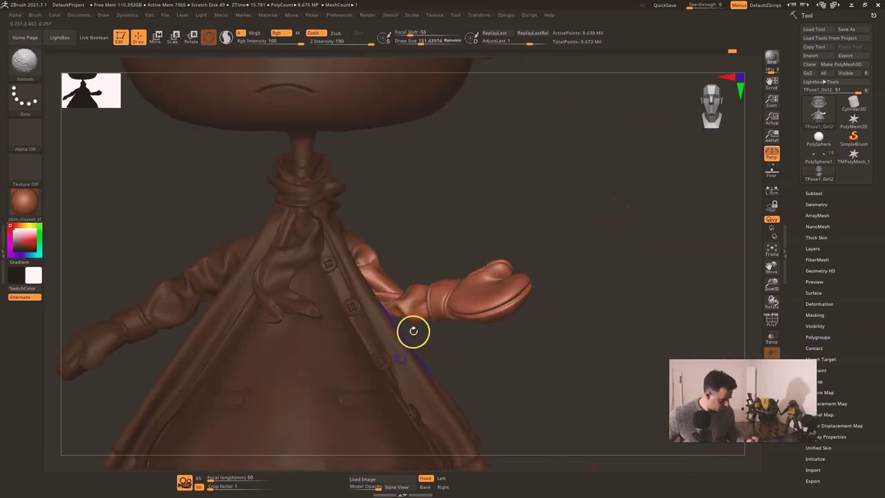
Step: Clear the left-arm mask and discard a trial mask that leaves only the mittens free
{"action": "key", "text": "s"}
{"action": "left_click_drag", "start_coordinate": [487, 306], "coordinate": [482, 306]}
{"action": "key", "text": "w"}
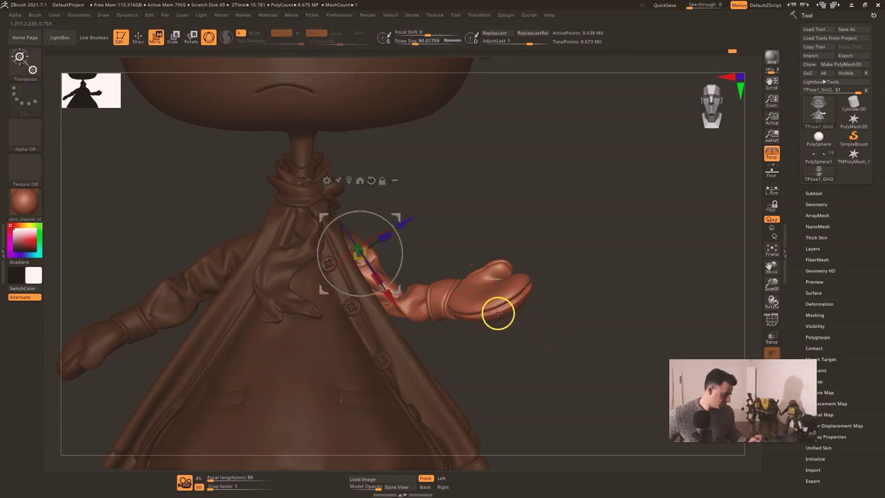
{"action": "left_click_drag", "start_coordinate": [577, 281], "coordinate": [603, 297], "text": "ctrl"}
{"action": "left_click", "coordinate": [510, 299], "text": "ctrl"}
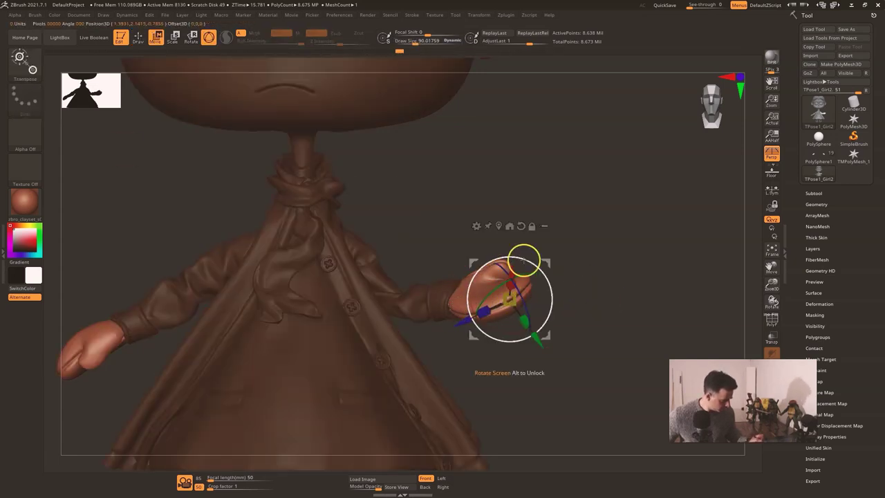
{"action": "key", "text": "q"}
{"action": "left_click_drag", "start_coordinate": [567, 251], "coordinate": [593, 259], "text": "ctrl"}
Step: Isolate the two mittens with their cuffs by hiding the rest of the character
{"action": "key", "text": "ctrl+shift"}
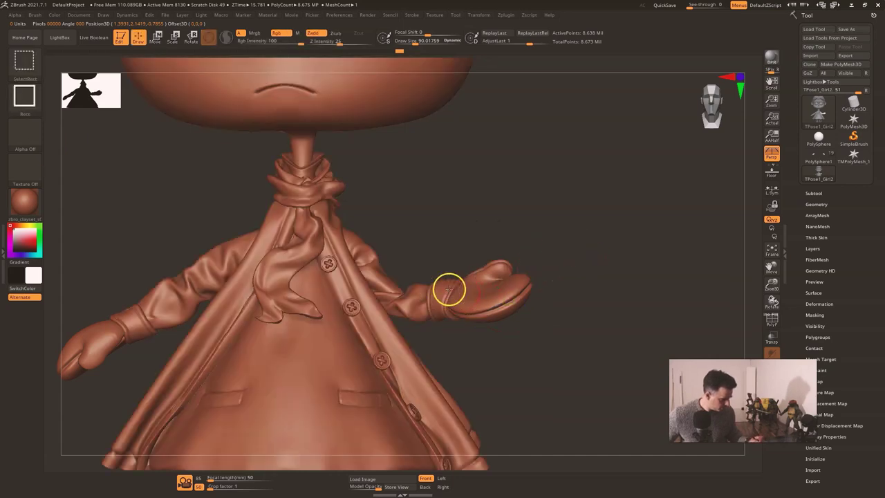
{"action": "left_click", "coordinate": [495, 309], "text": "ctrl+shift"}
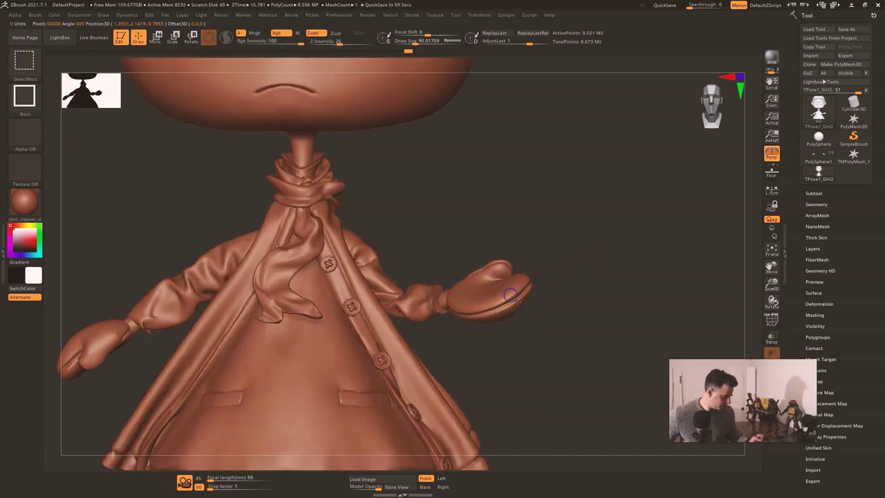
{"action": "left_click", "coordinate": [524, 302], "text": "ctrl+shift"}
{"action": "left_click_drag", "start_coordinate": [574, 302], "coordinate": [574, 304], "text": "ctrl+shift"}
{"action": "left_click_drag", "start_coordinate": [560, 343], "coordinate": [529, 303]}
{"action": "left_click", "coordinate": [484, 297], "text": "ctrl+shift"}
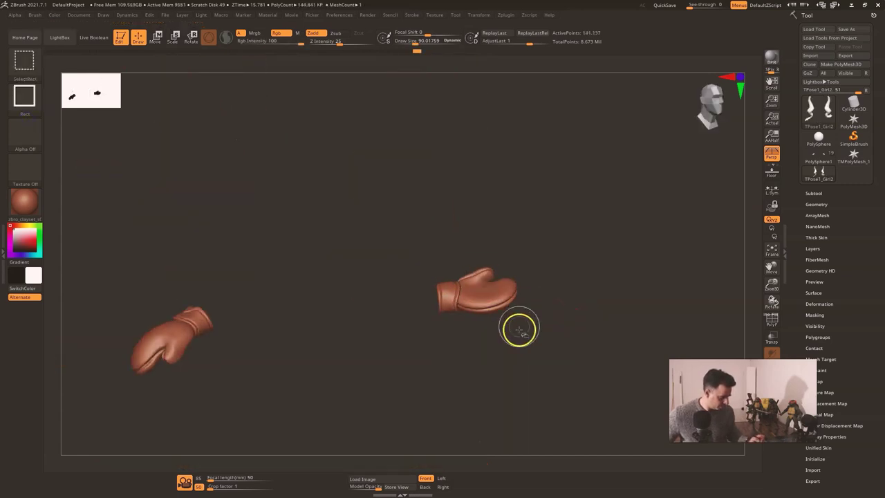
Step: Mask the left mitten and cuff, show the whole model, and invert the mask so only that hand is free
{"action": "mouse_move", "coordinate": [456, 367]}
{"action": "left_mouse_down", "text": "ctrl"}
{"action": "mouse_move", "coordinate": [393, 274]}
{"action": "mouse_move", "coordinate": [496, 389]}
{"action": "left_mouse_up", "text": "ctrl"}
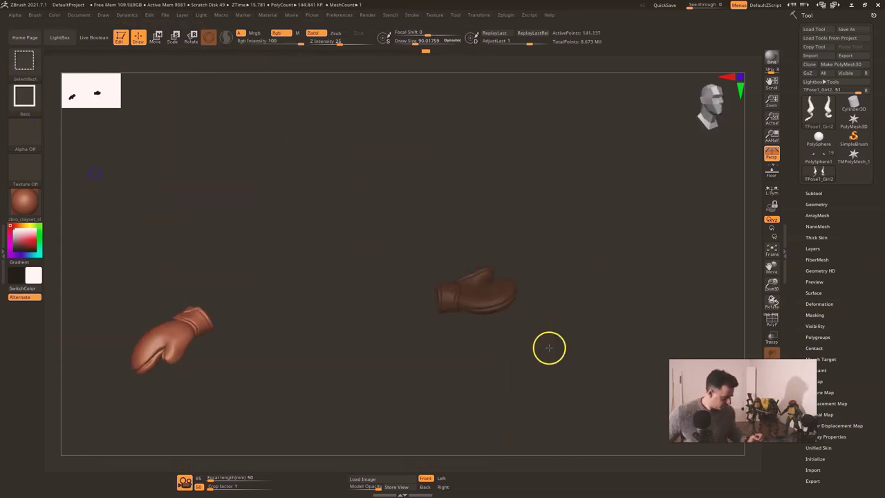
{"action": "left_click", "coordinate": [549, 347], "text": "ctrl+shift"}
{"action": "left_click", "coordinate": [568, 347], "text": "ctrl"}
{"action": "left_click_drag", "start_coordinate": [565, 352], "coordinate": [511, 322], "text": "shift"}
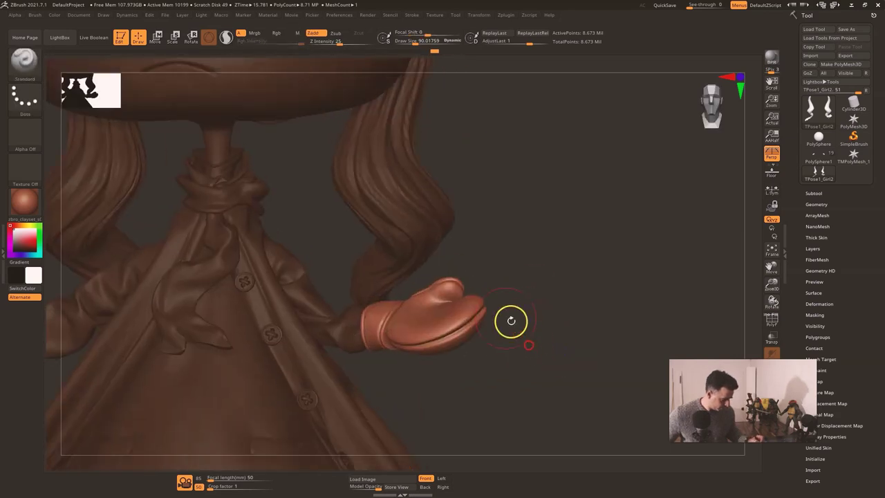
Step: Place the gizmo at the left wrist and shift the mitten to line up with the sleeve
{"action": "key", "text": "e"}
{"action": "left_click", "coordinate": [376, 333], "text": "alt"}
{"action": "left_click_drag", "start_coordinate": [588, 289], "coordinate": [535, 369]}
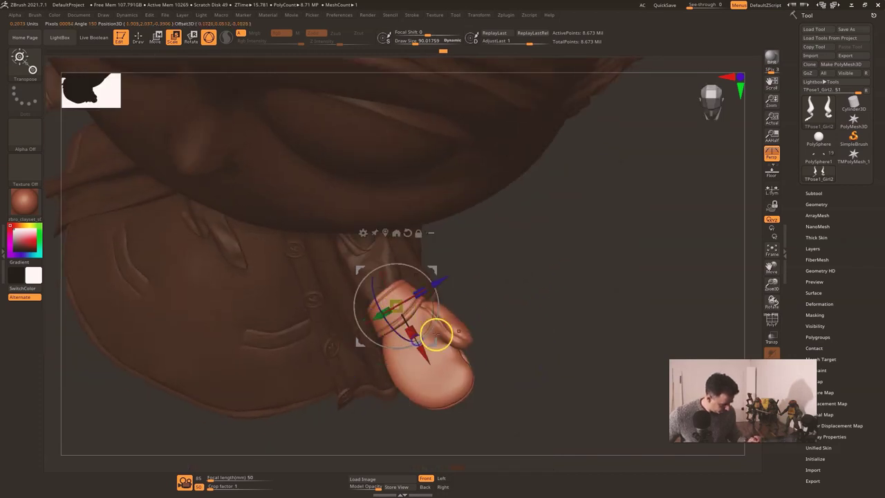
{"action": "left_click_drag", "start_coordinate": [498, 325], "coordinate": [571, 308]}
{"action": "left_click_drag", "start_coordinate": [396, 264], "coordinate": [397, 279]}
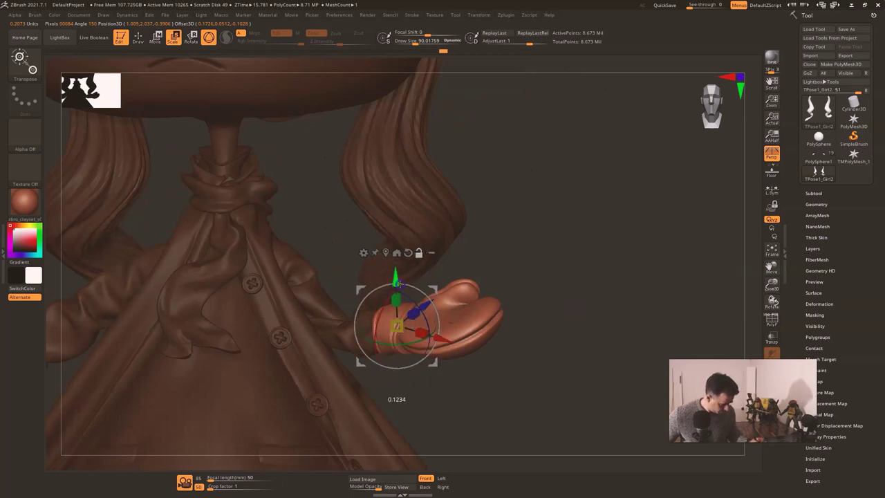
Step: Try a further small adjustment of the left mitten at the wrist, undo it, and return to draw mode
{"action": "left_click_drag", "start_coordinate": [103, 143], "coordinate": [543, 285]}
{"action": "left_click_drag", "start_coordinate": [403, 309], "coordinate": [400, 307]}
{"action": "key", "text": "ctrl+z"}
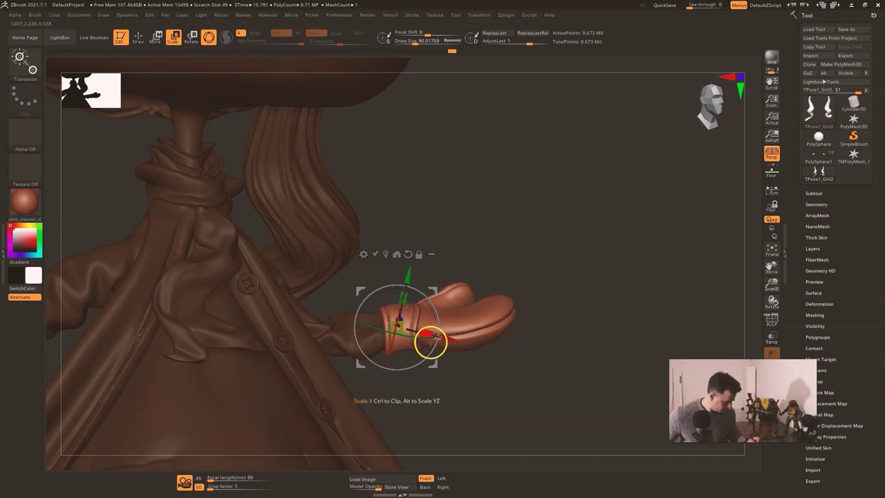
{"action": "left_click_drag", "start_coordinate": [541, 327], "coordinate": [518, 288]}
{"action": "key", "text": "q"}
{"action": "left_click_drag", "start_coordinate": [477, 344], "coordinate": [513, 349]}
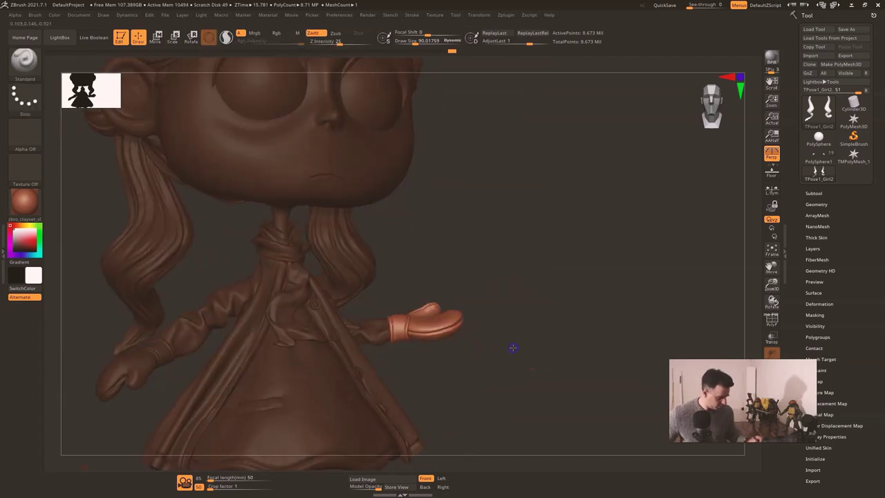
Step: Reshape the left mitten slightly with the Move brush, and invert the mask so the rest of the character is free
{"action": "key", "text": "b"}
{"action": "key", "text": "m"}
{"action": "key", "text": "v"}
{"action": "left_click_drag", "start_coordinate": [428, 328], "coordinate": [443, 319]}
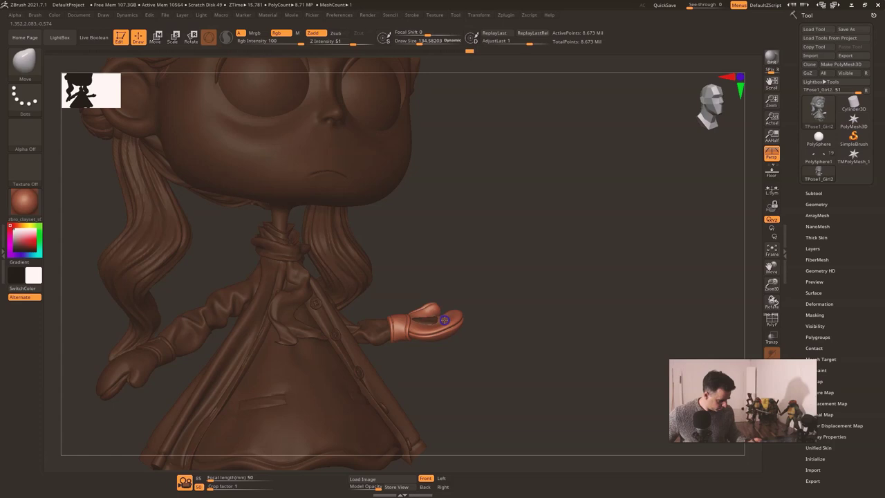
{"action": "left_click", "coordinate": [492, 318], "text": "ctrl"}
{"action": "key", "text": "s"}
{"action": "left_click_drag", "start_coordinate": [432, 328], "coordinate": [426, 319]}
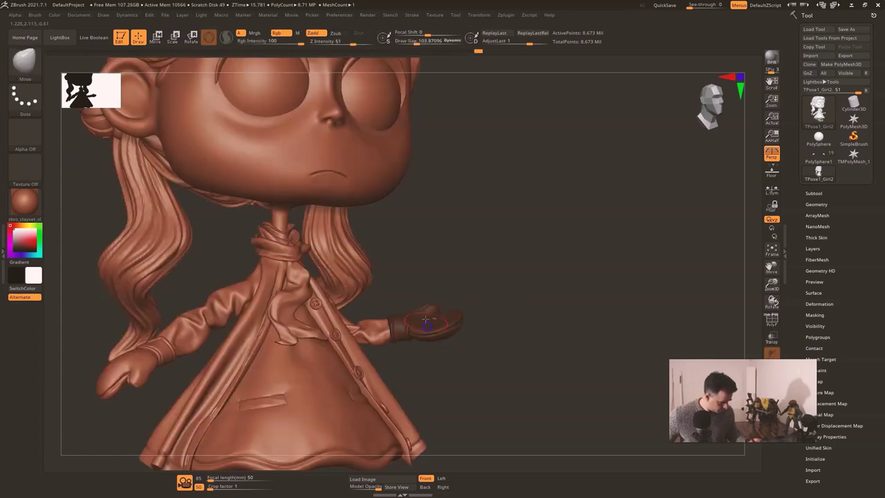
Step: Clear the mask from the whole character
{"action": "mouse_move", "coordinate": [78, 153]}
{"action": "left_mouse_down"}
{"action": "mouse_move", "coordinate": [480, 320]}
{"action": "mouse_move", "coordinate": [528, 306]}
{"action": "mouse_move", "coordinate": [433, 355]}
{"action": "mouse_move", "coordinate": [385, 340]}
{"action": "mouse_move", "coordinate": [364, 387]}
{"action": "mouse_move", "coordinate": [455, 383]}
{"action": "mouse_move", "coordinate": [513, 338]}
{"action": "mouse_move", "coordinate": [434, 321]}
{"action": "left_mouse_up"}
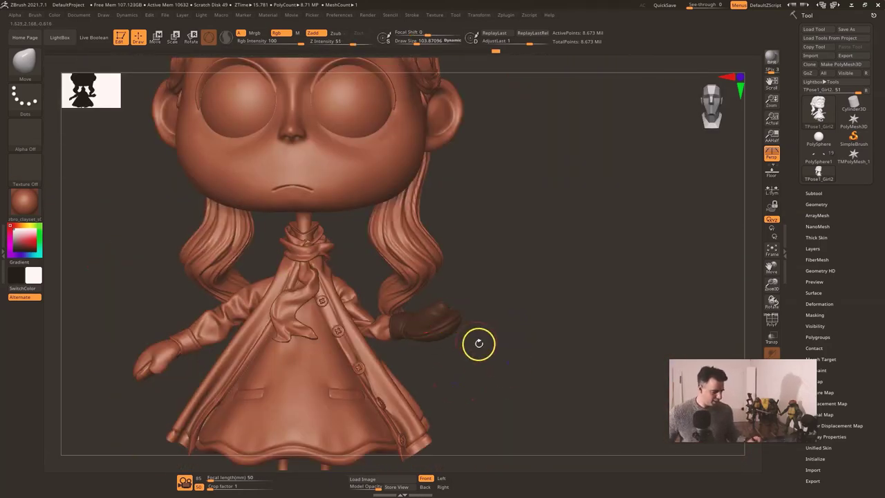
{"action": "left_click_drag", "start_coordinate": [478, 344], "coordinate": [467, 352], "text": "alt"}
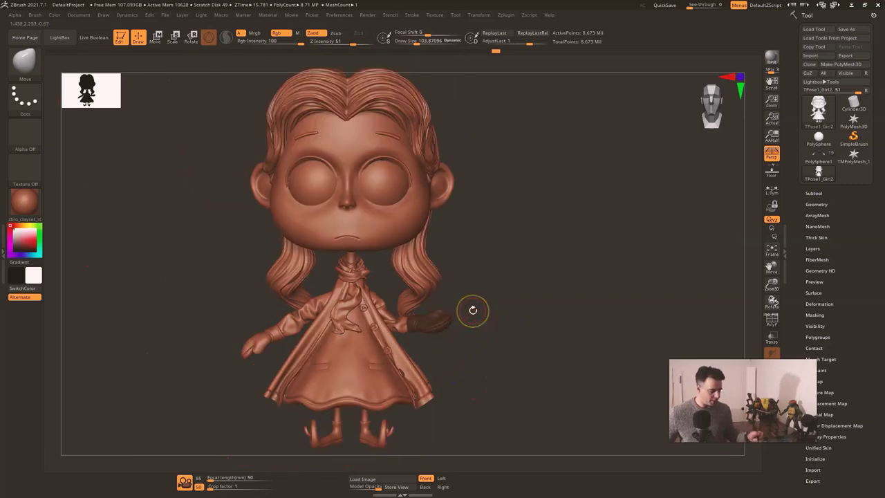
{"action": "left_click_drag", "start_coordinate": [505, 352], "coordinate": [531, 356], "text": "ctrl"}
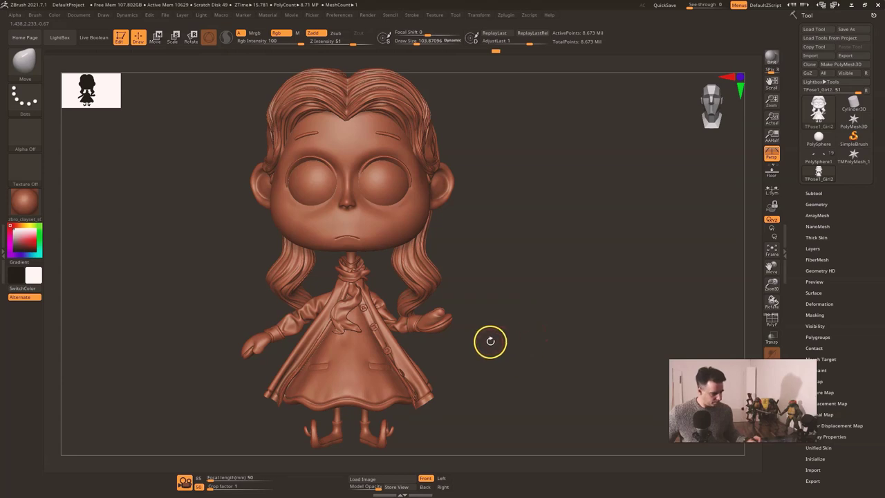
{"action": "left_click_drag", "start_coordinate": [533, 291], "coordinate": [494, 297]}
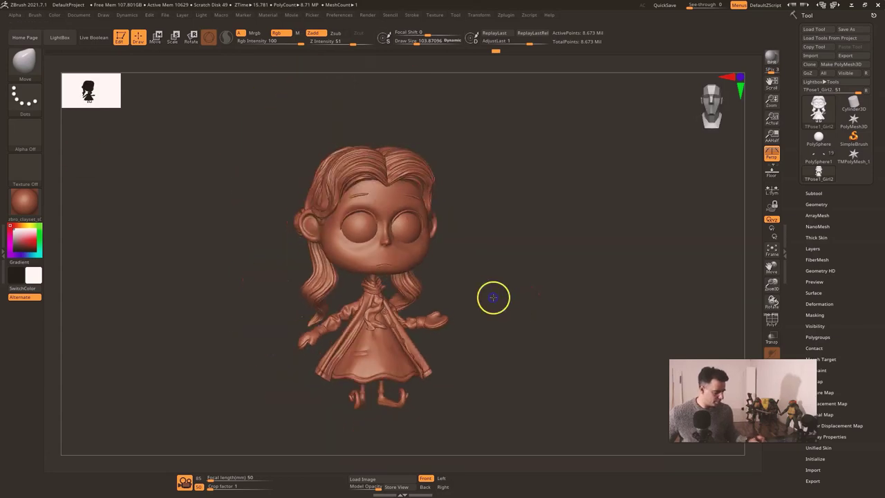
Step: Hide the head, eyes, eyelids and detailed hair pieces one by one
{"action": "left_click", "coordinate": [411, 259], "text": "ctrl+shift"}
{"action": "left_click_drag", "start_coordinate": [500, 256], "coordinate": [552, 259], "text": "ctrl+shift"}
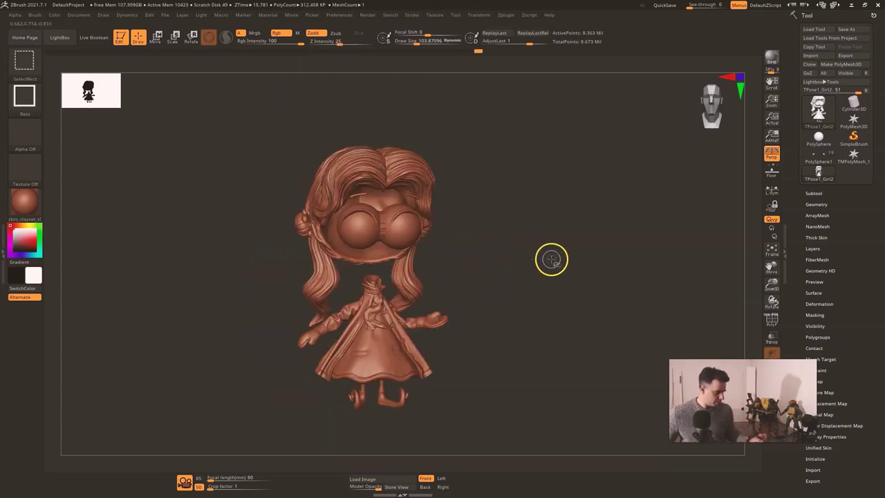
{"action": "left_click", "coordinate": [419, 223], "text": "ctrl+shift"}
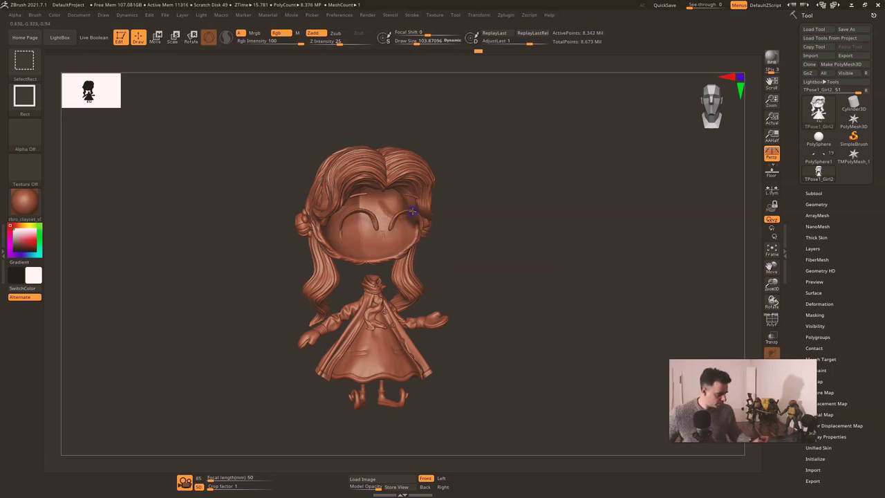
{"action": "left_click", "coordinate": [418, 197], "text": "ctrl+shift"}
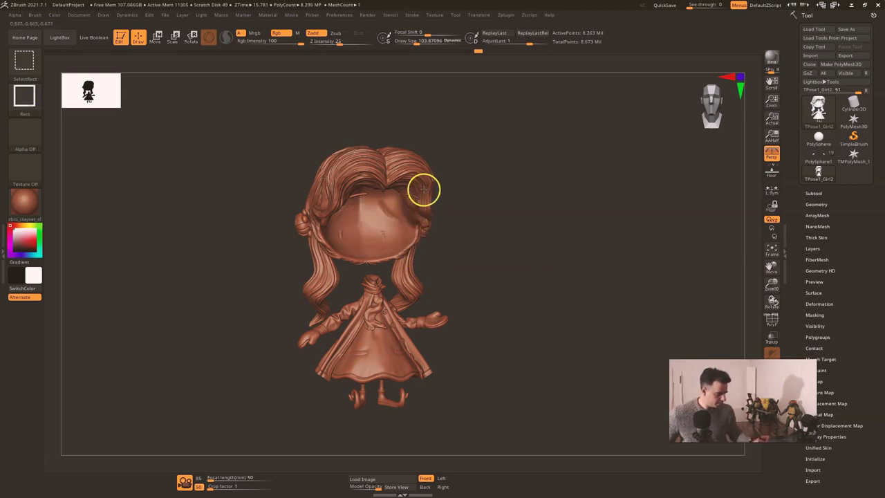
{"action": "left_click", "coordinate": [419, 172], "text": "ctrl+shift"}
{"action": "left_click", "coordinate": [416, 197], "text": "ctrl+shift"}
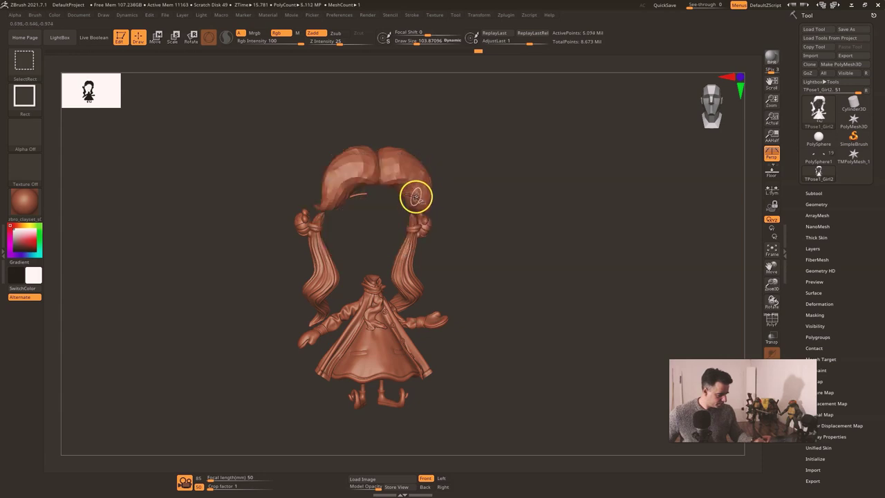
{"action": "left_click", "coordinate": [418, 191], "text": "ctrl+shift"}
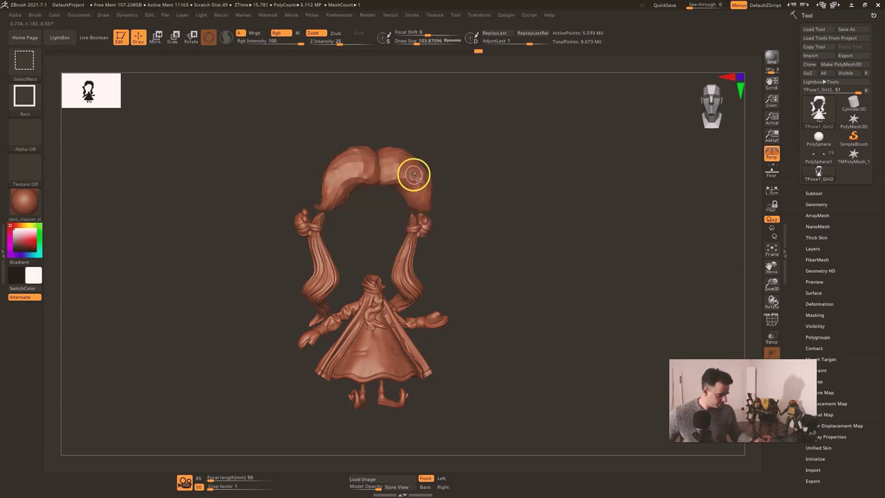
Step: Hide the remaining hair buns and pigtails, and reverse the visibility to isolate the head, neck and hair
{"action": "left_click", "coordinate": [425, 222], "text": "ctrl+shift"}
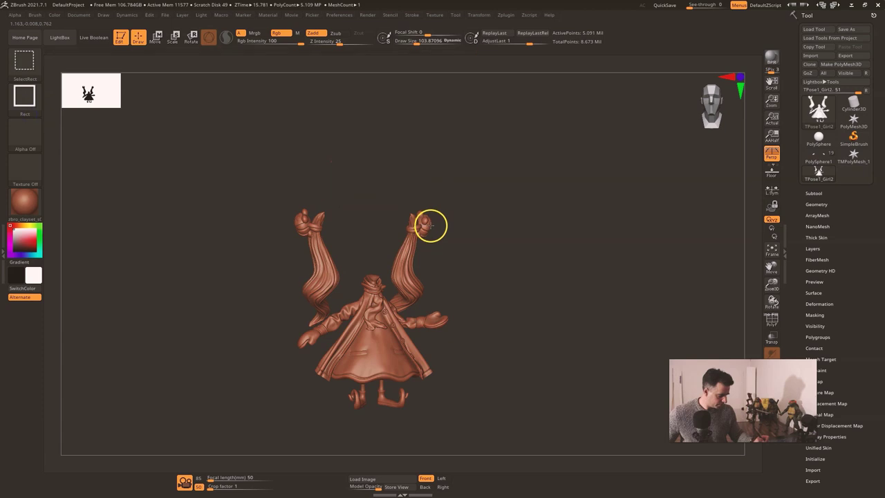
{"action": "left_click", "coordinate": [429, 226], "text": "ctrl+shift"}
{"action": "left_click", "coordinate": [325, 241], "text": "ctrl+shift"}
{"action": "left_click_drag", "start_coordinate": [454, 235], "coordinate": [516, 271], "text": "ctrl+shift"}
{"action": "mouse_move", "coordinate": [511, 286]}
{"action": "left_mouse_down"}
{"action": "mouse_move", "coordinate": [526, 280]}
{"action": "mouse_move", "coordinate": [506, 290]}
{"action": "left_mouse_up"}
Step: Mask the head and hair with a soft edge on the neck, show the whole model, and invert the mask
{"action": "mouse_move", "coordinate": [350, 382]}
{"action": "left_mouse_down", "text": "ctrl"}
{"action": "mouse_move", "coordinate": [408, 378]}
{"action": "mouse_move", "coordinate": [245, 189]}
{"action": "mouse_move", "coordinate": [447, 361]}
{"action": "left_mouse_up", "text": "ctrl"}
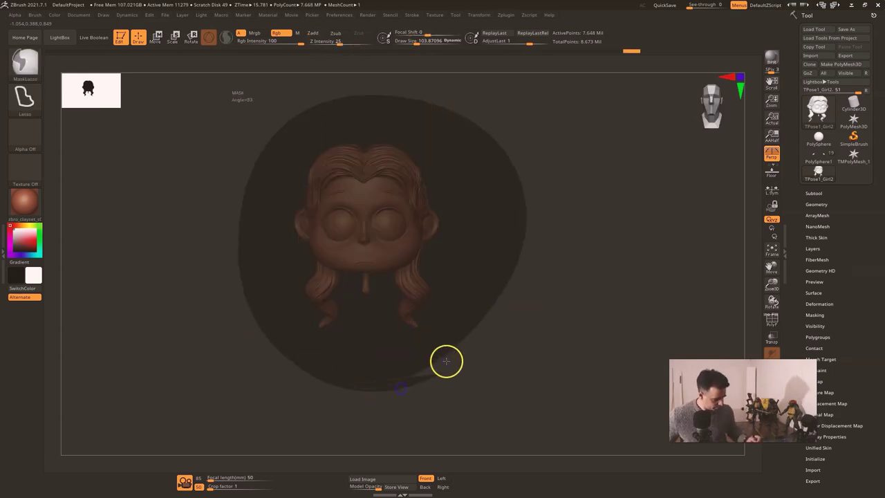
{"action": "left_click_drag", "start_coordinate": [65, 151], "coordinate": [490, 344], "text": "alt"}
{"action": "mouse_move", "coordinate": [399, 388]}
{"action": "left_mouse_down"}
{"action": "mouse_move", "coordinate": [402, 397]}
{"action": "mouse_move", "coordinate": [423, 309]}
{"action": "mouse_move", "coordinate": [362, 347]}
{"action": "mouse_move", "coordinate": [372, 435]}
{"action": "left_mouse_up"}
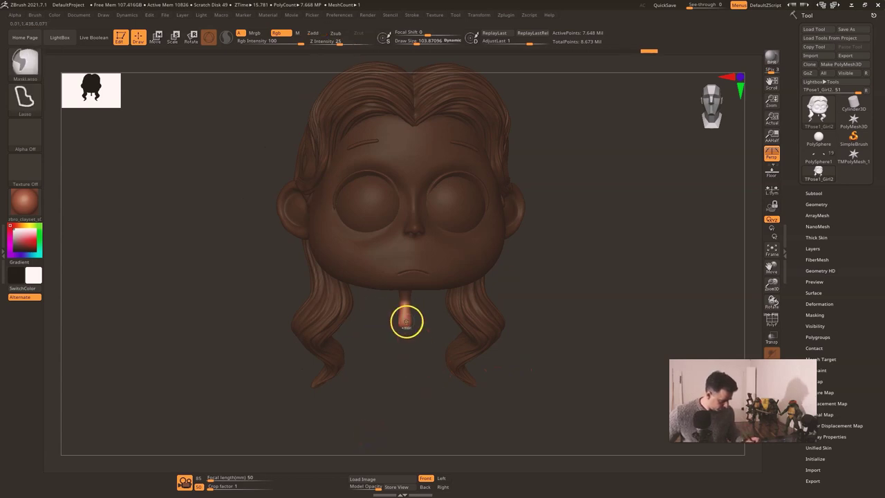
{"action": "left_click", "coordinate": [417, 319], "text": "ctrl"}
{"action": "left_click", "coordinate": [560, 310], "text": "ctrl+shift"}
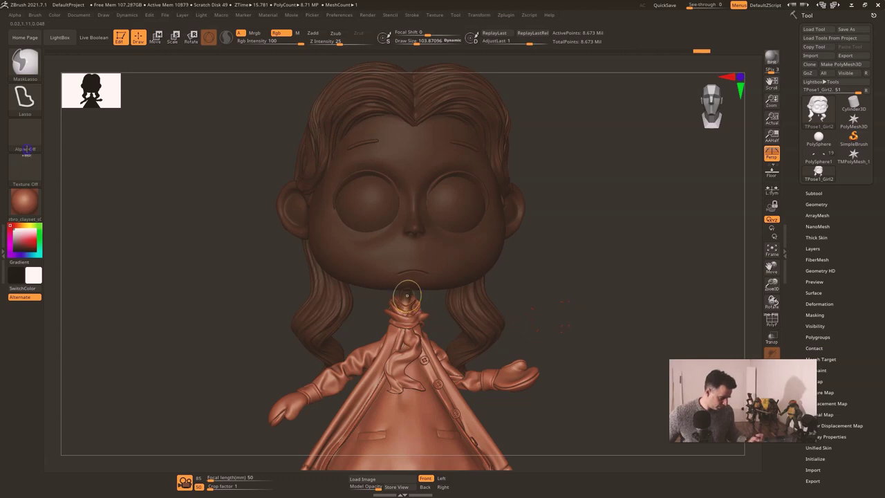
{"action": "left_click", "coordinate": [572, 294], "text": "ctrl"}
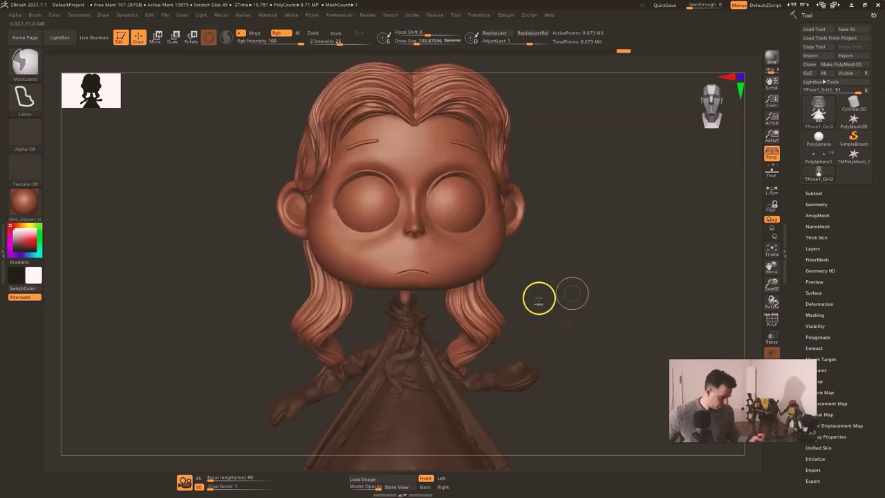
Step: Place the gizmo at the neck and rotate the head sideways by about 9 degrees
{"action": "key", "text": "e"}
{"action": "left_click", "coordinate": [405, 299]}
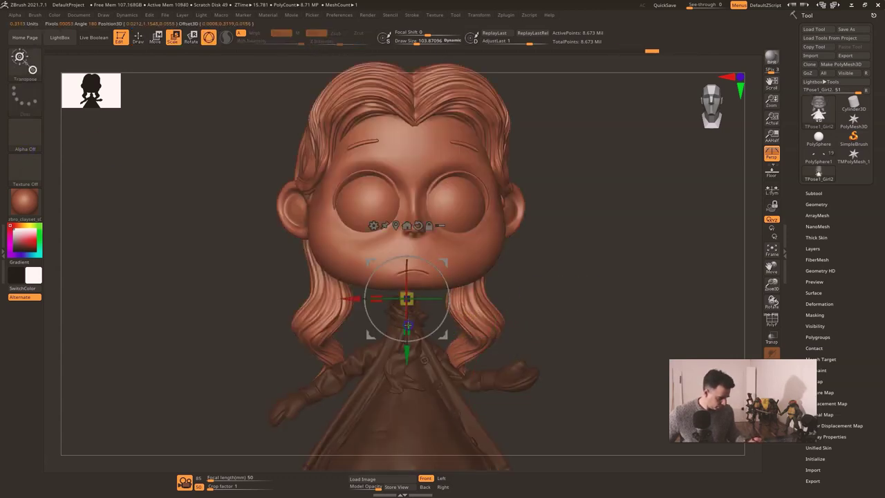
{"action": "left_click_drag", "start_coordinate": [564, 286], "coordinate": [446, 322]}
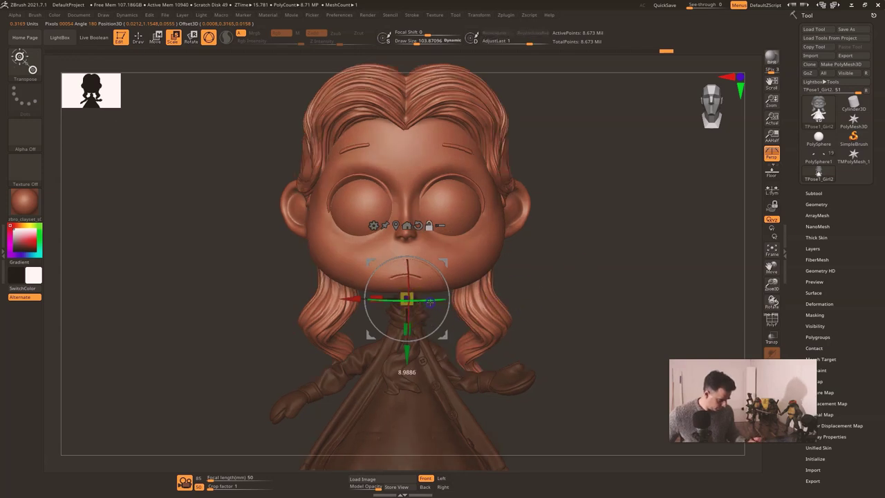
Step: Reposition the gizmo's pivot at the upper neck, aligning it from the side and front views
{"action": "left_click_drag", "start_coordinate": [258, 359], "coordinate": [309, 359]}
{"action": "left_click_drag", "start_coordinate": [552, 360], "coordinate": [522, 345], "text": "alt"}
{"action": "left_click_drag", "start_coordinate": [354, 297], "coordinate": [338, 298], "text": "alt"}
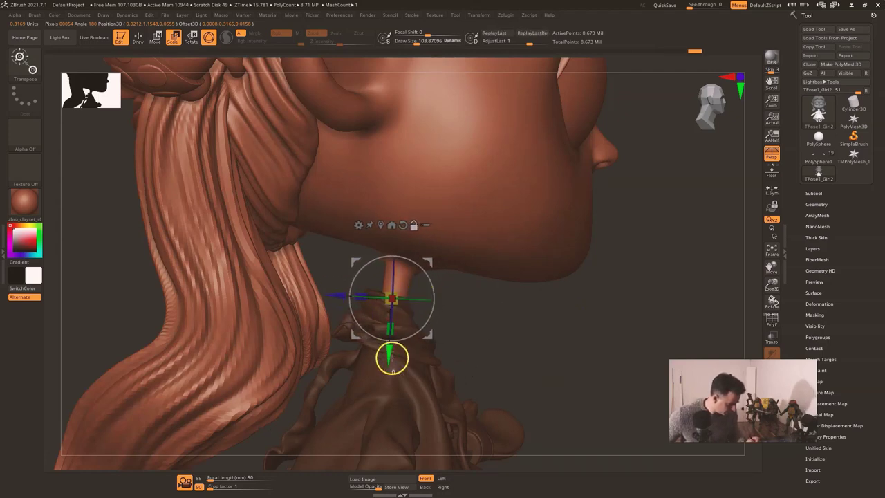
{"action": "left_click_drag", "start_coordinate": [392, 357], "coordinate": [385, 322]}
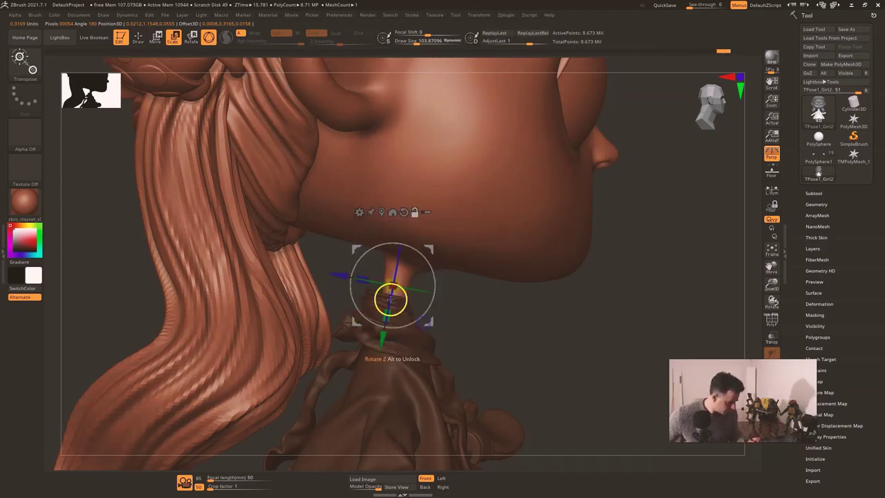
{"action": "left_click_drag", "start_coordinate": [343, 276], "coordinate": [347, 277]}
{"action": "left_click", "coordinate": [418, 212]}
{"action": "left_click_drag", "start_coordinate": [567, 339], "coordinate": [465, 333]}
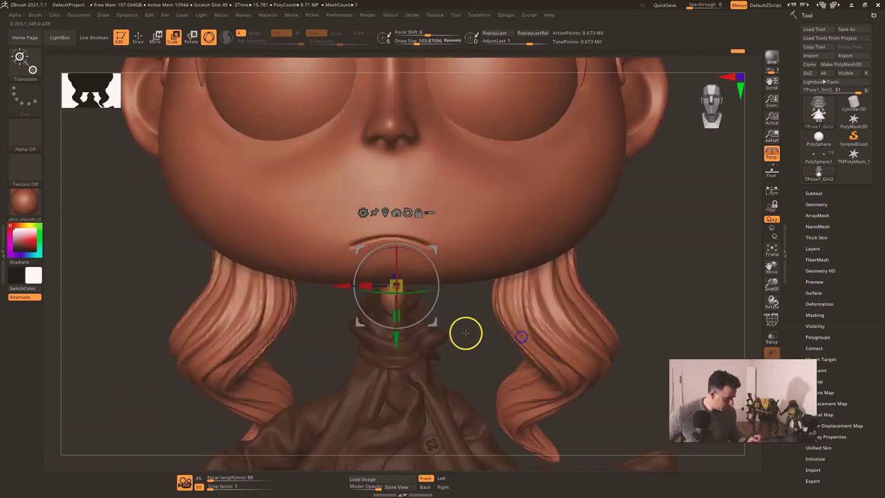
{"action": "left_click_drag", "start_coordinate": [345, 286], "coordinate": [341, 285]}
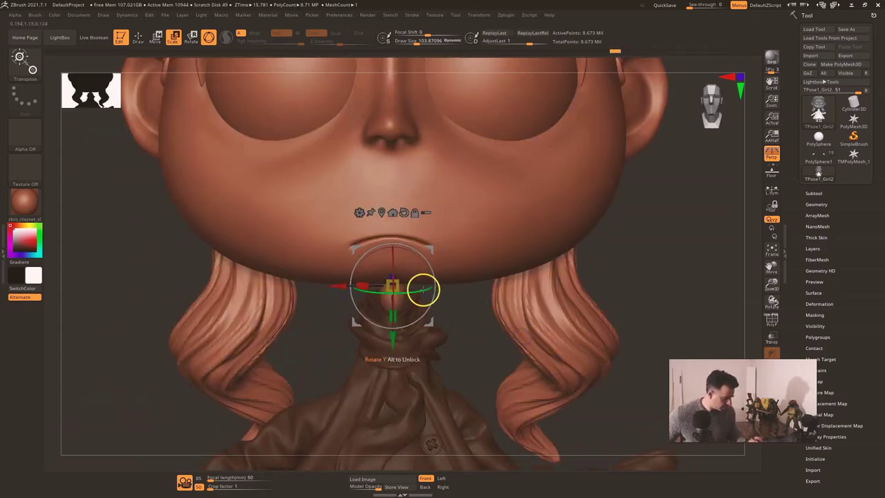
Step: Turn and tilt the head about the neck pivot by about 8 degrees, and return to draw mode
{"action": "right_click_drag", "start_coordinate": [423, 289], "coordinate": [426, 230], "text": "ctrl"}
{"action": "left_click_drag", "start_coordinate": [417, 292], "coordinate": [404, 275]}
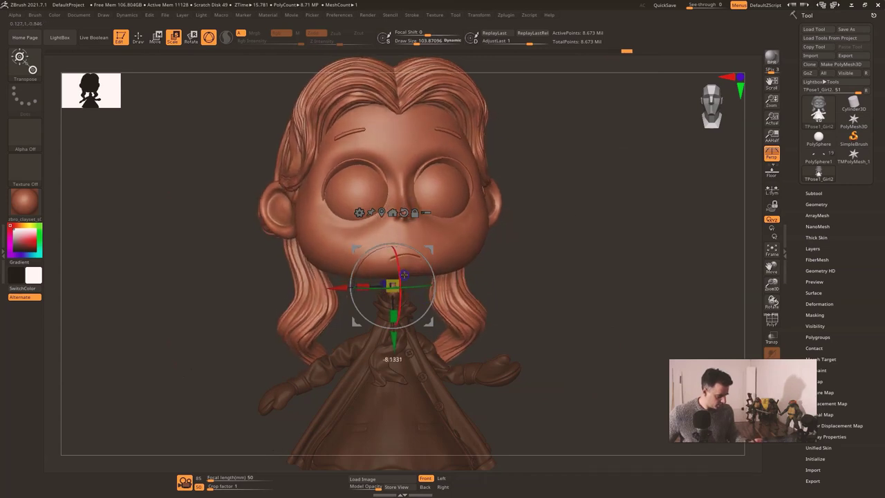
{"action": "right_click_drag", "start_coordinate": [606, 339], "coordinate": [583, 311], "text": "ctrl"}
{"action": "key", "text": "q"}
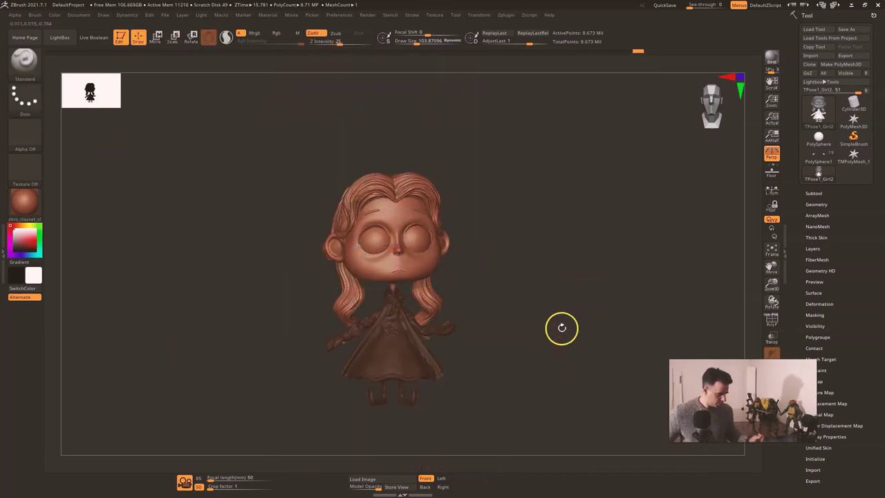
{"action": "mouse_move", "coordinate": [533, 349]}
{"action": "left_mouse_down"}
{"action": "mouse_move", "coordinate": [502, 355]}
{"action": "mouse_move", "coordinate": [531, 353]}
{"action": "left_mouse_up"}
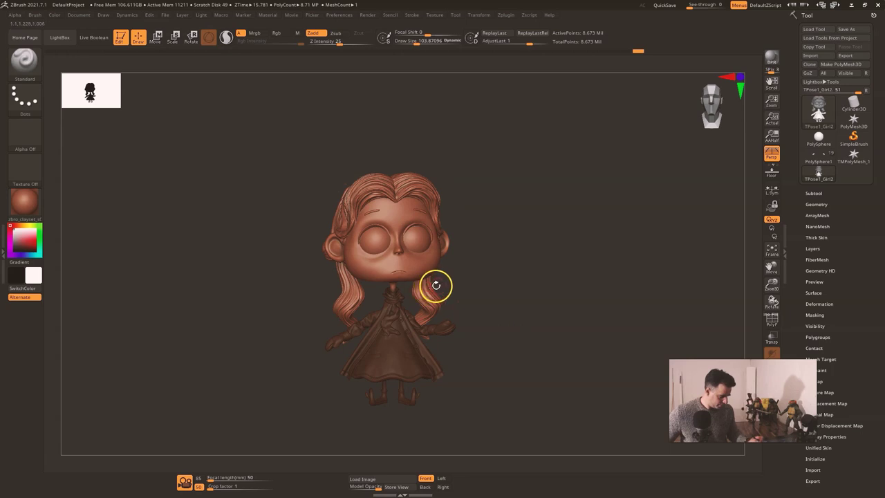
Step: Fine-tune the head's rotation with the gizmo at the neck and return to draw mode
{"action": "key", "text": "r"}
{"action": "left_click_drag", "start_coordinate": [403, 294], "coordinate": [398, 290]}
{"action": "left_click_drag", "start_coordinate": [533, 266], "coordinate": [637, 250]}
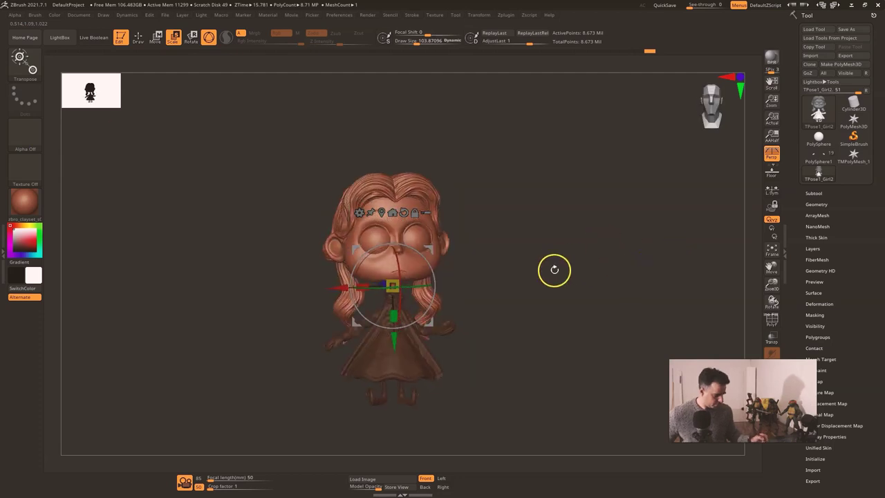
{"action": "key", "text": "q"}
Step: From behind, pull the character's right pigtail inward toward the back with the Move brush at a draw size of about 737
{"action": "mouse_move", "coordinate": [557, 356]}
{"action": "left_mouse_down", "text": "alt"}
{"action": "mouse_move", "coordinate": [542, 398]}
{"action": "mouse_move", "coordinate": [489, 329]}
{"action": "mouse_move", "coordinate": [481, 385]}
{"action": "left_mouse_up", "text": "alt"}
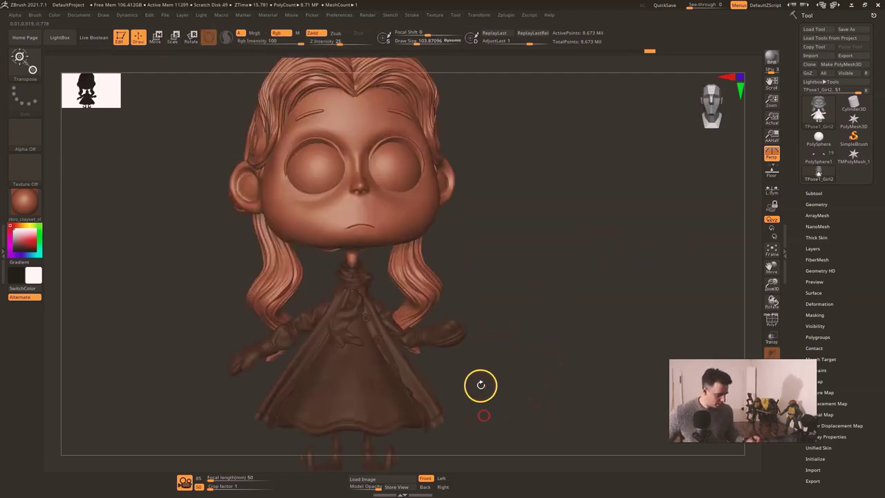
{"action": "left_click_drag", "start_coordinate": [68, 186], "coordinate": [585, 359]}
{"action": "key", "text": "w"}
{"action": "left_click_drag", "start_coordinate": [533, 338], "coordinate": [515, 311], "text": "alt"}
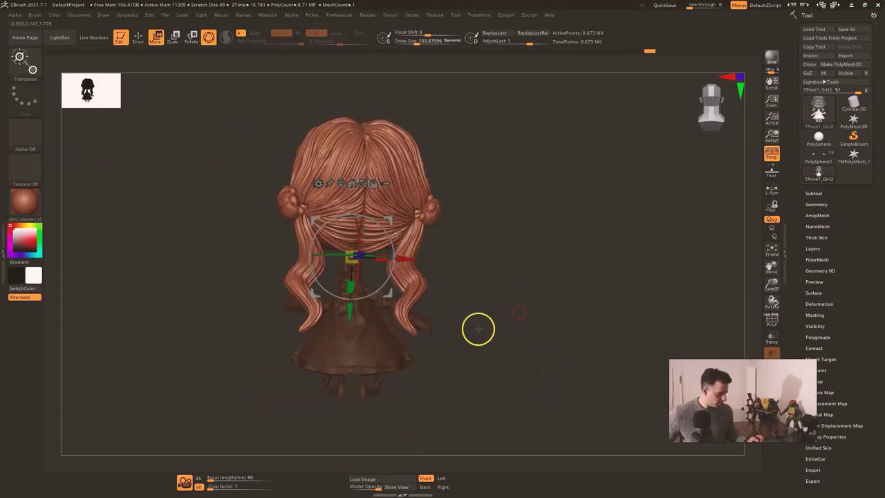
{"action": "key", "text": "q"}
{"action": "key", "text": "s"}
{"action": "mouse_move", "coordinate": [409, 309]}
{"action": "left_mouse_down"}
{"action": "mouse_move", "coordinate": [448, 306]}
{"action": "mouse_move", "coordinate": [415, 292]}
{"action": "mouse_move", "coordinate": [391, 323]}
{"action": "left_mouse_up"}
{"action": "key", "text": "s"}
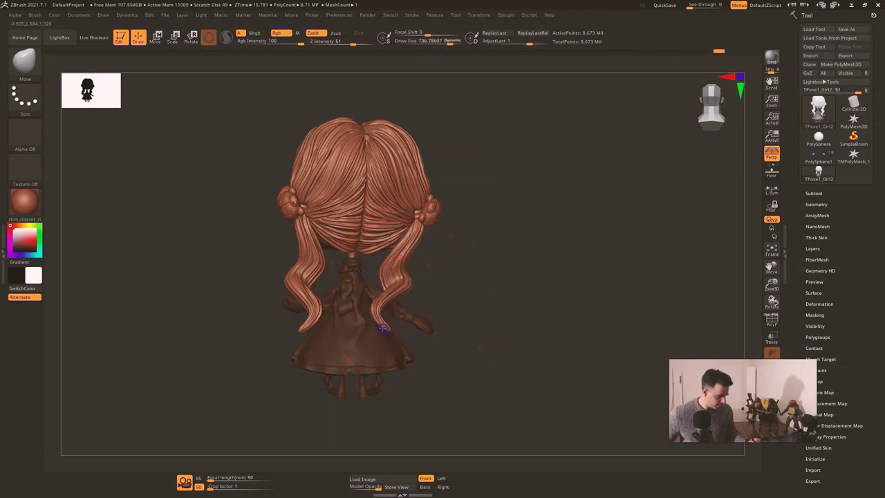
Step: Adjust both pigtails from the front around the shoulders with the Move brush, using a draw size of about 442
{"action": "left_click_drag", "start_coordinate": [469, 287], "coordinate": [569, 281]}
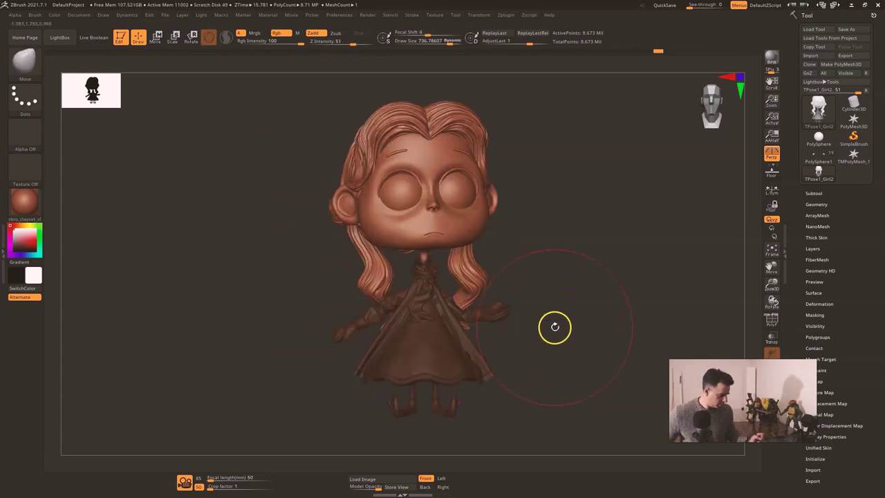
{"action": "mouse_move", "coordinate": [392, 296]}
{"action": "left_mouse_down"}
{"action": "mouse_move", "coordinate": [392, 316]}
{"action": "mouse_move", "coordinate": [386, 305]}
{"action": "left_mouse_up"}
{"action": "key", "text": "s"}
{"action": "left_click", "coordinate": [396, 329], "text": "ctrl"}
{"action": "key", "text": "s"}
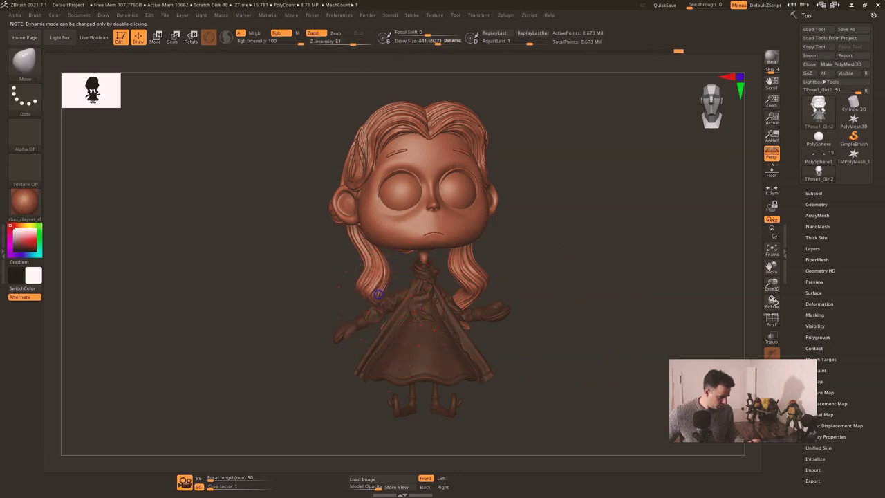
{"action": "left_click_drag", "start_coordinate": [470, 285], "coordinate": [474, 281]}
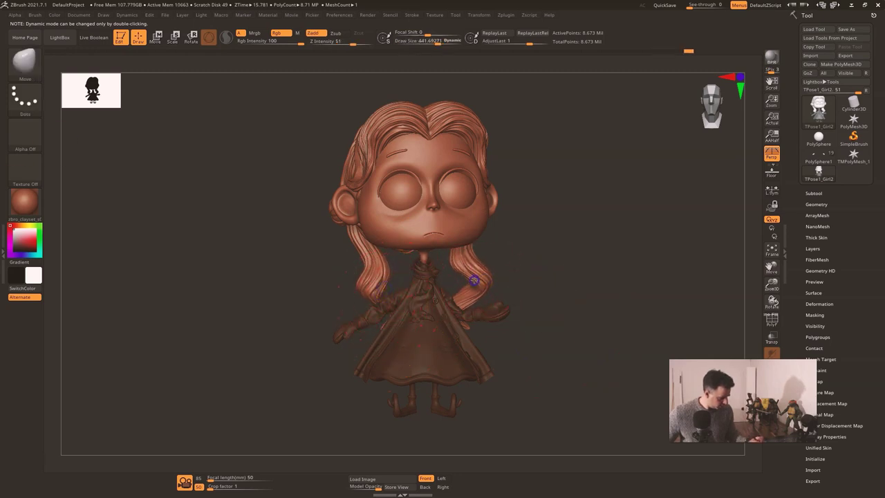
Step: Refine the pigtails from further angles with the Move brush at a draw size of about 394
{"action": "mouse_move", "coordinate": [575, 387]}
{"action": "left_mouse_down"}
{"action": "mouse_move", "coordinate": [484, 392]}
{"action": "mouse_move", "coordinate": [492, 392]}
{"action": "left_mouse_up"}
{"action": "key", "text": "s"}
{"action": "mouse_move", "coordinate": [534, 320]}
{"action": "left_mouse_down"}
{"action": "mouse_move", "coordinate": [519, 310]}
{"action": "mouse_move", "coordinate": [528, 309]}
{"action": "mouse_move", "coordinate": [528, 298]}
{"action": "left_mouse_up"}
{"action": "left_click_drag", "start_coordinate": [637, 306], "coordinate": [683, 304]}
{"action": "mouse_move", "coordinate": [539, 303]}
{"action": "left_mouse_down"}
{"action": "mouse_move", "coordinate": [581, 343]}
{"action": "mouse_move", "coordinate": [620, 334]}
{"action": "left_mouse_up"}
{"action": "mouse_move", "coordinate": [616, 374]}
{"action": "left_mouse_down", "text": "alt"}
{"action": "mouse_move", "coordinate": [121, 180]}
{"action": "mouse_move", "coordinate": [77, 179]}
{"action": "left_mouse_up", "text": "alt"}
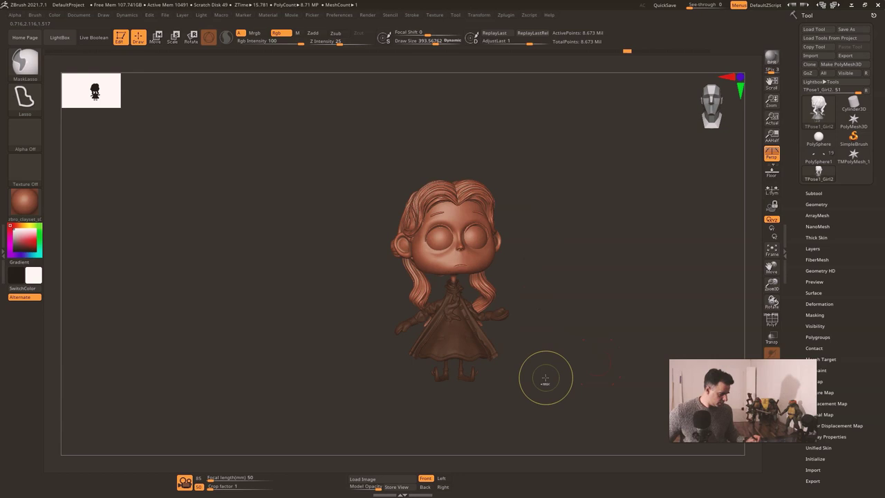
Step: Compare the latest pigtail adjustment by undoing and redoing it
{"action": "key", "text": "ctrl+z"}
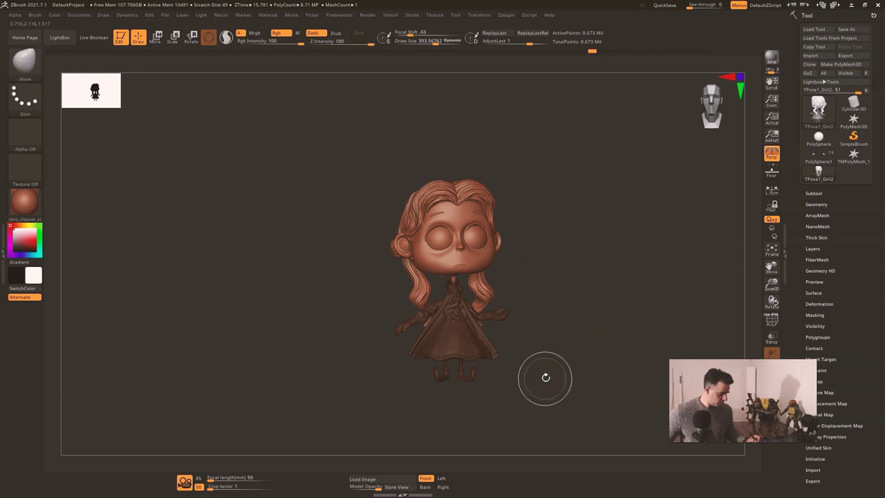
{"action": "key", "text": "ctrl+shift+z"}
{"action": "key", "text": "ctrl+shift+z"}
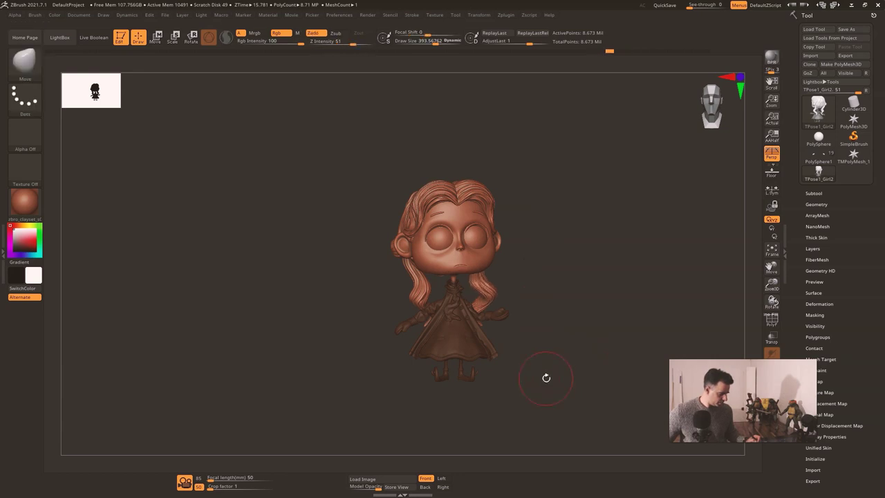
Step: Nudge the lower end of the character's left pigtail inward with the Move brush, keeping the body masked
{"action": "left_click_drag", "start_coordinate": [490, 296], "coordinate": [484, 292]}
{"action": "mouse_move", "coordinate": [561, 374]}
{"action": "left_mouse_down", "text": "ctrl"}
{"action": "mouse_move", "coordinate": [578, 365]}
{"action": "mouse_move", "coordinate": [500, 379]}
{"action": "left_mouse_up", "text": "ctrl"}
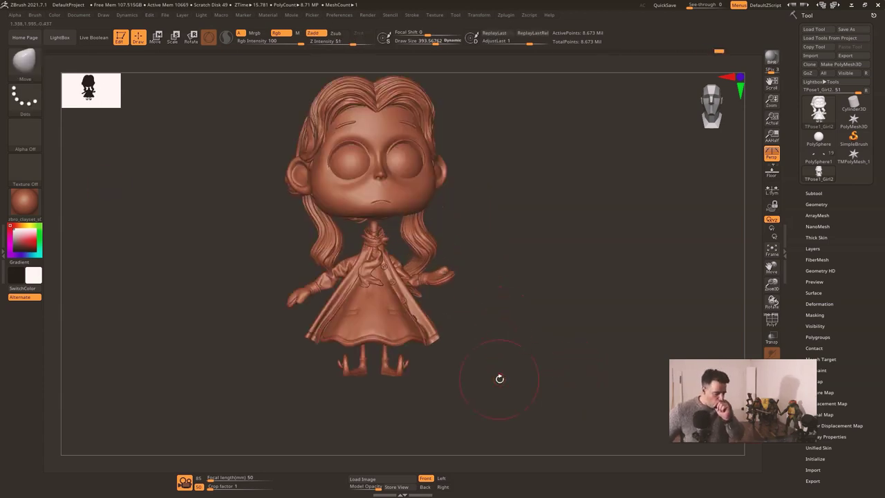
{"action": "key", "text": "ctrl+z"}
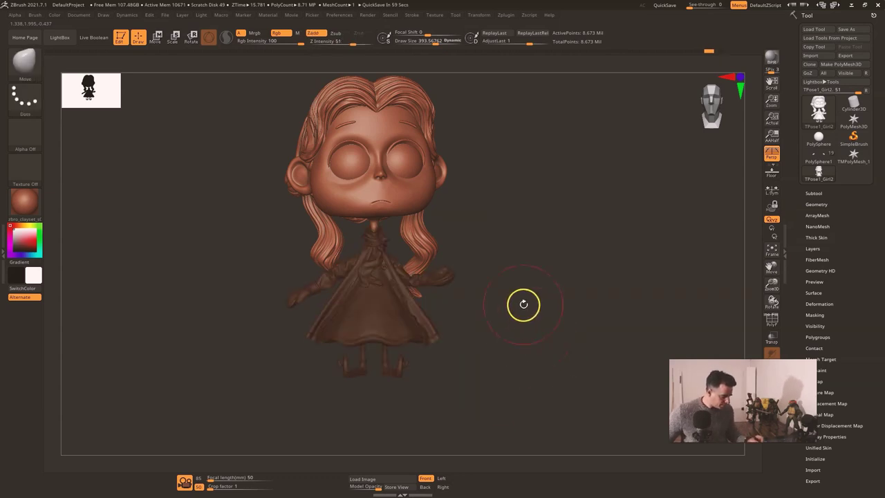
Step: Rotate the unmasked head and hair slightly from the front with the Transpose gizmo
{"action": "left_click_drag", "start_coordinate": [515, 275], "coordinate": [530, 352], "text": "alt"}
{"action": "key", "text": "e"}
{"action": "left_click_drag", "start_coordinate": [429, 283], "coordinate": [428, 280]}
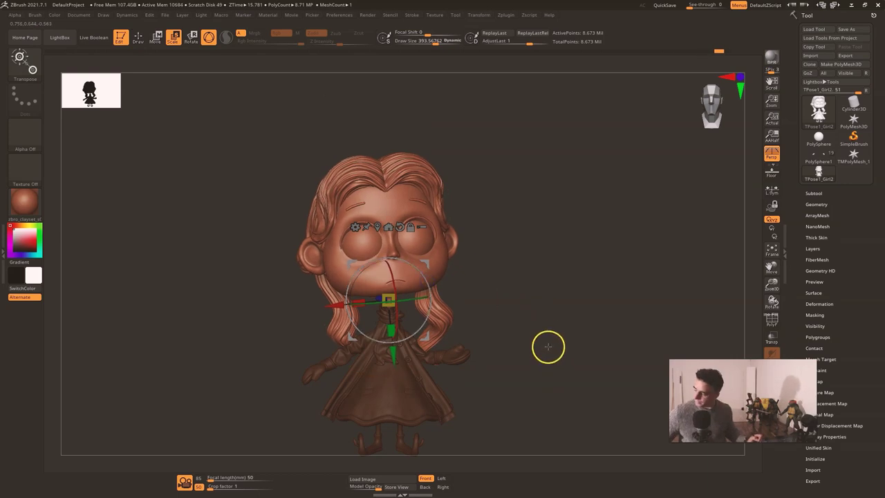
Step: Examine the character as a flat dark silhouette from the side and the front, and restore the normal colour
{"action": "key", "text": "q"}
{"action": "key", "text": "v"}
{"action": "left_click_drag", "start_coordinate": [529, 338], "coordinate": [85, 179], "text": "shift"}
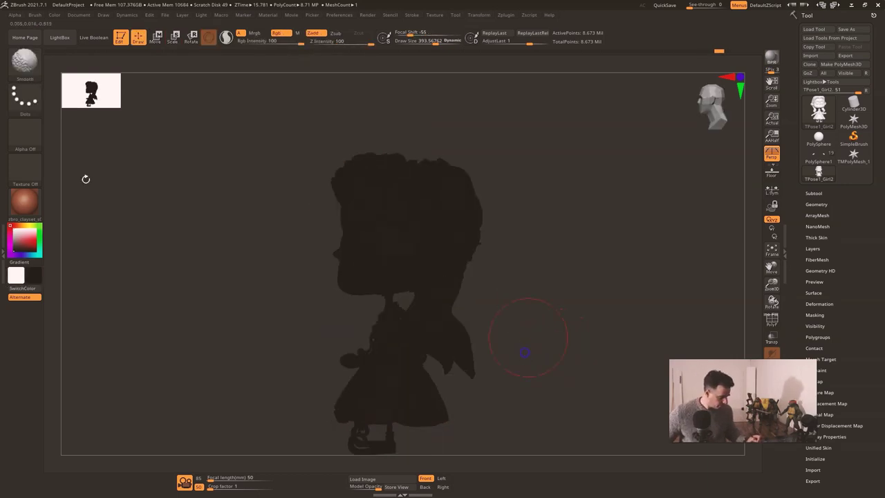
{"action": "left_click_drag", "start_coordinate": [546, 350], "coordinate": [525, 303], "text": "alt"}
{"action": "mouse_move", "coordinate": [516, 344]}
{"action": "left_mouse_down"}
{"action": "mouse_move", "coordinate": [504, 349]}
{"action": "mouse_move", "coordinate": [533, 367]}
{"action": "mouse_move", "coordinate": [549, 362]}
{"action": "left_mouse_up"}
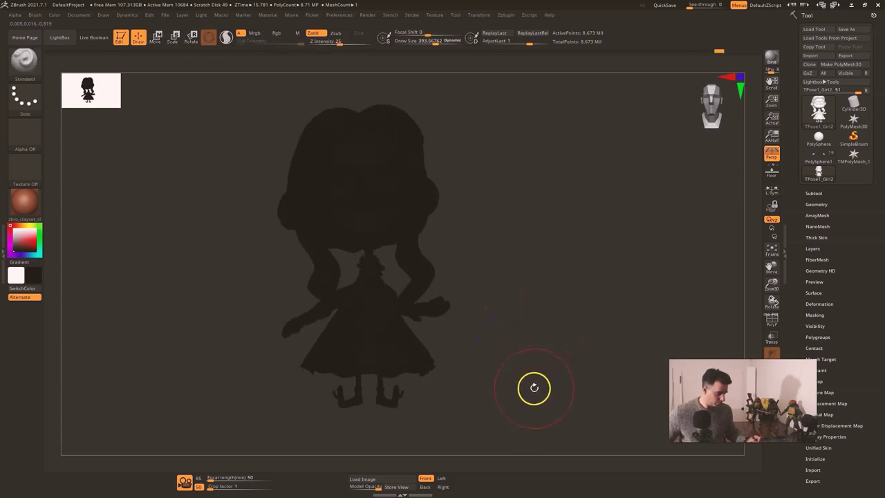
{"action": "key", "text": "v"}
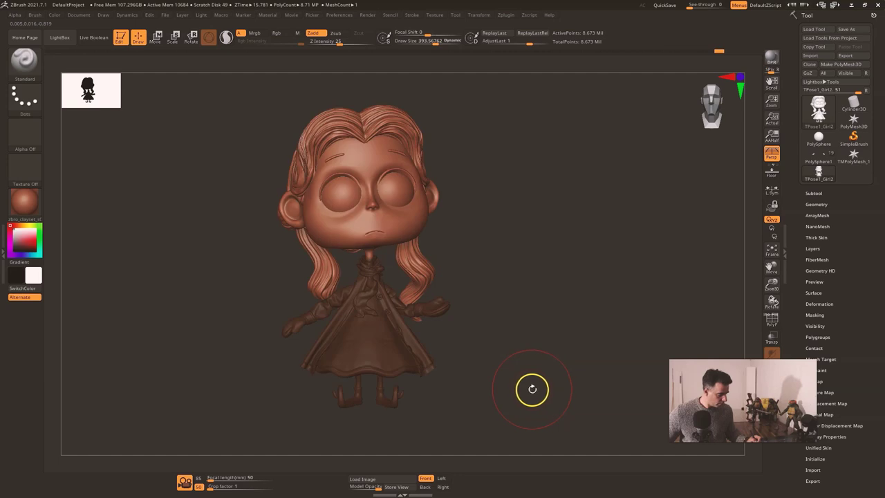
Step: From behind, mask everything except the character's right pigtail, with the gizmo placed at its root near the bun
{"action": "left_click_drag", "start_coordinate": [525, 394], "coordinate": [444, 361]}
{"action": "key", "text": "e"}
{"action": "left_click_drag", "start_coordinate": [446, 230], "coordinate": [446, 227]}
{"action": "left_click", "coordinate": [447, 227], "text": "ctrl"}
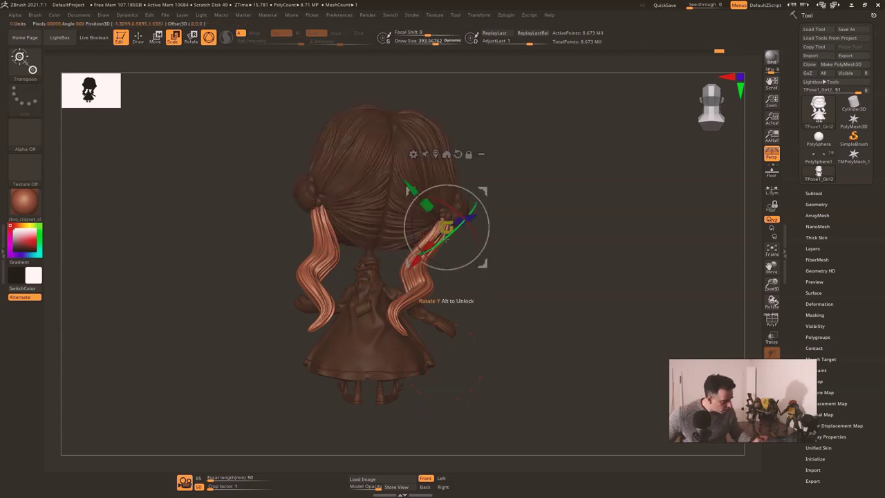
{"action": "mouse_move", "coordinate": [297, 353]}
{"action": "left_mouse_down", "text": "ctrl"}
{"action": "mouse_move", "coordinate": [313, 166]}
{"action": "mouse_move", "coordinate": [259, 411]}
{"action": "left_mouse_up", "text": "ctrl"}
Step: Try to rotate the character's right pigtail outward from its root, and undo both the rotation and the mask clearing
{"action": "left_click_drag", "start_coordinate": [464, 270], "coordinate": [486, 254]}
{"action": "left_click_drag", "start_coordinate": [533, 268], "coordinate": [553, 287], "text": "ctrl"}
{"action": "left_click_drag", "start_coordinate": [566, 346], "coordinate": [611, 336]}
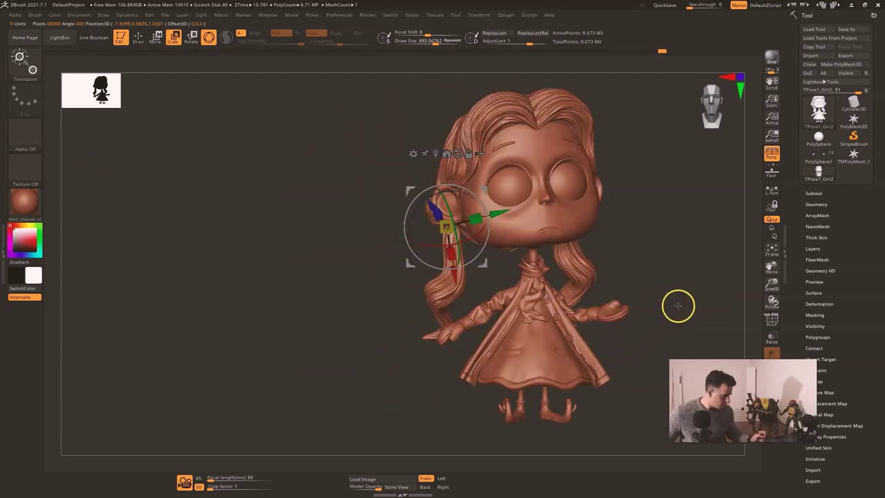
{"action": "key", "text": "ctrl+z"}
{"action": "key", "text": "ctrl+z"}
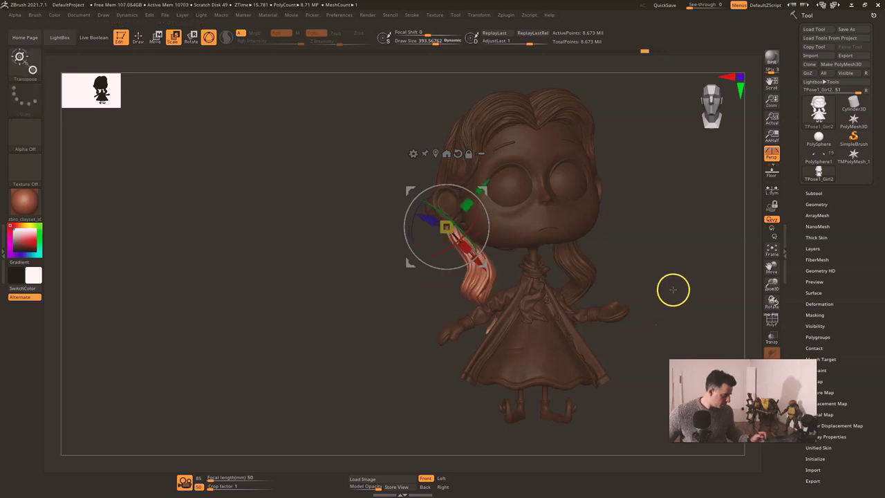
Step: Rotate the character's right pigtail moderately outward from its root and check the pose as a flat silhouette
{"action": "left_click_drag", "start_coordinate": [490, 239], "coordinate": [485, 249]}
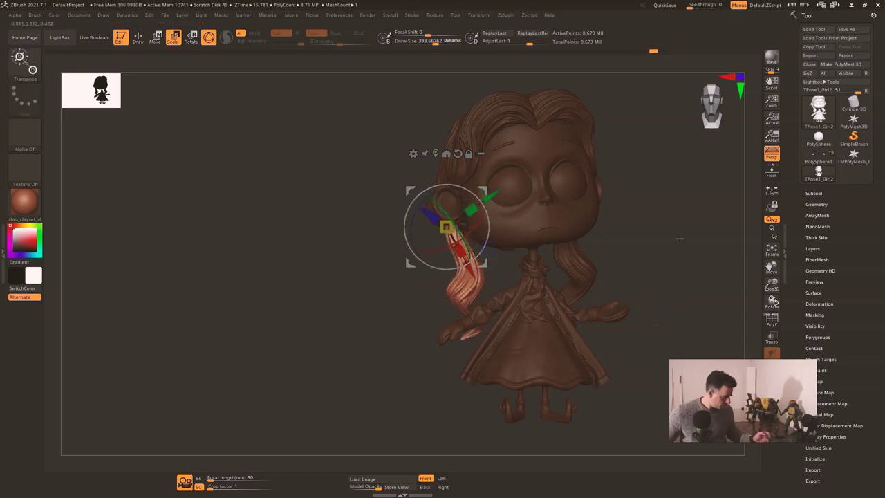
{"action": "left_click_drag", "start_coordinate": [648, 280], "coordinate": [493, 325], "text": "alt"}
{"action": "left_click_drag", "start_coordinate": [561, 320], "coordinate": [566, 311], "text": "alt"}
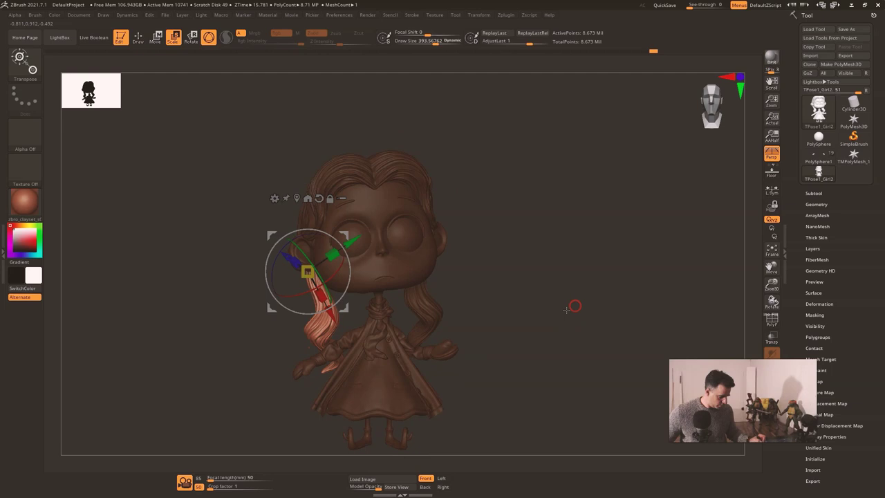
{"action": "key", "text": "q"}
{"action": "key", "text": "v"}
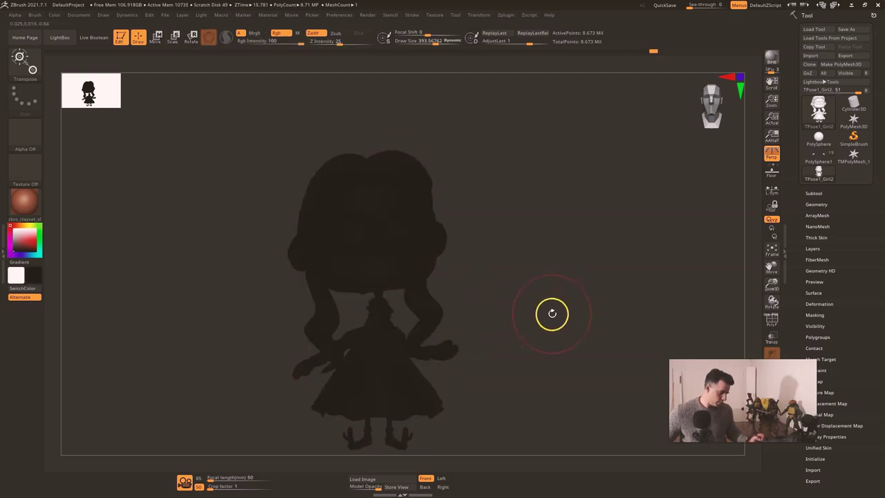
{"action": "key", "text": "v"}
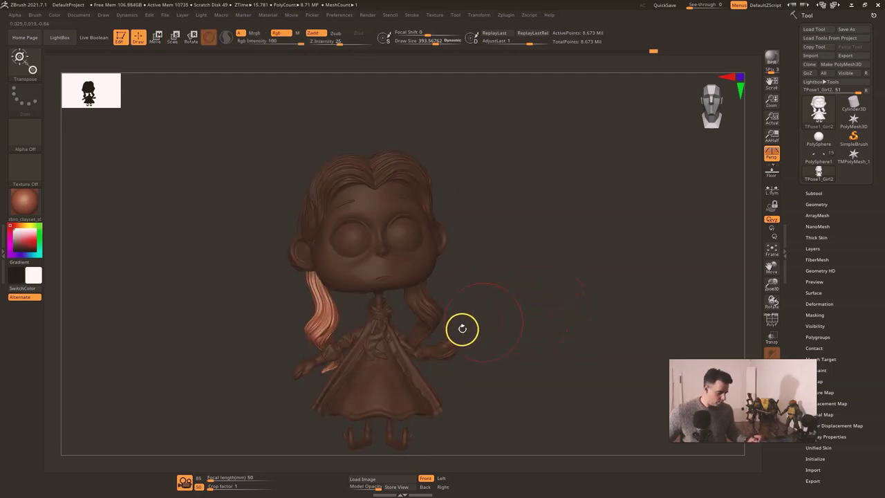
Step: Fine-tune the rotation of the character's right pigtail, clear the mask and inspect the hair from the back and front
{"action": "key", "text": "e"}
{"action": "left_click_drag", "start_coordinate": [346, 289], "coordinate": [348, 283]}
{"action": "key", "text": "q"}
{"action": "left_click_drag", "start_coordinate": [563, 301], "coordinate": [667, 313], "text": "ctrl"}
{"action": "key", "text": "e"}
{"action": "key", "text": "q"}
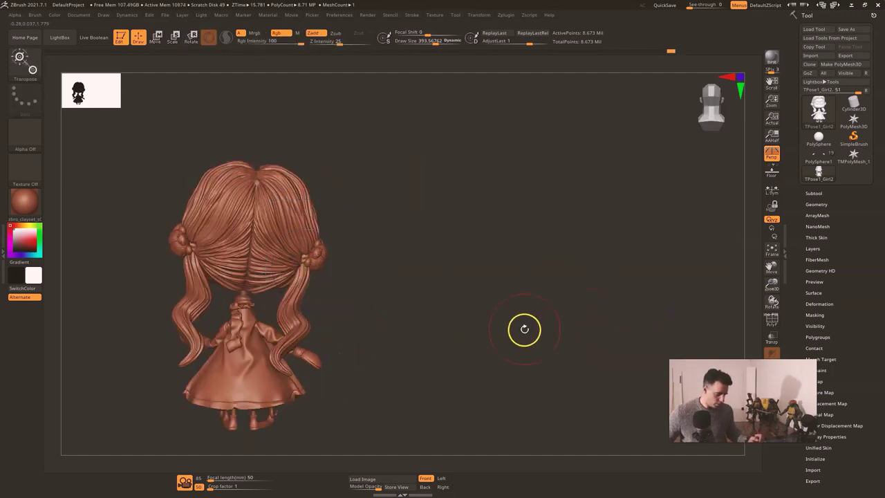
{"action": "left_click_drag", "start_coordinate": [497, 352], "coordinate": [577, 343]}
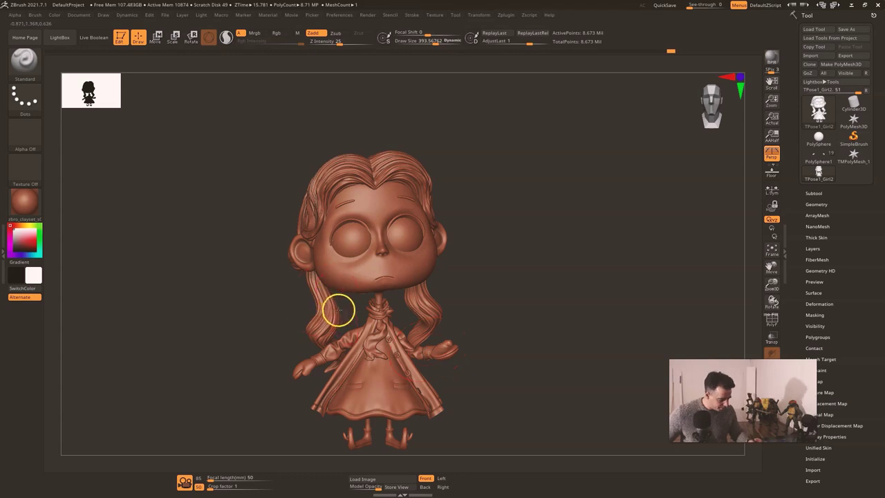
Step: Reshape the character's right pigtail from the front with the Move brush, ending at a draw size of about 452
{"action": "key", "text": "b"}
{"action": "key", "text": "m"}
{"action": "key", "text": "v"}
{"action": "key", "text": "s"}
{"action": "left_click_drag", "start_coordinate": [334, 314], "coordinate": [328, 320]}
{"action": "key", "text": "s"}
{"action": "mouse_move", "coordinate": [582, 360]}
{"action": "left_mouse_down", "text": "alt"}
{"action": "mouse_move", "coordinate": [557, 385]}
{"action": "mouse_move", "coordinate": [546, 375]}
{"action": "mouse_move", "coordinate": [557, 307]}
{"action": "mouse_move", "coordinate": [535, 345]}
{"action": "left_mouse_up", "text": "alt"}
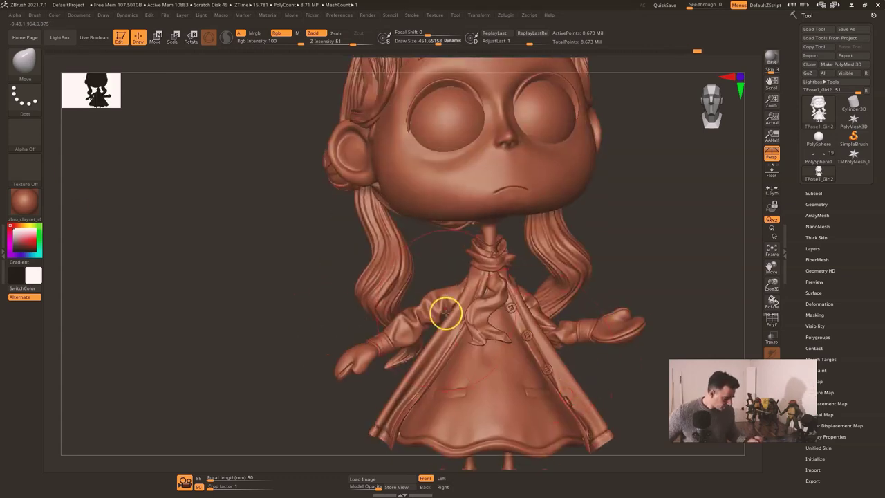
Step: Adjust the tip of the character's right pigtail near the mitten with the Move brush at a draw size of about 251
{"action": "left_click_drag", "start_coordinate": [342, 425], "coordinate": [431, 387]}
{"action": "mouse_move", "coordinate": [605, 281]}
{"action": "left_mouse_down"}
{"action": "mouse_move", "coordinate": [575, 301]}
{"action": "mouse_move", "coordinate": [450, 340]}
{"action": "mouse_move", "coordinate": [443, 325]}
{"action": "left_mouse_up"}
{"action": "key", "text": "s"}
{"action": "left_click_drag", "start_coordinate": [366, 420], "coordinate": [373, 395]}
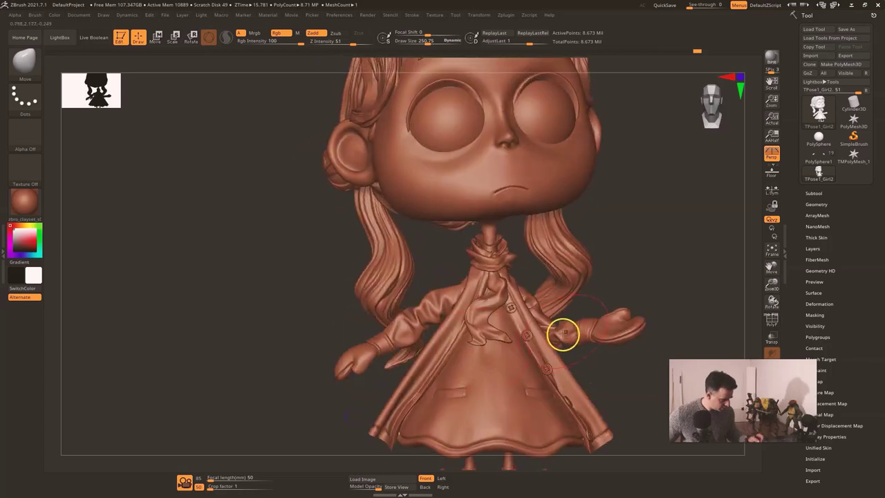
{"action": "right_click_drag", "start_coordinate": [563, 334], "coordinate": [542, 302], "text": "ctrl"}
{"action": "left_click_drag", "start_coordinate": [348, 369], "coordinate": [333, 390]}
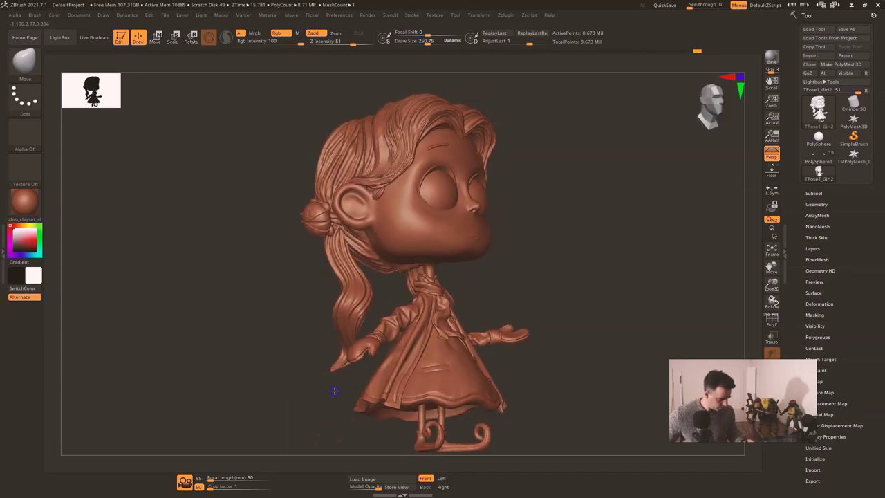
Step: Hide both pigtails and mask the character's right arm and mitten with MaskLasso
{"action": "left_click", "coordinate": [367, 307], "text": "ctrl+shift"}
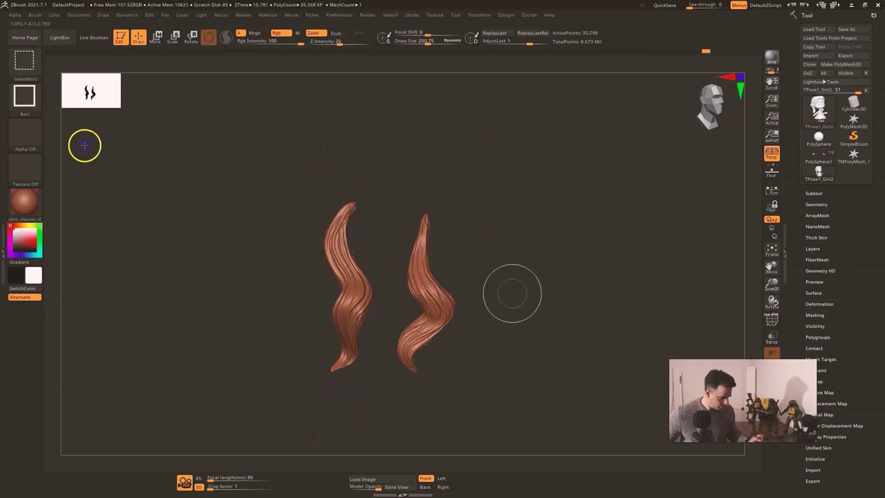
{"action": "left_click", "coordinate": [595, 295], "text": "ctrl+shift"}
{"action": "left_click_drag", "start_coordinate": [312, 397], "coordinate": [376, 356]}
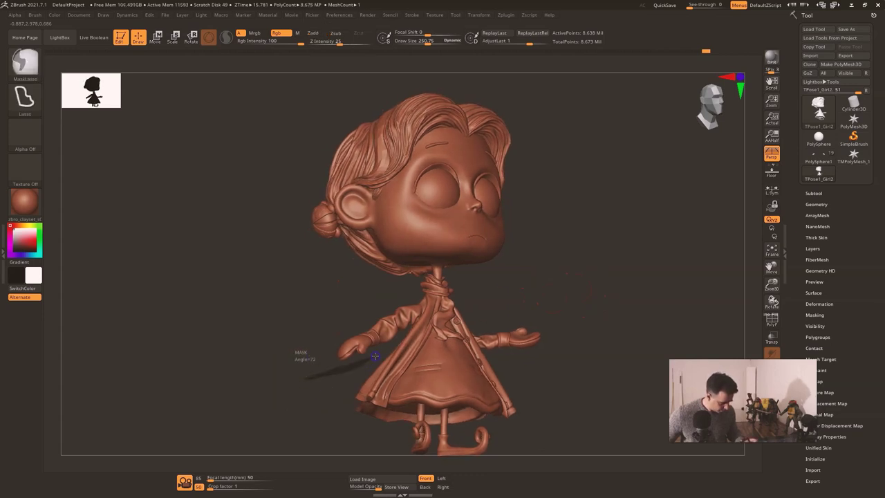
{"action": "mouse_move", "coordinate": [416, 323]}
{"action": "left_mouse_down", "text": "ctrl"}
{"action": "mouse_move", "coordinate": [406, 288]}
{"action": "mouse_move", "coordinate": [299, 372]}
{"action": "left_mouse_up", "text": "ctrl"}
Step: From behind, remove the coat areas beside the character's right arm from the mask and soften the mask edge
{"action": "mouse_move", "coordinate": [579, 280]}
{"action": "left_mouse_down"}
{"action": "mouse_move", "coordinate": [626, 291]}
{"action": "mouse_move", "coordinate": [633, 270]}
{"action": "left_mouse_up"}
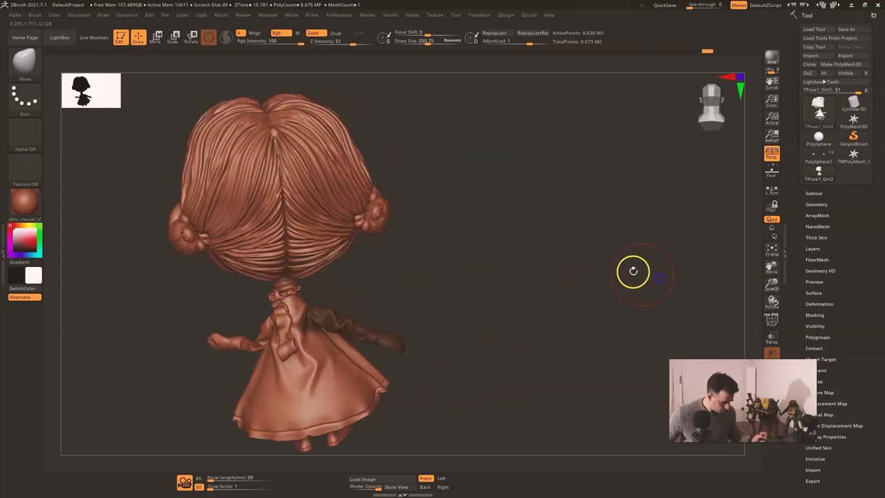
{"action": "left_click_drag", "start_coordinate": [53, 149], "coordinate": [69, 228], "text": "alt"}
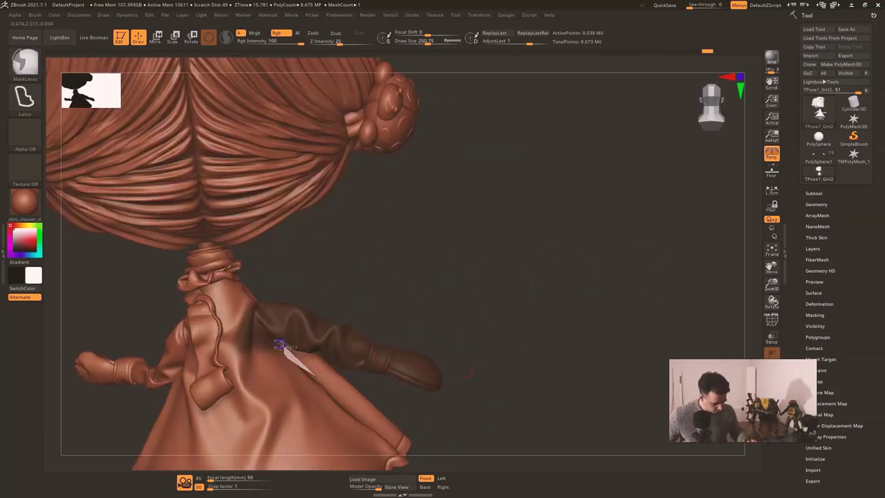
{"action": "left_click_drag", "start_coordinate": [250, 309], "coordinate": [245, 415], "text": "ctrl+alt"}
{"action": "mouse_move", "coordinate": [289, 277]}
{"action": "left_mouse_down", "text": "ctrl+alt"}
{"action": "mouse_move", "coordinate": [248, 311]}
{"action": "mouse_move", "coordinate": [285, 283]}
{"action": "left_mouse_up", "text": "ctrl+alt"}
{"action": "mouse_move", "coordinate": [53, 139]}
{"action": "left_mouse_down"}
{"action": "mouse_move", "coordinate": [346, 280]}
{"action": "mouse_move", "coordinate": [336, 291]}
{"action": "mouse_move", "coordinate": [301, 286]}
{"action": "left_mouse_up"}
{"action": "left_click", "coordinate": [321, 335], "text": "ctrl"}
Step: Clean up the arm mask around the shoulder from the side, and invert it to leave only the right arm unmasked
{"action": "mouse_move", "coordinate": [255, 339]}
{"action": "left_mouse_down"}
{"action": "mouse_move", "coordinate": [304, 355]}
{"action": "mouse_move", "coordinate": [311, 347]}
{"action": "left_mouse_up"}
{"action": "left_click_drag", "start_coordinate": [419, 288], "coordinate": [438, 257]}
{"action": "mouse_move", "coordinate": [316, 305]}
{"action": "left_mouse_down", "text": "ctrl+alt"}
{"action": "mouse_move", "coordinate": [247, 325]}
{"action": "mouse_move", "coordinate": [308, 401]}
{"action": "left_mouse_up", "text": "ctrl+alt"}
{"action": "left_click_drag", "start_coordinate": [419, 284], "coordinate": [401, 297]}
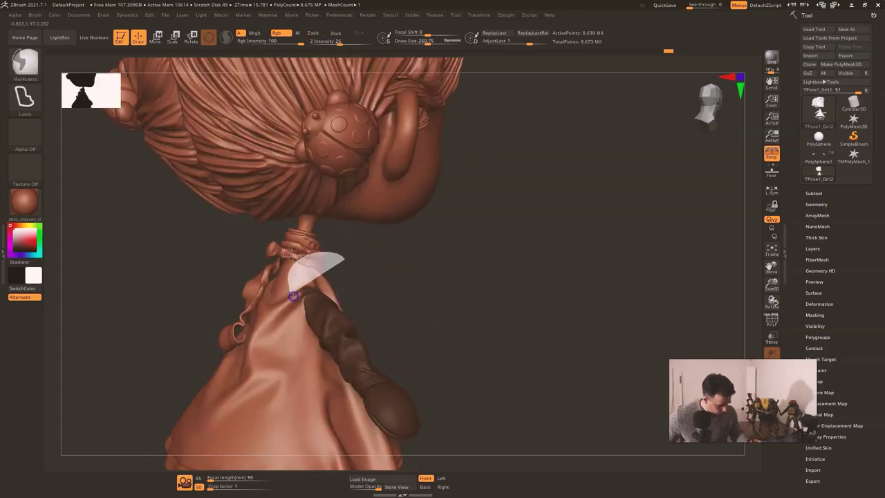
{"action": "mouse_move", "coordinate": [395, 279]}
{"action": "left_mouse_down"}
{"action": "mouse_move", "coordinate": [433, 296]}
{"action": "mouse_move", "coordinate": [339, 312]}
{"action": "mouse_move", "coordinate": [351, 291]}
{"action": "left_mouse_up"}
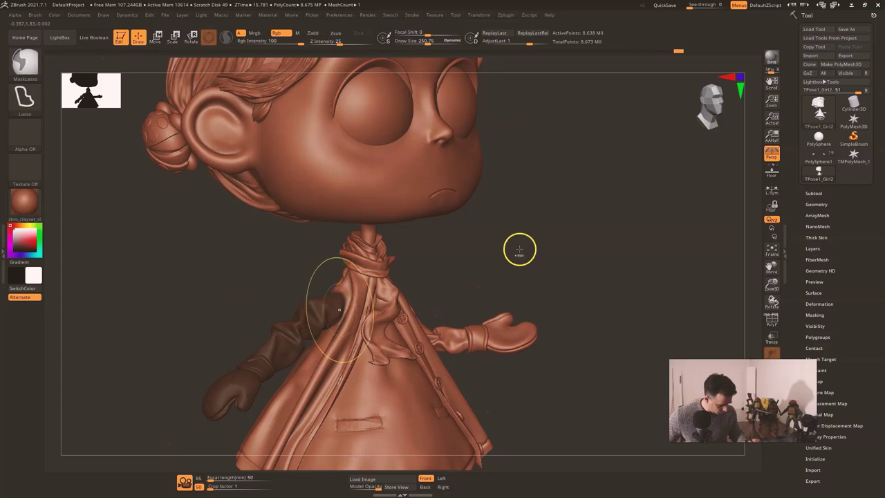
{"action": "left_click", "coordinate": [475, 291], "text": "ctrl"}
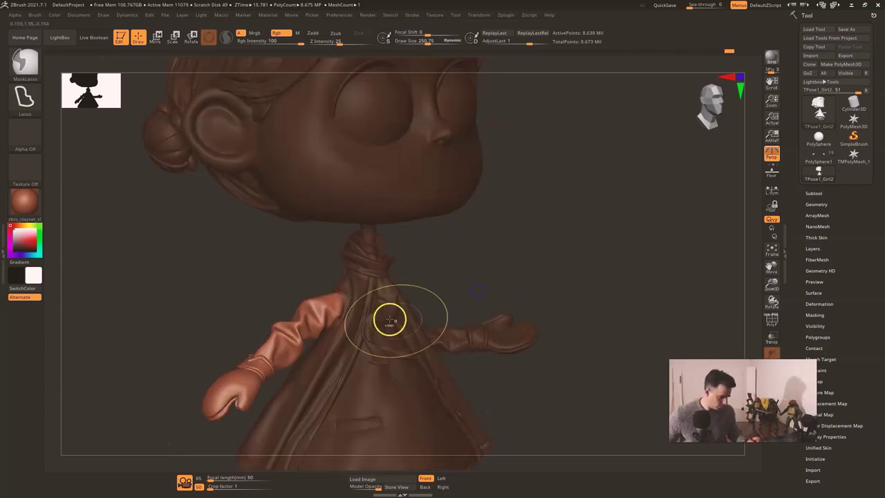
Step: Place the gizmo at the right shoulder, rotate the arm down toward the coat and shift it slightly inward
{"action": "left_click_drag", "start_coordinate": [516, 288], "coordinate": [586, 274]}
{"action": "key", "text": "e"}
{"action": "left_click_drag", "start_coordinate": [360, 313], "coordinate": [393, 342]}
{"action": "left_click_drag", "start_coordinate": [494, 308], "coordinate": [437, 303]}
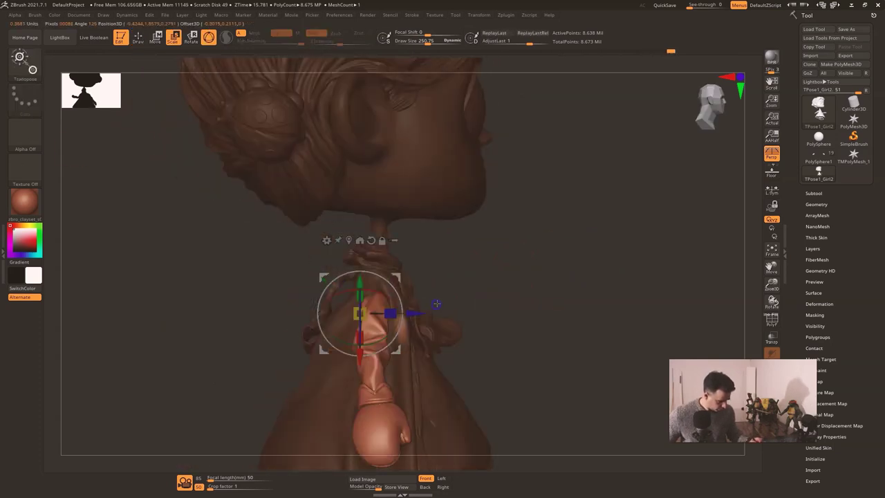
{"action": "mouse_move", "coordinate": [495, 306]}
{"action": "left_mouse_down"}
{"action": "mouse_move", "coordinate": [475, 302]}
{"action": "mouse_move", "coordinate": [479, 307]}
{"action": "left_mouse_up"}
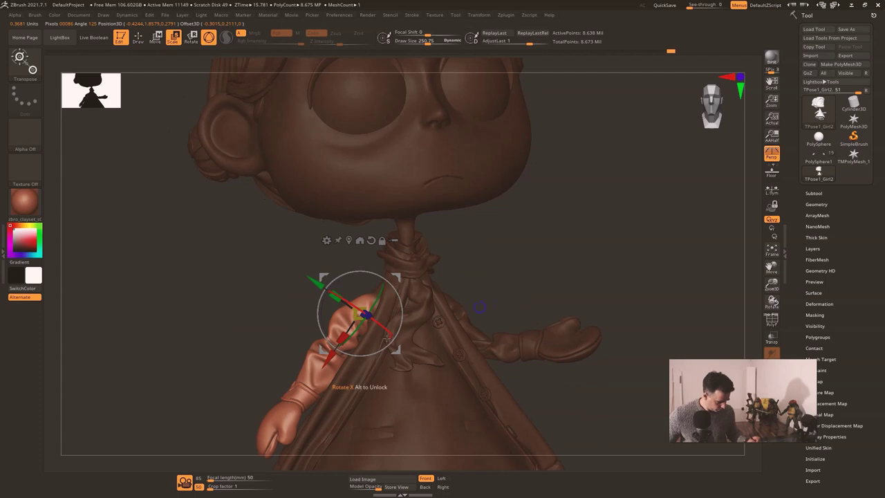
{"action": "left_click_drag", "start_coordinate": [323, 283], "coordinate": [328, 285]}
{"action": "left_click_drag", "start_coordinate": [409, 319], "coordinate": [409, 319]}
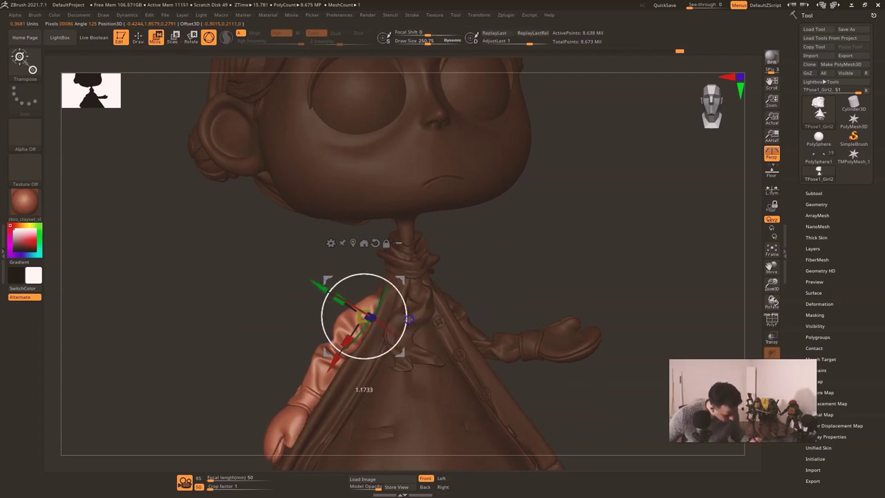
Step: Reposition the gizmo on the right sleeve near the elbow and draw a topological mask along the coat's sleeve
{"action": "left_click_drag", "start_coordinate": [549, 262], "coordinate": [600, 245]}
{"action": "left_click_drag", "start_coordinate": [556, 305], "coordinate": [498, 328]}
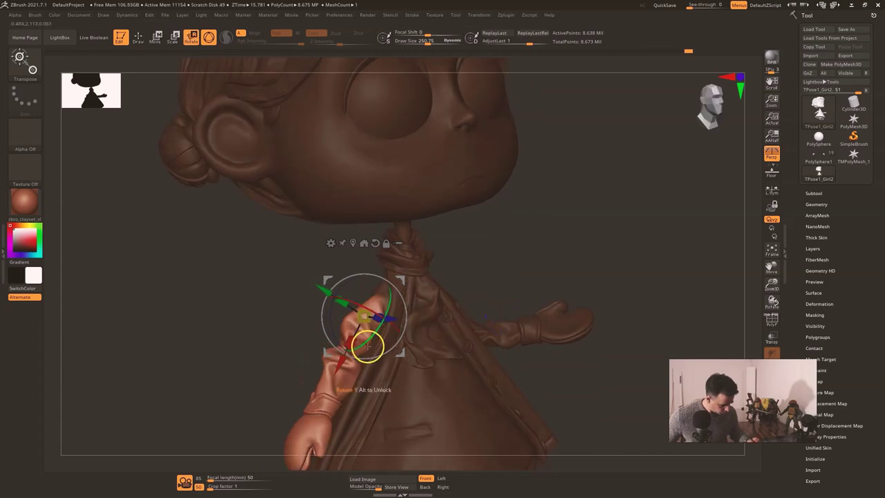
{"action": "left_click_drag", "start_coordinate": [338, 368], "coordinate": [412, 283], "text": "alt"}
{"action": "left_click_drag", "start_coordinate": [358, 350], "coordinate": [364, 340], "text": "ctrl"}
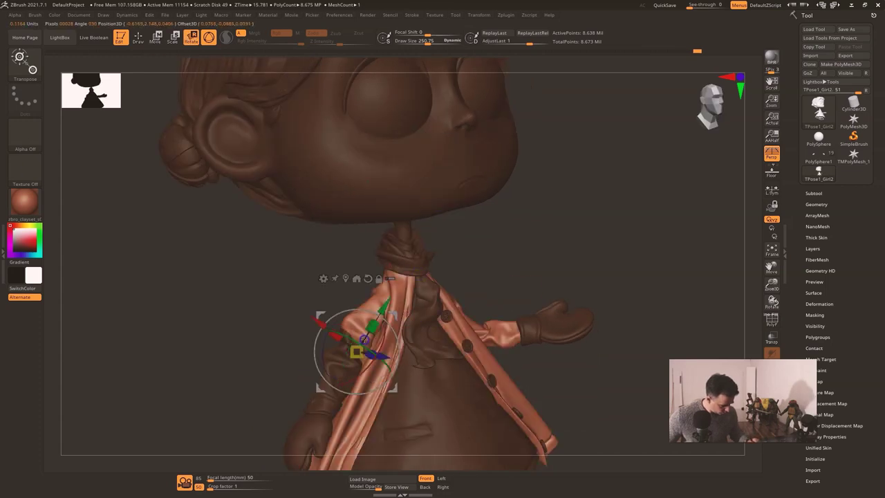
{"action": "left_click_drag", "start_coordinate": [342, 372], "coordinate": [357, 346], "text": "ctrl"}
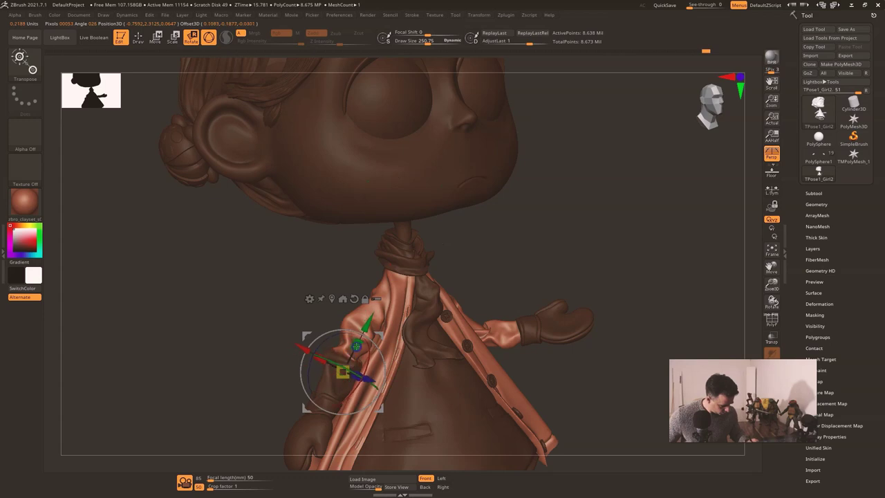
{"action": "mouse_move", "coordinate": [533, 270]}
{"action": "left_mouse_down"}
{"action": "mouse_move", "coordinate": [592, 253]}
{"action": "mouse_move", "coordinate": [535, 261]}
{"action": "left_mouse_up"}
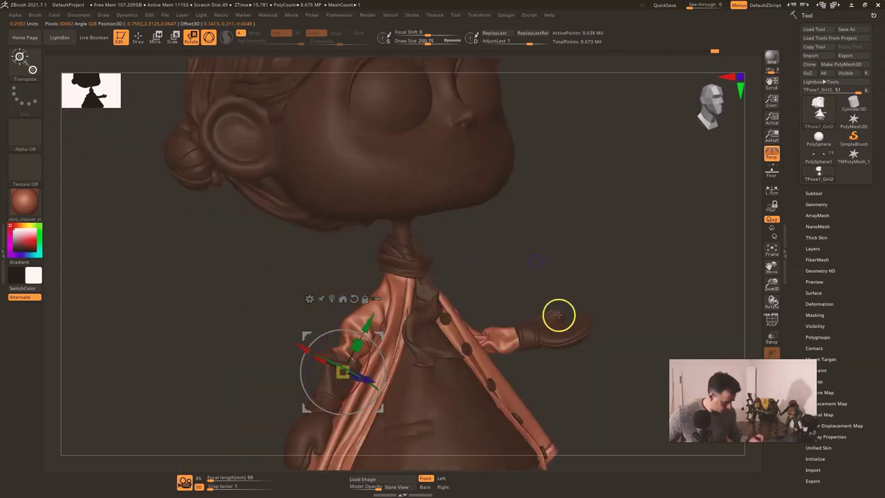
Step: Return to a full front view and hide the dress beneath the open coat, ending in draw mode
{"action": "right_click_drag", "start_coordinate": [558, 316], "coordinate": [541, 322], "text": "ctrl"}
{"action": "left_click_drag", "start_coordinate": [597, 325], "coordinate": [604, 352], "text": "shift"}
{"action": "key", "text": "q"}
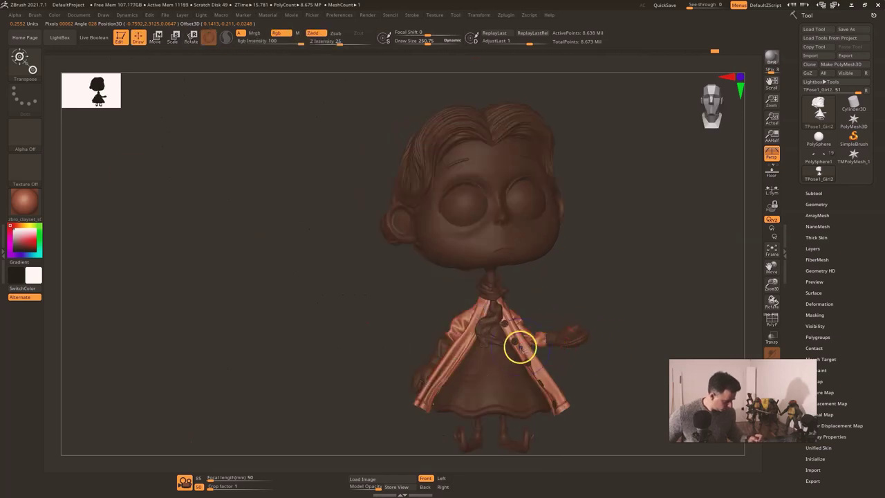
{"action": "left_click", "coordinate": [519, 402], "text": "ctrl+shift"}
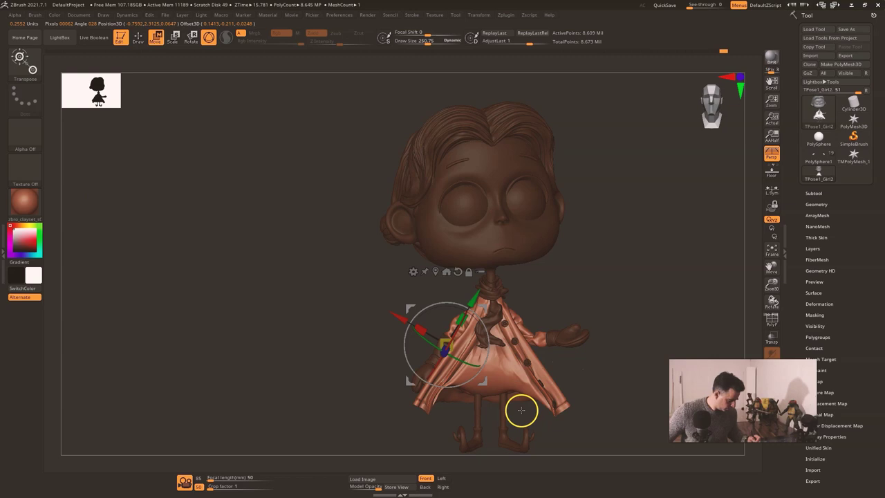
{"action": "key", "text": "q"}
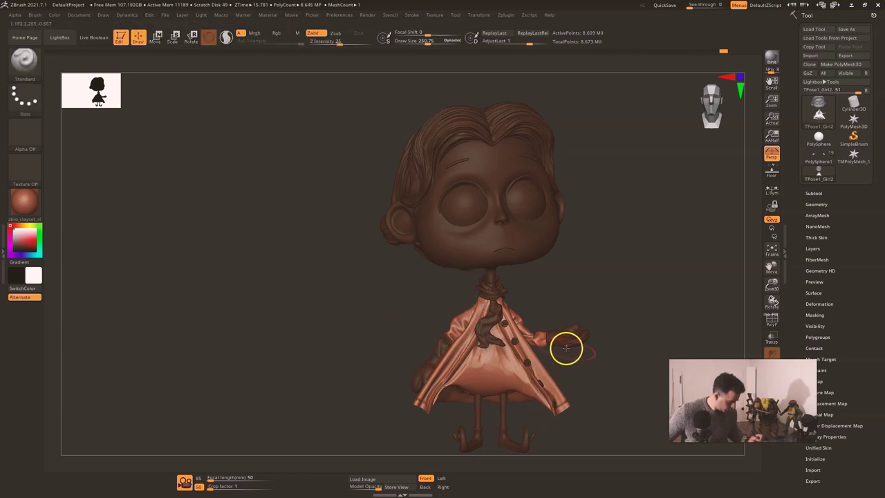
Step: Mask only the right forearm and mitten, clearing stray masking from the rest of the character
{"action": "mouse_move", "coordinate": [571, 367]}
{"action": "left_mouse_down"}
{"action": "mouse_move", "coordinate": [596, 367]}
{"action": "mouse_move", "coordinate": [585, 366]}
{"action": "mouse_move", "coordinate": [587, 293]}
{"action": "mouse_move", "coordinate": [585, 403]}
{"action": "mouse_move", "coordinate": [624, 217]}
{"action": "mouse_move", "coordinate": [352, 99]}
{"action": "mouse_move", "coordinate": [388, 263]}
{"action": "mouse_move", "coordinate": [577, 394]}
{"action": "mouse_move", "coordinate": [625, 393]}
{"action": "mouse_move", "coordinate": [586, 396]}
{"action": "mouse_move", "coordinate": [552, 280]}
{"action": "left_mouse_up"}
{"action": "mouse_move", "coordinate": [424, 401]}
{"action": "left_mouse_down", "text": "ctrl"}
{"action": "mouse_move", "coordinate": [472, 282]}
{"action": "mouse_move", "coordinate": [424, 268]}
{"action": "mouse_move", "coordinate": [386, 392]}
{"action": "left_mouse_up", "text": "ctrl"}
{"action": "mouse_move", "coordinate": [503, 372]}
{"action": "left_mouse_down"}
{"action": "mouse_move", "coordinate": [556, 369]}
{"action": "mouse_move", "coordinate": [600, 352]}
{"action": "left_mouse_up"}
{"action": "mouse_move", "coordinate": [375, 401]}
{"action": "left_mouse_down", "text": "ctrl+alt"}
{"action": "mouse_move", "coordinate": [360, 256]}
{"action": "mouse_move", "coordinate": [293, 455]}
{"action": "mouse_move", "coordinate": [304, 452]}
{"action": "left_mouse_up", "text": "ctrl+alt"}
{"action": "mouse_move", "coordinate": [539, 291]}
{"action": "left_mouse_down"}
{"action": "mouse_move", "coordinate": [450, 318]}
{"action": "mouse_move", "coordinate": [438, 275]}
{"action": "left_mouse_up"}
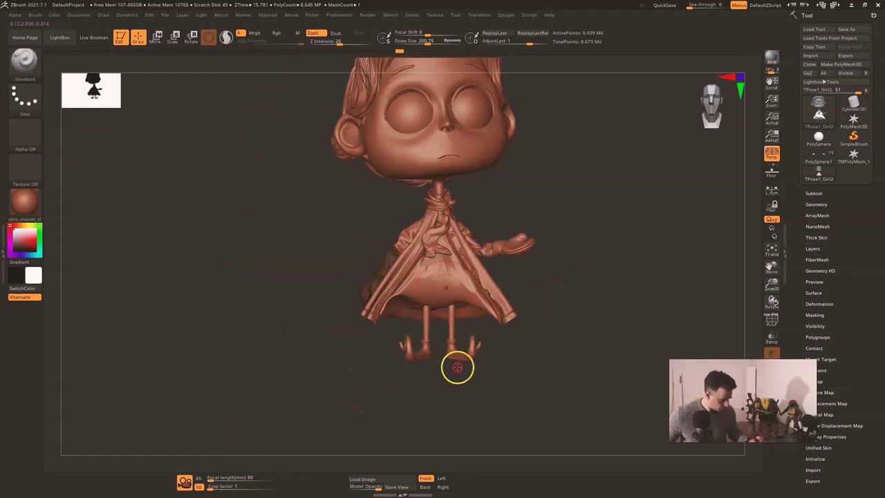
{"action": "left_click_drag", "start_coordinate": [457, 367], "coordinate": [449, 380], "text": "alt"}
{"action": "left_click_drag", "start_coordinate": [237, 370], "coordinate": [430, 305], "text": "ctrl"}
{"action": "left_click_drag", "start_coordinate": [275, 389], "coordinate": [291, 393]}
{"action": "key", "text": "ctrl+z"}
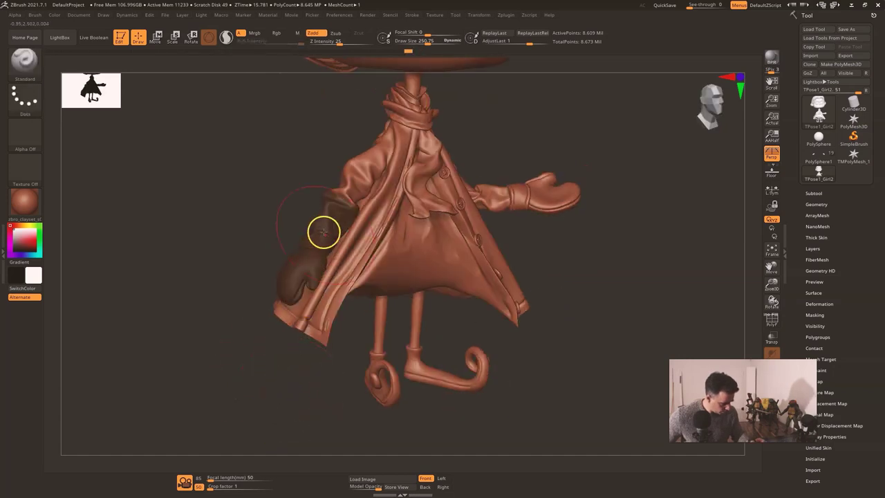
Step: Leave only the right forearm and mitten unmasked, then rotate and shift them slightly from the elbow with the gizmo
{"action": "key", "text": "e"}
{"action": "left_click_drag", "start_coordinate": [247, 301], "coordinate": [262, 340]}
{"action": "left_click_drag", "start_coordinate": [385, 249], "coordinate": [374, 214]}
{"action": "left_click", "coordinate": [458, 186], "text": "ctrl"}
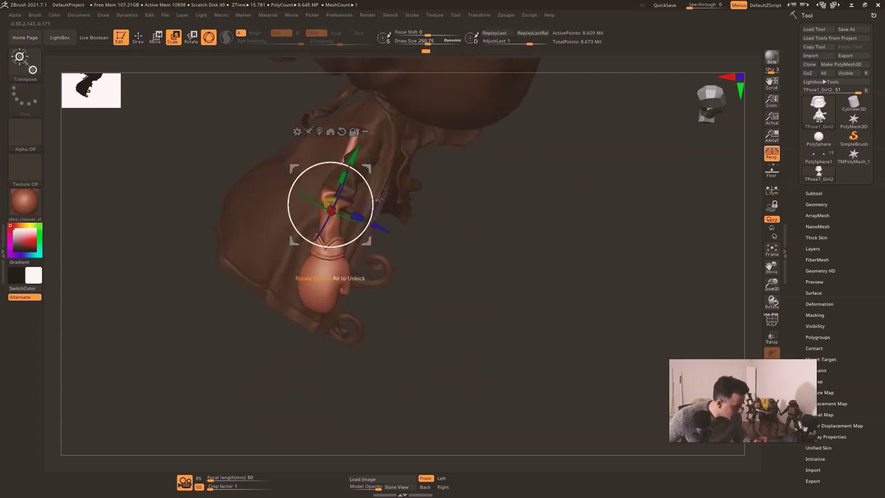
{"action": "mouse_move", "coordinate": [406, 185]}
{"action": "left_mouse_down", "text": "ctrl"}
{"action": "mouse_move", "coordinate": [424, 93]}
{"action": "mouse_move", "coordinate": [309, 166]}
{"action": "left_mouse_up", "text": "ctrl"}
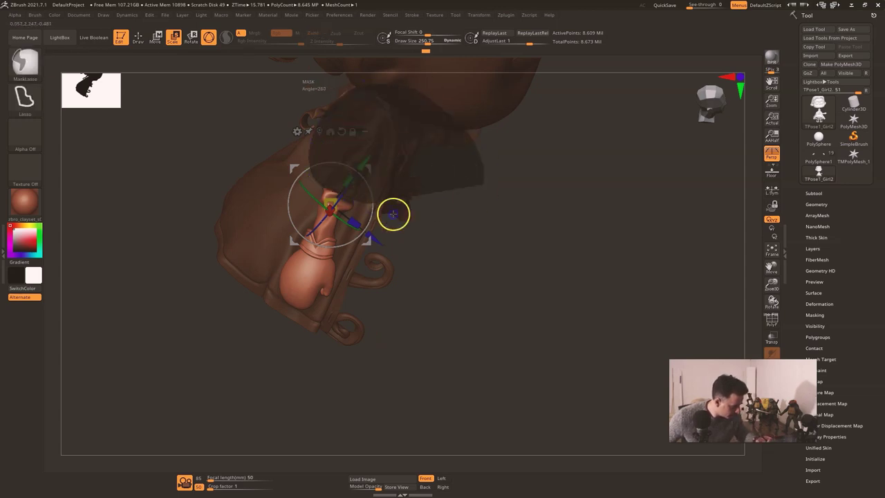
{"action": "left_click_drag", "start_coordinate": [392, 215], "coordinate": [446, 233], "text": "ctrl"}
{"action": "mouse_move", "coordinate": [371, 219]}
{"action": "left_mouse_down"}
{"action": "mouse_move", "coordinate": [374, 207]}
{"action": "mouse_move", "coordinate": [384, 223]}
{"action": "left_mouse_up"}
{"action": "left_click_drag", "start_coordinate": [493, 226], "coordinate": [445, 191], "text": "shift"}
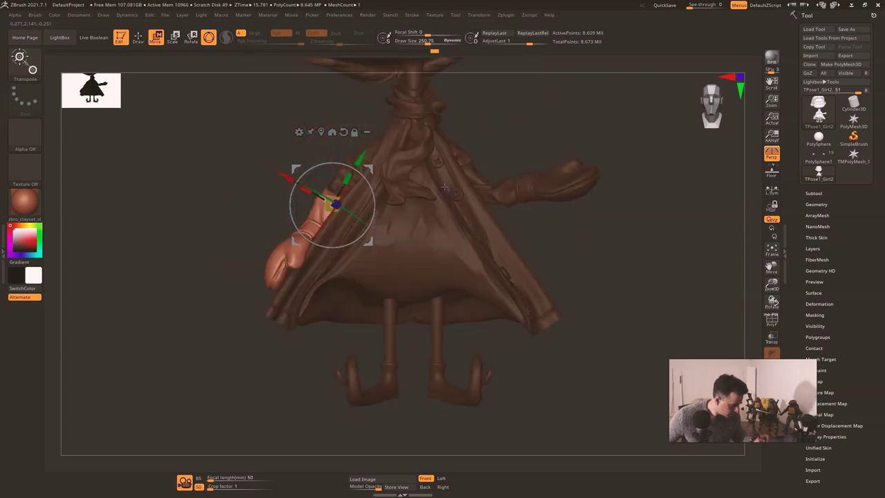
Step: Clear the mask and nudge the right sleeve with the Move brush at a draw size of about 188
{"action": "left_click_drag", "start_coordinate": [581, 168], "coordinate": [512, 258]}
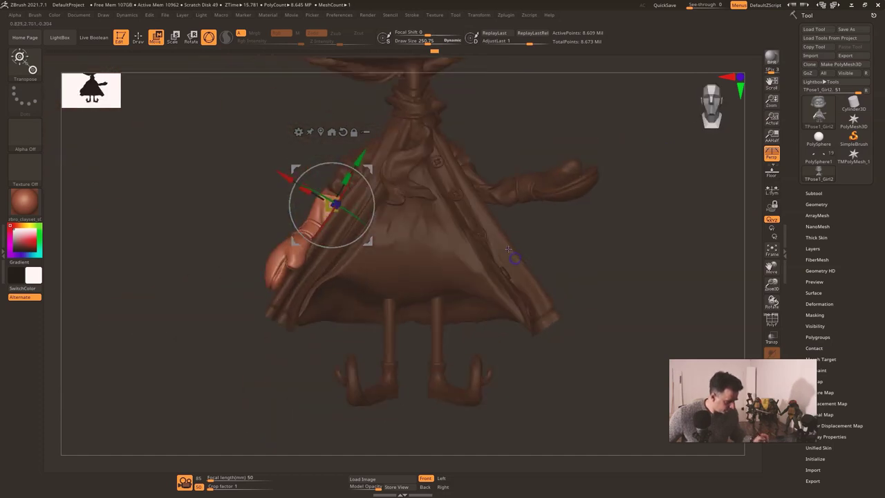
{"action": "key", "text": "f"}
{"action": "key", "text": "q"}
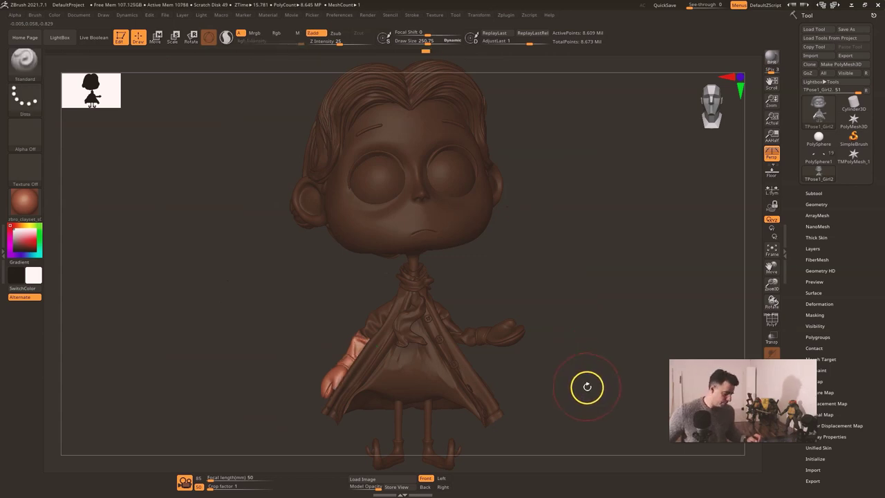
{"action": "left_click_drag", "start_coordinate": [561, 270], "coordinate": [574, 272], "text": "ctrl"}
{"action": "key", "text": "b"}
{"action": "key", "text": "m"}
{"action": "key", "text": "v"}
{"action": "key", "text": "s"}
{"action": "left_click_drag", "start_coordinate": [374, 317], "coordinate": [370, 316]}
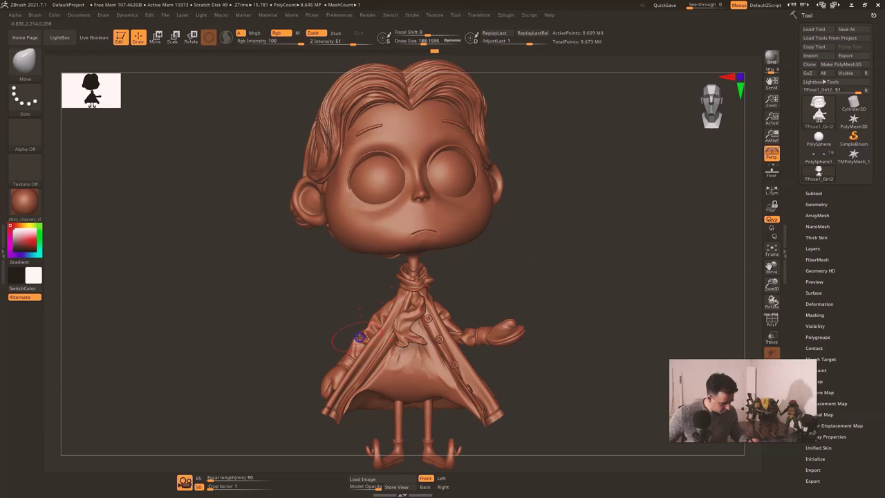
Step: Working from the back, draw a topological mask that leaves only the right coat sleeve unmasked from upper arm to cuff
{"action": "left_click_drag", "start_coordinate": [471, 281], "coordinate": [628, 268]}
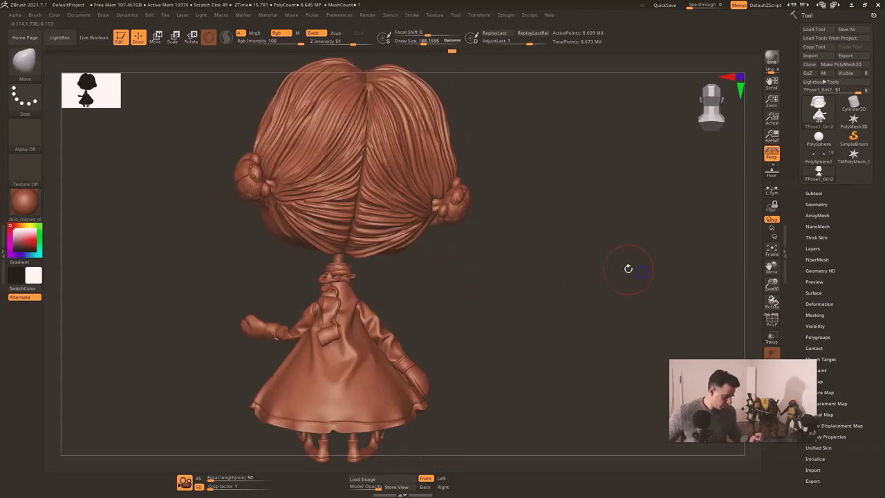
{"action": "left_click_drag", "start_coordinate": [415, 292], "coordinate": [421, 415], "text": "alt"}
{"action": "key", "text": "s"}
{"action": "left_click_drag", "start_coordinate": [375, 349], "coordinate": [359, 348]}
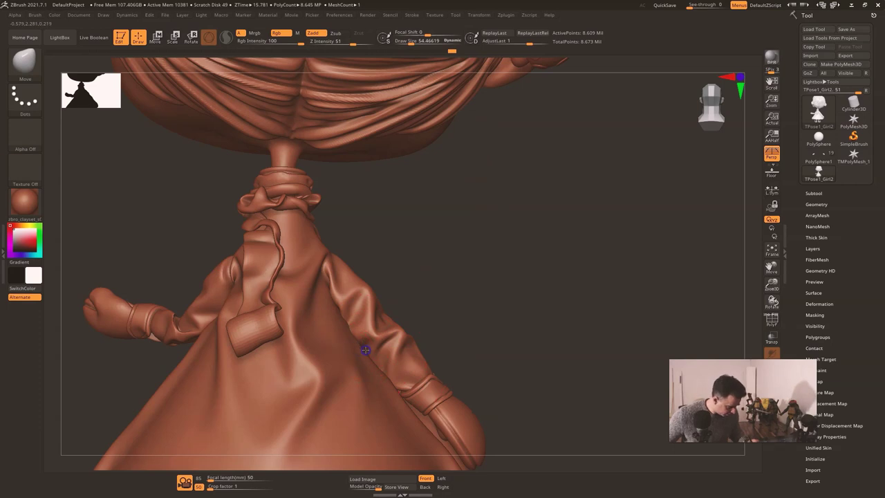
{"action": "key", "text": "r"}
{"action": "key", "text": "w"}
{"action": "left_click_drag", "start_coordinate": [369, 330], "coordinate": [378, 337], "text": "ctrl"}
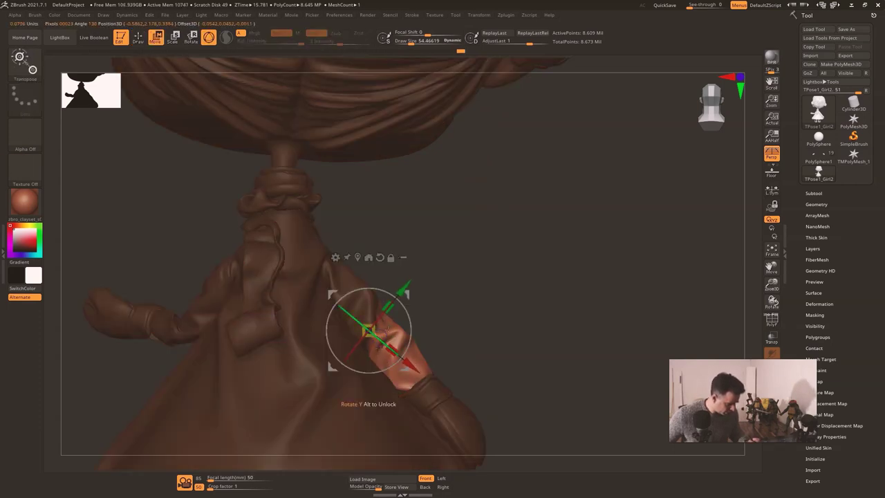
{"action": "left_click_drag", "start_coordinate": [340, 282], "coordinate": [353, 289], "text": "ctrl"}
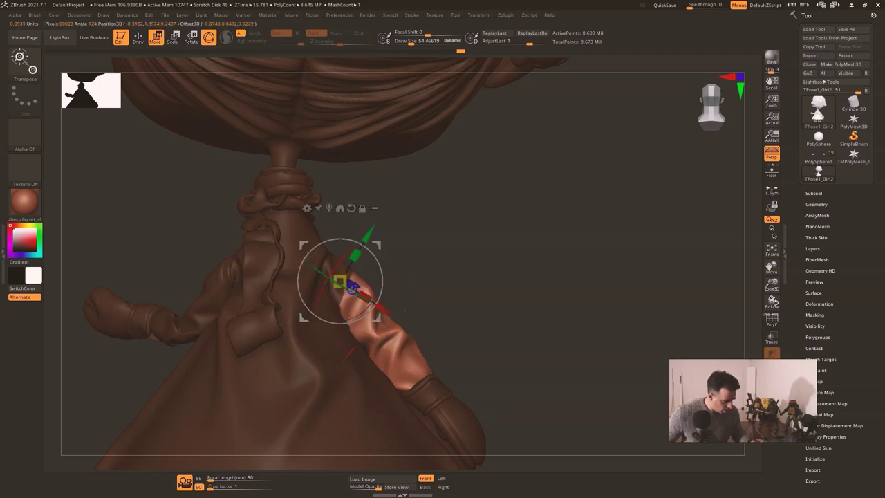
Step: Reshape the unmasked right sleeve from the back and front using the Move brush at a draw size of about 69
{"action": "key", "text": "q"}
{"action": "key", "text": "s"}
{"action": "left_click", "coordinate": [368, 352]}
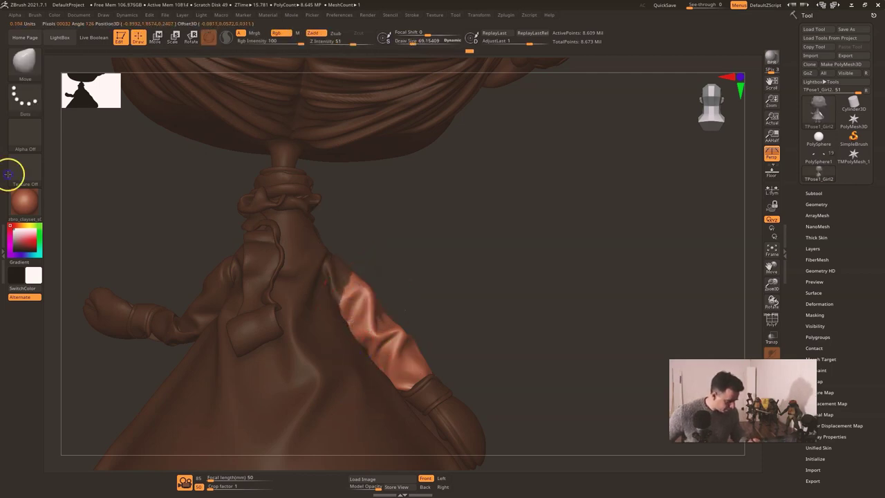
{"action": "left_click_drag", "start_coordinate": [517, 313], "coordinate": [429, 330]}
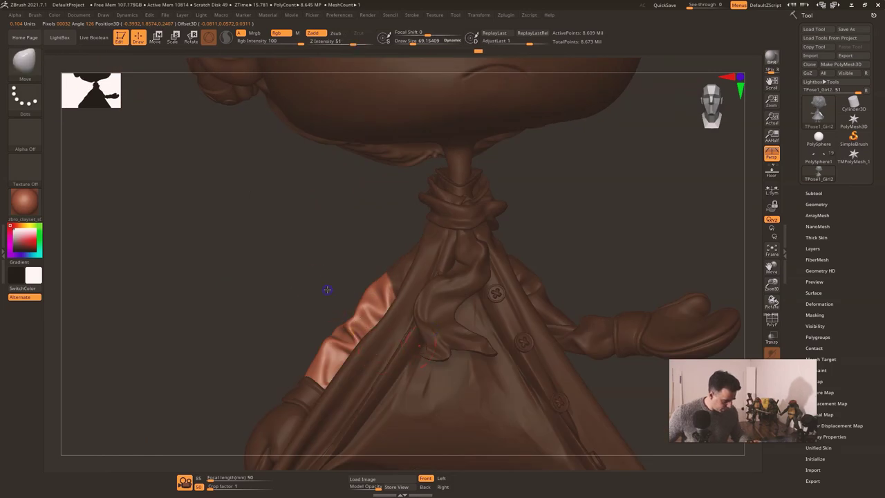
{"action": "left_click_drag", "start_coordinate": [327, 290], "coordinate": [388, 344]}
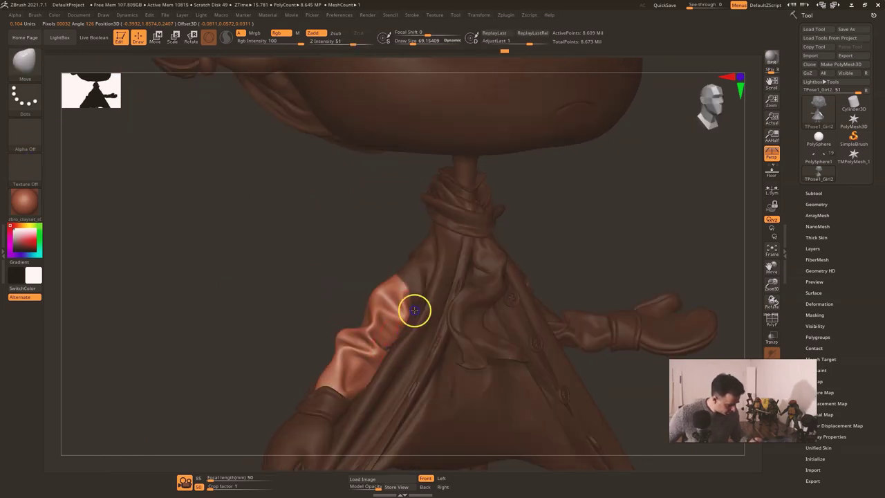
{"action": "left_click_drag", "start_coordinate": [290, 329], "coordinate": [366, 341]}
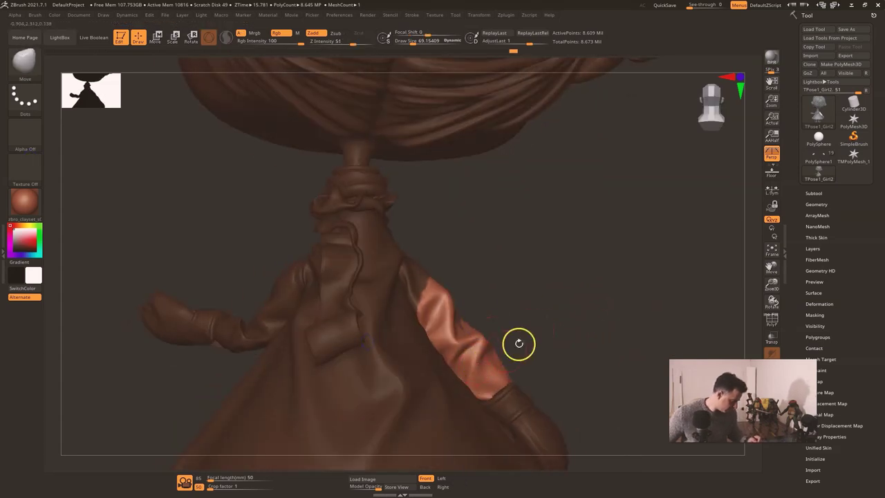
Step: Clear the sleeve mask and check how the right arm sits against the coat from the back, side and below
{"action": "left_click_drag", "start_coordinate": [573, 324], "coordinate": [602, 324], "text": "ctrl"}
{"action": "left_click_drag", "start_coordinate": [133, 166], "coordinate": [500, 350]}
{"action": "left_click_drag", "start_coordinate": [619, 292], "coordinate": [664, 308]}
{"action": "left_click_drag", "start_coordinate": [410, 274], "coordinate": [401, 261], "text": "alt"}
{"action": "left_click_drag", "start_coordinate": [378, 419], "coordinate": [350, 431]}
{"action": "left_click_drag", "start_coordinate": [550, 347], "coordinate": [437, 321]}
{"action": "left_click_drag", "start_coordinate": [538, 329], "coordinate": [567, 298]}
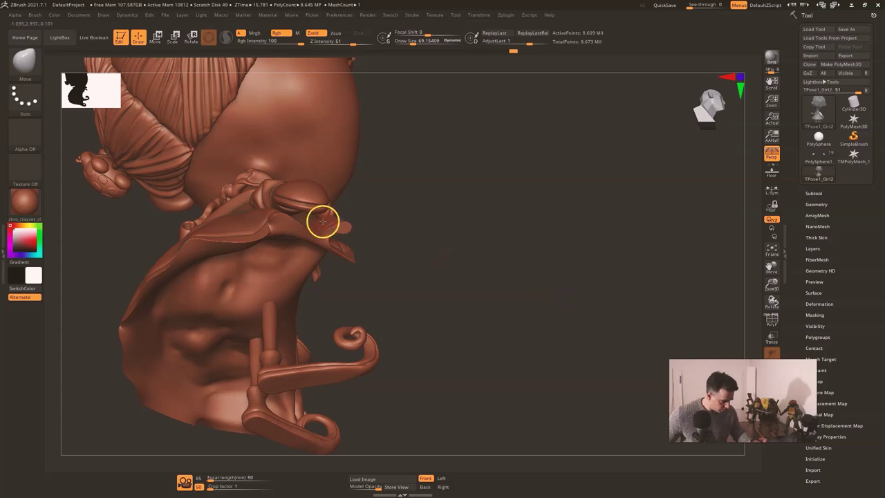
{"action": "left_click_drag", "start_coordinate": [383, 208], "coordinate": [269, 274]}
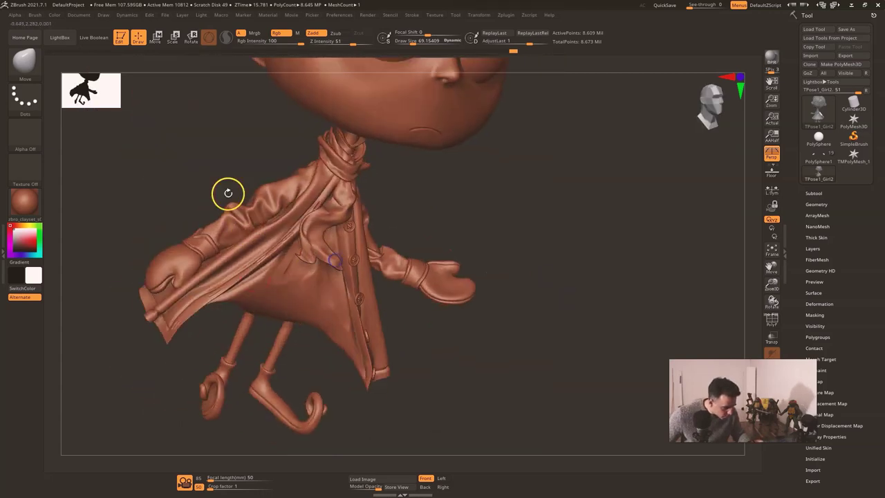
Step: Mask everything but the coat, place the gizmo on the right sleeve and limit the unmasked area to the lower sleeve
{"action": "left_click_drag", "start_coordinate": [228, 194], "coordinate": [219, 241]}
{"action": "key", "text": "w"}
{"action": "left_click", "coordinate": [228, 260], "text": "ctrl"}
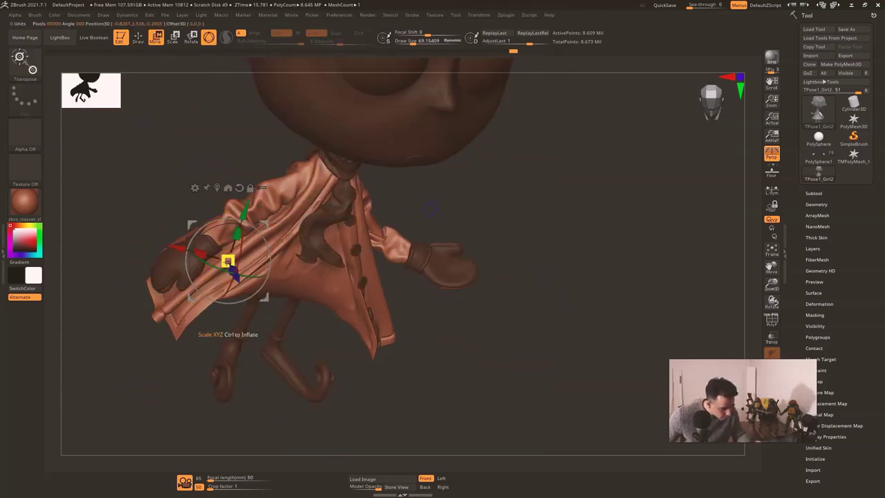
{"action": "left_click", "coordinate": [218, 189]}
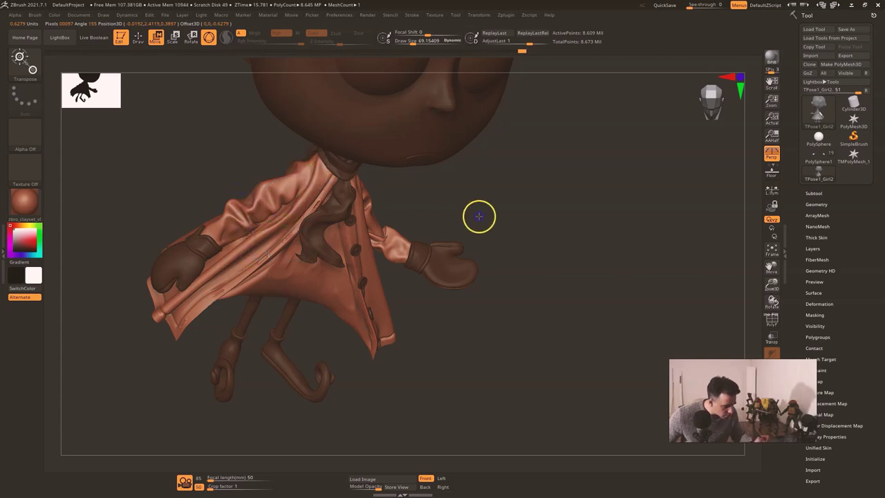
{"action": "left_click_drag", "start_coordinate": [479, 216], "coordinate": [483, 212]}
{"action": "key", "text": "q"}
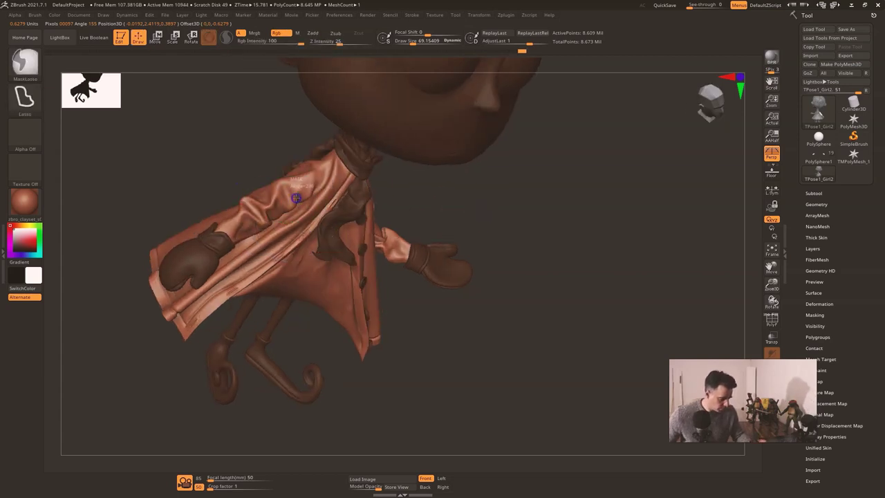
{"action": "key", "text": "w"}
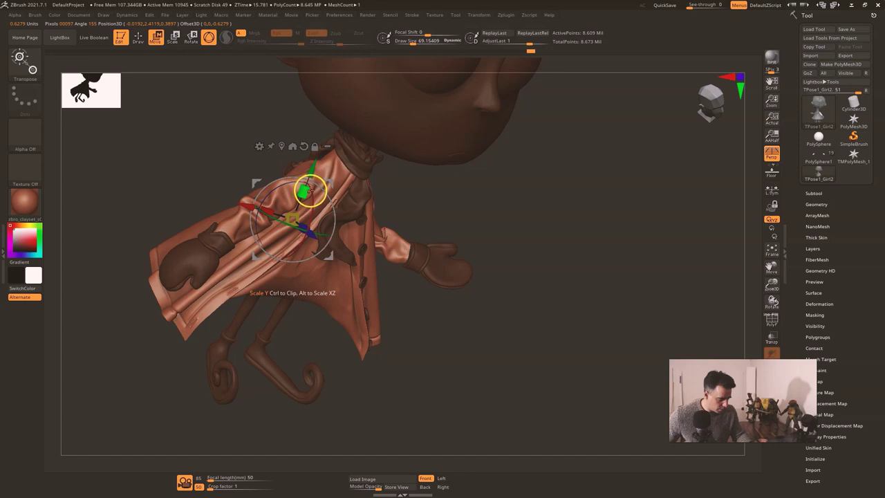
{"action": "left_click_drag", "start_coordinate": [247, 210], "coordinate": [346, 231]}
{"action": "left_click_drag", "start_coordinate": [304, 189], "coordinate": [280, 206], "text": "ctrl"}
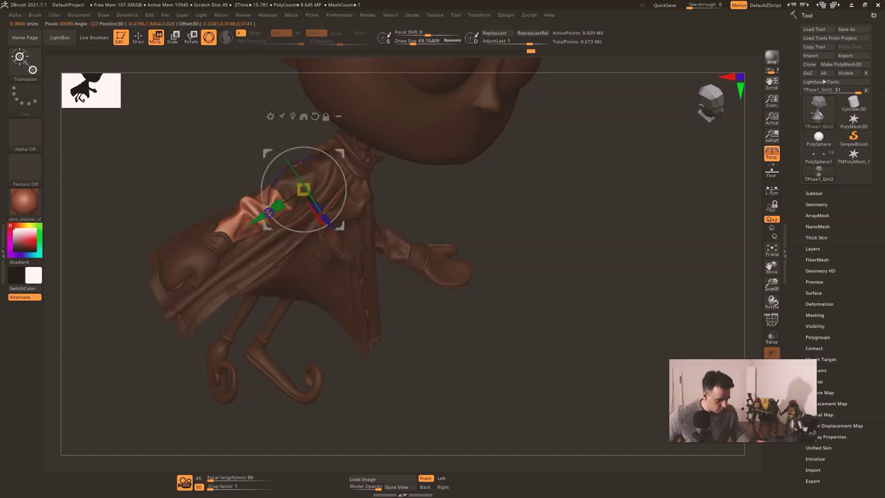
{"action": "left_click_drag", "start_coordinate": [266, 208], "coordinate": [265, 207], "text": "ctrl"}
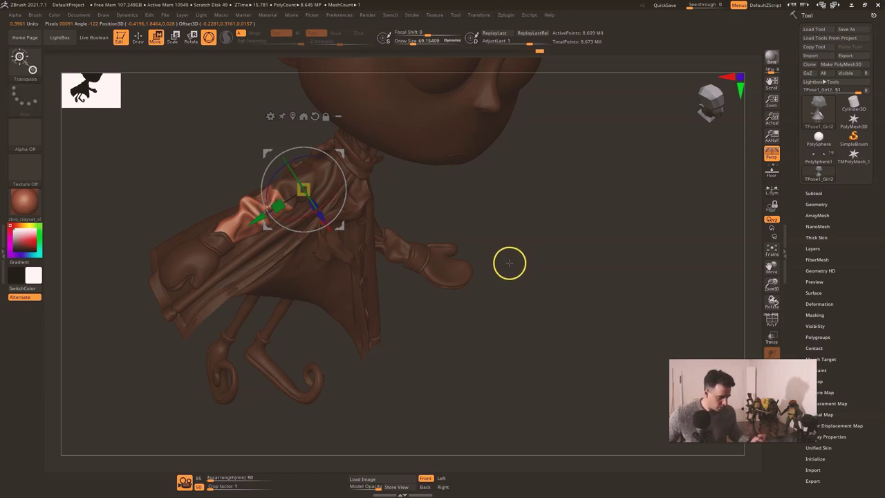
Step: Isolate the dress, pigtails and mittens by hiding the other parts, and unmask the right mitten
{"action": "key", "text": "q"}
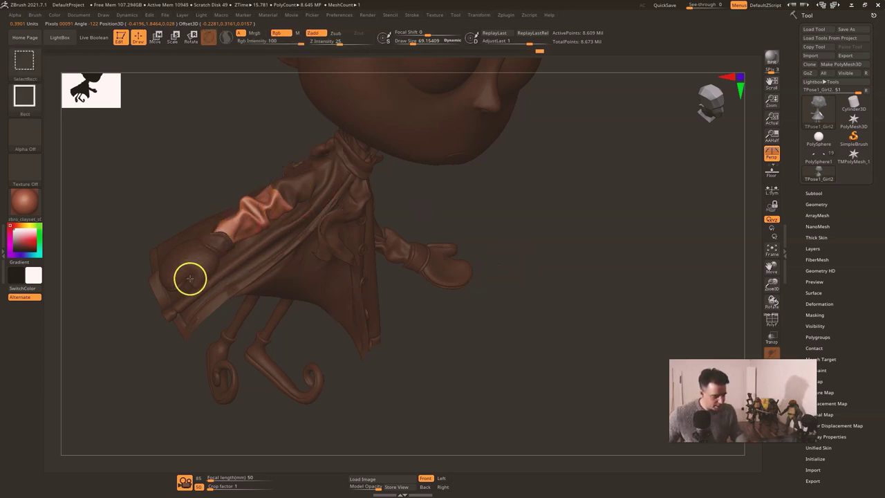
{"action": "left_click", "coordinate": [190, 282], "text": "ctrl+alt+shift"}
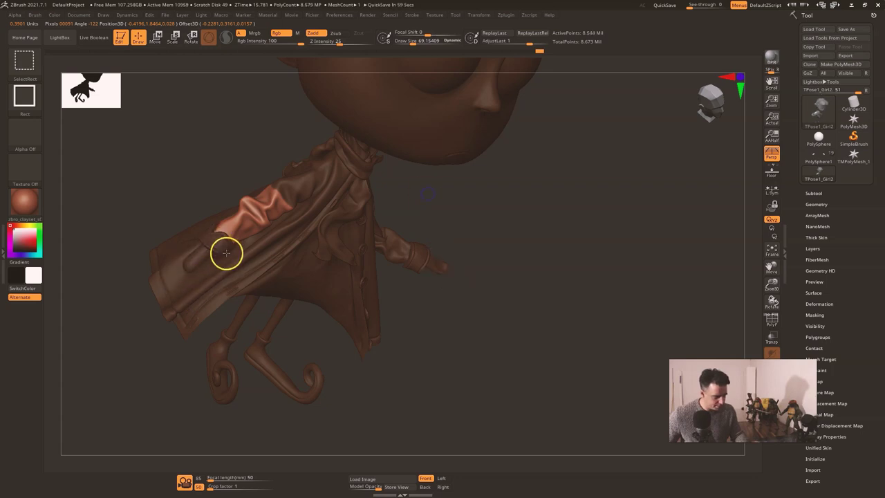
{"action": "left_click", "coordinate": [218, 252], "text": "ctrl+shift"}
{"action": "left_click_drag", "start_coordinate": [551, 281], "coordinate": [562, 297], "text": "ctrl+shift"}
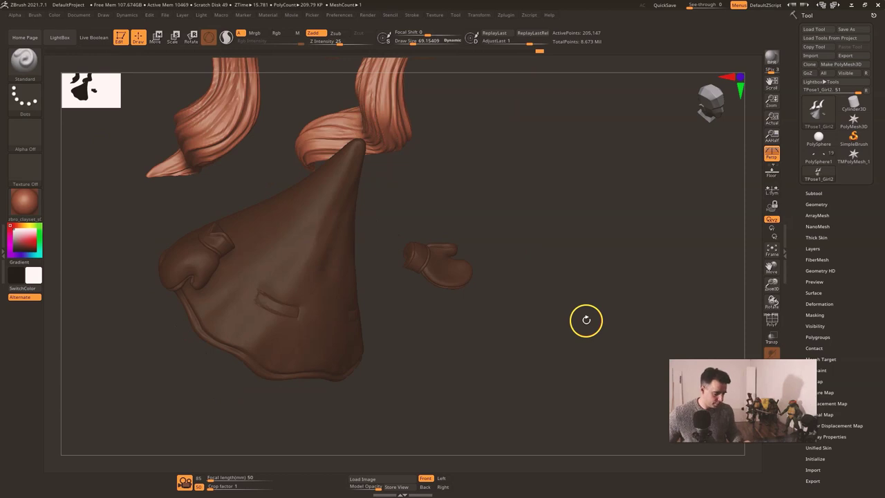
{"action": "mouse_move", "coordinate": [238, 416]}
{"action": "left_mouse_down"}
{"action": "mouse_move", "coordinate": [207, 394]}
{"action": "mouse_move", "coordinate": [206, 382]}
{"action": "left_mouse_up"}
{"action": "left_click_drag", "start_coordinate": [188, 306], "coordinate": [194, 306], "text": "ctrl"}
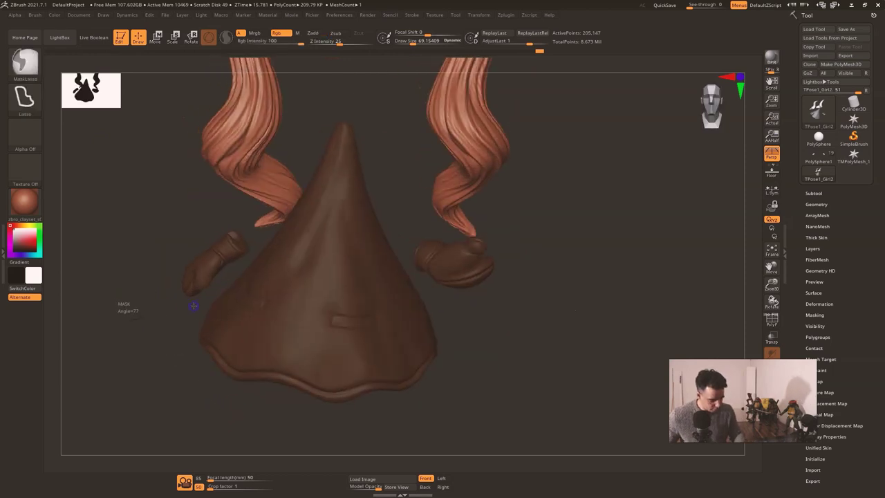
{"action": "mouse_move", "coordinate": [252, 247]}
{"action": "left_mouse_down", "text": "ctrl+alt"}
{"action": "mouse_move", "coordinate": [152, 260]}
{"action": "mouse_move", "coordinate": [140, 338]}
{"action": "left_mouse_up", "text": "ctrl+alt"}
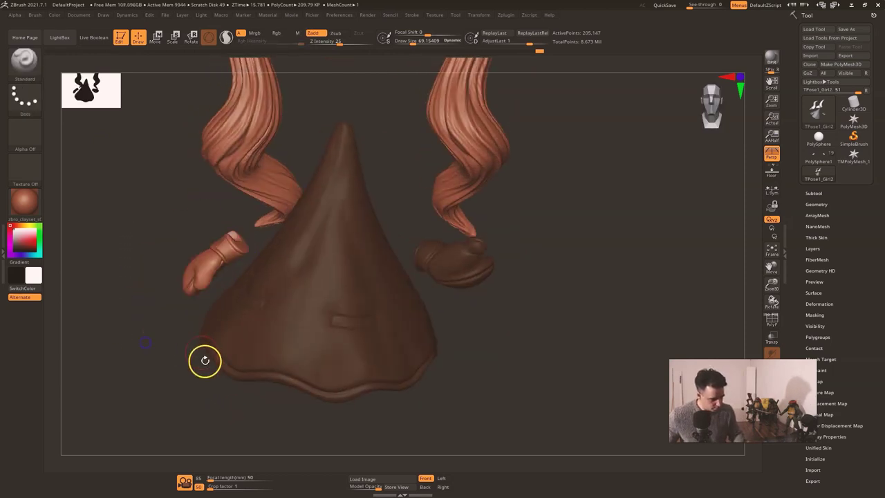
Step: Show the whole character again and invert the mask to protect the right lower sleeve, mitten and pigtails
{"action": "left_click", "coordinate": [204, 421], "text": "ctrl+shift"}
{"action": "mouse_move", "coordinate": [212, 429]}
{"action": "left_mouse_down"}
{"action": "mouse_move", "coordinate": [184, 419]}
{"action": "mouse_move", "coordinate": [207, 431]}
{"action": "mouse_move", "coordinate": [266, 426]}
{"action": "left_mouse_up"}
{"action": "left_click", "coordinate": [524, 253], "text": "ctrl"}
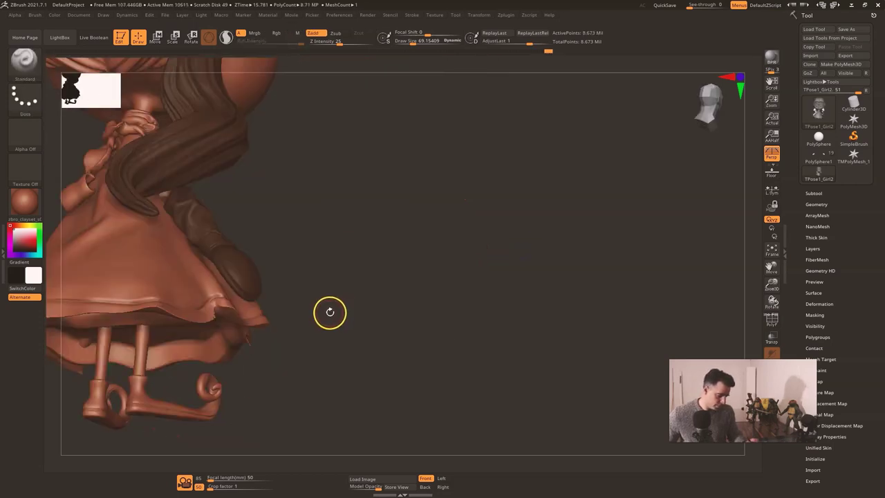
Step: Reshape the coat beneath the masked right mitten with the Move brush at a draw size of about 157
{"action": "key", "text": "b"}
{"action": "key", "text": "m"}
{"action": "key", "text": "v"}
{"action": "key", "text": "s"}
{"action": "mouse_move", "coordinate": [217, 275]}
{"action": "left_mouse_down"}
{"action": "mouse_move", "coordinate": [225, 274]}
{"action": "mouse_move", "coordinate": [213, 267]}
{"action": "left_mouse_up"}
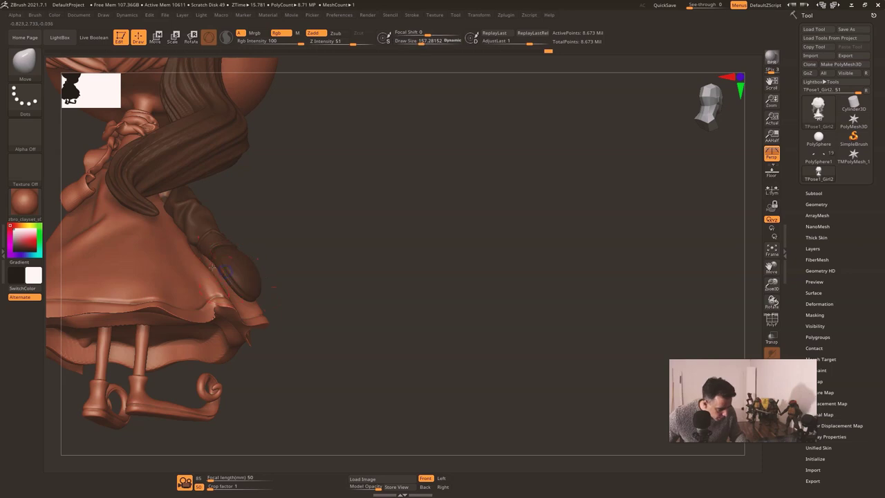
{"action": "left_click_drag", "start_coordinate": [294, 289], "coordinate": [298, 235]}
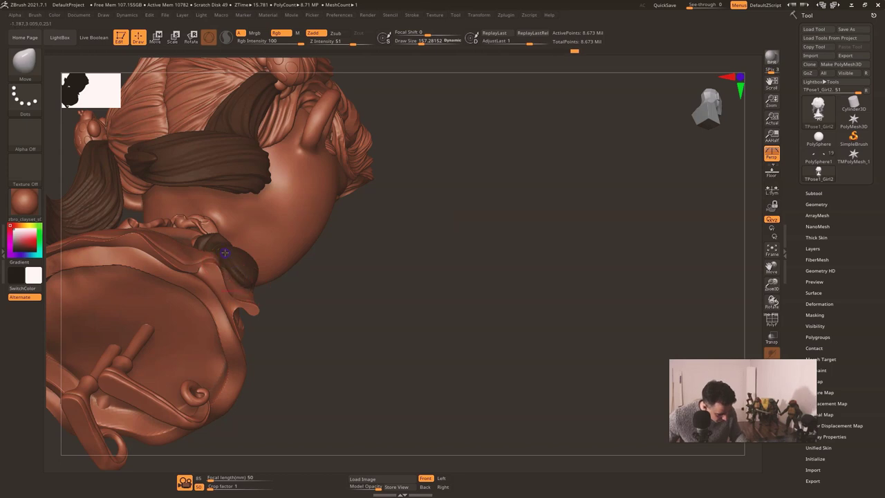
{"action": "left_click_drag", "start_coordinate": [323, 269], "coordinate": [271, 287]}
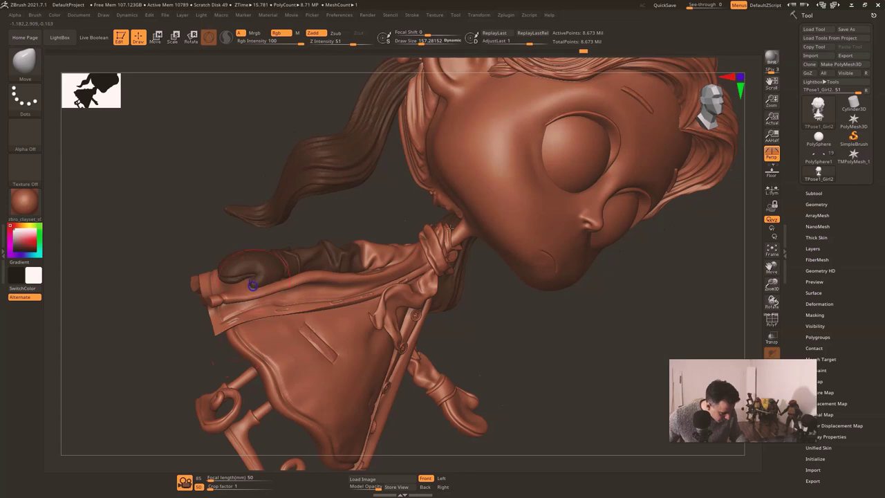
Step: Refine the coat's fit around the right arm from the side and front, then clear the mask
{"action": "left_click_drag", "start_coordinate": [177, 392], "coordinate": [256, 420]}
{"action": "left_click_drag", "start_coordinate": [397, 271], "coordinate": [401, 268]}
{"action": "left_click_drag", "start_coordinate": [337, 261], "coordinate": [260, 273]}
{"action": "left_click_drag", "start_coordinate": [450, 216], "coordinate": [333, 251]}
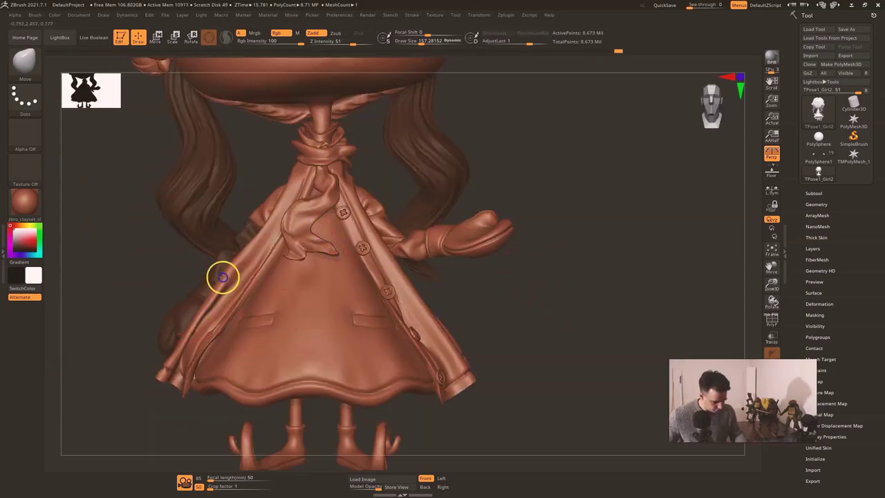
{"action": "left_click_drag", "start_coordinate": [538, 310], "coordinate": [618, 301]}
{"action": "left_click_drag", "start_coordinate": [393, 280], "coordinate": [302, 304]}
{"action": "left_click_drag", "start_coordinate": [571, 316], "coordinate": [494, 278], "text": "ctrl"}
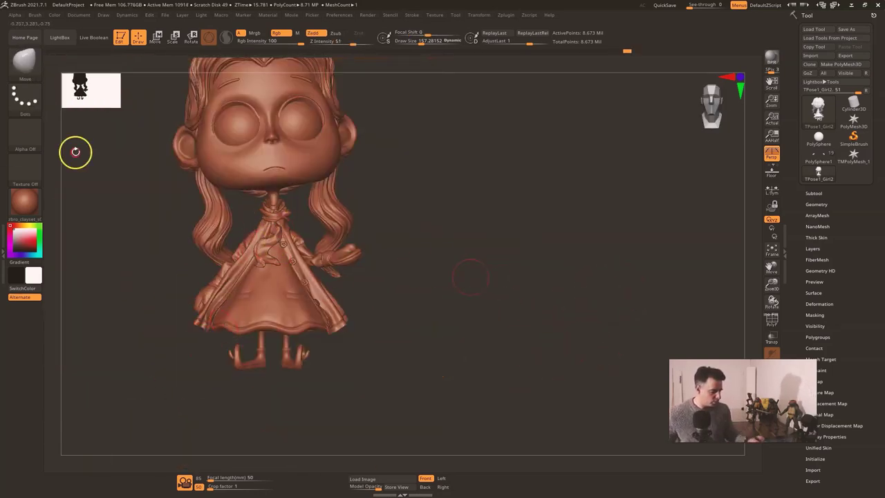
Step: Mask the character's left lower leg and boot, then invert the mask so only they can be transformed
{"action": "left_click_drag", "start_coordinate": [75, 151], "coordinate": [522, 356], "text": "alt"}
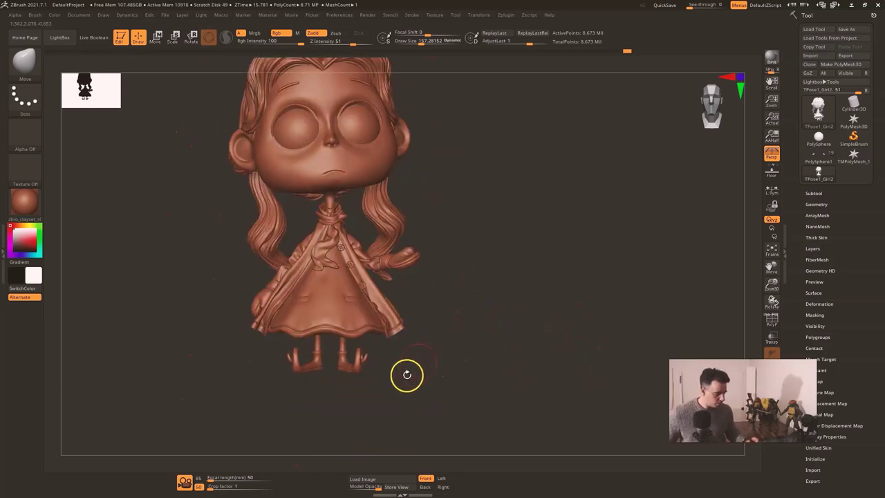
{"action": "mouse_move", "coordinate": [375, 393]}
{"action": "left_mouse_down"}
{"action": "mouse_move", "coordinate": [371, 361]}
{"action": "mouse_move", "coordinate": [347, 345]}
{"action": "left_mouse_up"}
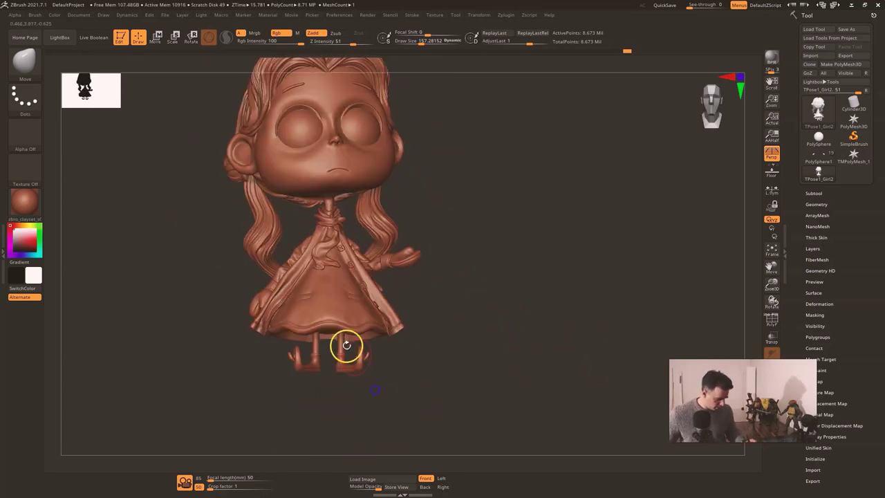
{"action": "left_click_drag", "start_coordinate": [371, 405], "coordinate": [357, 412]}
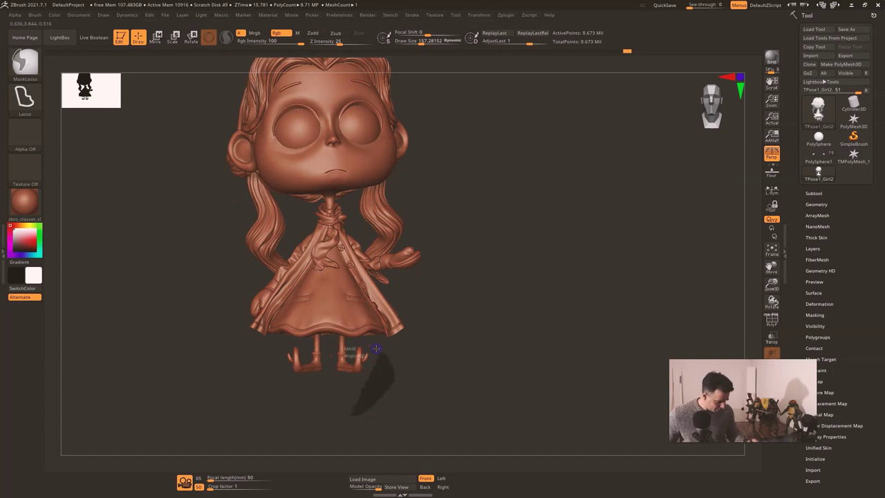
{"action": "right_click", "coordinate": [357, 403]}
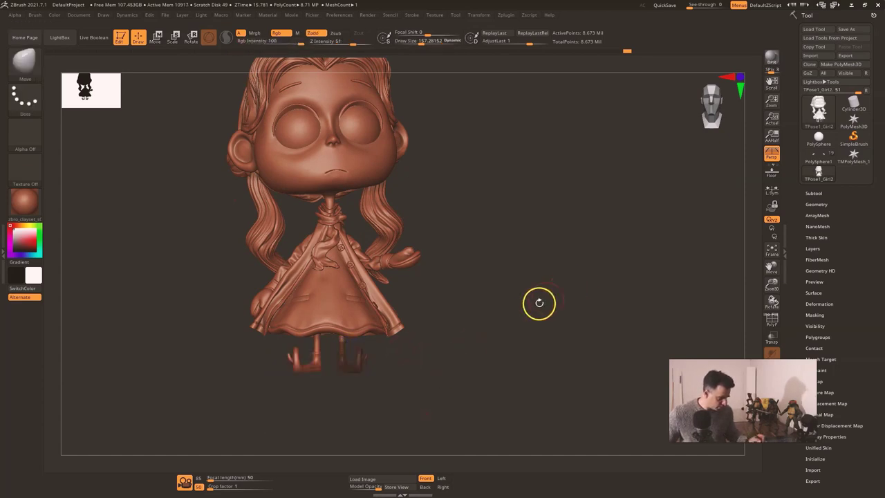
{"action": "right_click_drag", "start_coordinate": [539, 303], "coordinate": [480, 397], "text": "ctrl"}
{"action": "left_click", "coordinate": [479, 398], "text": "ctrl"}
{"action": "left_click_drag", "start_coordinate": [488, 405], "coordinate": [447, 350], "text": "alt"}
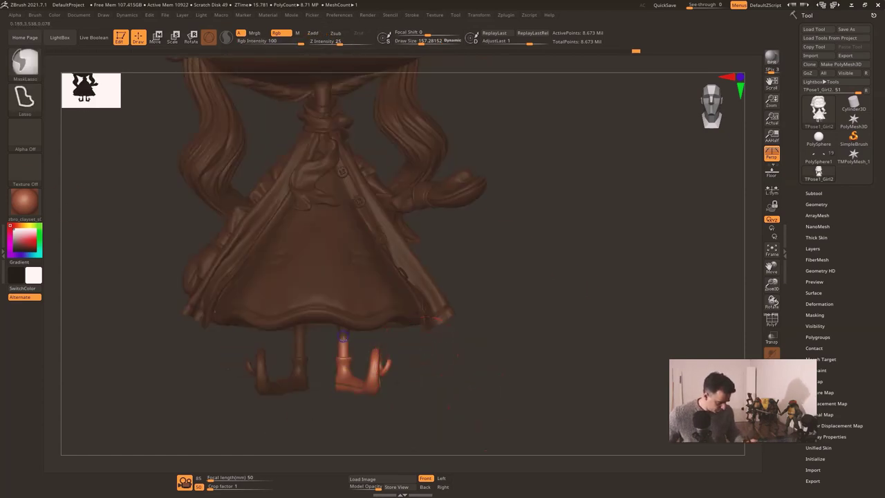
Step: Place the gizmo on the left leg and rotate the unmasked boot from an underside view with perspective off
{"action": "key", "text": "e"}
{"action": "left_click_drag", "start_coordinate": [345, 339], "coordinate": [346, 377]}
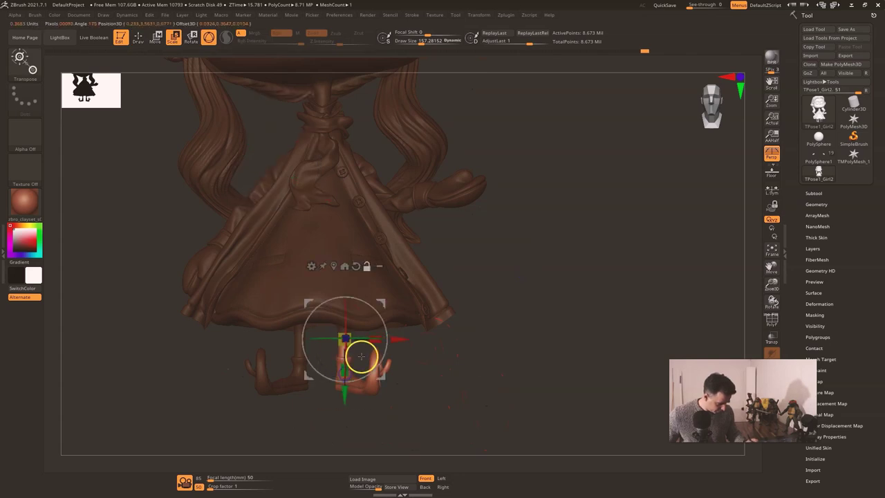
{"action": "left_click_drag", "start_coordinate": [482, 308], "coordinate": [494, 224]}
{"action": "left_click", "coordinate": [772, 153]}
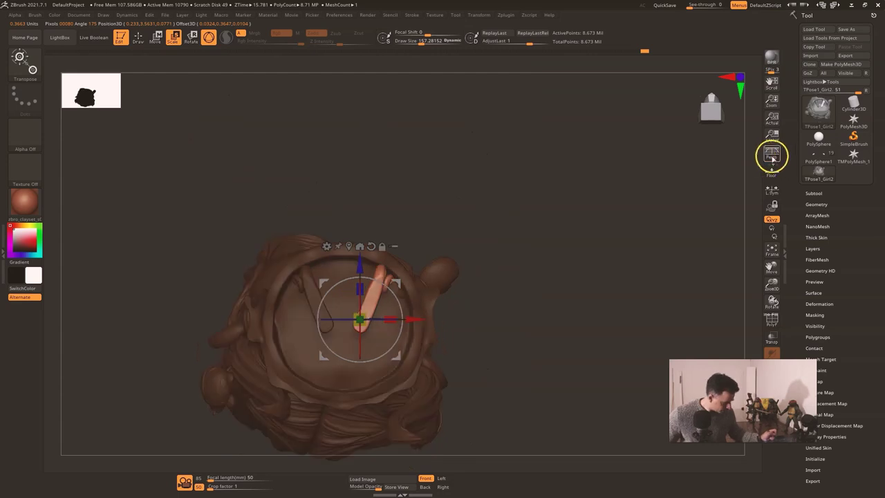
{"action": "right_click_drag", "start_coordinate": [378, 293], "coordinate": [366, 315], "text": "ctrl"}
{"action": "left_click_drag", "start_coordinate": [314, 289], "coordinate": [315, 297]}
{"action": "left_click_drag", "start_coordinate": [362, 353], "coordinate": [353, 379]}
Step: Clear the mask, return to Draw mode, and turn perspective back on with a focal length of 85 mm
{"action": "right_click_drag", "start_coordinate": [590, 235], "coordinate": [493, 330]}
{"action": "key", "text": "q"}
{"action": "right_click_drag", "start_coordinate": [484, 399], "coordinate": [458, 362], "text": "ctrl"}
{"action": "mouse_move", "coordinate": [460, 371]}
{"action": "left_mouse_down", "text": "ctrl"}
{"action": "mouse_move", "coordinate": [488, 391]}
{"action": "mouse_move", "coordinate": [551, 372]}
{"action": "mouse_move", "coordinate": [519, 376]}
{"action": "mouse_move", "coordinate": [517, 364]}
{"action": "mouse_move", "coordinate": [515, 390]}
{"action": "mouse_move", "coordinate": [521, 369]}
{"action": "left_mouse_up", "text": "ctrl"}
{"action": "key", "text": "w"}
{"action": "key", "text": "q"}
{"action": "left_click", "coordinate": [771, 153]}
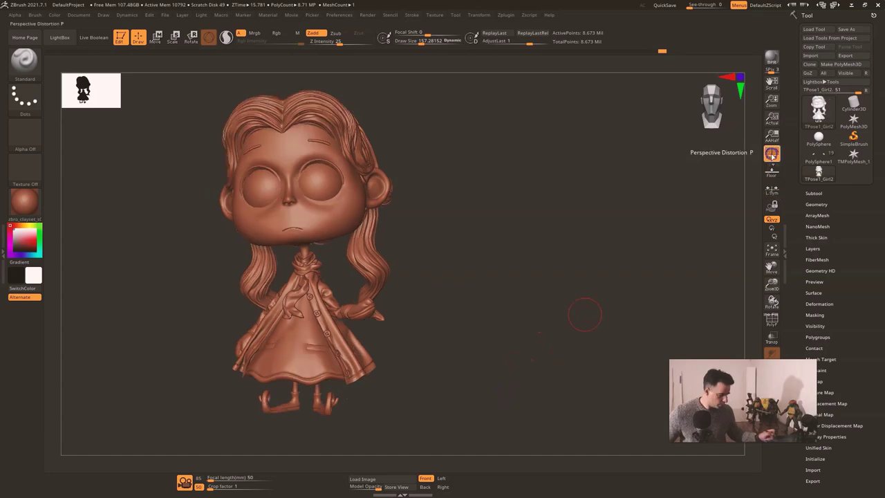
{"action": "left_click", "coordinate": [199, 478]}
{"action": "left_click_drag", "start_coordinate": [501, 354], "coordinate": [517, 362]}
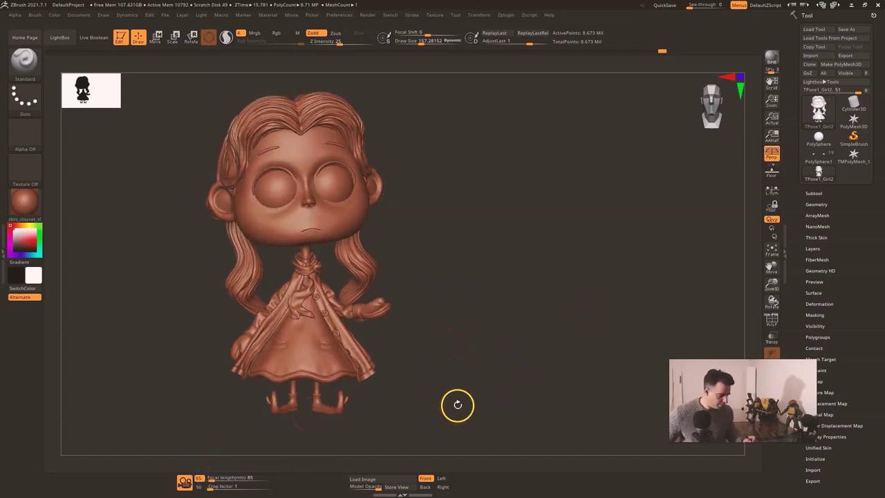
{"action": "left_click_drag", "start_coordinate": [458, 405], "coordinate": [474, 393]}
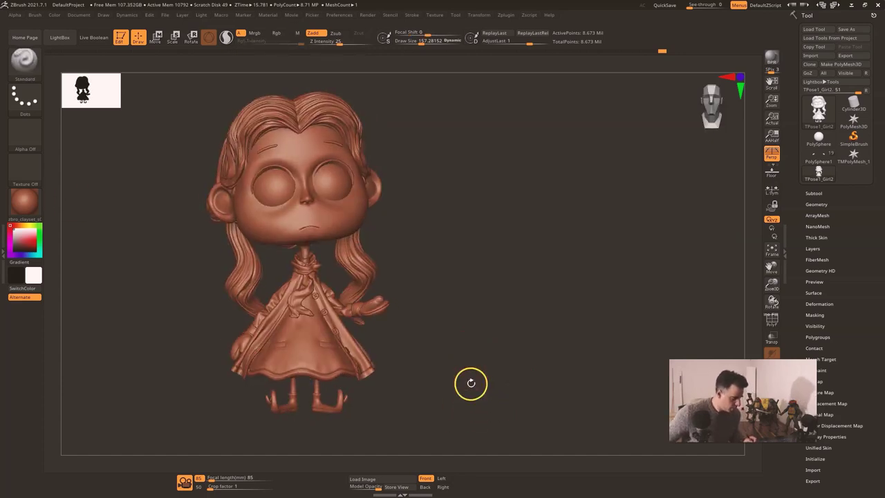
Step: Transfer the finished pose from the merged mesh back to the original subtools with Transpose Master
{"action": "left_click_drag", "start_coordinate": [389, 238], "coordinate": [294, 455], "text": "alt"}
{"action": "left_click_drag", "start_coordinate": [477, 242], "coordinate": [444, 260], "text": "alt"}
{"action": "left_click_drag", "start_coordinate": [511, 303], "coordinate": [442, 322], "text": "alt"}
{"action": "left_click_drag", "start_coordinate": [493, 330], "coordinate": [516, 303]}
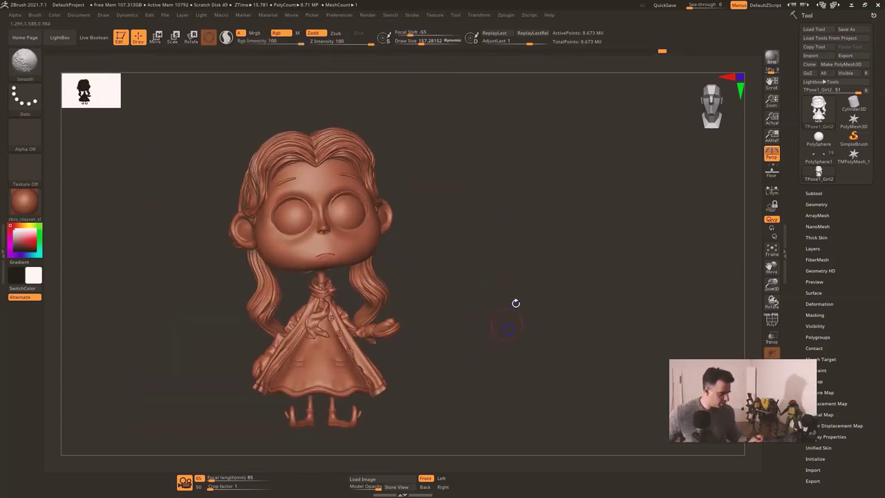
{"action": "left_click", "coordinate": [505, 15]}
{"action": "left_click", "coordinate": [559, 232]}
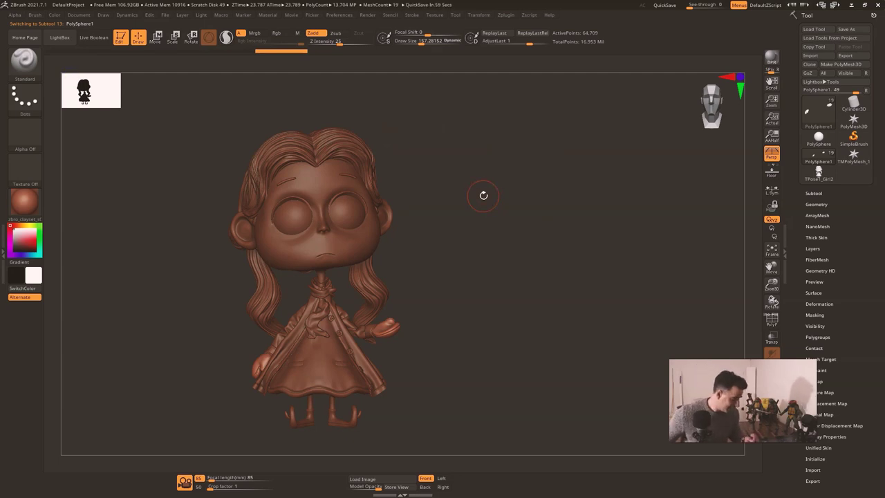
{"action": "mouse_move", "coordinate": [493, 348]}
{"action": "left_mouse_down"}
{"action": "mouse_move", "coordinate": [463, 358]}
{"action": "mouse_move", "coordinate": [492, 349]}
{"action": "left_mouse_up"}
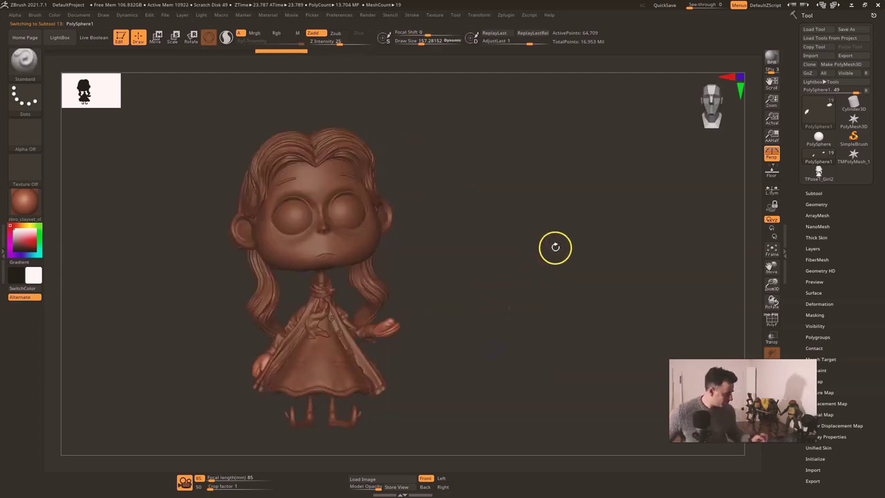
Step: Save the posed tool as a new Girl version in the Personal projects > Postman > zbrush folder on drive D
{"action": "left_click", "coordinate": [846, 29]}
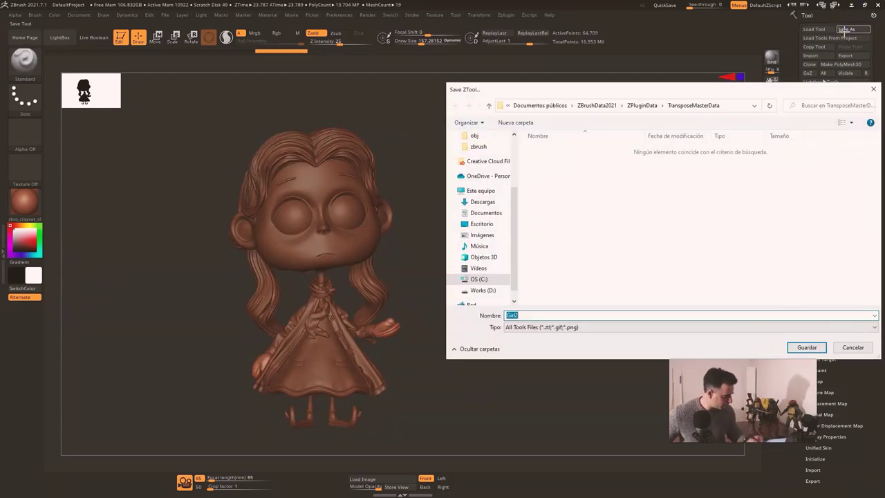
{"action": "left_click", "coordinate": [502, 291]}
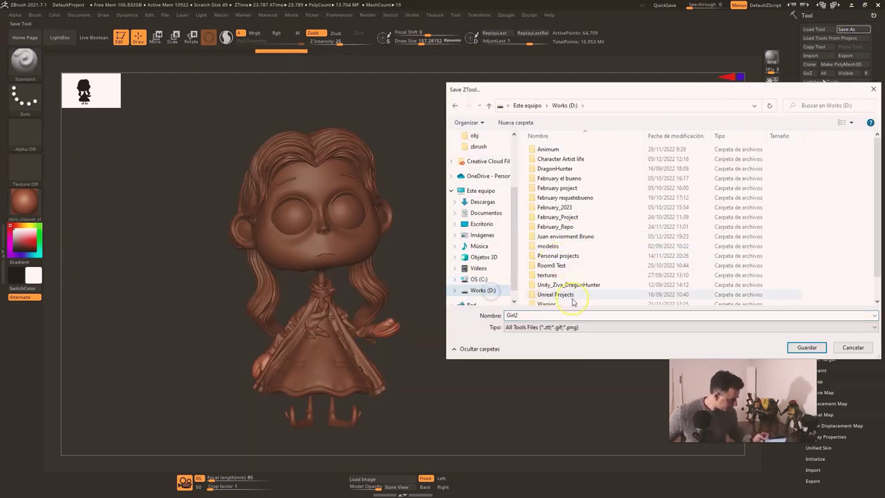
{"action": "left_click_drag", "start_coordinate": [877, 285], "coordinate": [876, 299]}
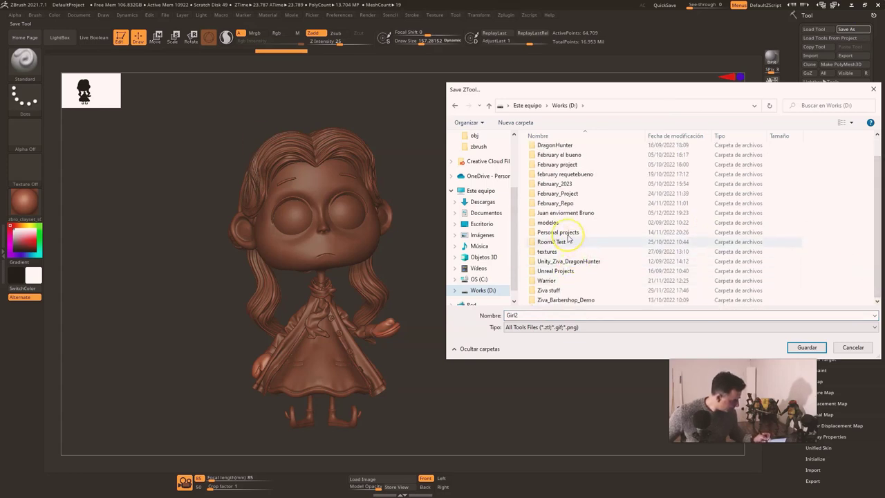
{"action": "double_click", "coordinate": [569, 236]}
{"action": "double_click", "coordinate": [557, 197]}
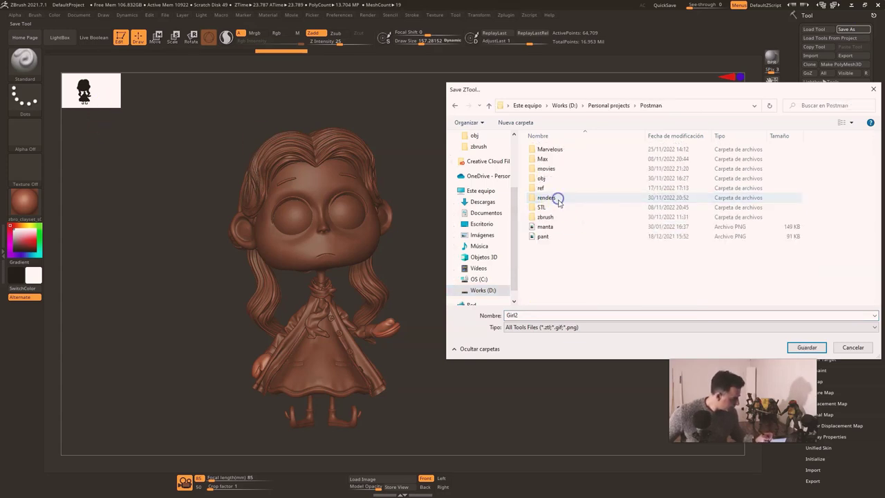
{"action": "double_click", "coordinate": [553, 207]}
{"action": "left_click", "coordinate": [537, 315]}
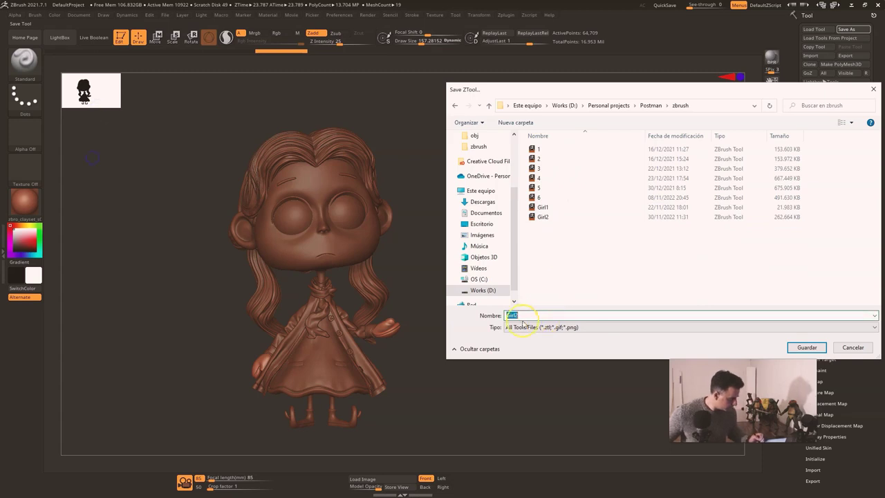
{"action": "key", "text": "BackSpace"}
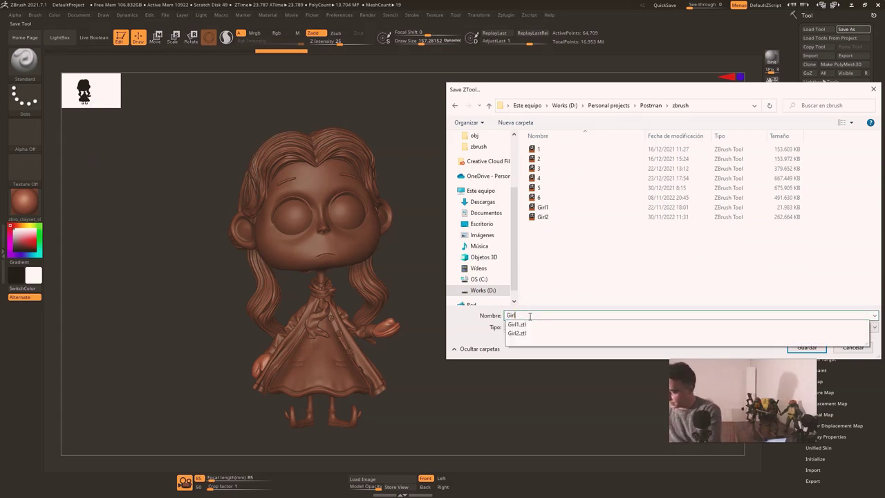
{"action": "key", "text": "Return"}
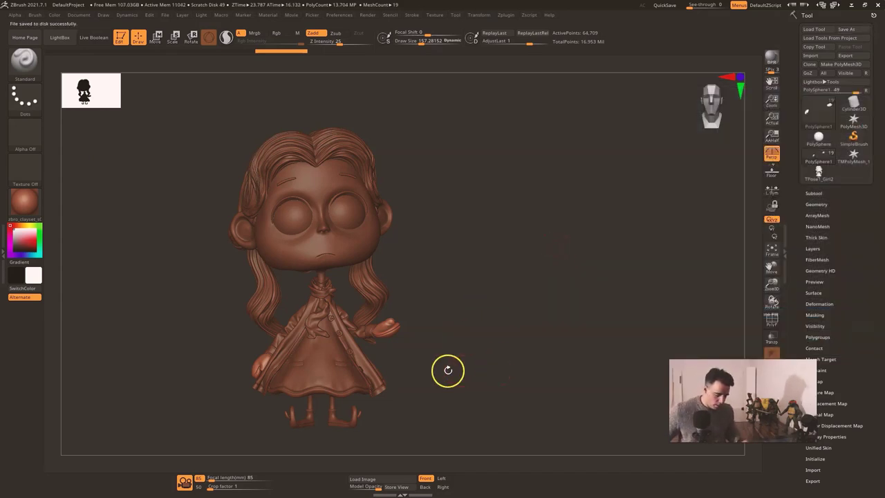
Step: Append a sphere to the character as a new subtool
{"action": "left_click_drag", "start_coordinate": [475, 374], "coordinate": [498, 305]}
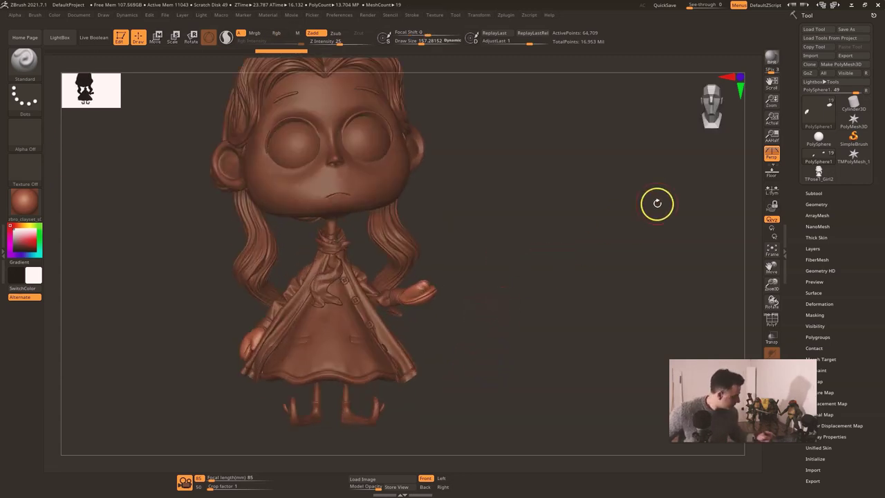
{"action": "left_click", "coordinate": [813, 193]}
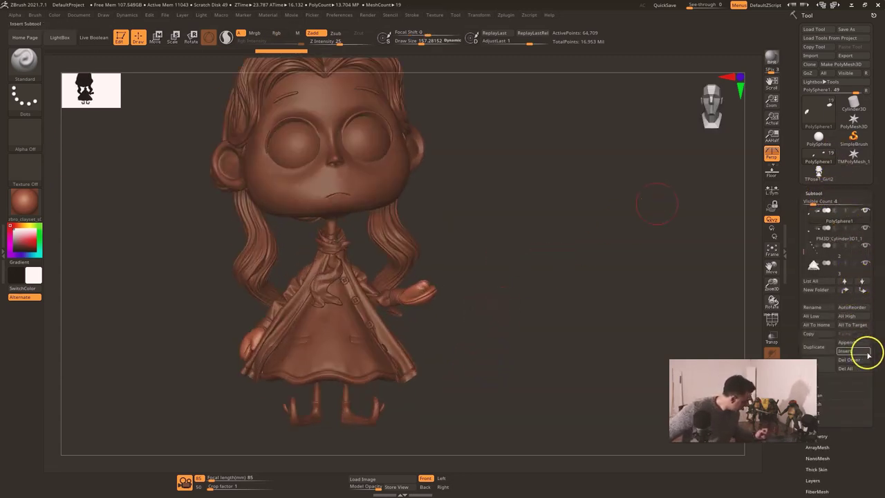
{"action": "left_click", "coordinate": [851, 341]}
{"action": "left_click", "coordinate": [634, 318]}
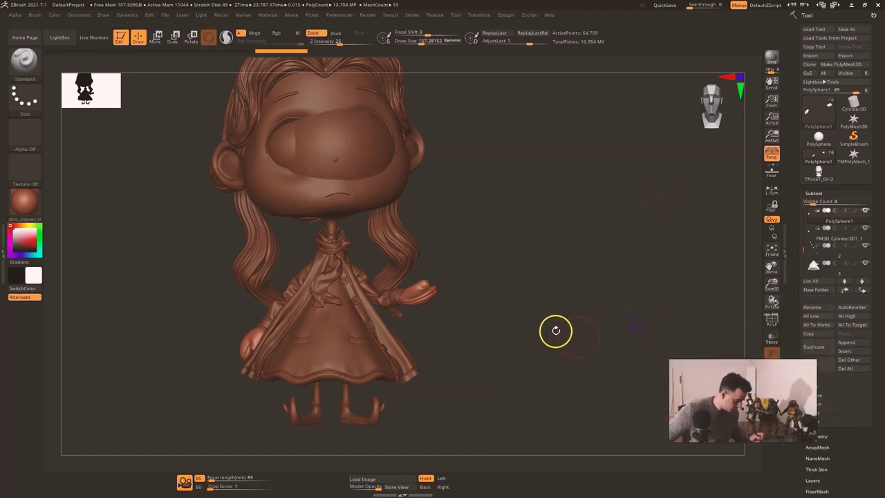
Step: Select the new sphere and move it out of the head to the raised left mitten
{"action": "key", "text": "e"}
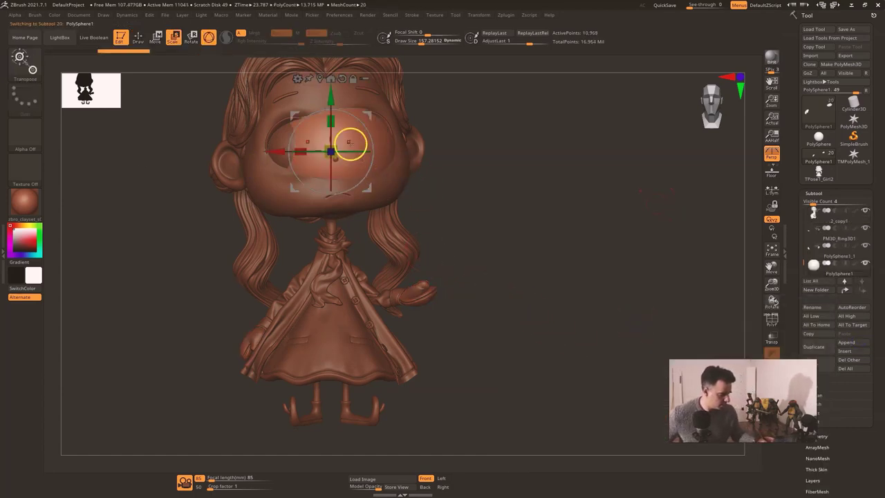
{"action": "key", "text": "d"}
{"action": "left_click", "coordinate": [414, 167]}
{"action": "left_click_drag", "start_coordinate": [335, 100], "coordinate": [334, 202]}
{"action": "left_click_drag", "start_coordinate": [280, 256], "coordinate": [336, 260]}
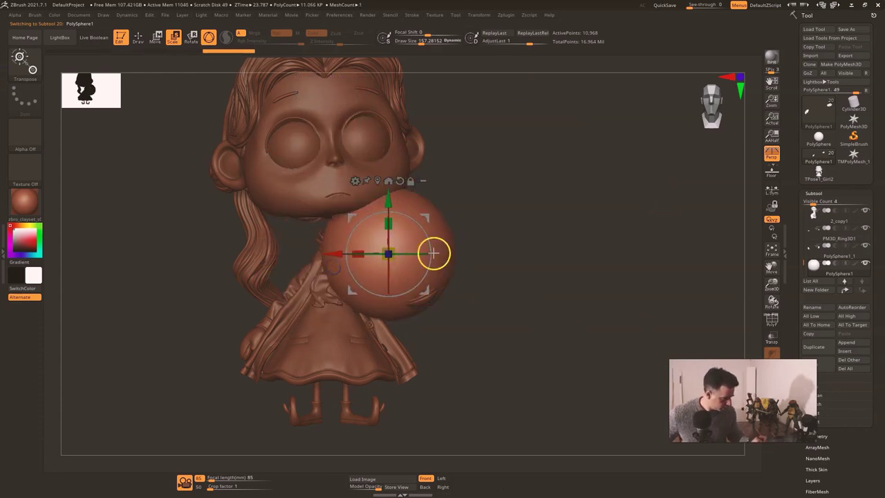
{"action": "key", "text": "d"}
{"action": "left_click_drag", "start_coordinate": [396, 259], "coordinate": [351, 267]}
{"action": "left_click_drag", "start_coordinate": [390, 197], "coordinate": [390, 232]}
Step: Scale the sphere down to a ball the hand can hold and raise it to rest on the left mitten's palm
{"action": "right_click_drag", "start_coordinate": [500, 257], "coordinate": [519, 322]}
{"action": "key", "text": "s"}
{"action": "left_click_drag", "start_coordinate": [415, 339], "coordinate": [444, 386]}
{"action": "left_click_drag", "start_coordinate": [377, 346], "coordinate": [396, 339]}
{"action": "left_click_drag", "start_coordinate": [462, 373], "coordinate": [454, 358]}
{"action": "left_click_drag", "start_coordinate": [524, 348], "coordinate": [519, 295]}
{"action": "right_click_drag", "start_coordinate": [513, 263], "coordinate": [513, 325], "text": "ctrl"}
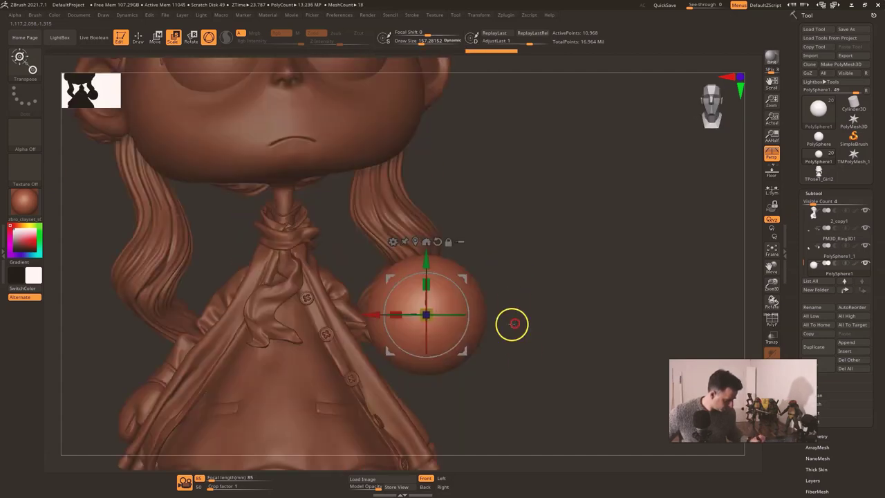
{"action": "left_click_drag", "start_coordinate": [425, 259], "coordinate": [440, 216]}
{"action": "left_click_drag", "start_coordinate": [586, 283], "coordinate": [565, 293]}
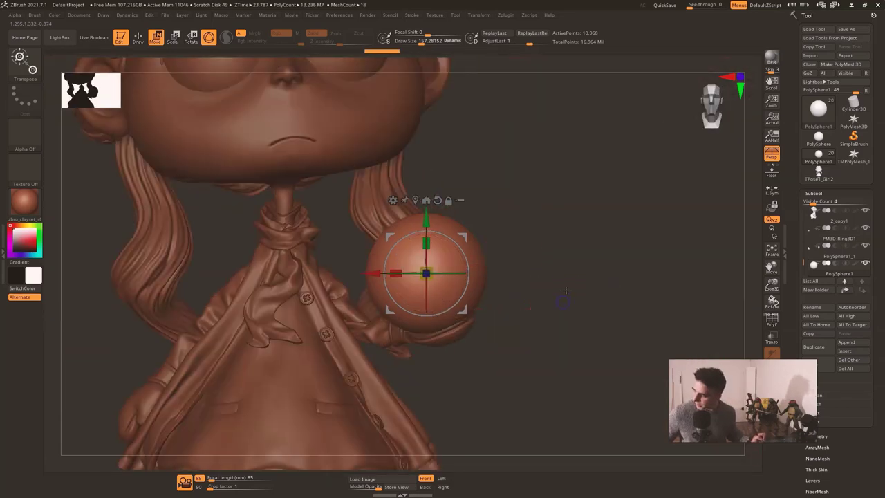
Step: Check the character and the held ball as a flat dark silhouette, then restore the normal shading
{"action": "key", "text": "v"}
{"action": "right_click_drag", "start_coordinate": [547, 363], "coordinate": [524, 278], "text": "ctrl"}
{"action": "left_click_drag", "start_coordinate": [523, 279], "coordinate": [533, 342]}
{"action": "right_click_drag", "start_coordinate": [581, 337], "coordinate": [620, 332]}
{"action": "mouse_move", "coordinate": [524, 350]}
{"action": "left_mouse_down", "text": "alt"}
{"action": "mouse_move", "coordinate": [528, 363]}
{"action": "mouse_move", "coordinate": [525, 350]}
{"action": "left_mouse_up", "text": "alt"}
{"action": "key", "text": "q"}
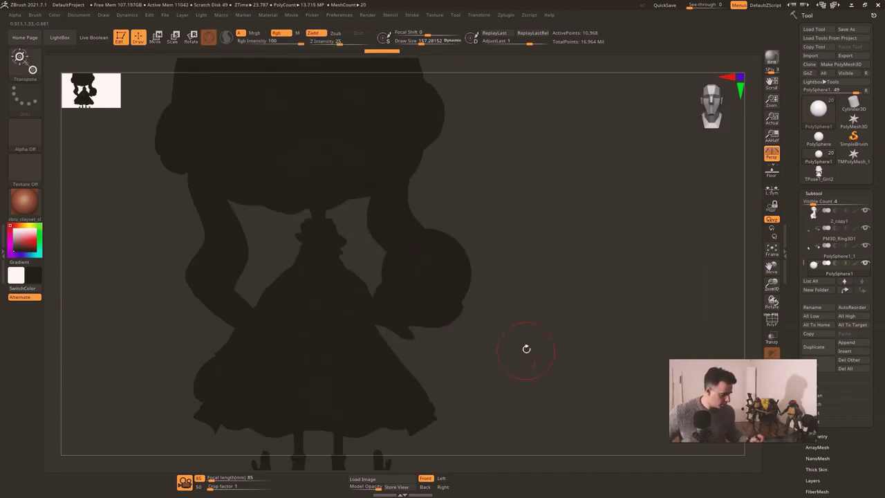
{"action": "key", "text": "v"}
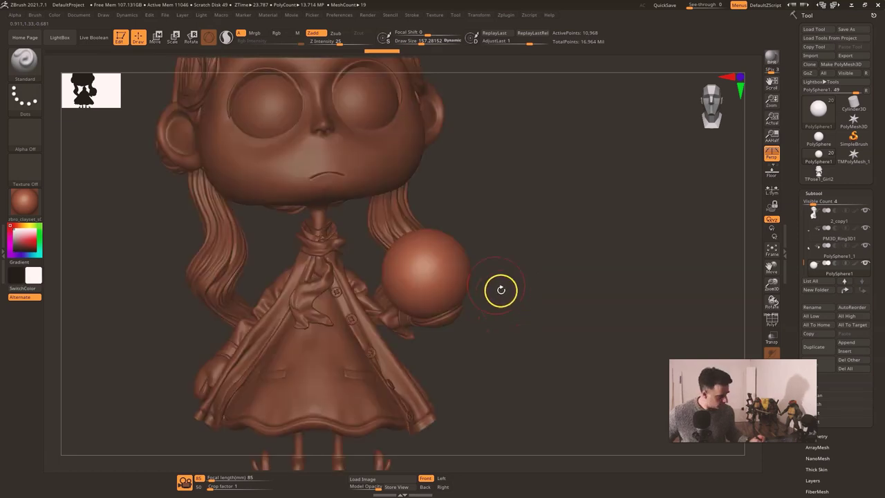
Step: Frame the ball, subdivide it once, and set the draw size to about 243
{"action": "key", "text": "s"}
{"action": "left_click_drag", "start_coordinate": [436, 266], "coordinate": [432, 265]}
{"action": "key", "text": "f"}
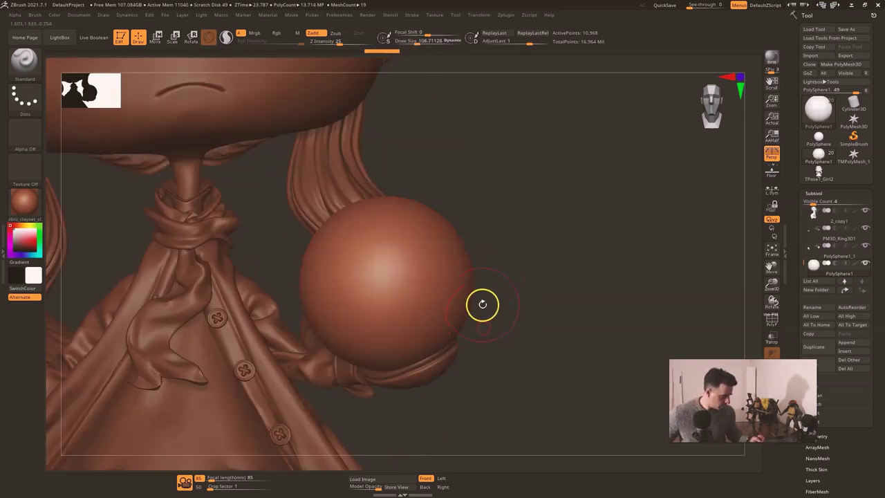
{"action": "key", "text": "ctrl+d"}
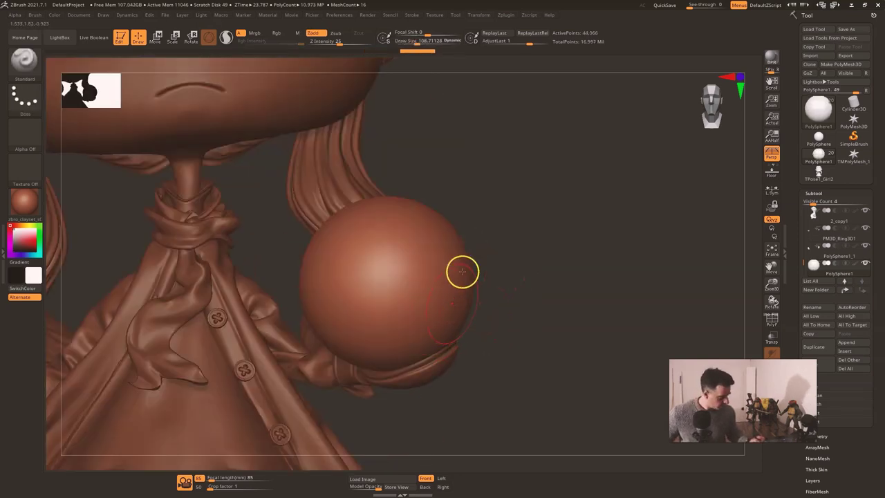
{"action": "key", "text": "s"}
{"action": "left_click_drag", "start_coordinate": [386, 257], "coordinate": [397, 254]}
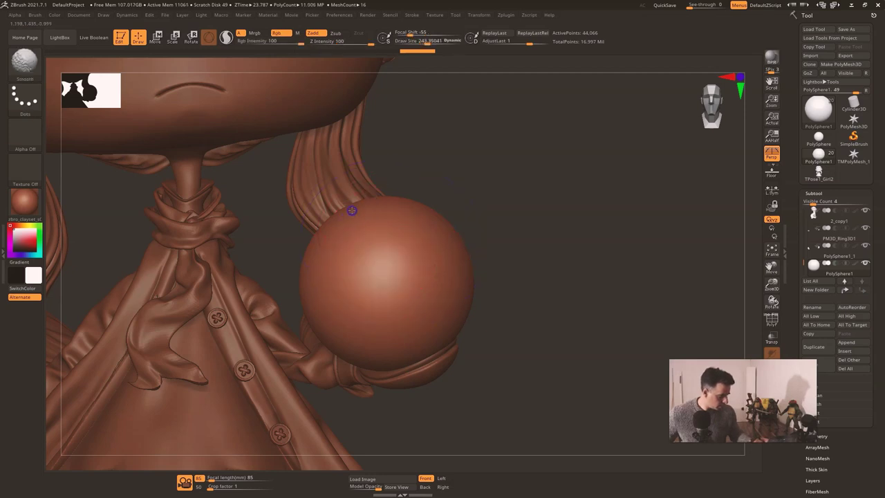
Step: Push and pull the ball into an irregular, lumpy shape with the Move brush at a draw size of about 266
{"action": "left_click_drag", "start_coordinate": [531, 287], "coordinate": [453, 308]}
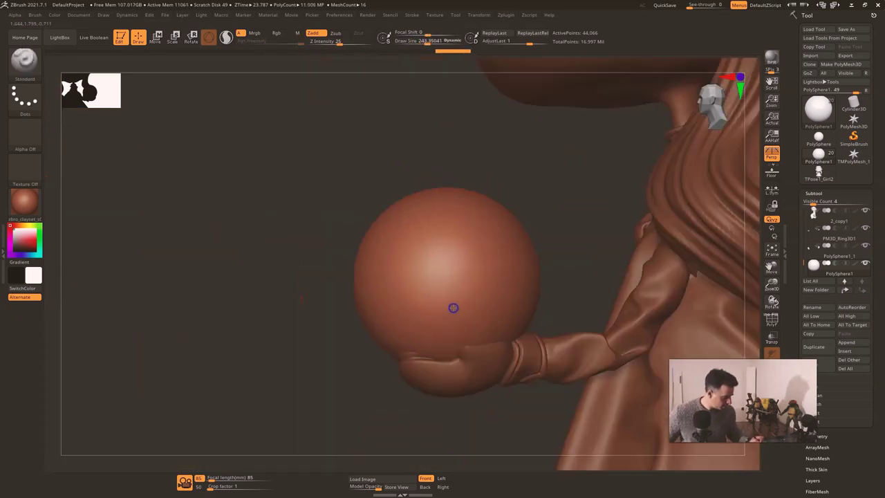
{"action": "key", "text": "s"}
{"action": "mouse_move", "coordinate": [470, 364]}
{"action": "left_mouse_down"}
{"action": "mouse_move", "coordinate": [446, 362]}
{"action": "mouse_move", "coordinate": [409, 401]}
{"action": "mouse_move", "coordinate": [417, 387]}
{"action": "left_mouse_up"}
{"action": "right_click_drag", "start_coordinate": [483, 313], "coordinate": [564, 279]}
{"action": "key", "text": "s"}
{"action": "left_click_drag", "start_coordinate": [376, 274], "coordinate": [381, 273]}
{"action": "left_click_drag", "start_coordinate": [366, 216], "coordinate": [383, 244]}
{"action": "left_click_drag", "start_coordinate": [487, 204], "coordinate": [476, 226]}
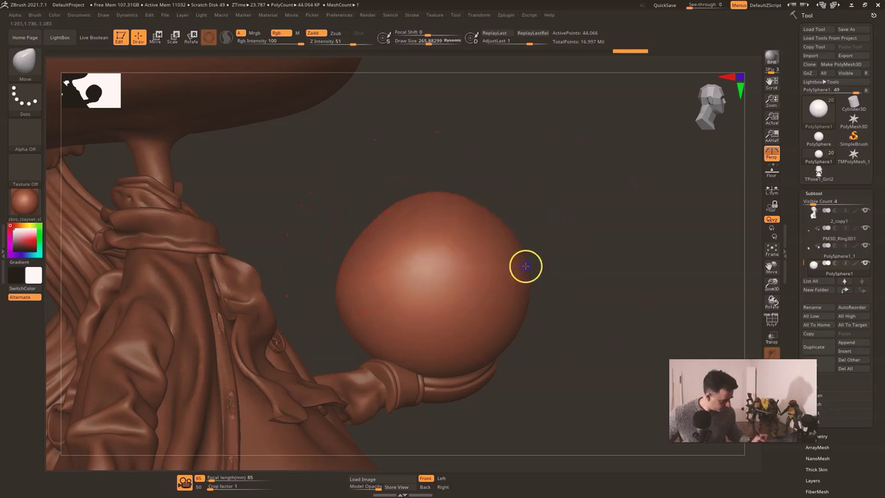
{"action": "right_click_drag", "start_coordinate": [452, 262], "coordinate": [112, 115]}
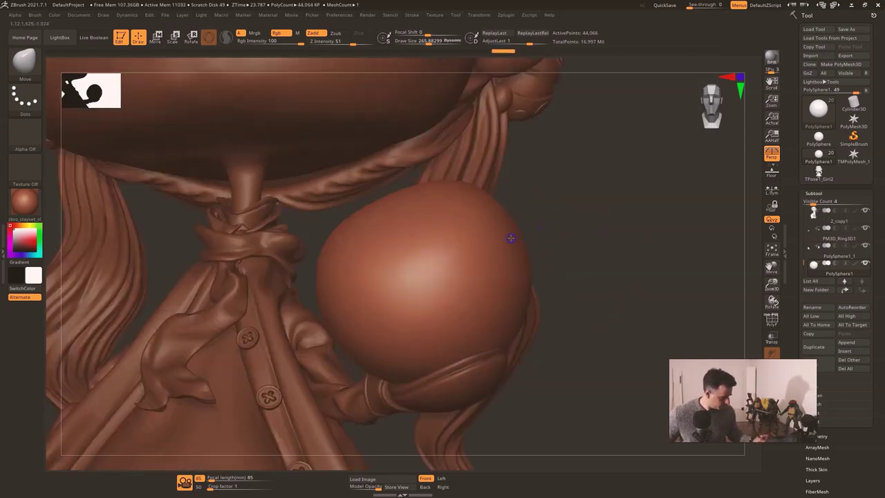
{"action": "right_click_drag", "start_coordinate": [510, 237], "coordinate": [26, 122]}
{"action": "left_click_drag", "start_coordinate": [422, 308], "coordinate": [410, 306]}
{"action": "mouse_move", "coordinate": [389, 343]}
{"action": "left_mouse_down"}
{"action": "mouse_move", "coordinate": [387, 361]}
{"action": "mouse_move", "coordinate": [377, 362]}
{"action": "left_mouse_up"}
Step: Mould the ball's lower side against the mitten's thumb and palm with the Move brush at a draw size of about 124
{"action": "key", "text": "s"}
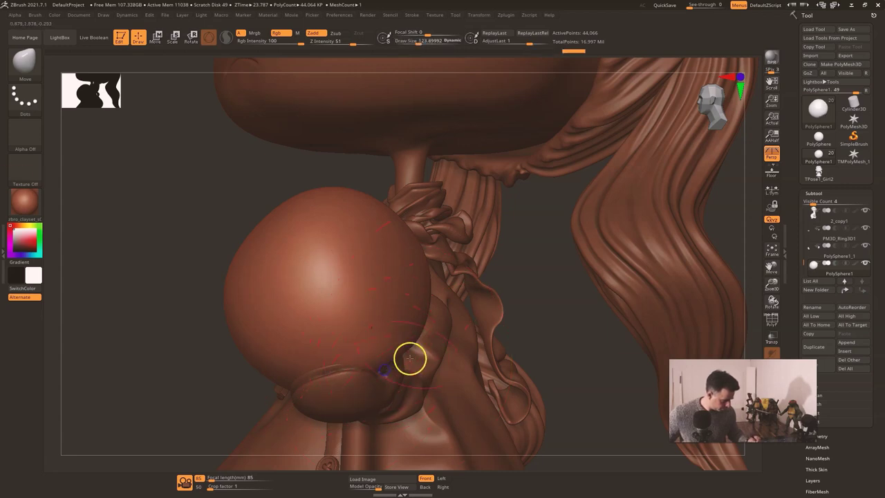
{"action": "right_click_drag", "start_coordinate": [549, 316], "coordinate": [405, 350]}
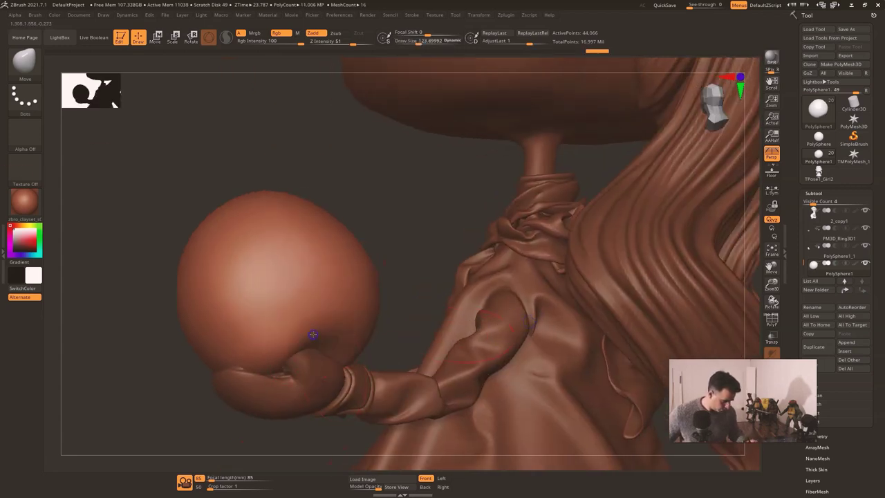
{"action": "mouse_move", "coordinate": [284, 363]}
{"action": "left_mouse_down"}
{"action": "mouse_move", "coordinate": [315, 345]}
{"action": "mouse_move", "coordinate": [282, 371]}
{"action": "mouse_move", "coordinate": [266, 368]}
{"action": "mouse_move", "coordinate": [293, 349]}
{"action": "left_mouse_up"}
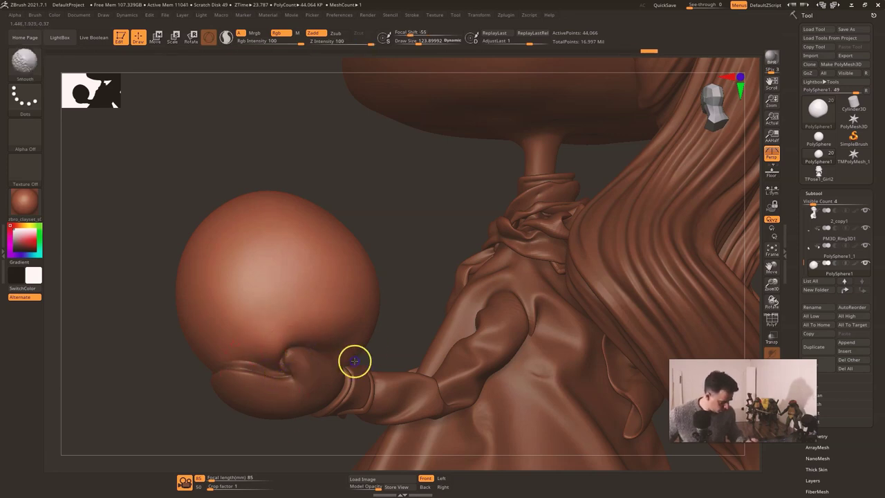
{"action": "mouse_move", "coordinate": [403, 328]}
{"action": "left_mouse_down"}
{"action": "mouse_move", "coordinate": [391, 342]}
{"action": "mouse_move", "coordinate": [458, 320]}
{"action": "mouse_move", "coordinate": [464, 304]}
{"action": "left_mouse_up"}
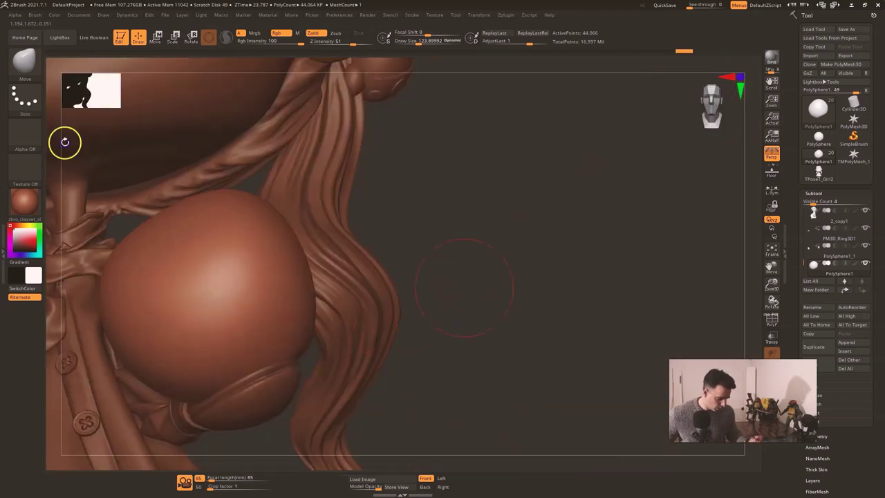
{"action": "left_click_drag", "start_coordinate": [65, 142], "coordinate": [354, 358]}
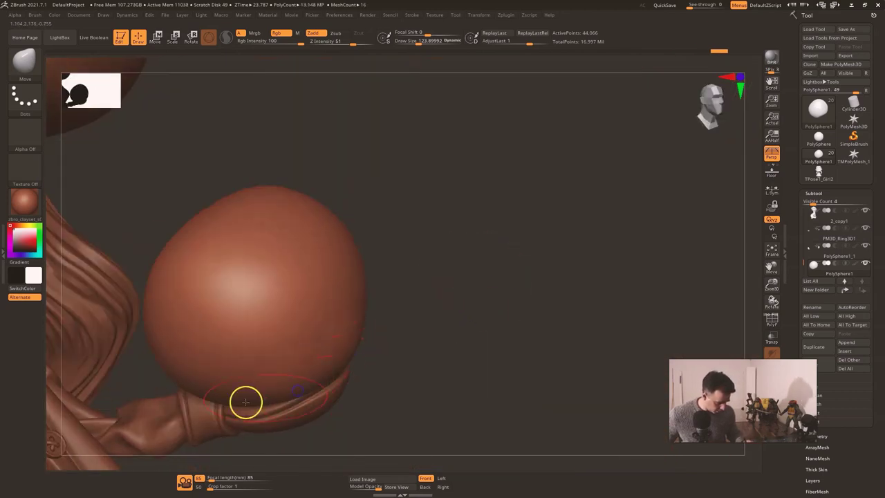
{"action": "left_click_drag", "start_coordinate": [427, 339], "coordinate": [405, 263]}
{"action": "mouse_move", "coordinate": [418, 324]}
{"action": "left_mouse_down"}
{"action": "mouse_move", "coordinate": [488, 191]}
{"action": "mouse_move", "coordinate": [427, 277]}
{"action": "mouse_move", "coordinate": [398, 276]}
{"action": "mouse_move", "coordinate": [380, 258]}
{"action": "left_mouse_up"}
Step: Set up the Standard brush with a draw size of about 45 and the soft round Alpha 39
{"action": "key", "text": "s"}
{"action": "key", "text": "b"}
{"action": "key", "text": "s"}
{"action": "key", "text": "t"}
{"action": "key", "text": "s"}
{"action": "mouse_move", "coordinate": [436, 243]}
{"action": "left_mouse_down", "text": "alt"}
{"action": "mouse_move", "coordinate": [349, 260]}
{"action": "mouse_move", "coordinate": [292, 309]}
{"action": "left_mouse_up", "text": "alt"}
{"action": "left_click", "coordinate": [23, 169]}
{"action": "left_click", "coordinate": [25, 134]}
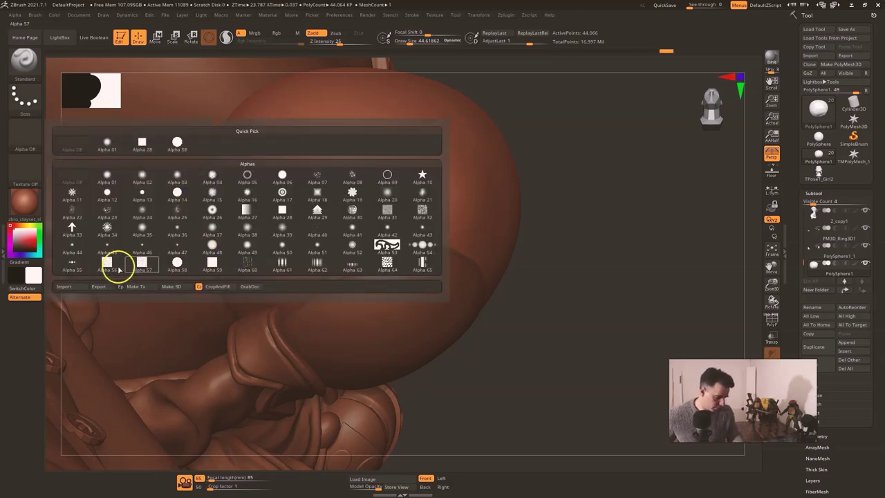
{"action": "left_click", "coordinate": [30, 139]}
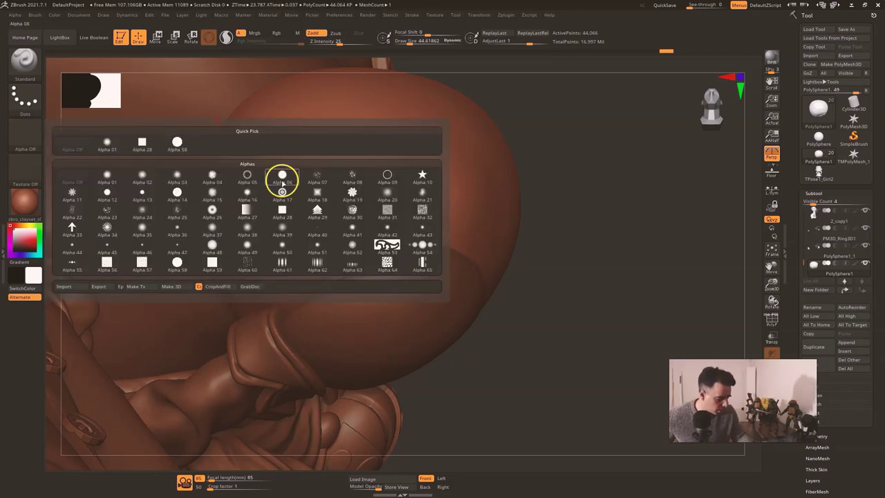
{"action": "left_click", "coordinate": [283, 229]}
Step: Build up a ridge on the ball around the mitten's fingertips and thumb, as if the hand were sinking into it
{"action": "mouse_move", "coordinate": [445, 265]}
{"action": "left_mouse_down"}
{"action": "mouse_move", "coordinate": [410, 241]}
{"action": "mouse_move", "coordinate": [286, 310]}
{"action": "left_mouse_up"}
{"action": "left_click_drag", "start_coordinate": [341, 267], "coordinate": [270, 320]}
{"action": "left_click_drag", "start_coordinate": [481, 267], "coordinate": [385, 247]}
{"action": "left_click_drag", "start_coordinate": [556, 283], "coordinate": [76, 147]}
{"action": "left_click_drag", "start_coordinate": [494, 287], "coordinate": [408, 247]}
{"action": "mouse_move", "coordinate": [463, 260]}
{"action": "left_mouse_down"}
{"action": "mouse_move", "coordinate": [385, 244]}
{"action": "mouse_move", "coordinate": [422, 240]}
{"action": "left_mouse_up"}
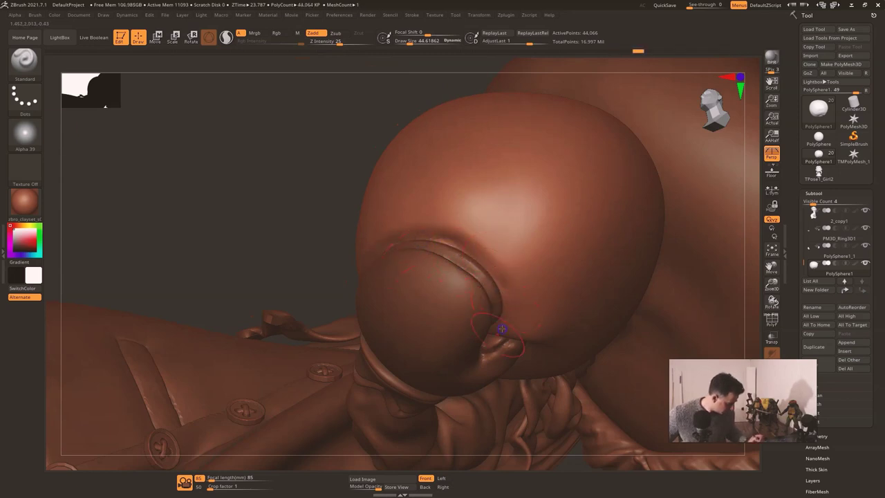
{"action": "left_click_drag", "start_coordinate": [322, 302], "coordinate": [304, 203]}
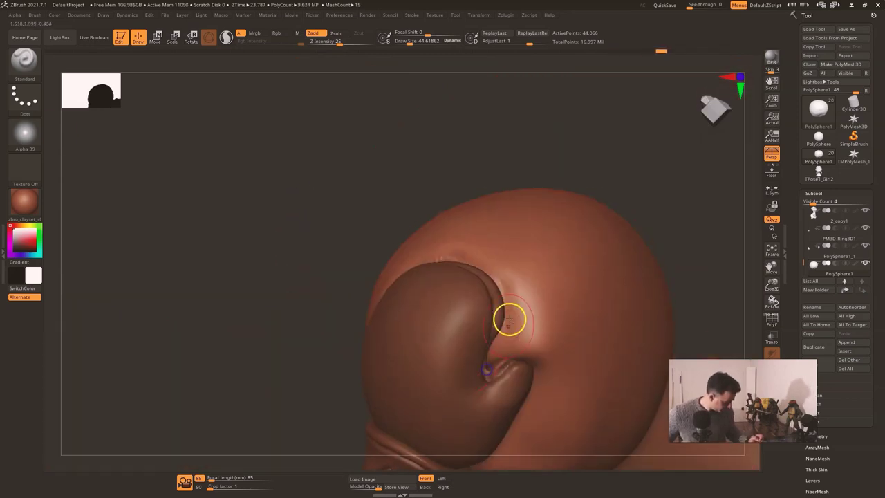
{"action": "left_click_drag", "start_coordinate": [499, 332], "coordinate": [532, 340]}
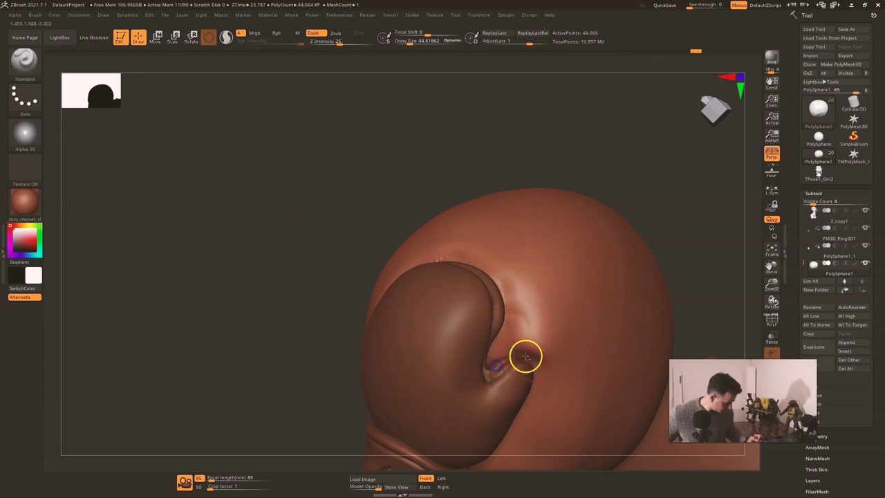
{"action": "mouse_move", "coordinate": [495, 464]}
{"action": "left_mouse_down", "text": "alt"}
{"action": "mouse_move", "coordinate": [585, 351]}
{"action": "mouse_move", "coordinate": [539, 283]}
{"action": "left_mouse_up", "text": "alt"}
{"action": "left_click_drag", "start_coordinate": [517, 384], "coordinate": [589, 371]}
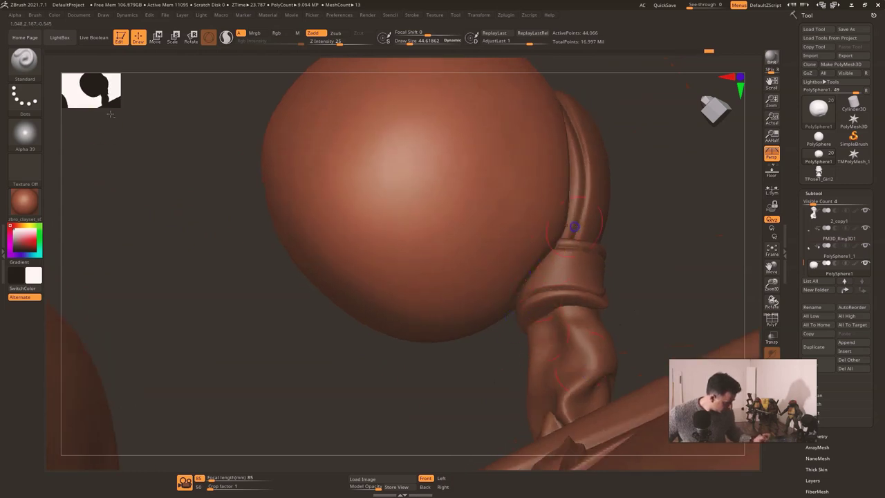
Step: Continue the raised ridge on the ball along the mitten's palm edge and cuff, smoothing it beside the thumb
{"action": "left_click_drag", "start_coordinate": [651, 208], "coordinate": [632, 217]}
{"action": "left_click_drag", "start_coordinate": [544, 265], "coordinate": [563, 219]}
{"action": "mouse_move", "coordinate": [490, 385]}
{"action": "left_mouse_down"}
{"action": "mouse_move", "coordinate": [504, 321]}
{"action": "mouse_move", "coordinate": [531, 336]}
{"action": "mouse_move", "coordinate": [564, 271]}
{"action": "left_mouse_up"}
{"action": "mouse_move", "coordinate": [626, 229]}
{"action": "left_mouse_down"}
{"action": "mouse_move", "coordinate": [616, 235]}
{"action": "mouse_move", "coordinate": [586, 197]}
{"action": "left_mouse_up"}
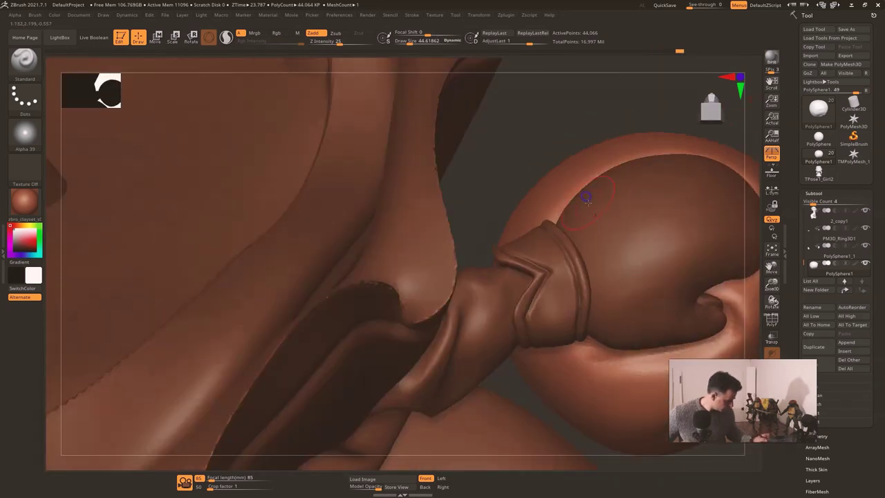
{"action": "mouse_move", "coordinate": [530, 383]}
{"action": "left_mouse_down"}
{"action": "mouse_move", "coordinate": [501, 366]}
{"action": "mouse_move", "coordinate": [519, 330]}
{"action": "left_mouse_up"}
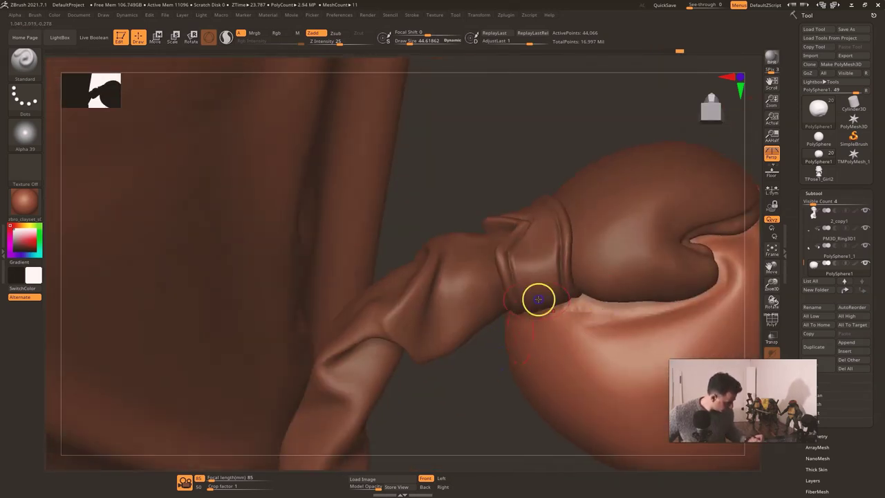
{"action": "left_click_drag", "start_coordinate": [580, 304], "coordinate": [603, 309], "text": "shift"}
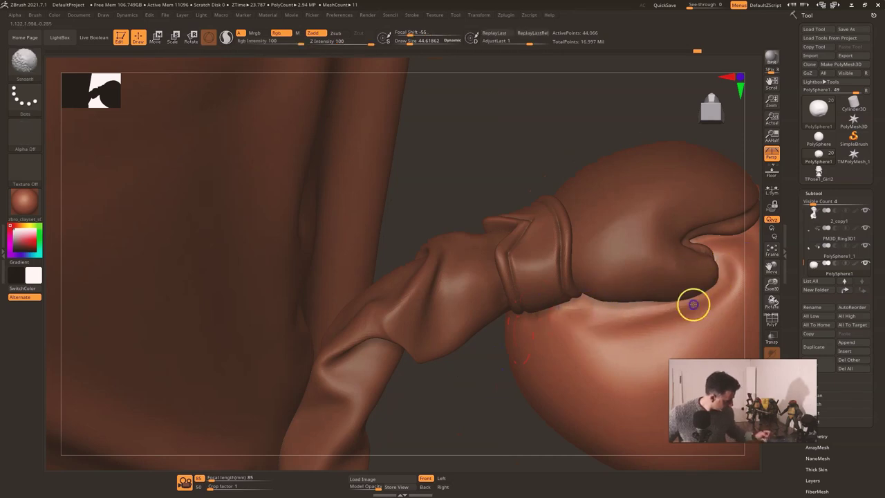
{"action": "mouse_move", "coordinate": [636, 113]}
{"action": "left_mouse_down"}
{"action": "mouse_move", "coordinate": [645, 226]}
{"action": "mouse_move", "coordinate": [624, 217]}
{"action": "left_mouse_up"}
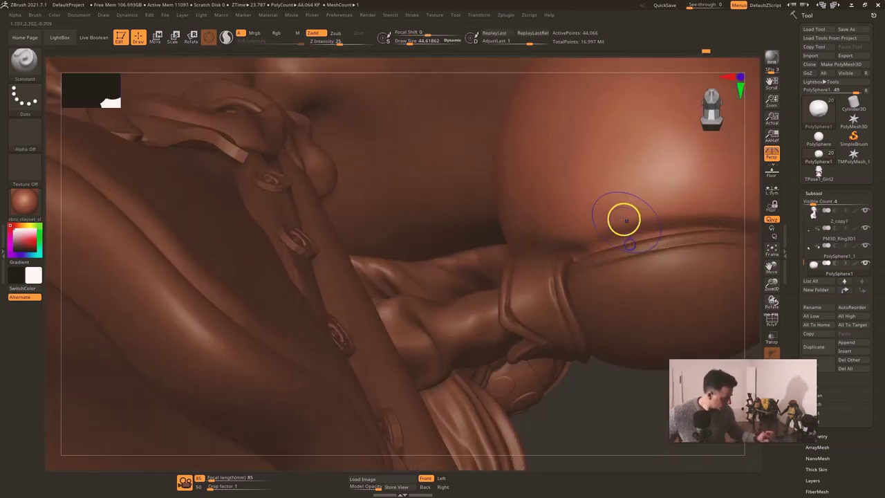
{"action": "left_click_drag", "start_coordinate": [750, 299], "coordinate": [442, 304], "text": "alt"}
{"action": "left_click_drag", "start_coordinate": [638, 306], "coordinate": [620, 316]}
Step: Refine the ball's overall outline from several sides with the Move brush at a draw size of about 201
{"action": "mouse_move", "coordinate": [515, 277]}
{"action": "left_mouse_down", "text": "alt"}
{"action": "mouse_move", "coordinate": [480, 207]}
{"action": "mouse_move", "coordinate": [504, 385]}
{"action": "left_mouse_up", "text": "alt"}
{"action": "key", "text": "s"}
{"action": "left_click_drag", "start_coordinate": [442, 247], "coordinate": [454, 246]}
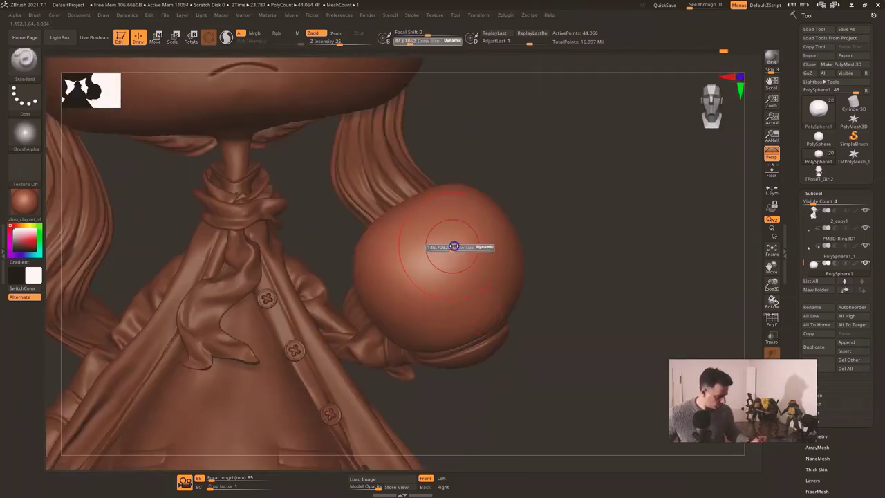
{"action": "key", "text": "b"}
{"action": "key", "text": "m"}
{"action": "key", "text": "v"}
{"action": "key", "text": "s"}
{"action": "left_click_drag", "start_coordinate": [374, 250], "coordinate": [374, 276]}
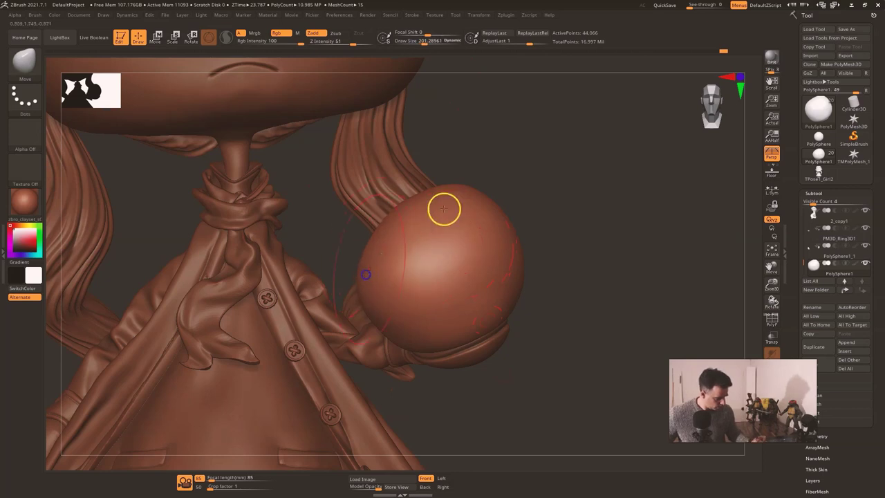
{"action": "left_click_drag", "start_coordinate": [482, 192], "coordinate": [465, 208]}
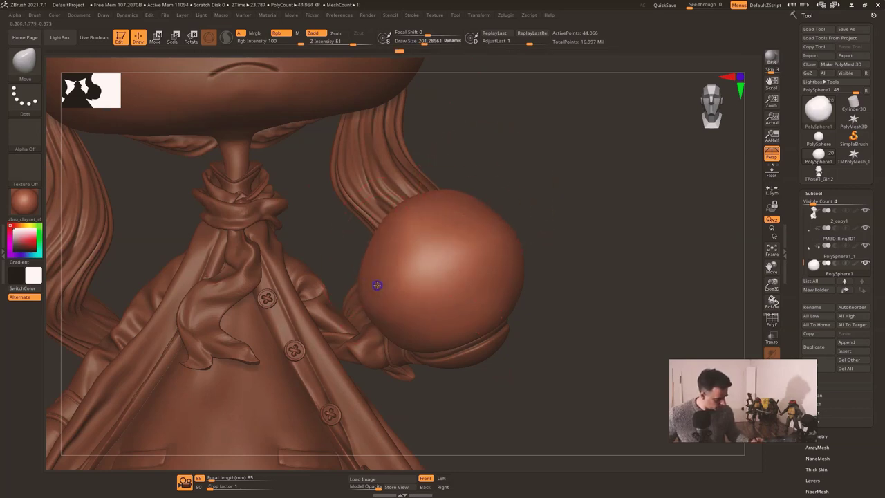
{"action": "left_click_drag", "start_coordinate": [560, 249], "coordinate": [529, 263]}
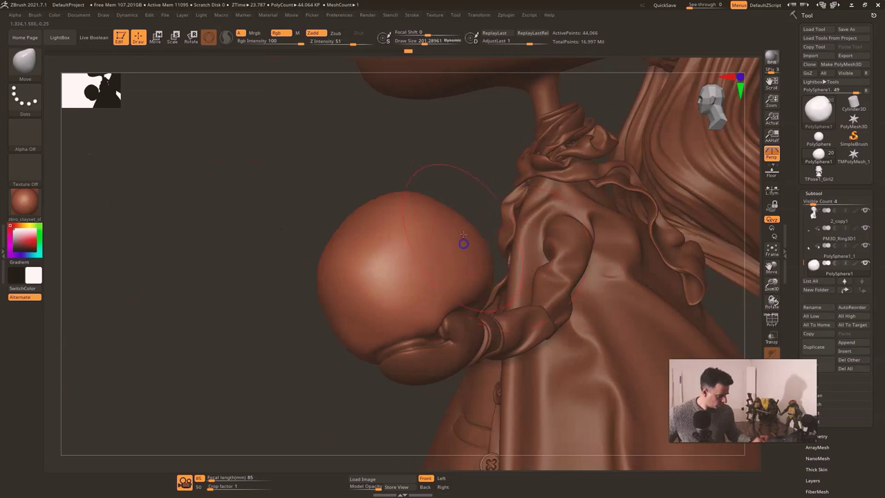
{"action": "left_click_drag", "start_coordinate": [465, 196], "coordinate": [554, 222]}
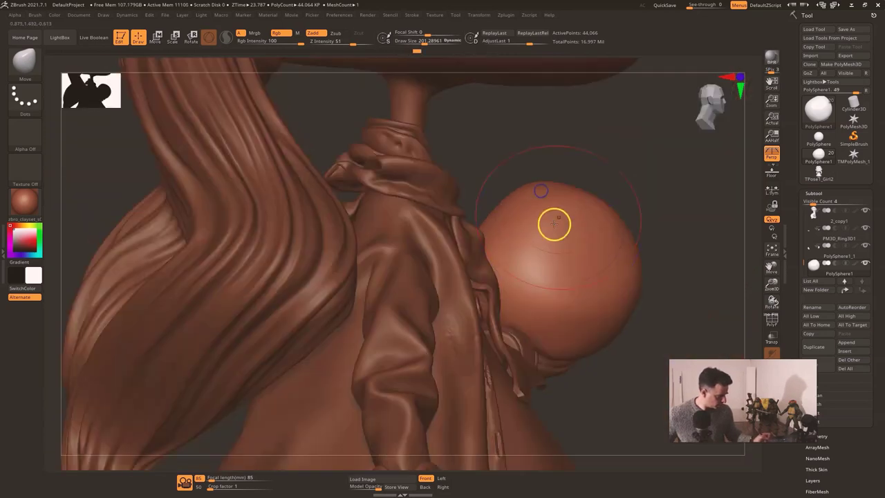
{"action": "left_click_drag", "start_coordinate": [620, 217], "coordinate": [615, 257]}
Step: Check the whole character with the reshaped ball as a flat dark silhouette, then restore the normal shading
{"action": "left_click_drag", "start_coordinate": [611, 354], "coordinate": [492, 389], "text": "alt"}
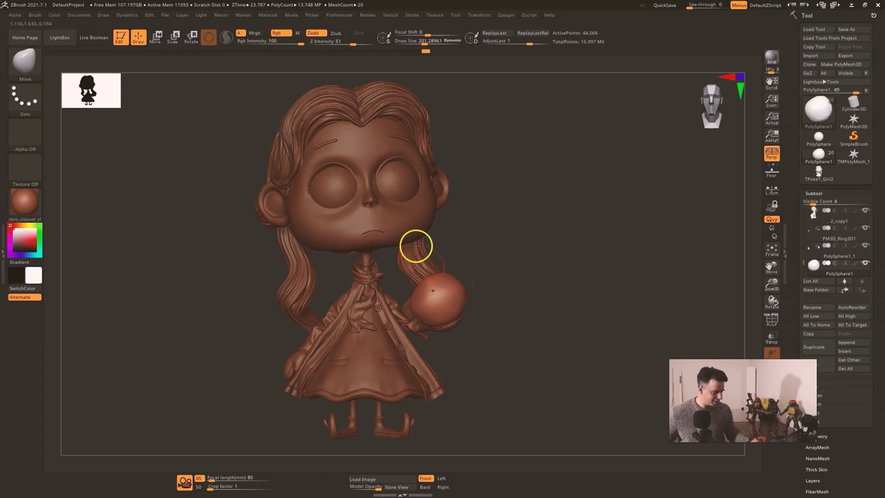
{"action": "key", "text": "v"}
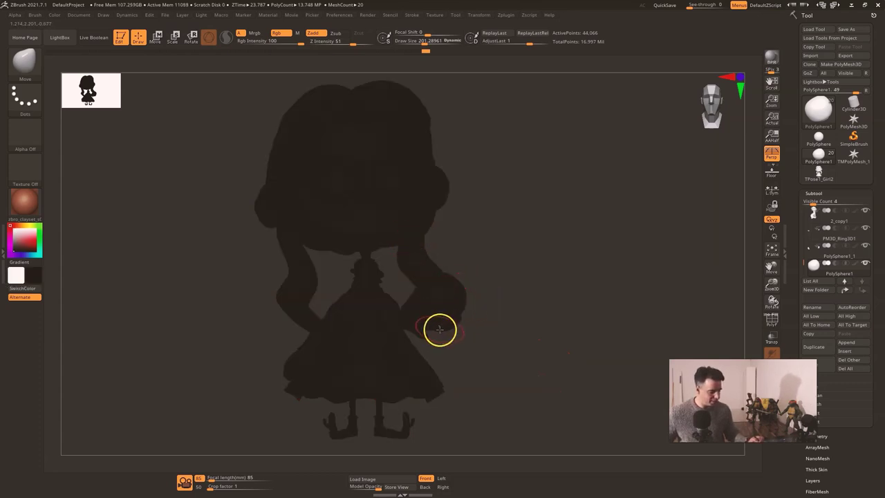
{"action": "key", "text": "v"}
Step: Select the pigtails subtool, place the rotation pivot at the root of the pigtail behind the ball, and mask the other pigtail
{"action": "left_click_drag", "start_coordinate": [543, 316], "coordinate": [425, 337]}
{"action": "left_click", "coordinate": [463, 315], "text": "alt"}
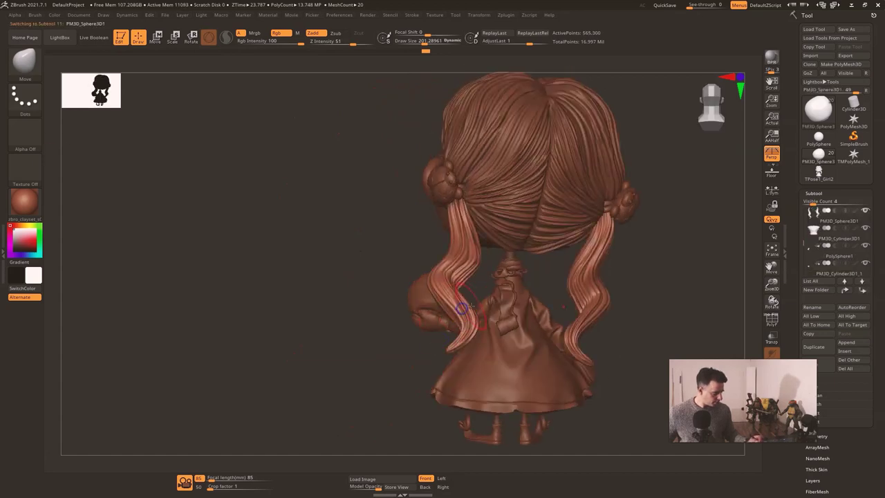
{"action": "key", "text": "r"}
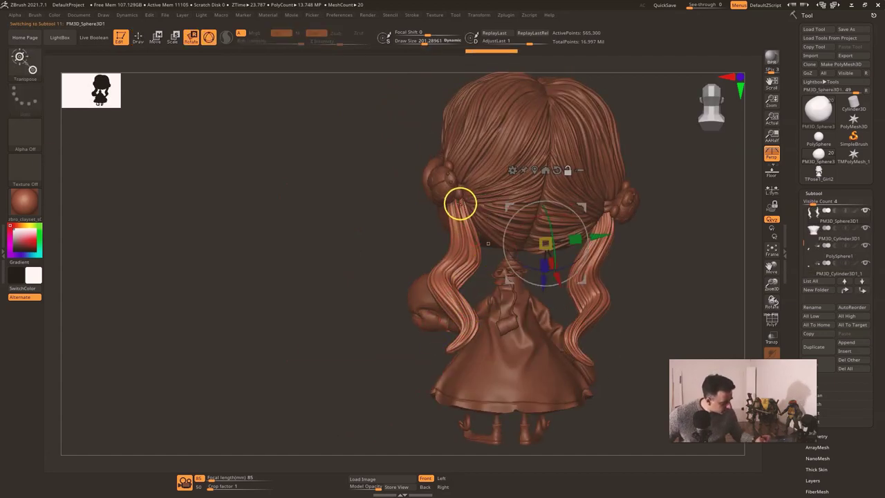
{"action": "left_click", "coordinate": [461, 203], "text": "alt"}
{"action": "mouse_move", "coordinate": [648, 257]}
{"action": "left_mouse_down", "text": "ctrl"}
{"action": "mouse_move", "coordinate": [535, 272]}
{"action": "mouse_move", "coordinate": [619, 407]}
{"action": "left_mouse_up", "text": "ctrl"}
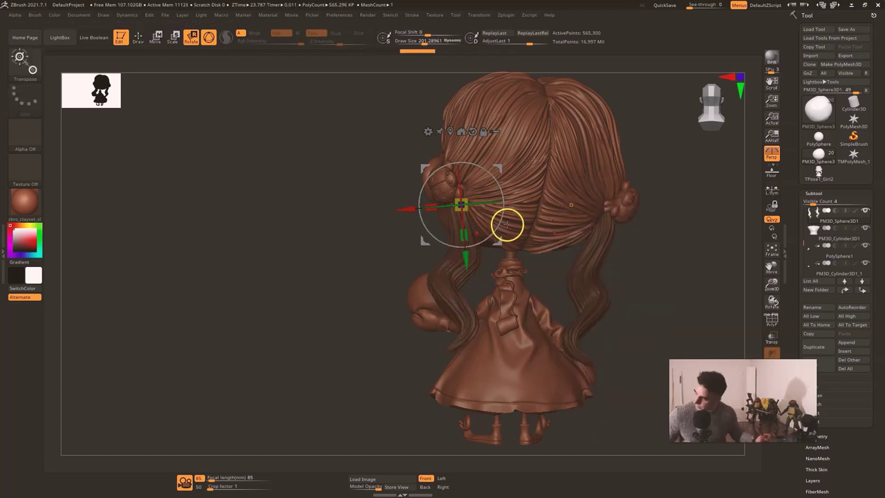
{"action": "left_click_drag", "start_coordinate": [696, 228], "coordinate": [681, 242], "text": "ctrl"}
{"action": "mouse_move", "coordinate": [425, 378]}
{"action": "left_mouse_down", "text": "ctrl"}
{"action": "mouse_move", "coordinate": [451, 380]}
{"action": "mouse_move", "coordinate": [403, 168]}
{"action": "mouse_move", "coordinate": [370, 383]}
{"action": "left_mouse_up", "text": "ctrl"}
{"action": "key", "text": "ctrl+i"}
Step: Rotate the unmasked pigtail inward towards the back, away from the held ball, and check it from the front
{"action": "left_click_drag", "start_coordinate": [501, 223], "coordinate": [510, 207]}
{"action": "left_click_drag", "start_coordinate": [311, 405], "coordinate": [409, 395]}
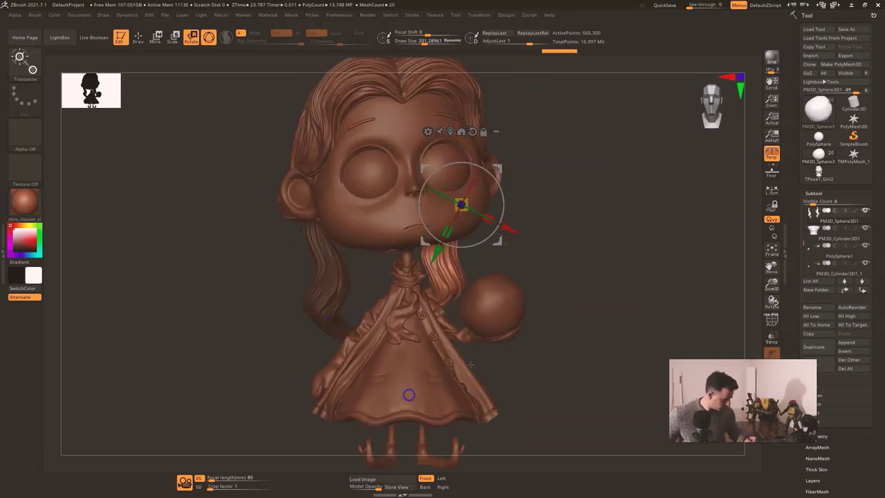
{"action": "left_click_drag", "start_coordinate": [553, 342], "coordinate": [502, 372]}
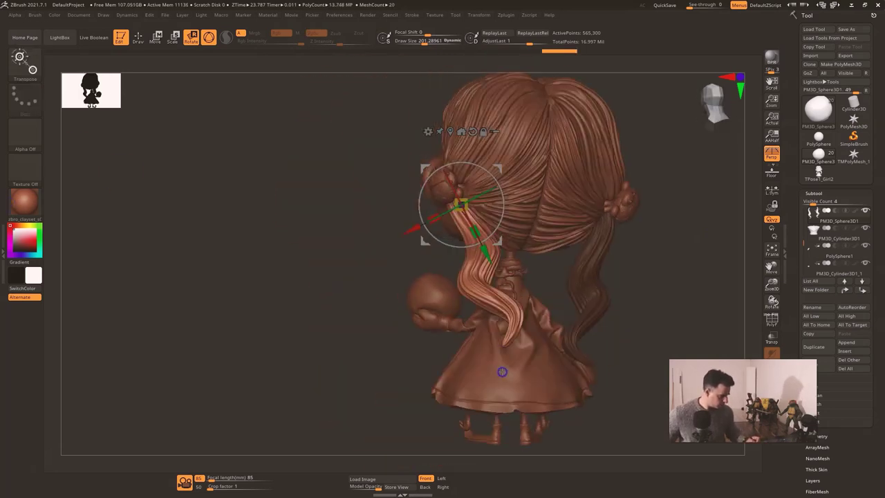
Step: Adjust the rotated pigtail near its root with the Move brush at a draw size of about 384 and clear the mask
{"action": "key", "text": "q"}
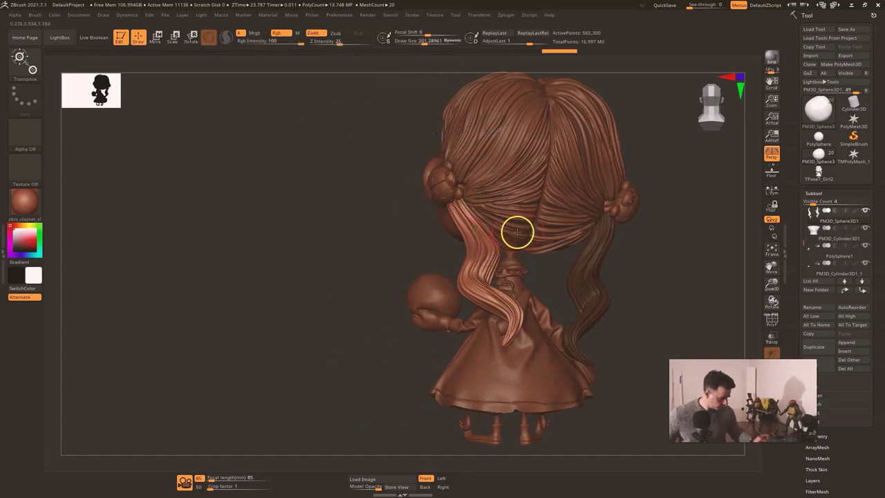
{"action": "key", "text": "s"}
{"action": "left_click_drag", "start_coordinate": [471, 236], "coordinate": [476, 226]}
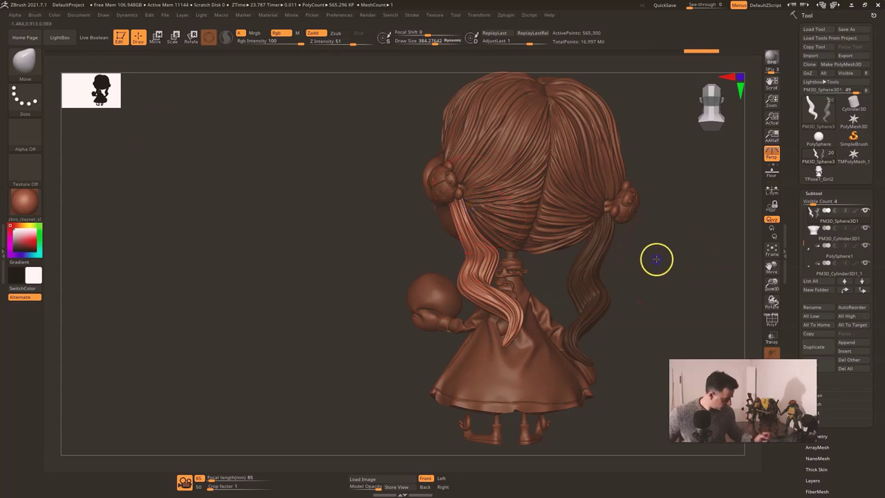
{"action": "left_click_drag", "start_coordinate": [656, 259], "coordinate": [610, 231]}
{"action": "left_click_drag", "start_coordinate": [646, 257], "coordinate": [538, 358]}
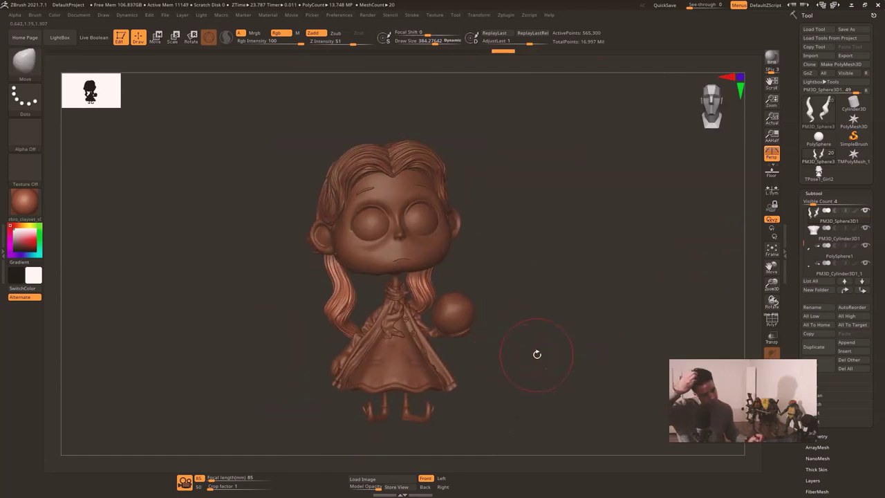
{"action": "mouse_move", "coordinate": [537, 354]}
{"action": "left_mouse_down"}
{"action": "mouse_move", "coordinate": [565, 341]}
{"action": "mouse_move", "coordinate": [539, 371]}
{"action": "left_mouse_up"}
Step: Nudge the pigtail beside the ball from the front with the Move brush at a draw size of about 289
{"action": "key", "text": "s"}
{"action": "left_click_drag", "start_coordinate": [416, 298], "coordinate": [411, 299]}
{"action": "mouse_move", "coordinate": [481, 275]}
{"action": "left_mouse_down"}
{"action": "mouse_move", "coordinate": [407, 310]}
{"action": "mouse_move", "coordinate": [484, 286]}
{"action": "left_mouse_up"}
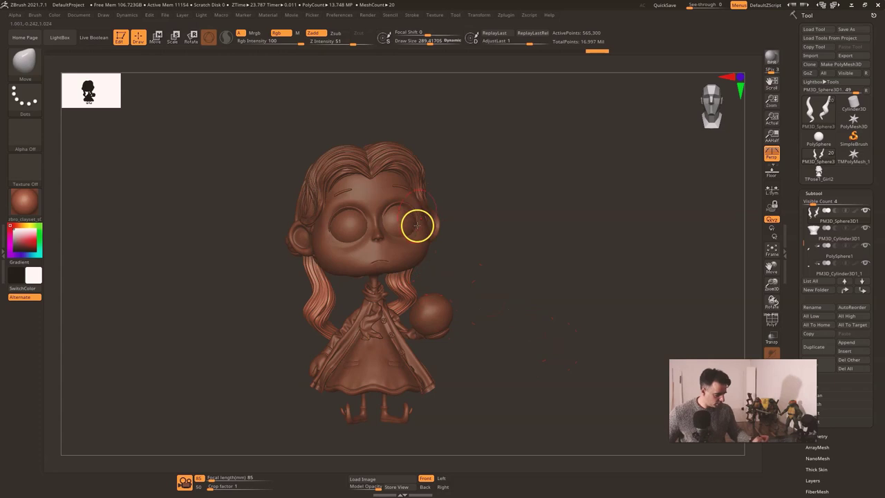
{"action": "left_click_drag", "start_coordinate": [548, 334], "coordinate": [475, 284], "text": "alt"}
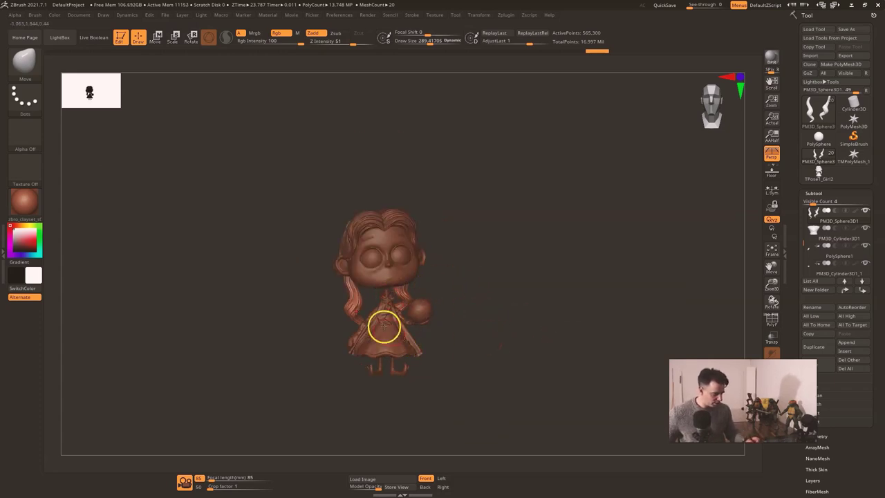
Step: Nudge the pigtail away from the ball with the Move brush at a draw size of about 493 and check the silhouette from several angles
{"action": "key", "text": "s"}
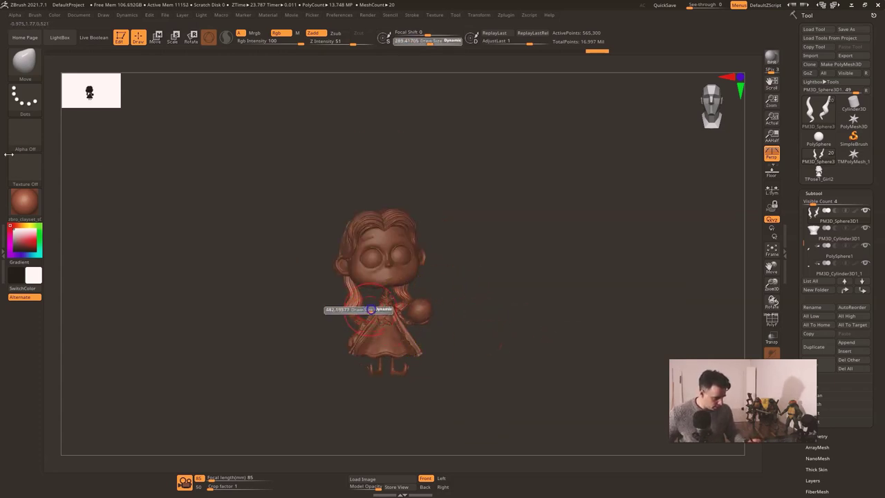
{"action": "left_click_drag", "start_coordinate": [371, 310], "coordinate": [372, 309]}
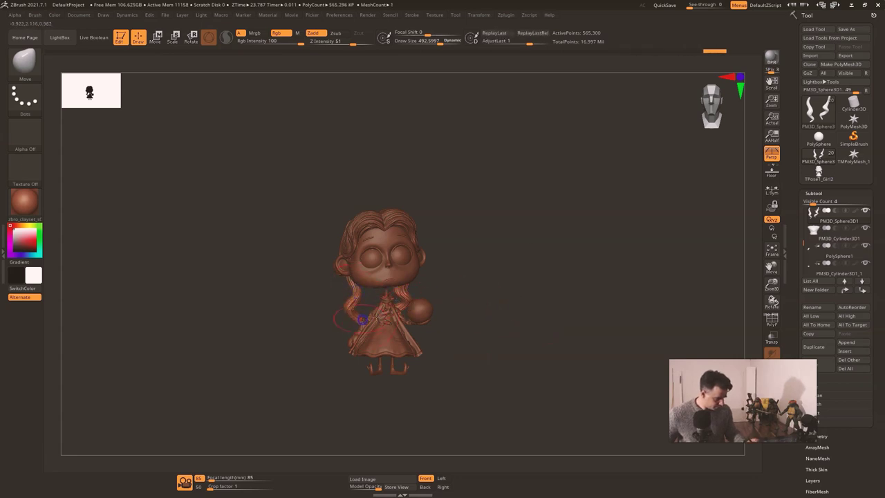
{"action": "key", "text": "v"}
{"action": "mouse_move", "coordinate": [545, 368]}
{"action": "left_mouse_down"}
{"action": "mouse_move", "coordinate": [533, 383]}
{"action": "mouse_move", "coordinate": [470, 393]}
{"action": "mouse_move", "coordinate": [486, 391]}
{"action": "mouse_move", "coordinate": [478, 393]}
{"action": "left_mouse_up"}
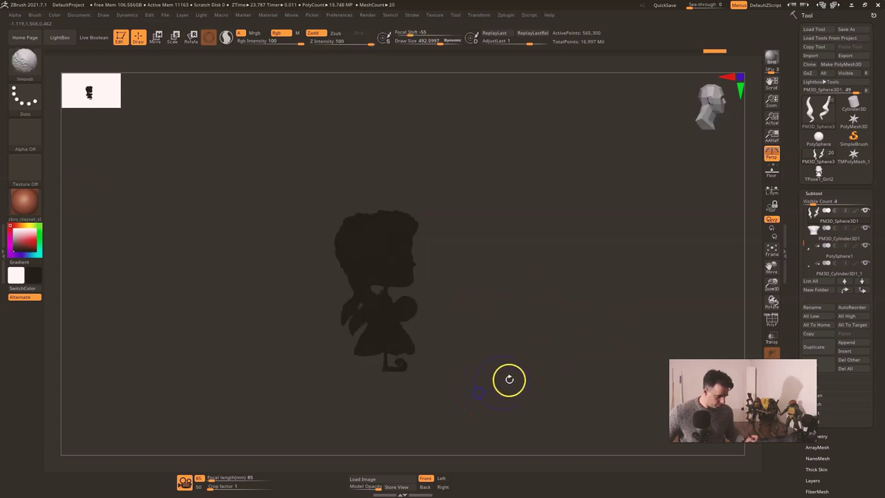
{"action": "mouse_move", "coordinate": [523, 375]}
{"action": "left_mouse_down", "text": "shift"}
{"action": "mouse_move", "coordinate": [494, 384]}
{"action": "mouse_move", "coordinate": [507, 439]}
{"action": "left_mouse_up", "text": "shift"}
{"action": "key", "text": "v"}
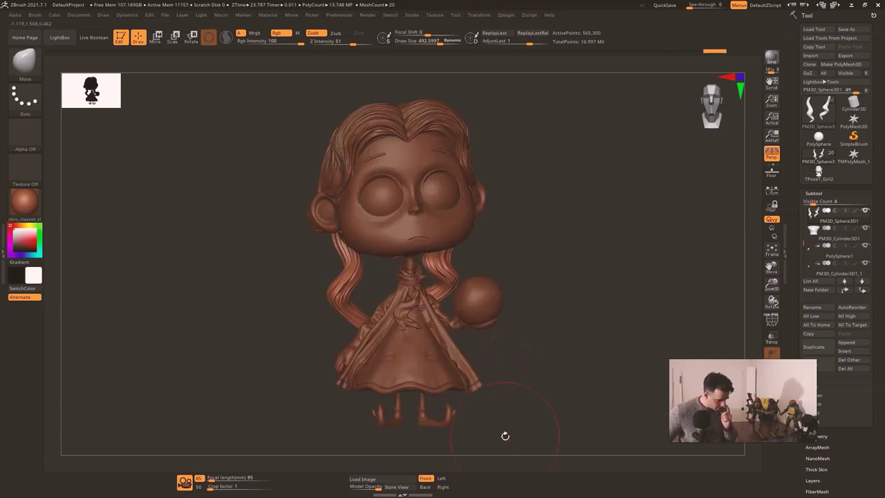
{"action": "left_click_drag", "start_coordinate": [557, 383], "coordinate": [477, 366], "text": "alt"}
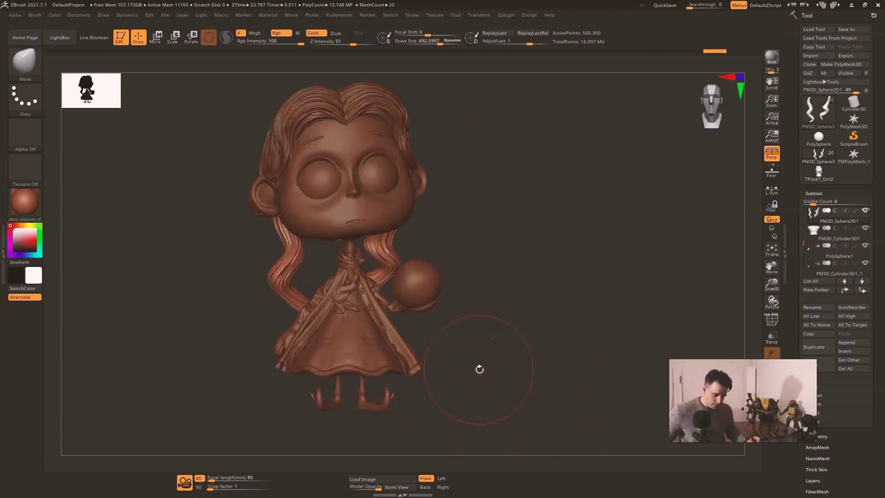
Step: Select the held ball, switch to the Standard brush at a draw size of about 42, and inspect where the ball meets the mitten
{"action": "key", "text": "s"}
{"action": "mouse_move", "coordinate": [445, 331]}
{"action": "left_mouse_down"}
{"action": "mouse_move", "coordinate": [430, 330]}
{"action": "mouse_move", "coordinate": [477, 332]}
{"action": "mouse_move", "coordinate": [482, 399]}
{"action": "mouse_move", "coordinate": [498, 354]}
{"action": "left_mouse_up"}
{"action": "left_click", "coordinate": [428, 280], "text": "alt"}
{"action": "key", "text": "b"}
{"action": "key", "text": "s"}
{"action": "key", "text": "t"}
{"action": "key", "text": "s"}
{"action": "mouse_move", "coordinate": [383, 240]}
{"action": "left_mouse_down"}
{"action": "mouse_move", "coordinate": [367, 241]}
{"action": "mouse_move", "coordinate": [402, 227]}
{"action": "mouse_move", "coordinate": [341, 267]}
{"action": "mouse_move", "coordinate": [420, 231]}
{"action": "mouse_move", "coordinate": [363, 247]}
{"action": "mouse_move", "coordinate": [392, 227]}
{"action": "left_mouse_up"}
{"action": "mouse_move", "coordinate": [498, 231]}
{"action": "left_mouse_down"}
{"action": "mouse_move", "coordinate": [76, 114]}
{"action": "mouse_move", "coordinate": [133, 287]}
{"action": "left_mouse_up"}
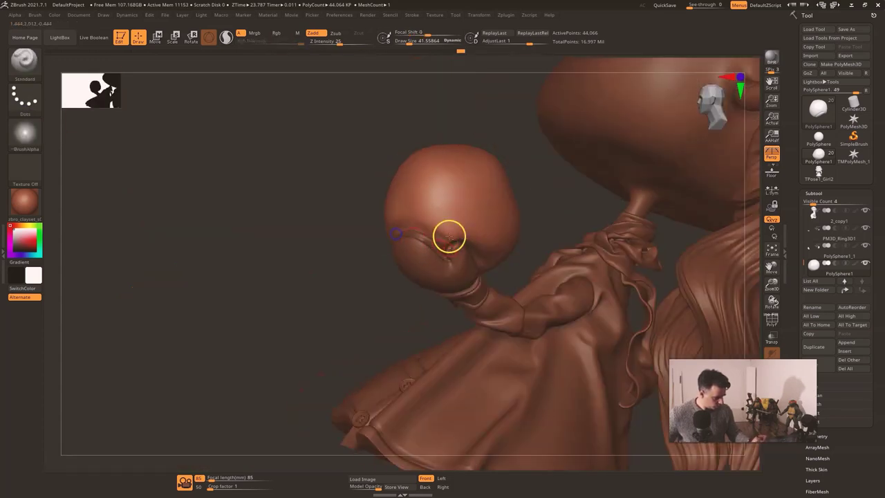
{"action": "key", "text": "shift"}
{"action": "mouse_move", "coordinate": [369, 265]}
{"action": "left_mouse_down"}
{"action": "mouse_move", "coordinate": [392, 331]}
{"action": "mouse_move", "coordinate": [399, 322]}
{"action": "left_mouse_up"}
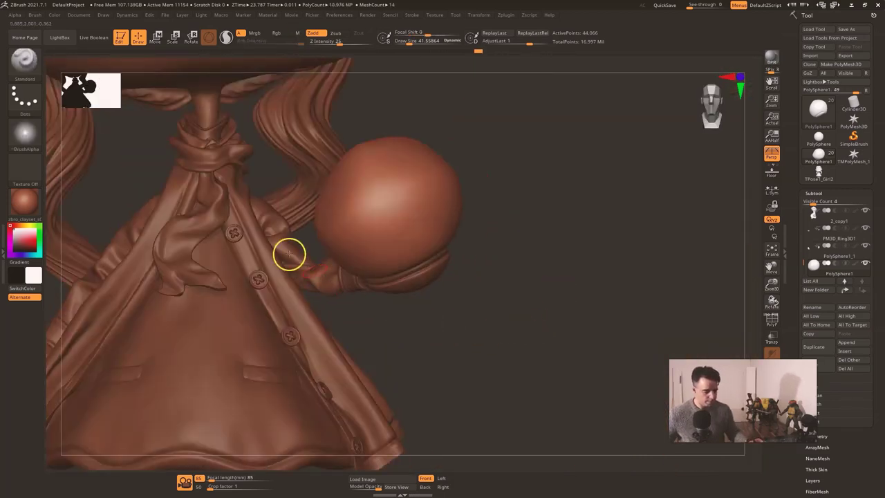
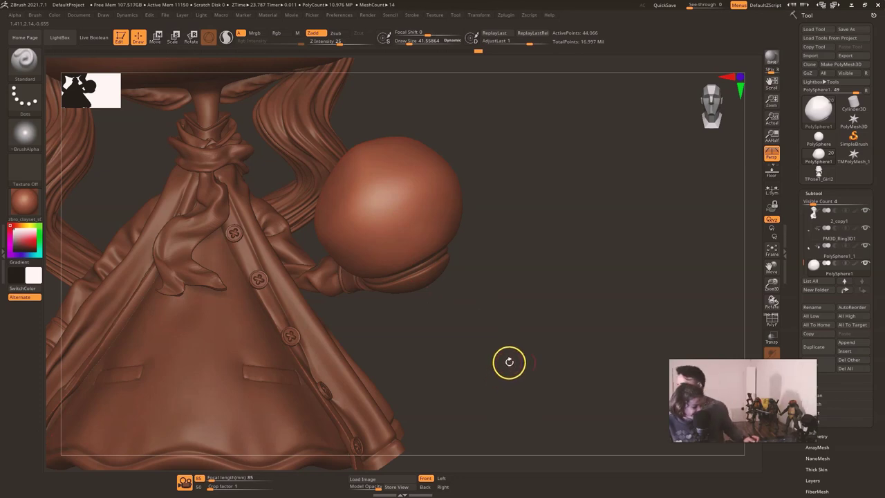
Step: Compare the whole character with and without perspective distortion, and examine the ball and pigtails up close
{"action": "key", "text": "f"}
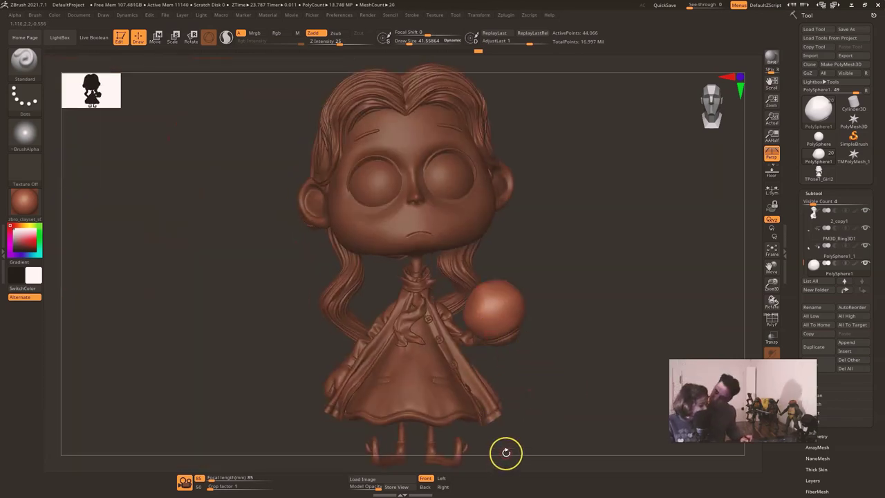
{"action": "left_click_drag", "start_coordinate": [541, 414], "coordinate": [497, 410], "text": "alt"}
{"action": "left_click", "coordinate": [775, 157]}
{"action": "left_click", "coordinate": [775, 157]}
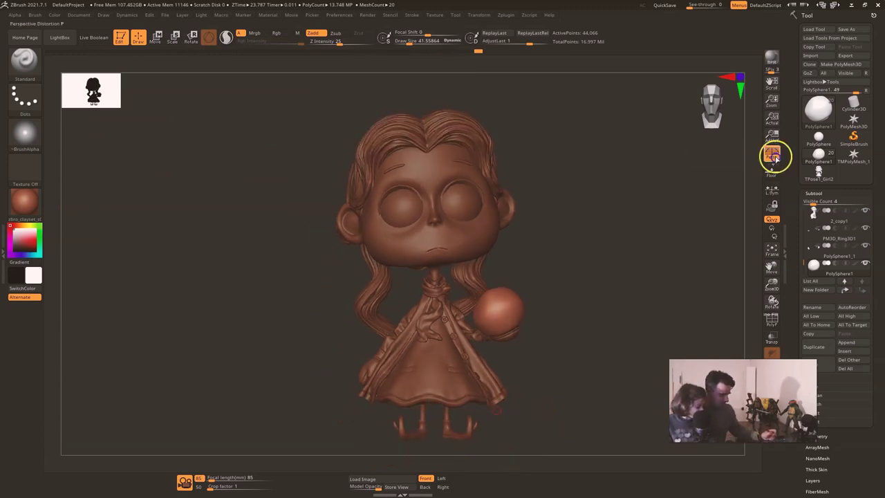
{"action": "left_click_drag", "start_coordinate": [605, 346], "coordinate": [588, 360]}
{"action": "left_click_drag", "start_coordinate": [107, 164], "coordinate": [571, 437], "text": "alt"}
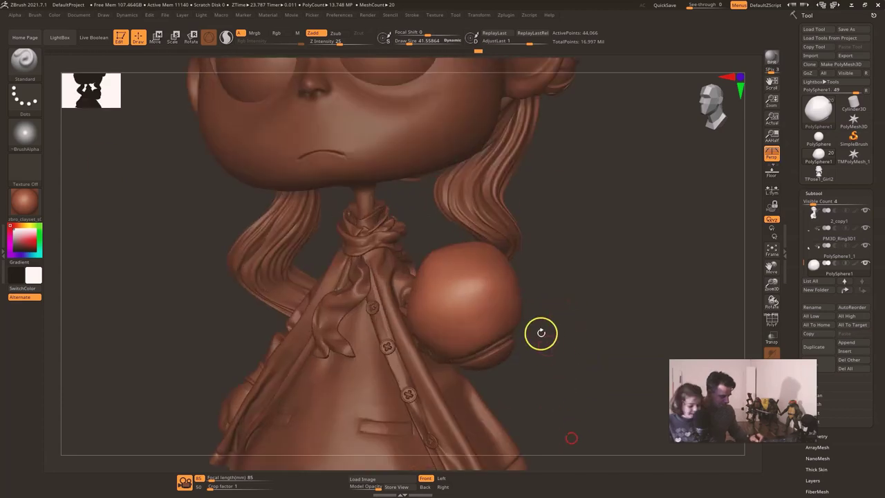
Step: Subdivide the ball by one more level and check its subdivision settings
{"action": "left_click", "coordinate": [822, 193]}
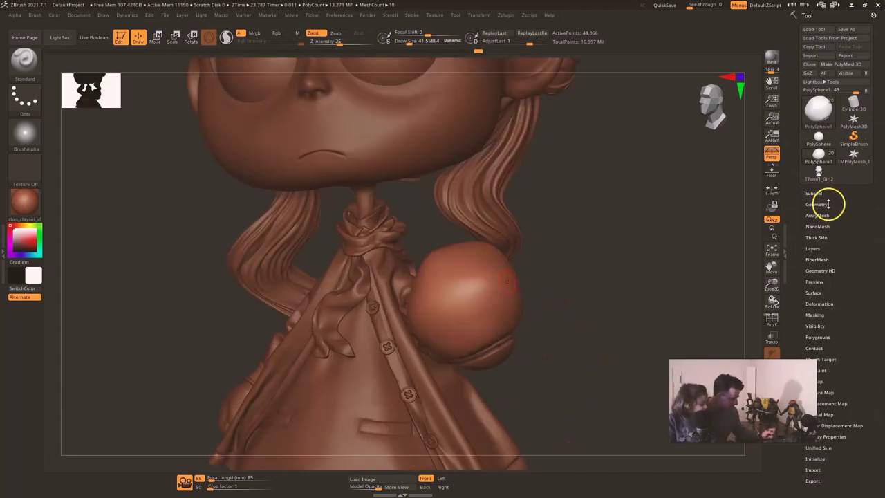
{"action": "left_click", "coordinate": [823, 205]}
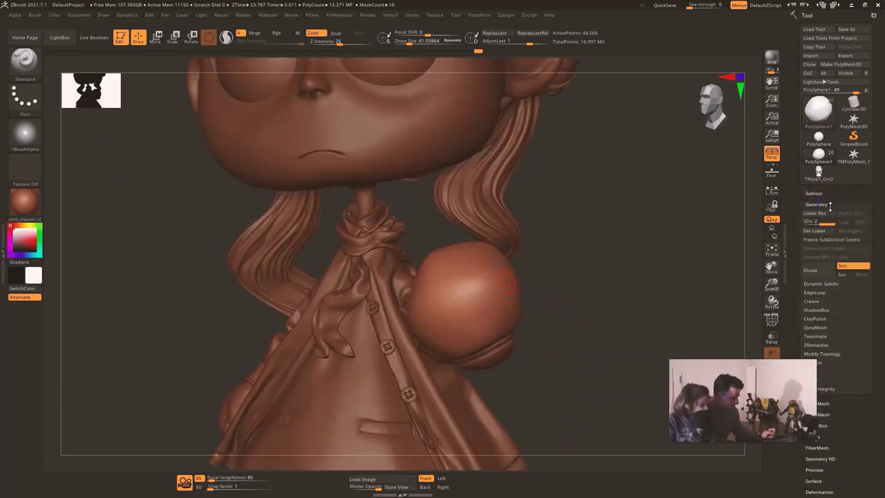
{"action": "left_click", "coordinate": [823, 205]}
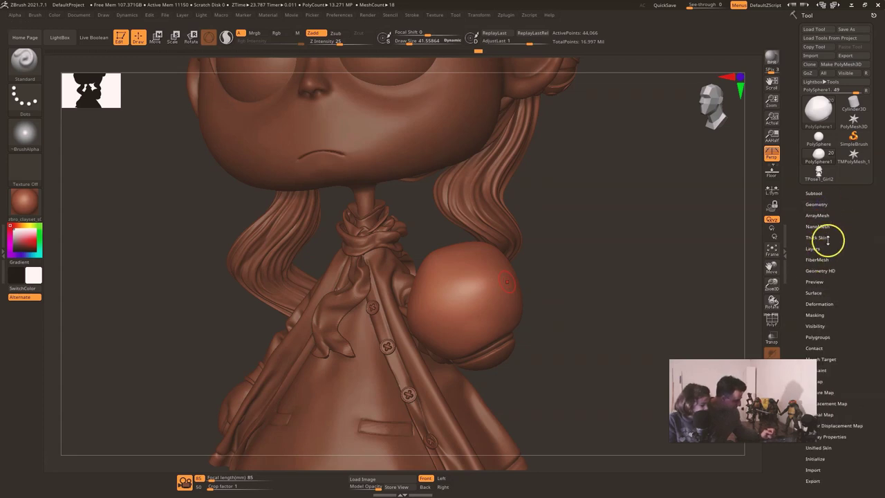
{"action": "left_click_drag", "start_coordinate": [644, 305], "coordinate": [654, 303]}
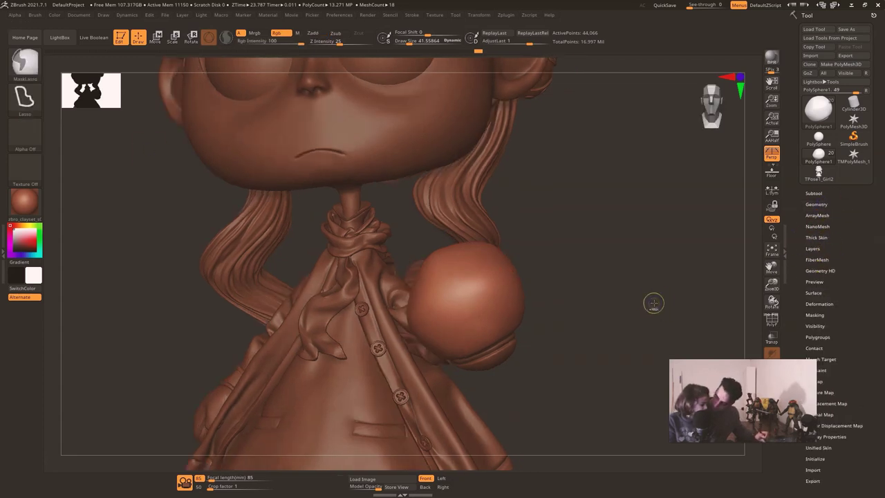
{"action": "key", "text": "ctrl+d"}
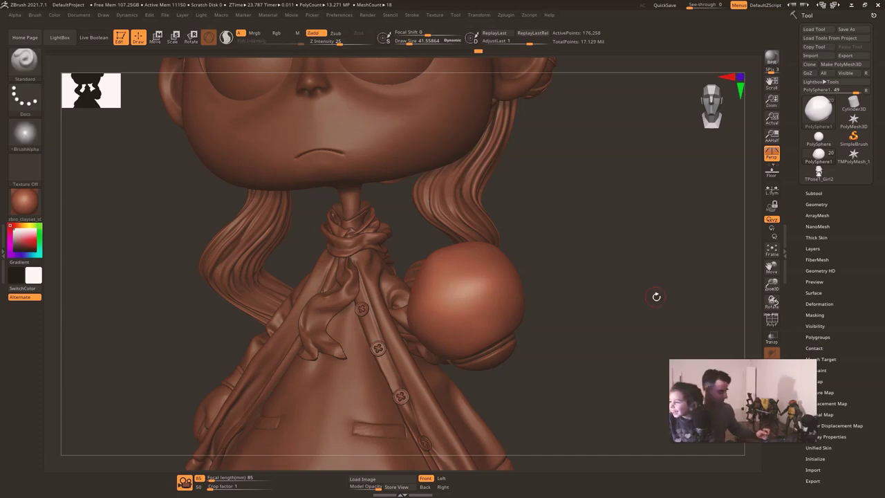
{"action": "left_click", "coordinate": [823, 204]}
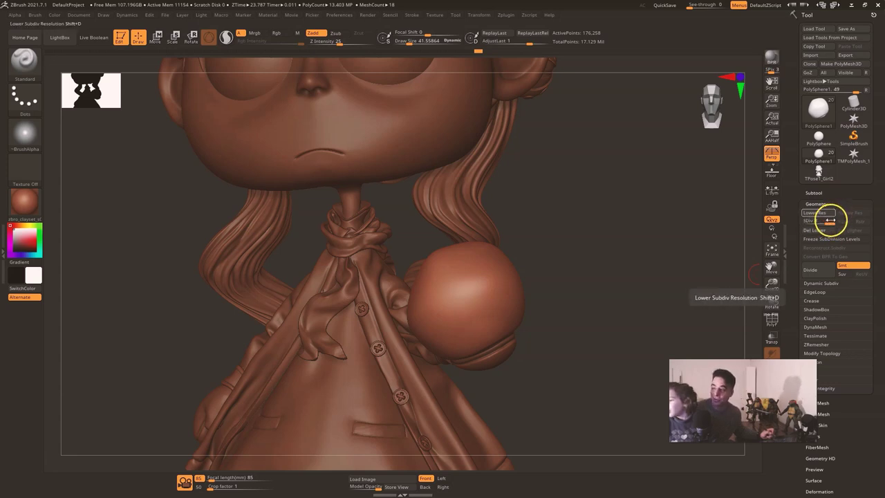
{"action": "left_click", "coordinate": [824, 204]}
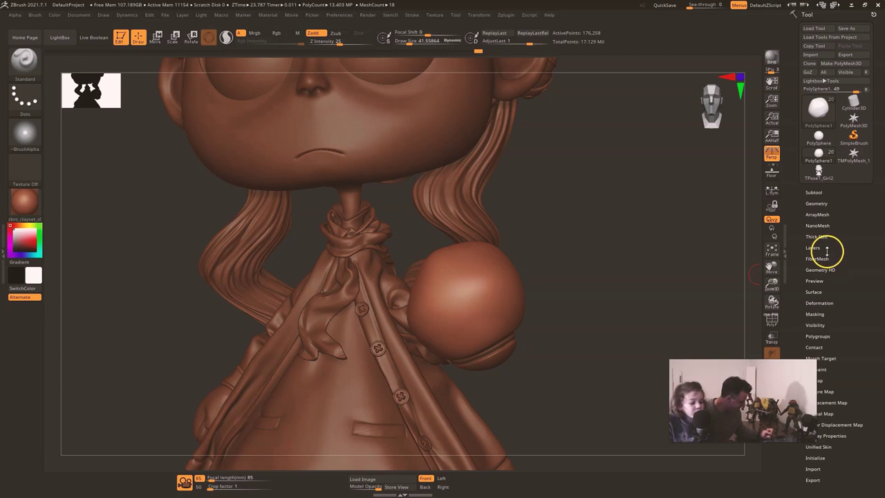
Step: Add surface noise to the ball in NoiseMaker, enlarge its preview, and choose the Erosion pattern in NoisePlug
{"action": "left_click", "coordinate": [814, 292]}
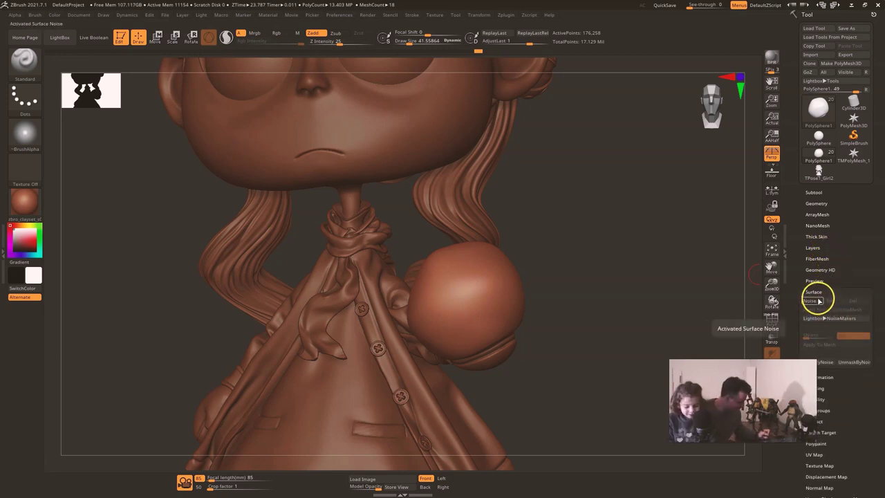
{"action": "left_click", "coordinate": [817, 301]}
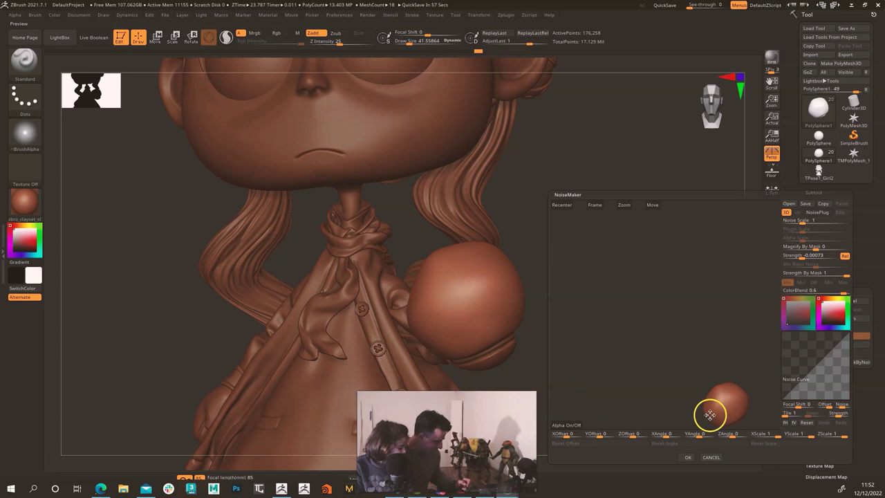
{"action": "left_click_drag", "start_coordinate": [745, 383], "coordinate": [740, 397]}
{"action": "left_click_drag", "start_coordinate": [749, 360], "coordinate": [720, 363]}
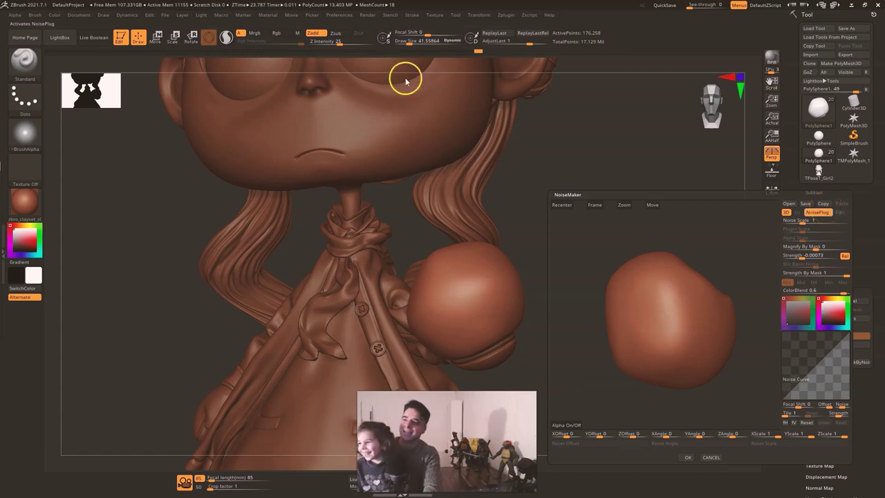
{"action": "left_click_drag", "start_coordinate": [431, 262], "coordinate": [316, 126]}
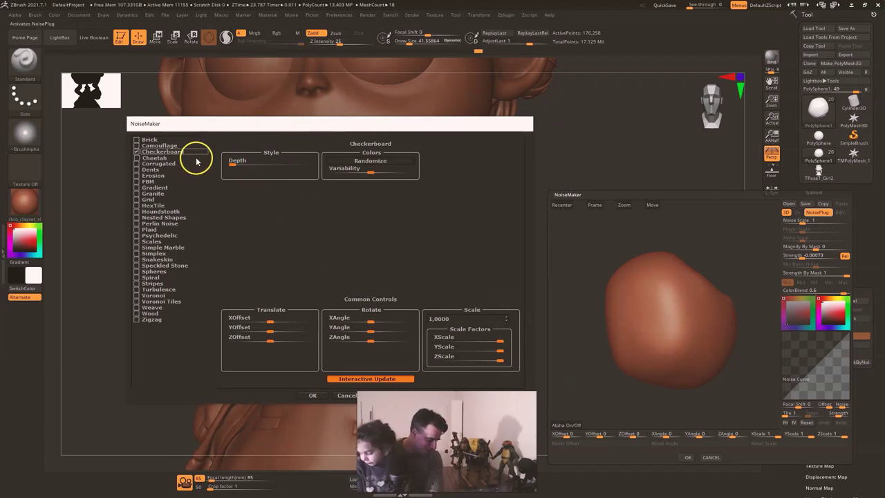
{"action": "left_click", "coordinate": [137, 181]}
{"action": "left_click", "coordinate": [137, 175]}
{"action": "left_click", "coordinate": [325, 397]}
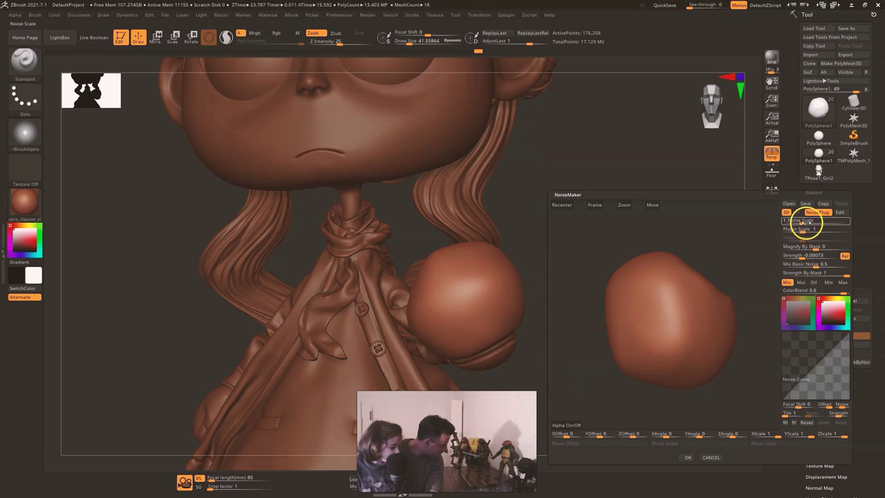
Step: Set the ball's noise strength to -0.01562, noise scale to about 26.3 and plugin scale to about 2.44, and accept the noise
{"action": "left_click_drag", "start_coordinate": [804, 256], "coordinate": [798, 256]}
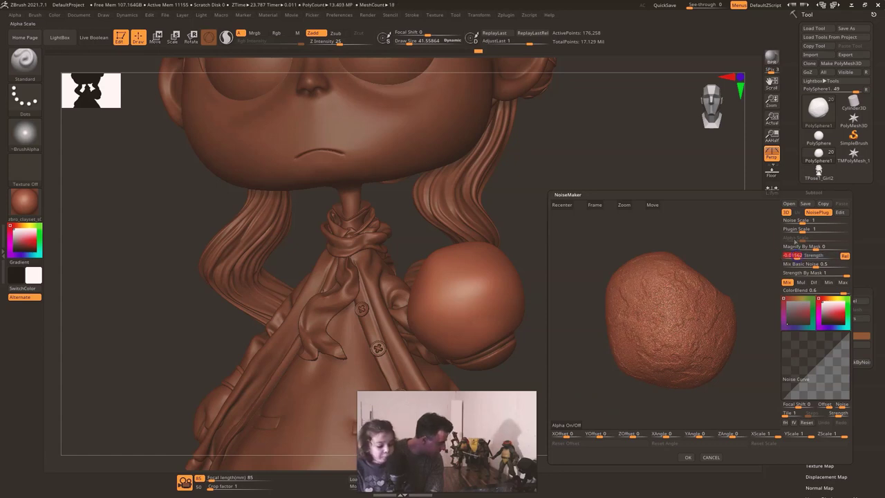
{"action": "left_click_drag", "start_coordinate": [802, 222], "coordinate": [823, 216]}
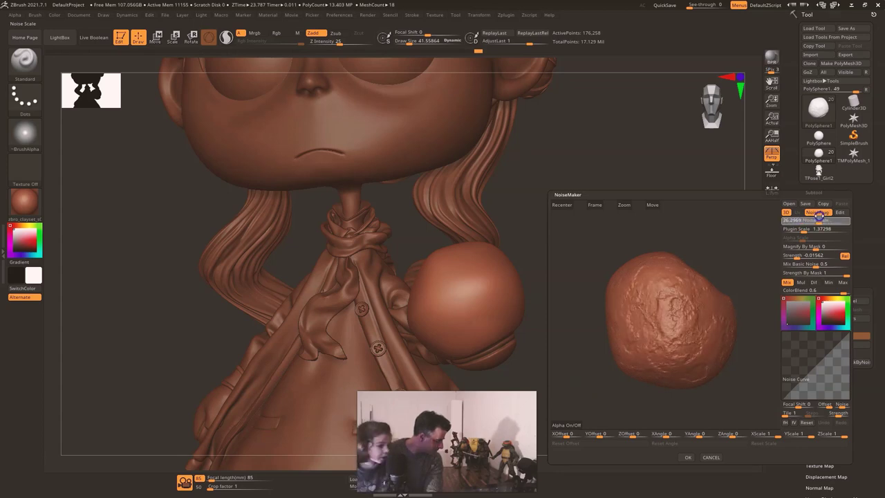
{"action": "left_click_drag", "start_coordinate": [803, 229], "coordinate": [806, 229]}
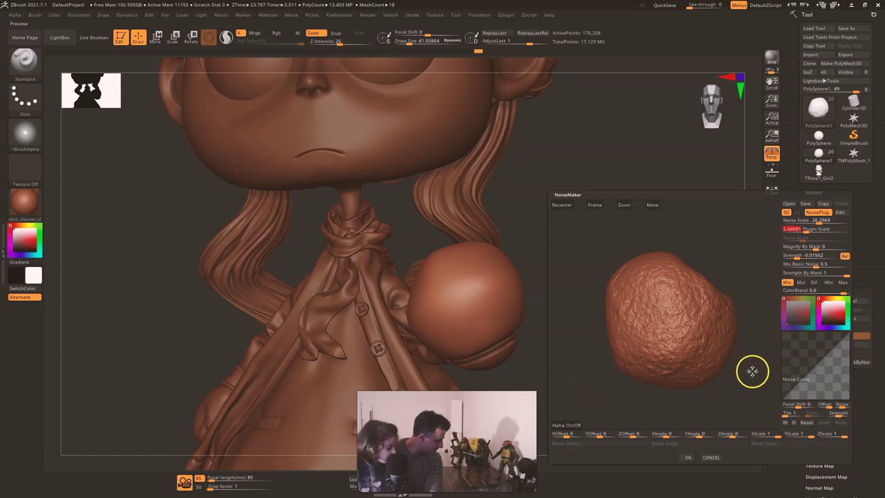
{"action": "left_click", "coordinate": [688, 458]}
{"action": "mouse_move", "coordinate": [659, 350]}
{"action": "left_mouse_down"}
{"action": "mouse_move", "coordinate": [682, 342]}
{"action": "mouse_move", "coordinate": [671, 350]}
{"action": "left_mouse_up"}
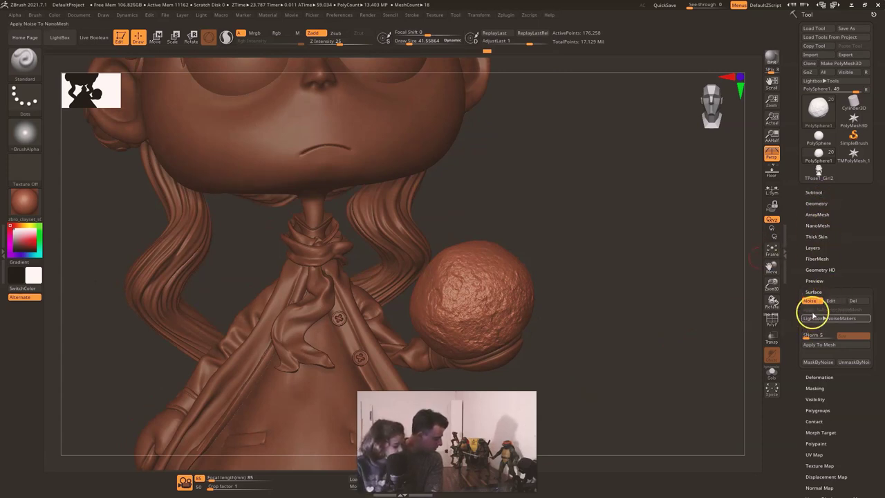
Step: Edit the ball's surface noise to a softer strength of about -0.01047 and accept it
{"action": "left_click", "coordinate": [833, 300]}
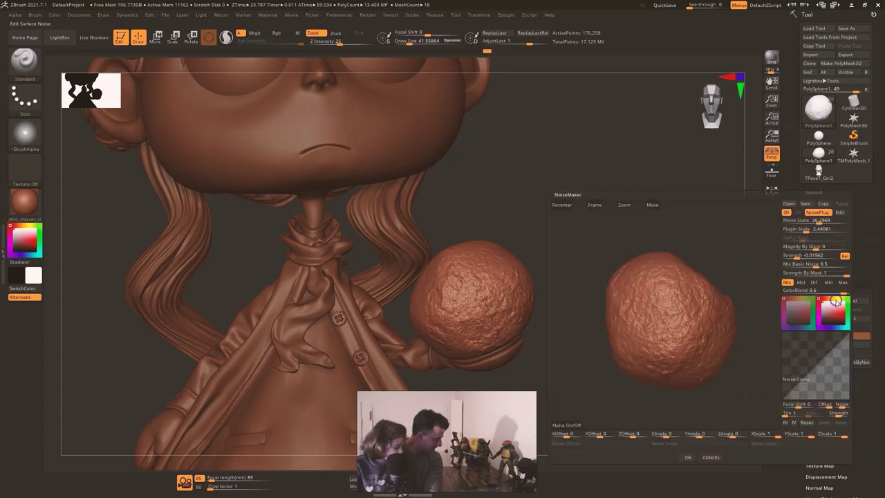
{"action": "left_click_drag", "start_coordinate": [796, 256], "coordinate": [798, 255]}
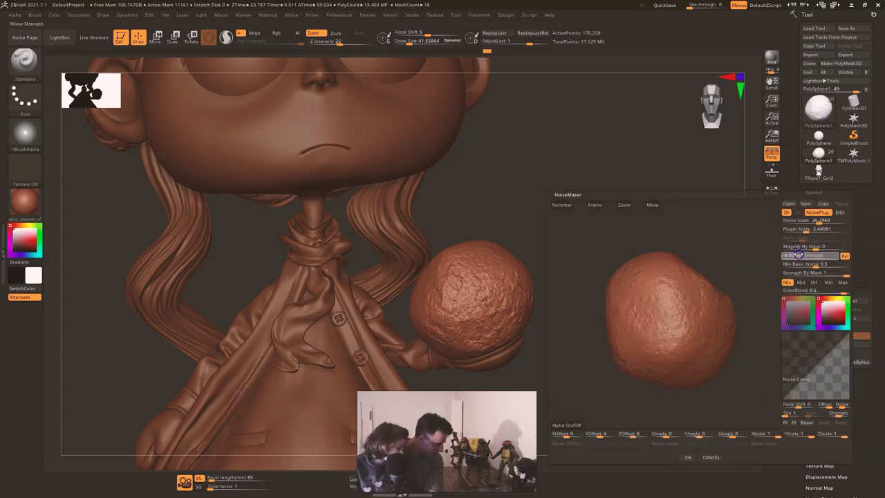
{"action": "left_click", "coordinate": [688, 457]}
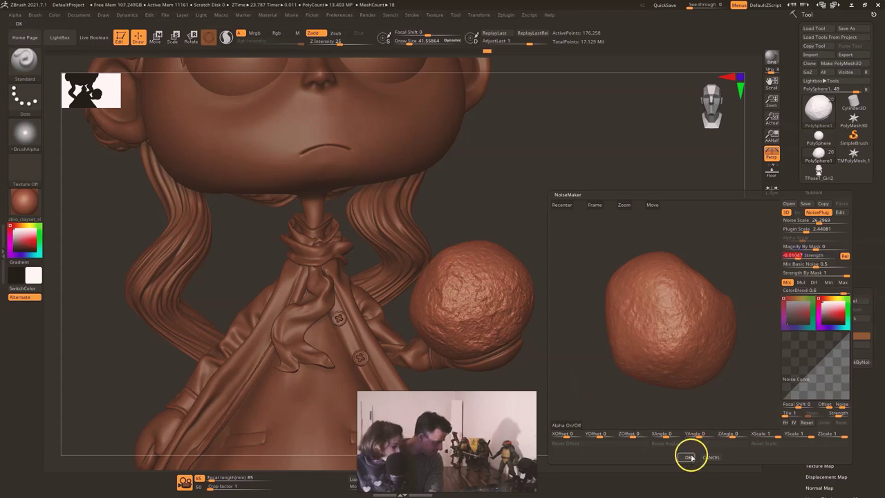
Step: Apply the surface noise to the ball's mesh and check the textured ball with the character from several angles
{"action": "right_click_drag", "start_coordinate": [622, 322], "coordinate": [610, 289], "text": "ctrl"}
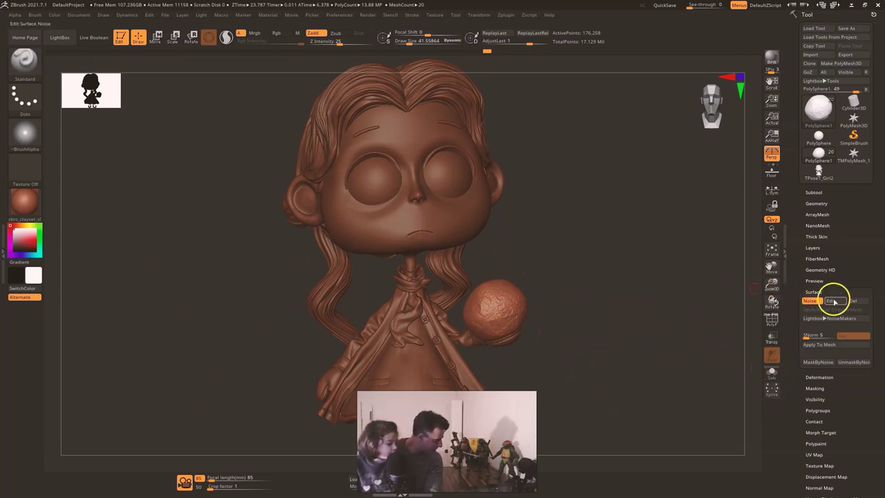
{"action": "left_click", "coordinate": [826, 350]}
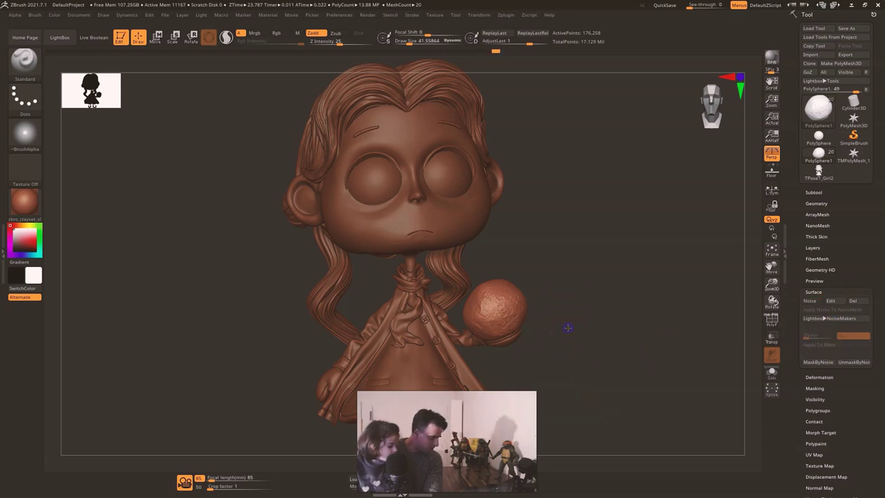
{"action": "left_click_drag", "start_coordinate": [567, 328], "coordinate": [562, 381], "text": "alt"}
{"action": "left_click_drag", "start_coordinate": [610, 285], "coordinate": [592, 233]}
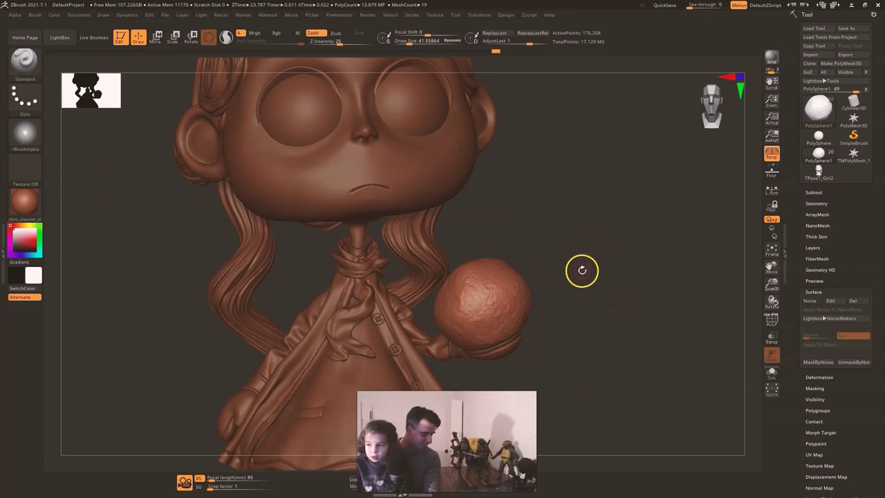
{"action": "mouse_move", "coordinate": [580, 293]}
{"action": "left_mouse_down", "text": "alt"}
{"action": "mouse_move", "coordinate": [574, 277]}
{"action": "mouse_move", "coordinate": [580, 292]}
{"action": "left_mouse_up", "text": "alt"}
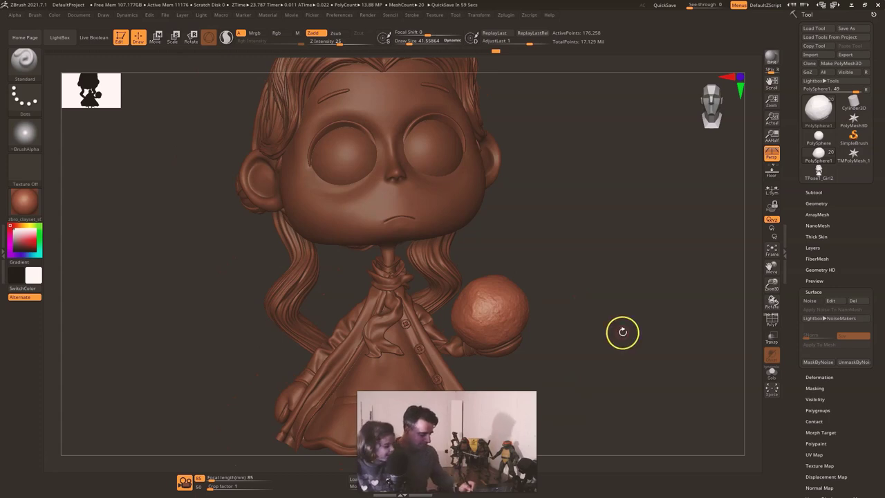
{"action": "left_click_drag", "start_coordinate": [622, 332], "coordinate": [612, 336]}
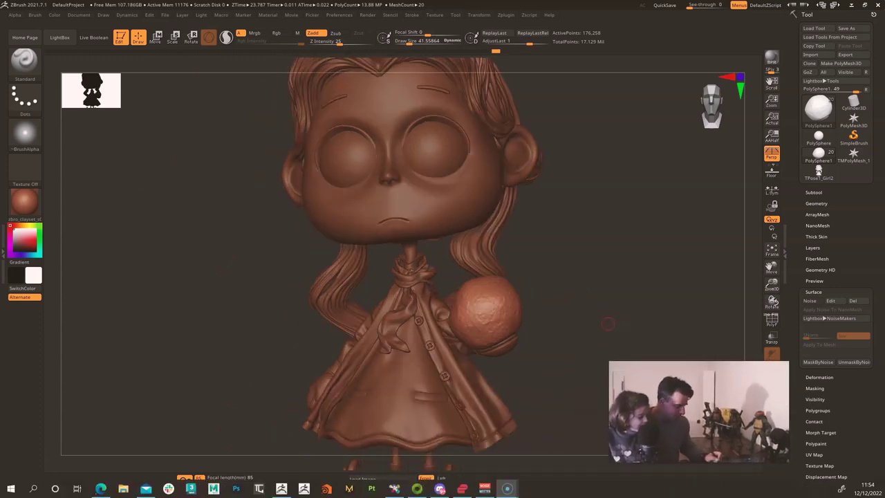
Step: Examine the whole character and the rough ball in her hand from the front and the side
{"action": "left_click_drag", "start_coordinate": [602, 293], "coordinate": [594, 246]}
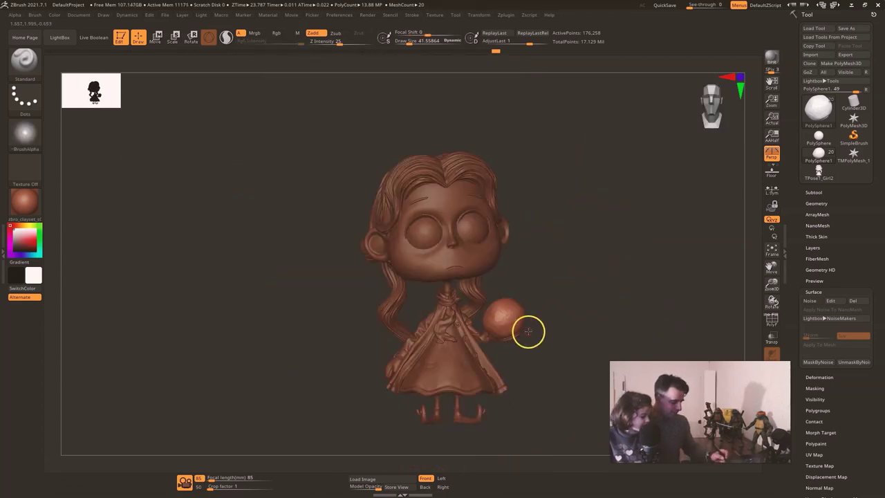
{"action": "left_click_drag", "start_coordinate": [626, 307], "coordinate": [557, 300], "text": "alt"}
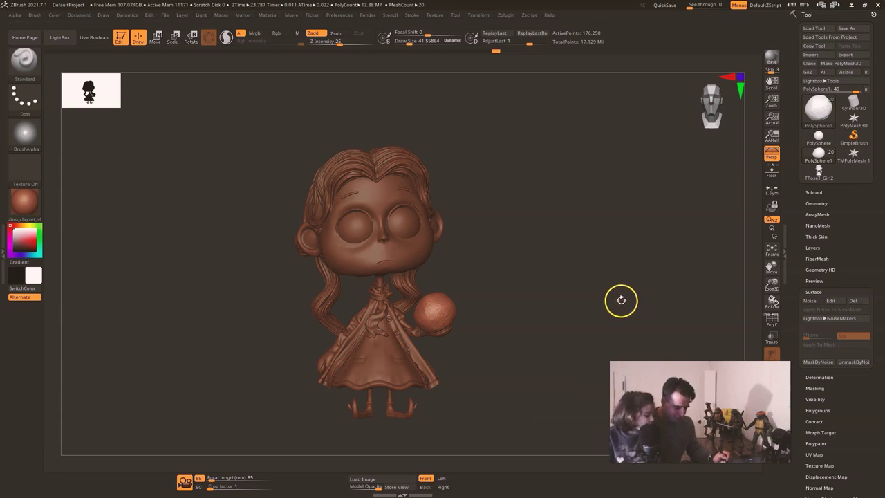
{"action": "mouse_move", "coordinate": [622, 299]}
{"action": "left_mouse_down"}
{"action": "mouse_move", "coordinate": [562, 302]}
{"action": "mouse_move", "coordinate": [640, 292]}
{"action": "mouse_move", "coordinate": [595, 306]}
{"action": "mouse_move", "coordinate": [646, 287]}
{"action": "mouse_move", "coordinate": [636, 289]}
{"action": "mouse_move", "coordinate": [675, 289]}
{"action": "mouse_move", "coordinate": [625, 293]}
{"action": "mouse_move", "coordinate": [637, 291]}
{"action": "left_mouse_up"}
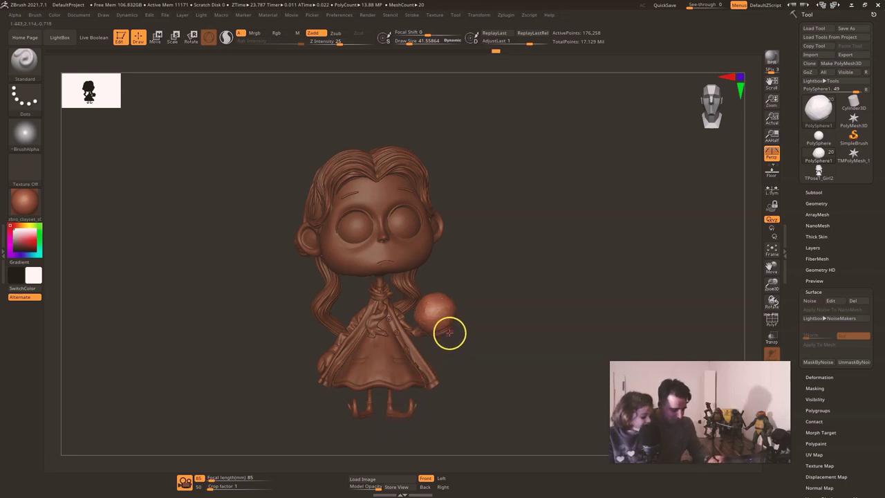
{"action": "left_click_drag", "start_coordinate": [472, 340], "coordinate": [407, 364]}
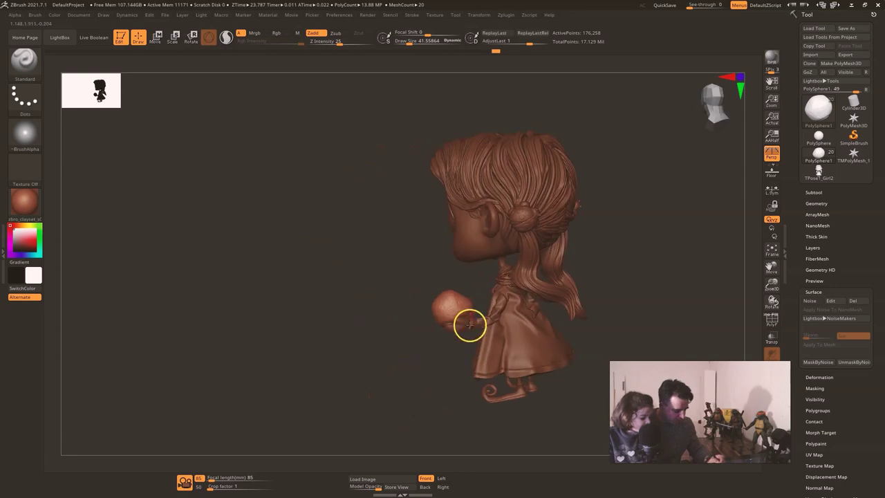
{"action": "left_click_drag", "start_coordinate": [590, 304], "coordinate": [589, 278]}
{"action": "mouse_move", "coordinate": [502, 278]}
{"action": "left_mouse_down"}
{"action": "mouse_move", "coordinate": [550, 265]}
{"action": "mouse_move", "coordinate": [543, 272]}
{"action": "mouse_move", "coordinate": [554, 262]}
{"action": "left_mouse_up"}
{"action": "mouse_move", "coordinate": [101, 131]}
{"action": "left_mouse_down"}
{"action": "mouse_move", "coordinate": [561, 260]}
{"action": "mouse_move", "coordinate": [552, 211]}
{"action": "left_mouse_up"}
{"action": "mouse_move", "coordinate": [563, 244]}
{"action": "left_mouse_down"}
{"action": "mouse_move", "coordinate": [484, 253]}
{"action": "mouse_move", "coordinate": [547, 253]}
{"action": "mouse_move", "coordinate": [517, 260]}
{"action": "mouse_move", "coordinate": [547, 248]}
{"action": "left_mouse_up"}
{"action": "mouse_move", "coordinate": [640, 291]}
{"action": "left_mouse_down"}
{"action": "mouse_move", "coordinate": [650, 291]}
{"action": "mouse_move", "coordinate": [650, 303]}
{"action": "mouse_move", "coordinate": [681, 296]}
{"action": "mouse_move", "coordinate": [647, 300]}
{"action": "left_mouse_up"}
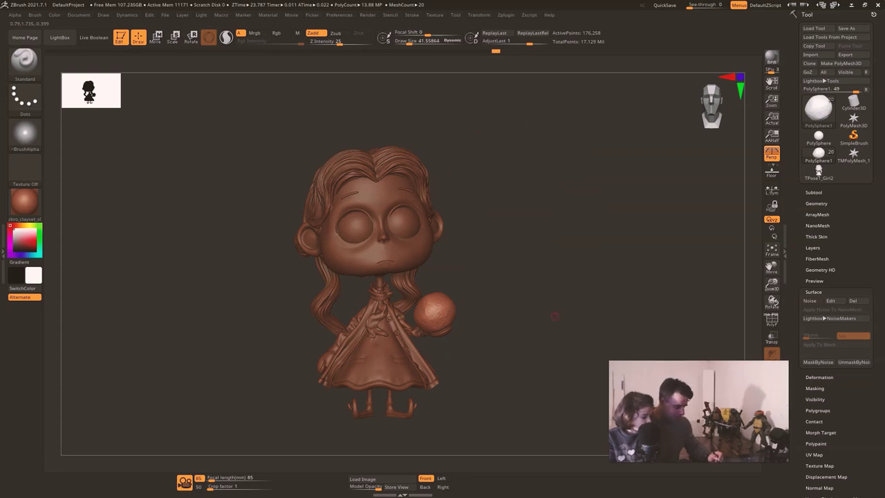
Step: Save the character tool as Girl pose, replacing the existing file of that name
{"action": "left_click", "coordinate": [816, 193]}
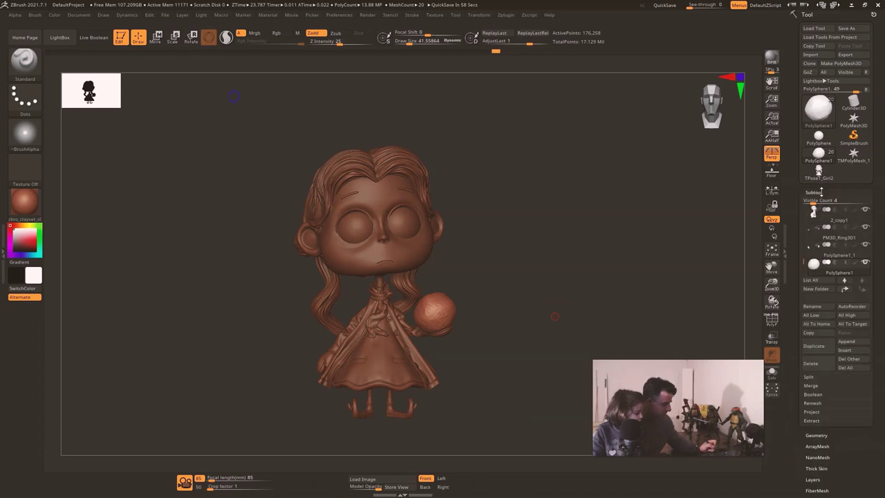
{"action": "left_click", "coordinate": [847, 28]}
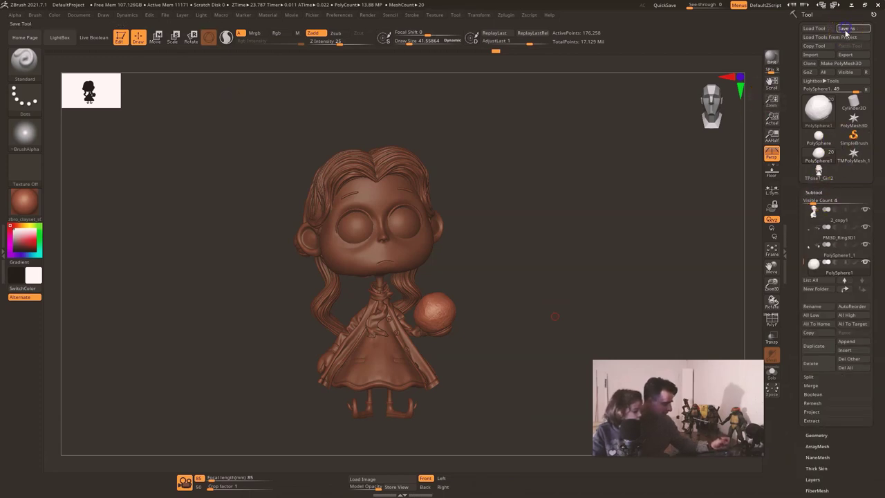
{"action": "left_click", "coordinate": [556, 206]}
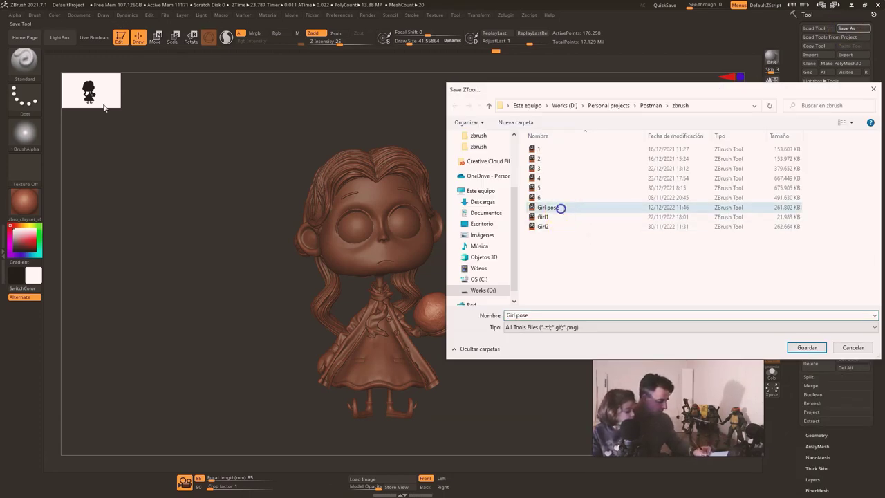
{"action": "left_click", "coordinate": [805, 347]}
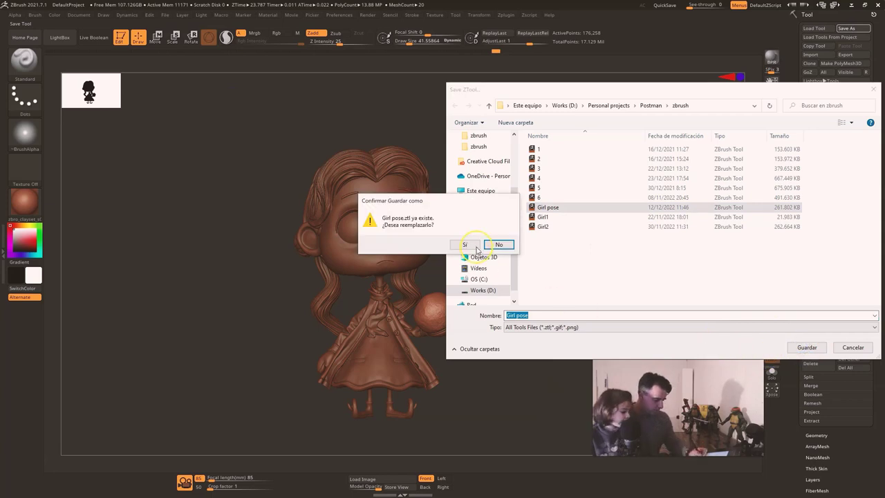
{"action": "left_click", "coordinate": [476, 247]}
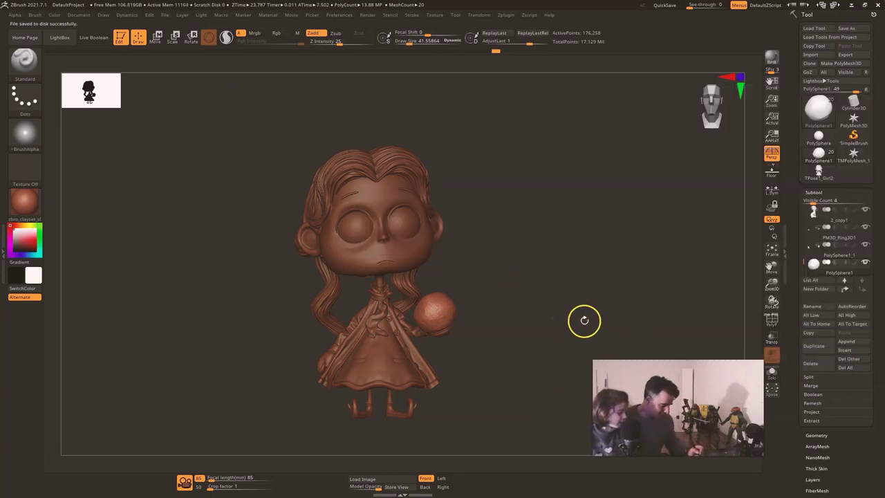
Step: Select the legs and boots subtool and move it to the end of the subtool list, below the ball
{"action": "left_click_drag", "start_coordinate": [584, 320], "coordinate": [579, 322], "text": "shift"}
{"action": "left_click", "coordinate": [408, 415], "text": "alt"}
{"action": "mouse_move", "coordinate": [466, 371]}
{"action": "left_mouse_down", "text": "alt"}
{"action": "mouse_move", "coordinate": [488, 405]}
{"action": "mouse_move", "coordinate": [463, 382]}
{"action": "mouse_move", "coordinate": [478, 398]}
{"action": "mouse_move", "coordinate": [477, 381]}
{"action": "left_mouse_up", "text": "alt"}
{"action": "right_click", "coordinate": [465, 406]}
{"action": "left_click_drag", "start_coordinate": [598, 310], "coordinate": [596, 313], "text": "shift"}
{"action": "left_click_drag", "start_coordinate": [496, 414], "coordinate": [518, 400], "text": "alt"}
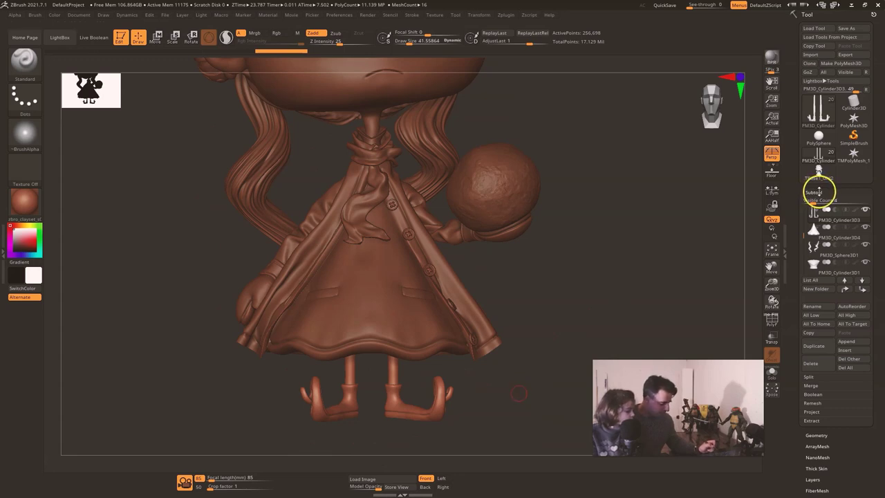
{"action": "left_click", "coordinate": [867, 290]}
{"action": "left_click", "coordinate": [865, 290]}
{"action": "left_click", "coordinate": [866, 291]}
{"action": "left_click", "coordinate": [865, 291]}
{"action": "left_click", "coordinate": [865, 290]}
{"action": "left_click", "coordinate": [865, 291]}
{"action": "left_click", "coordinate": [864, 291]}
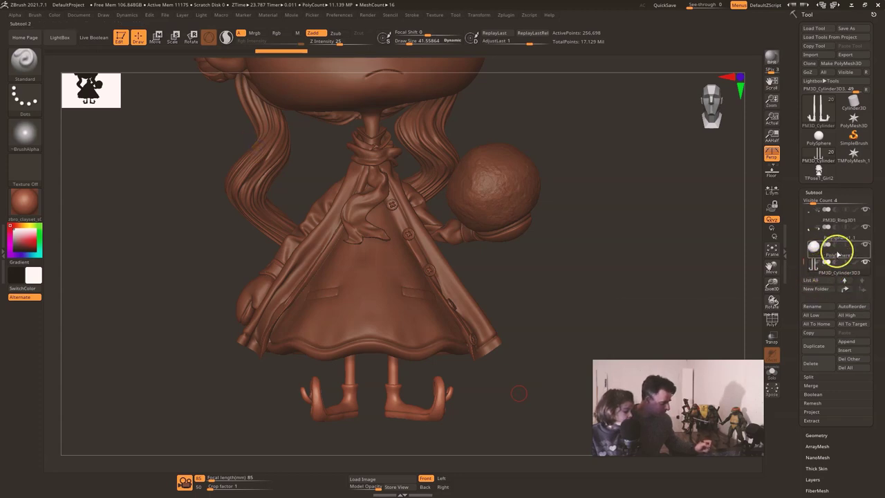
Step: Select the dress subtool and move it down the subtool list to directly below the legs
{"action": "left_click", "coordinate": [431, 349], "text": "alt"}
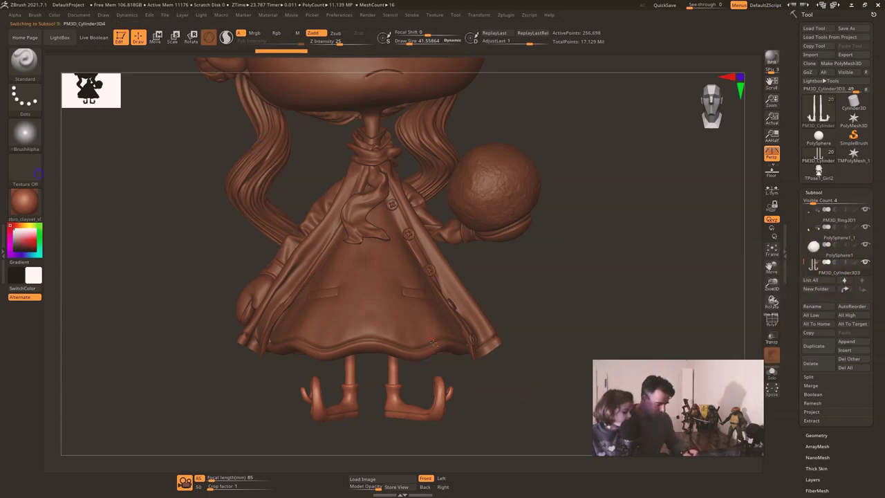
{"action": "left_click", "coordinate": [864, 290]}
{"action": "left_click", "coordinate": [864, 291]}
{"action": "left_click", "coordinate": [865, 290]}
{"action": "left_click", "coordinate": [865, 290]}
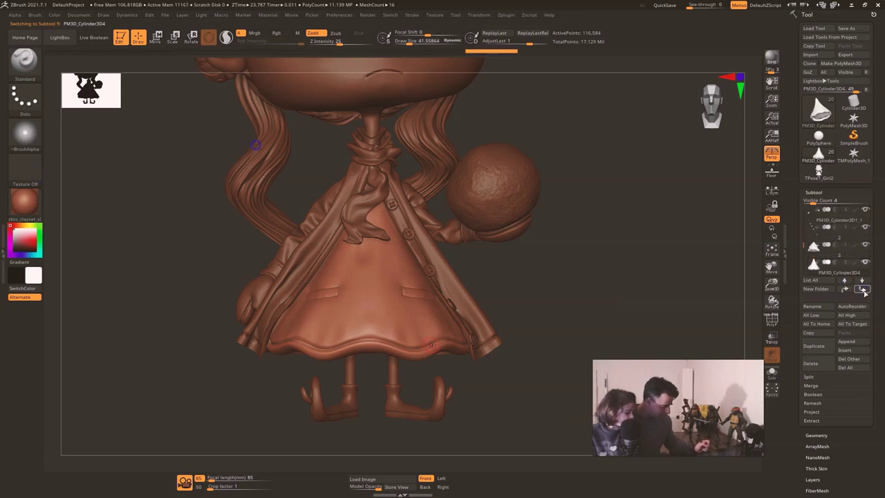
{"action": "left_click", "coordinate": [865, 290]}
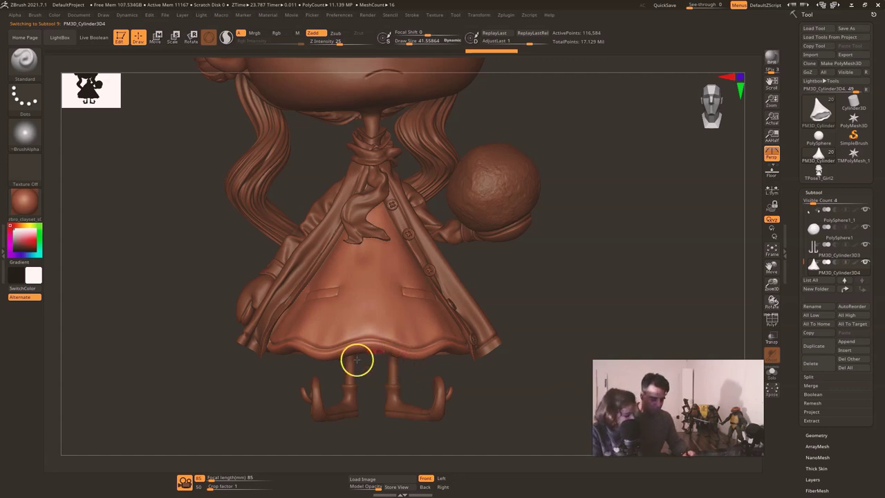
Step: Isolate the legs in Solo mode and duplicate the dress subtool
{"action": "left_click", "coordinate": [396, 368], "text": "alt"}
{"action": "left_click", "coordinate": [771, 371]}
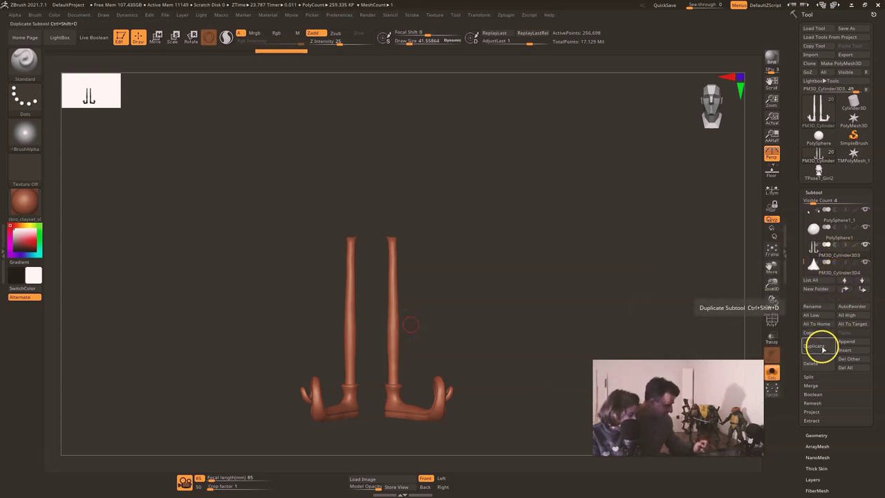
{"action": "left_click", "coordinate": [826, 267]}
{"action": "left_click", "coordinate": [815, 347]}
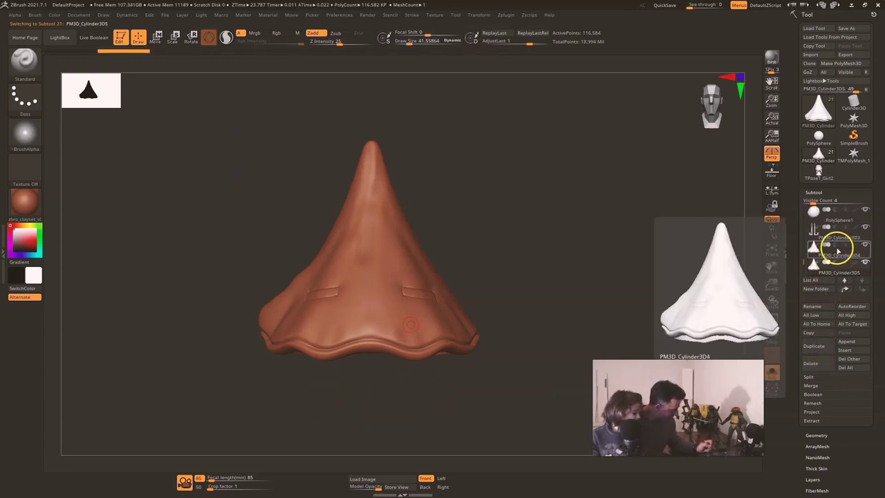
Step: Set the dress copy directly below the legs to Boolean subtraction, inspect it, and make the legs the active subtool
{"action": "left_click", "coordinate": [837, 247]}
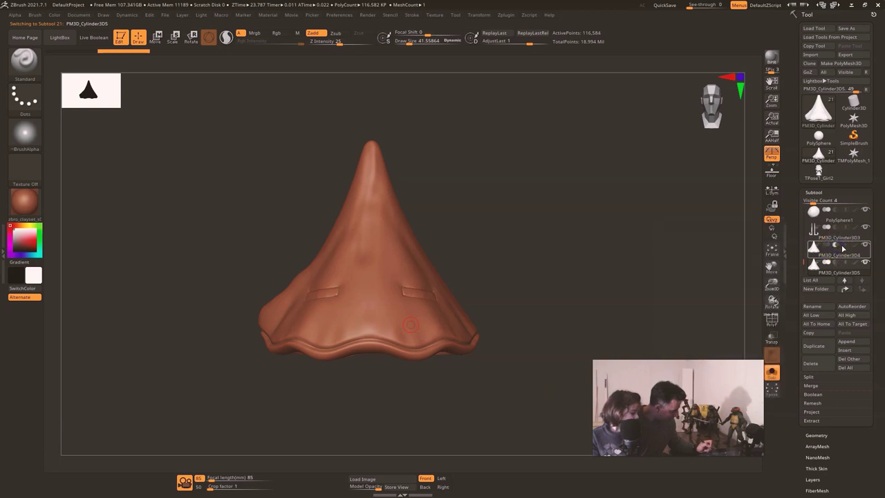
{"action": "left_click", "coordinate": [847, 246]}
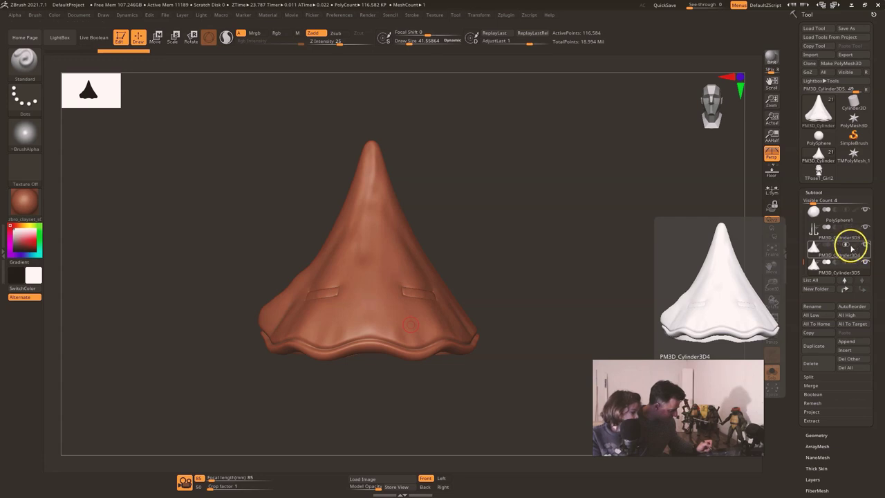
{"action": "left_click", "coordinate": [836, 249]}
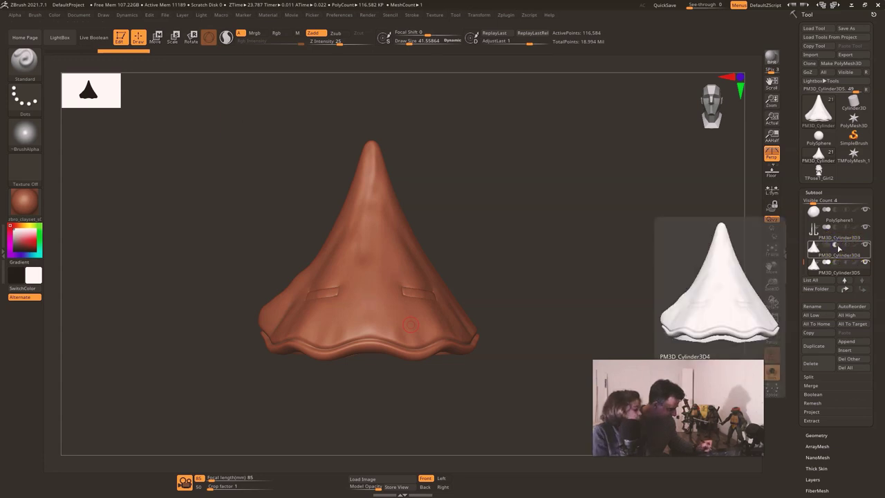
{"action": "left_click", "coordinate": [836, 233]}
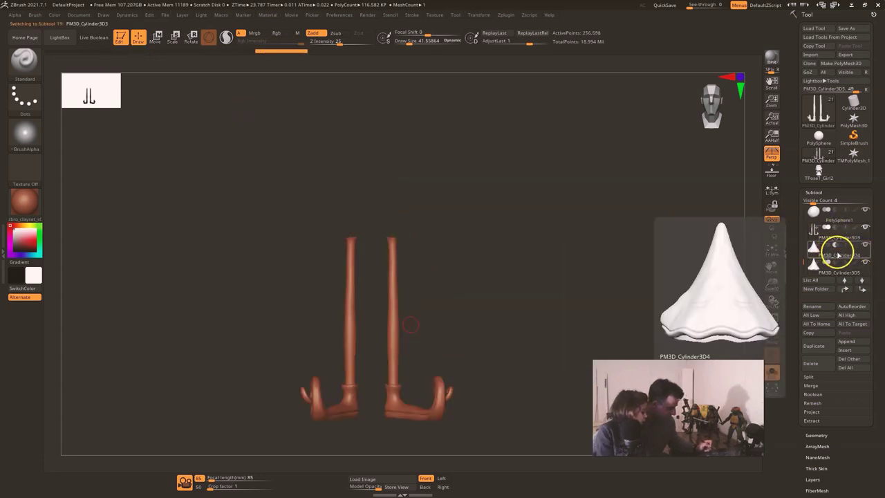
{"action": "left_click", "coordinate": [838, 251]}
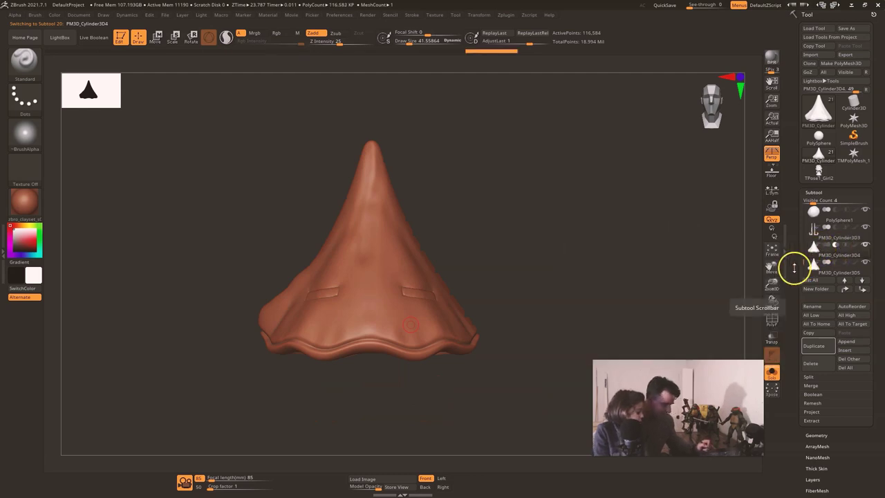
{"action": "left_click_drag", "start_coordinate": [478, 367], "coordinate": [483, 406]}
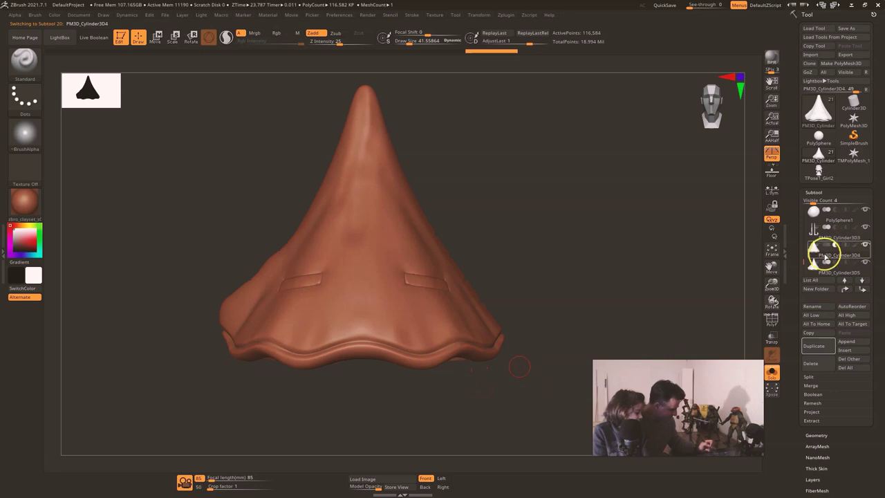
{"action": "left_click", "coordinate": [830, 233]}
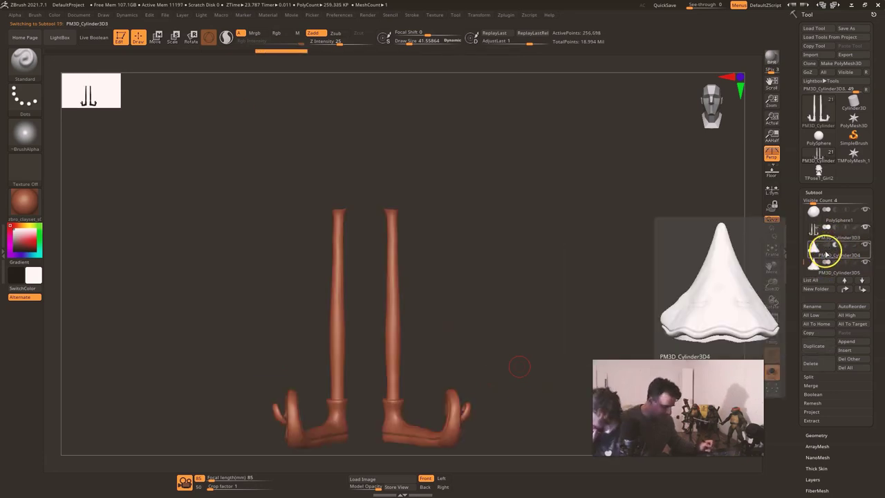
Step: Remesh the legs with DynaMesh at its existing resolution and return to the subtool list
{"action": "left_click", "coordinate": [823, 193]}
{"action": "left_click", "coordinate": [828, 203]}
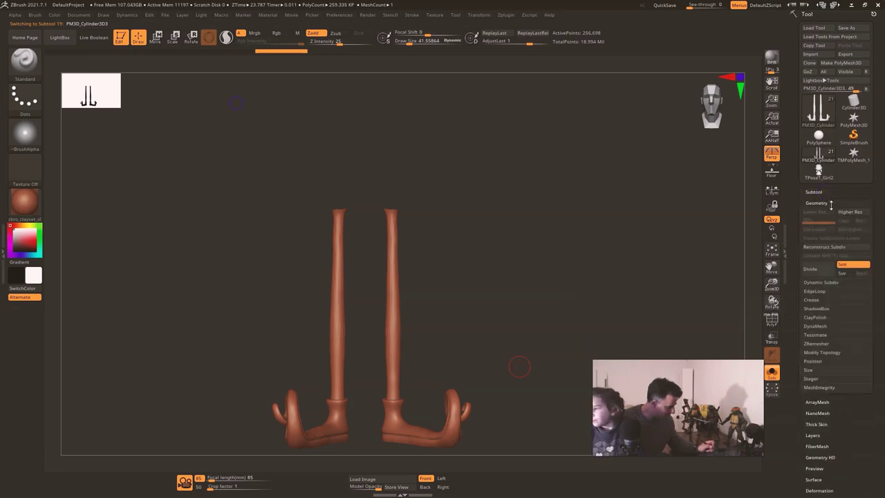
{"action": "left_click", "coordinate": [817, 326]}
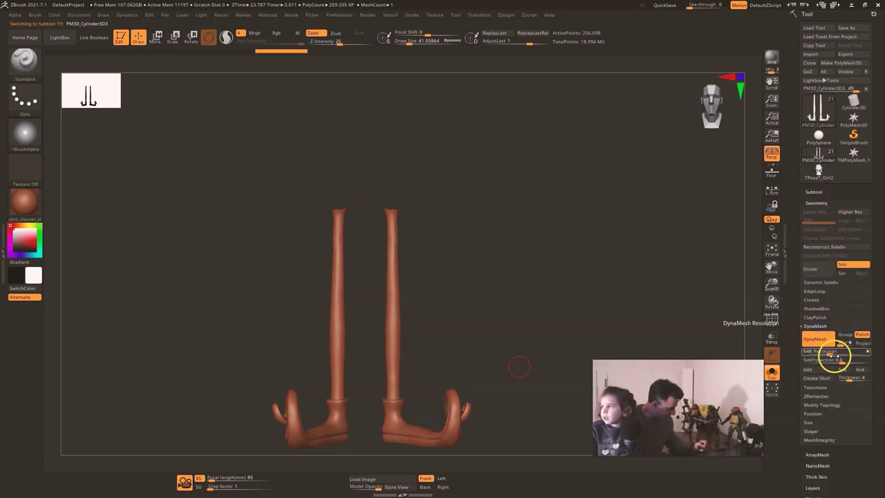
{"action": "left_click_drag", "start_coordinate": [567, 267], "coordinate": [676, 343], "text": "ctrl"}
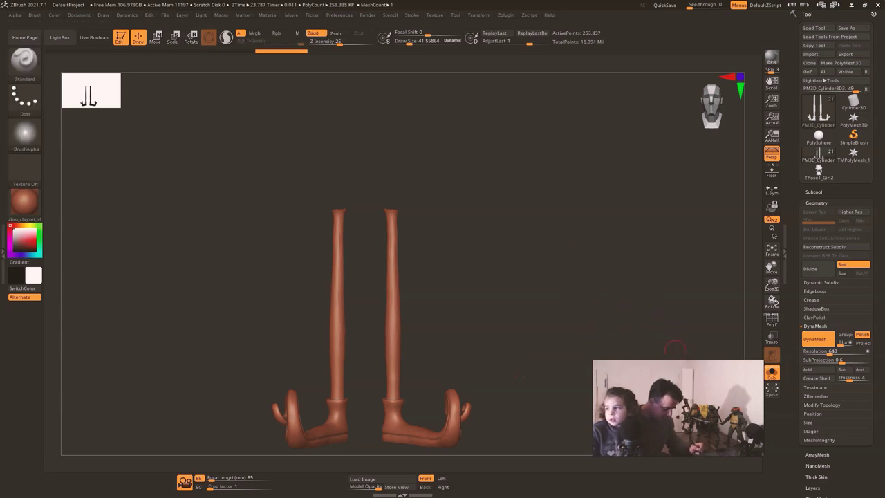
{"action": "left_click", "coordinate": [822, 202]}
{"action": "left_click", "coordinate": [823, 192]}
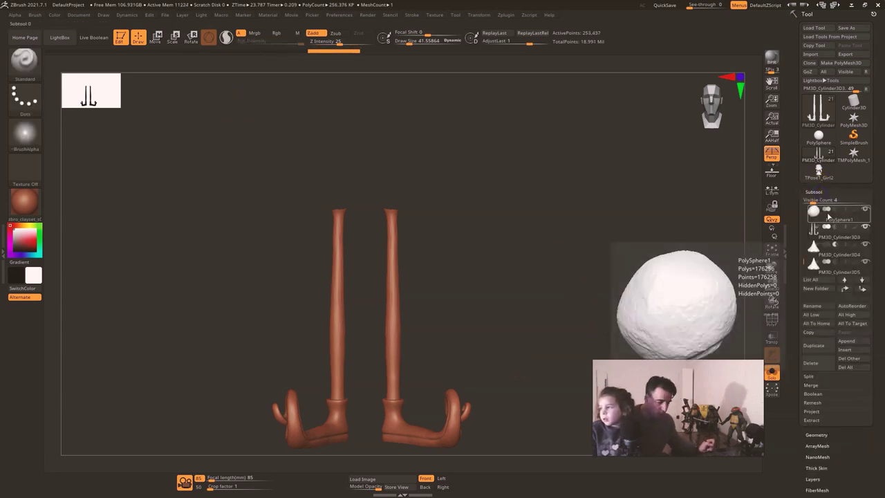
Step: Merge the legs down with the subtractive dress copy and update the DynaMesh to cut away the hidden upper legs
{"action": "left_click", "coordinate": [825, 253]}
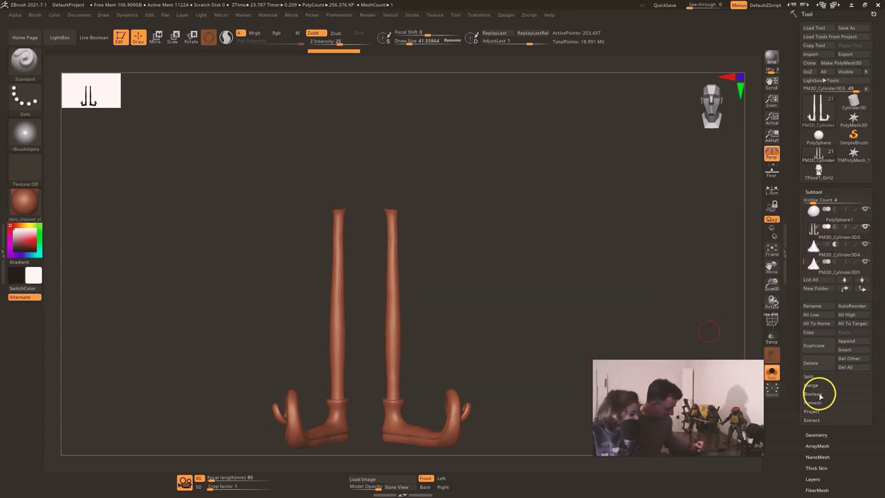
{"action": "left_click", "coordinate": [818, 386]}
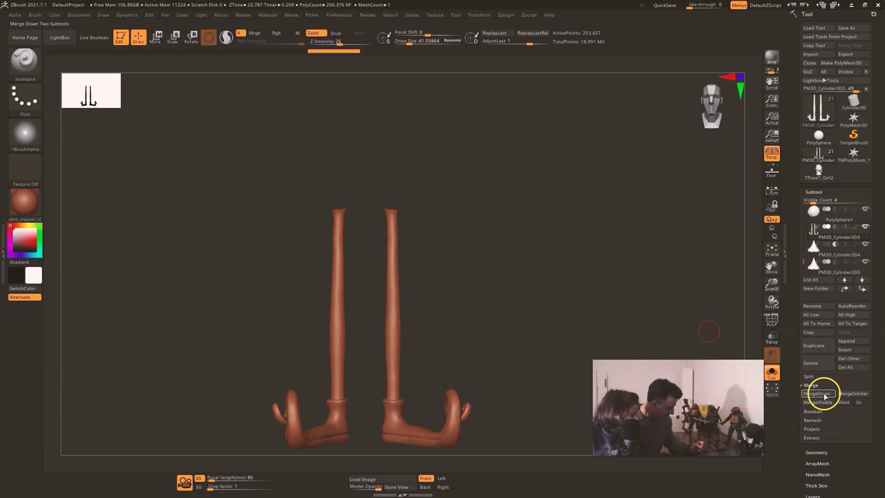
{"action": "left_click", "coordinate": [829, 394]}
{"action": "left_click", "coordinate": [625, 414]}
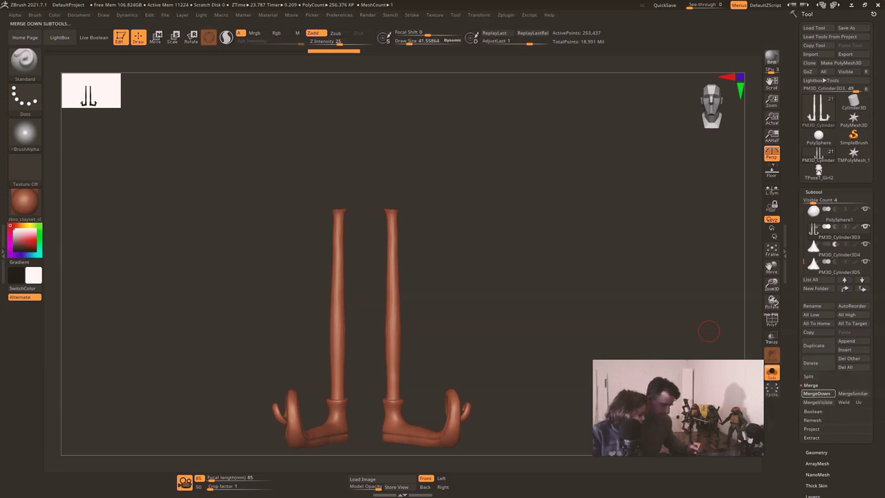
{"action": "left_click_drag", "start_coordinate": [581, 233], "coordinate": [657, 317], "text": "ctrl"}
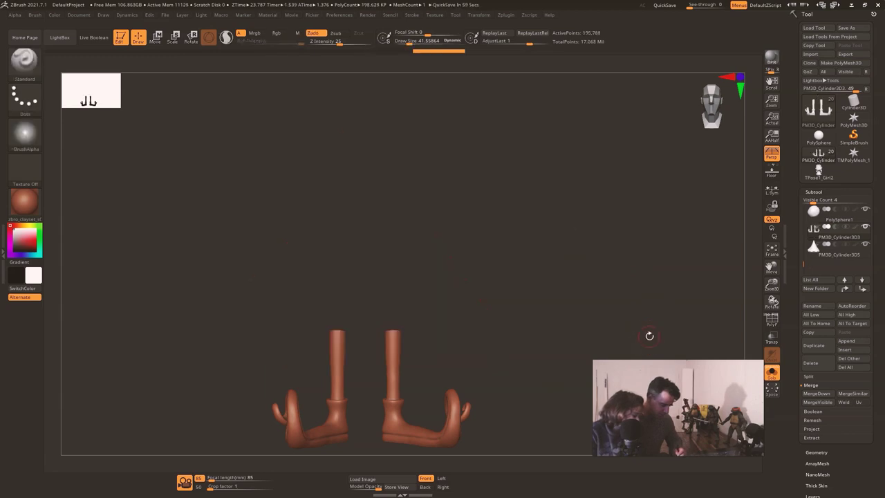
Step: Inspect the cut leg tops from above and turn Solo off to show the full character
{"action": "left_click_drag", "start_coordinate": [118, 157], "coordinate": [73, 228]}
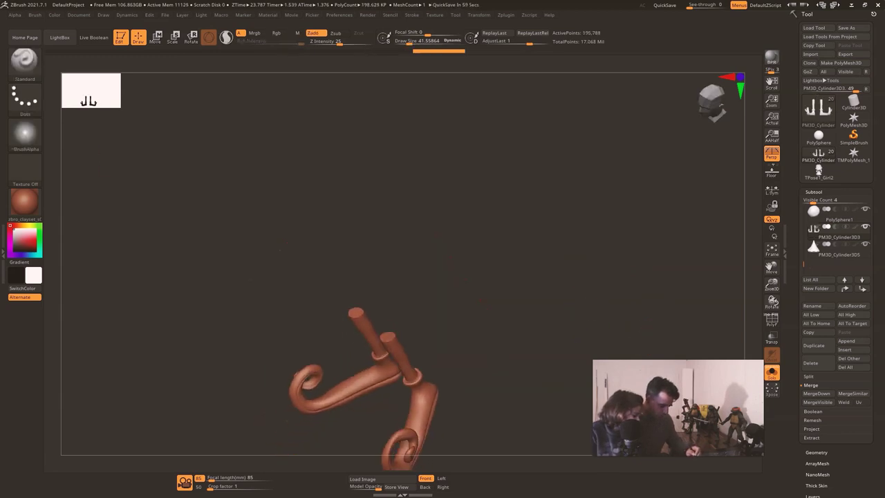
{"action": "left_click_drag", "start_coordinate": [421, 346], "coordinate": [519, 312]}
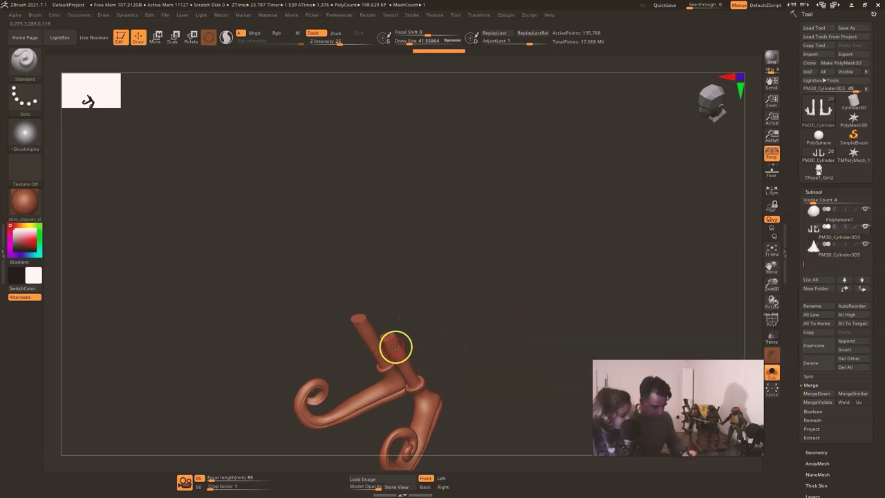
{"action": "left_click", "coordinate": [770, 372]}
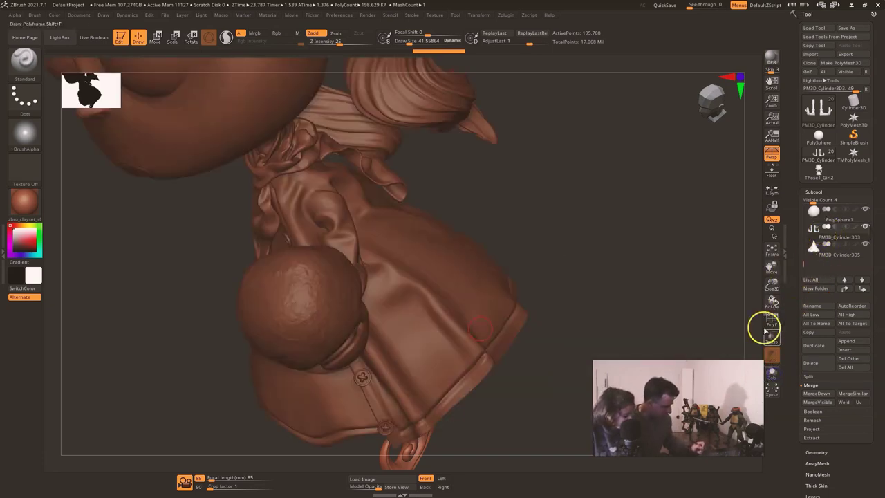
Step: Isolate the legs subtool, bring the cut leg tops into view, and choose the teton insert brush
{"action": "left_click_drag", "start_coordinate": [619, 216], "coordinate": [614, 260]}
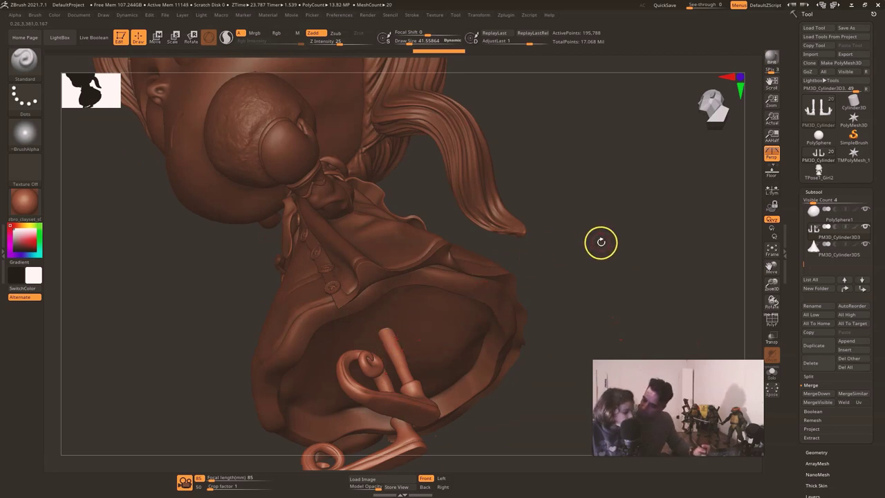
{"action": "left_click_drag", "start_coordinate": [598, 244], "coordinate": [618, 271]}
{"action": "left_click", "coordinate": [772, 374]}
{"action": "left_click_drag", "start_coordinate": [507, 305], "coordinate": [498, 398]}
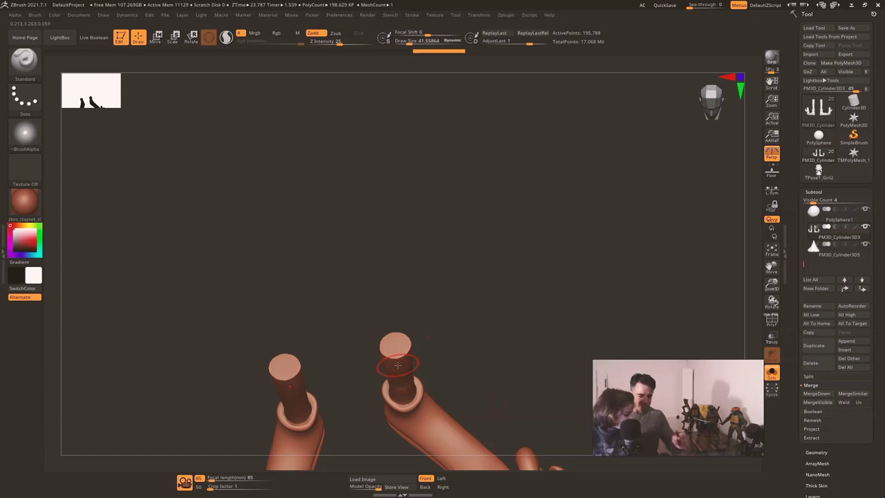
{"action": "left_click", "coordinate": [28, 66]}
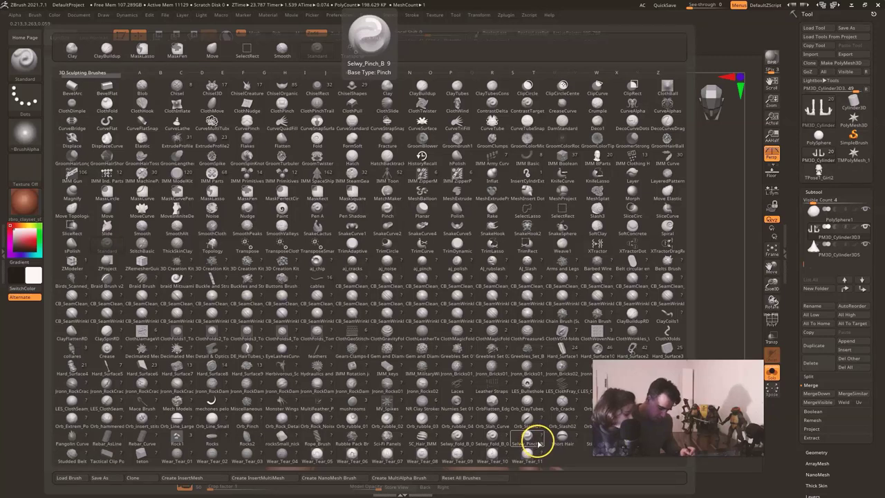
{"action": "left_click", "coordinate": [143, 454]}
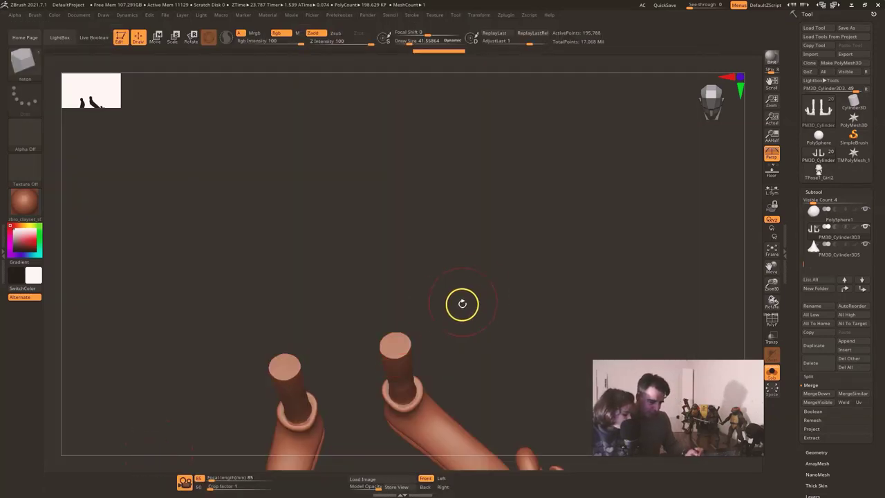
{"action": "left_click_drag", "start_coordinate": [397, 348], "coordinate": [419, 385]}
{"action": "left_click_drag", "start_coordinate": [504, 419], "coordinate": [495, 300]}
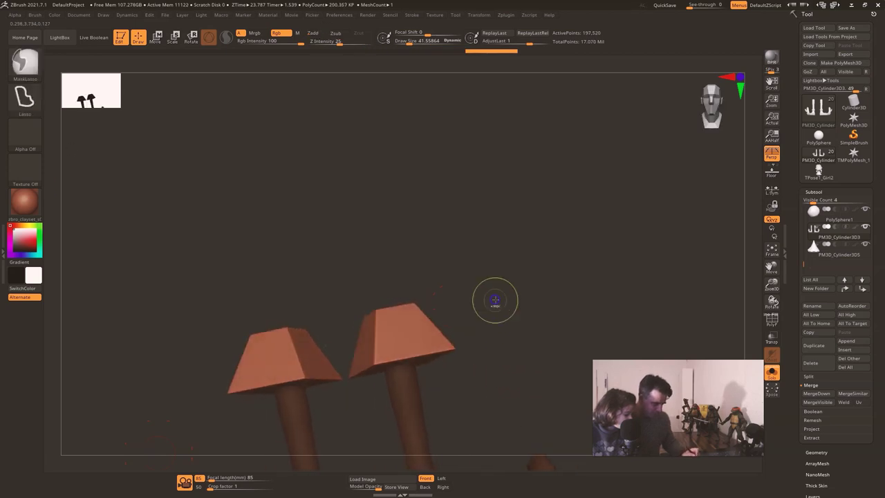
{"action": "key", "text": "ctrl+z"}
{"action": "left_click_drag", "start_coordinate": [485, 337], "coordinate": [501, 412]}
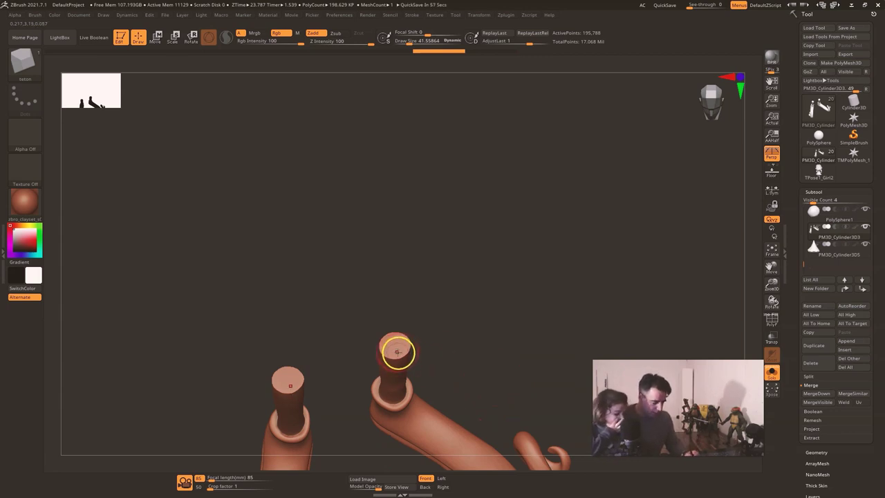
{"action": "key", "text": "s"}
{"action": "key", "text": "d"}
{"action": "left_click", "coordinate": [417, 379]}
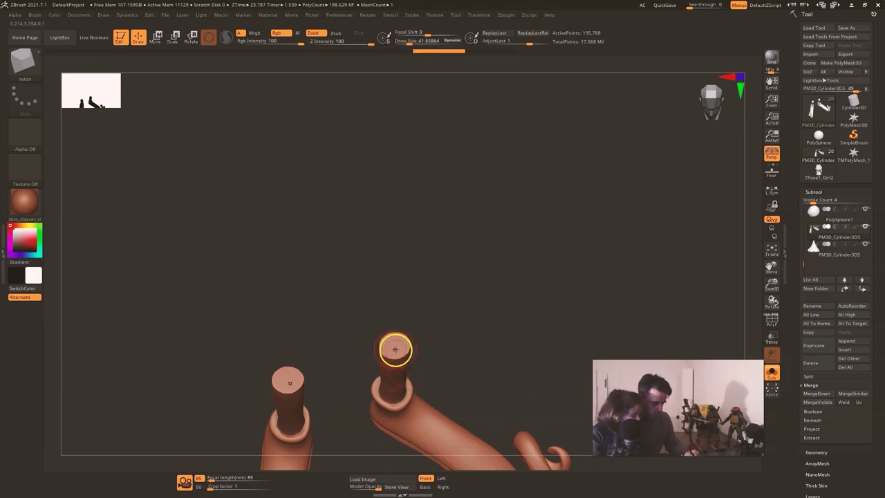
{"action": "key", "text": "F1"}
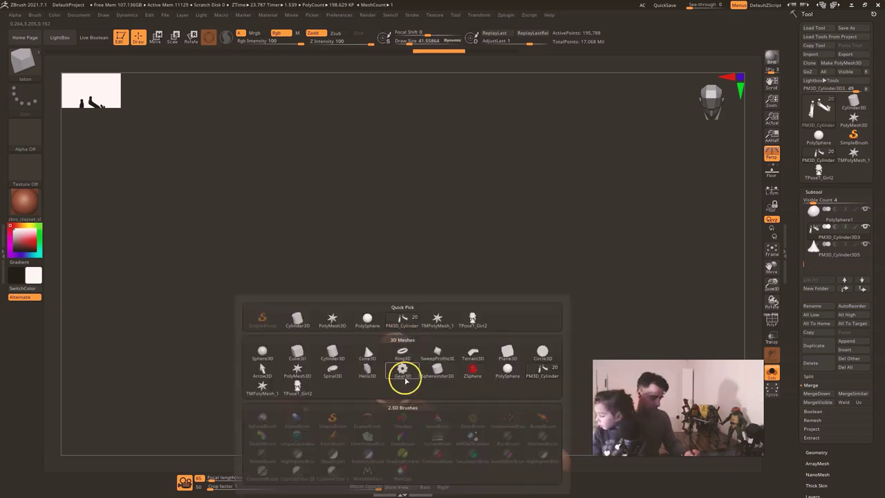
{"action": "mouse_move", "coordinate": [392, 351]}
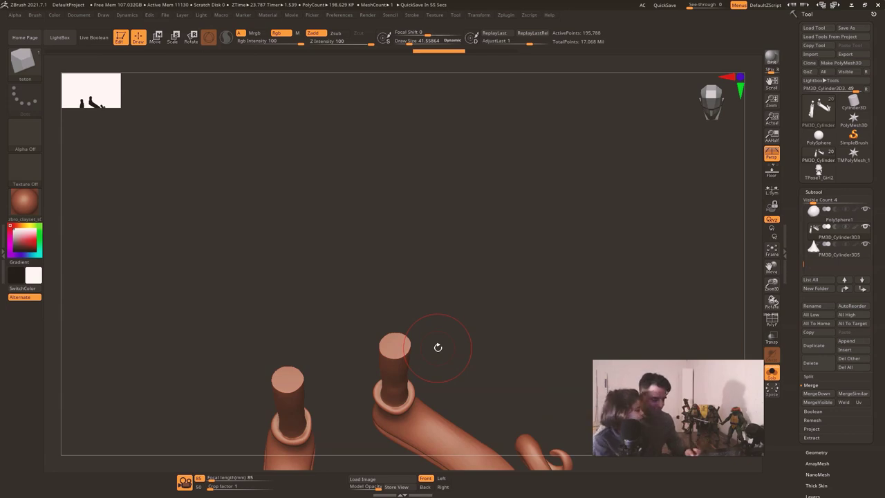
Step: Reduce the draw size to about 21 and insert a small teton peg on each cut leg top
{"action": "left_click_drag", "start_coordinate": [401, 351], "coordinate": [397, 351]}
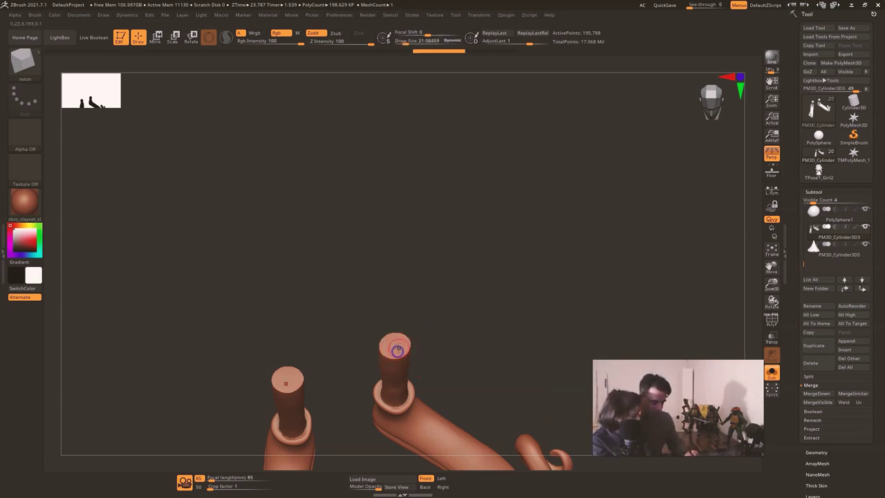
{"action": "left_click_drag", "start_coordinate": [467, 303], "coordinate": [470, 351]}
{"action": "left_click_drag", "start_coordinate": [450, 274], "coordinate": [469, 361], "text": "alt"}
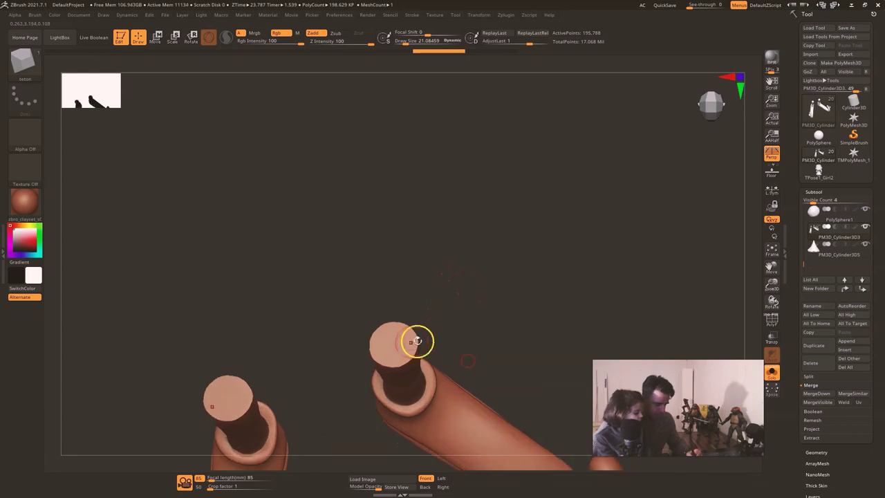
{"action": "left_click_drag", "start_coordinate": [392, 344], "coordinate": [399, 353]}
{"action": "key", "text": "ctrl+z"}
{"action": "left_click", "coordinate": [399, 353], "text": "ctrl+shift"}
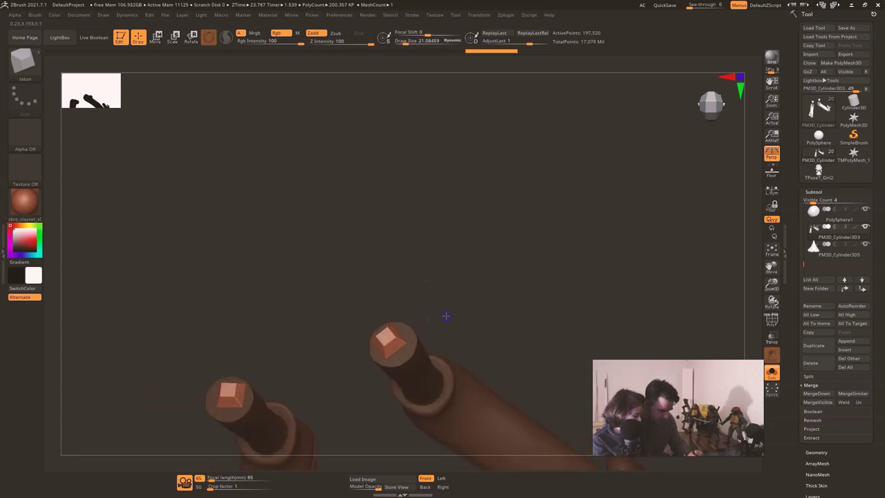
Step: Adjust the inserted pegs with the transform gizmo so they sit centred on the leg tops
{"action": "key", "text": "w"}
{"action": "left_click_drag", "start_coordinate": [352, 299], "coordinate": [355, 302]}
{"action": "left_click_drag", "start_coordinate": [355, 381], "coordinate": [353, 381]}
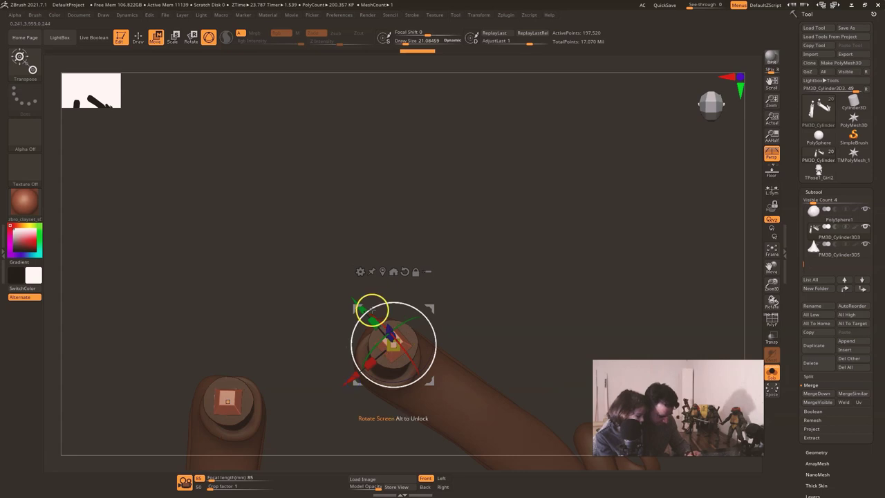
{"action": "left_click_drag", "start_coordinate": [363, 308], "coordinate": [362, 309]}
{"action": "mouse_move", "coordinate": [507, 298]}
{"action": "left_mouse_down"}
{"action": "mouse_move", "coordinate": [485, 220]}
{"action": "mouse_move", "coordinate": [513, 288]}
{"action": "left_mouse_up"}
{"action": "key", "text": "q"}
Step: Examine the pegged legs beneath the dress with Solo off, then isolate them again and check the pegs up close
{"action": "mouse_move", "coordinate": [464, 350]}
{"action": "left_mouse_down"}
{"action": "mouse_move", "coordinate": [593, 297]}
{"action": "mouse_move", "coordinate": [626, 339]}
{"action": "mouse_move", "coordinate": [619, 370]}
{"action": "mouse_move", "coordinate": [617, 298]}
{"action": "mouse_move", "coordinate": [602, 285]}
{"action": "left_mouse_up"}
{"action": "left_click_drag", "start_coordinate": [491, 338], "coordinate": [556, 348]}
{"action": "left_click", "coordinate": [769, 377]}
{"action": "left_click_drag", "start_coordinate": [476, 399], "coordinate": [513, 200], "text": "alt"}
{"action": "left_click_drag", "start_coordinate": [502, 312], "coordinate": [520, 298]}
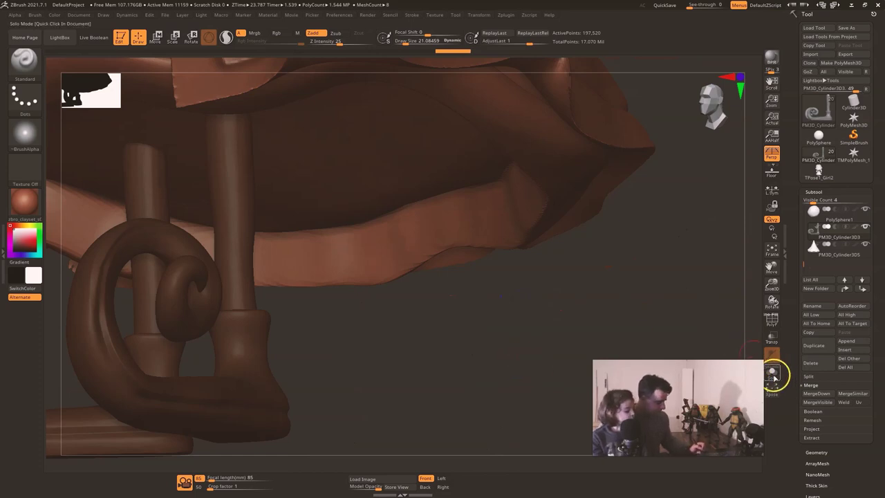
{"action": "left_click", "coordinate": [772, 373]}
{"action": "left_click_drag", "start_coordinate": [533, 312], "coordinate": [466, 308]}
{"action": "mouse_move", "coordinate": [475, 397]}
{"action": "left_mouse_down"}
{"action": "mouse_move", "coordinate": [457, 360]}
{"action": "mouse_move", "coordinate": [497, 341]}
{"action": "left_mouse_up"}
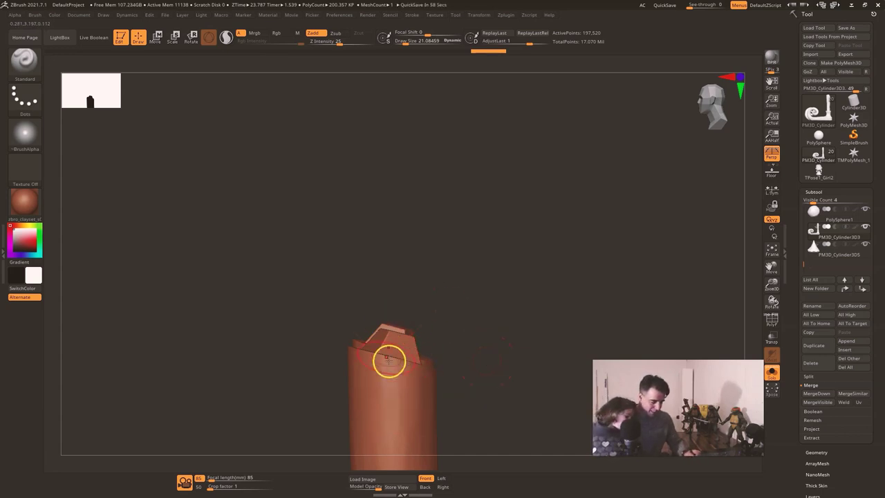
{"action": "left_click_drag", "start_coordinate": [452, 320], "coordinate": [407, 350]}
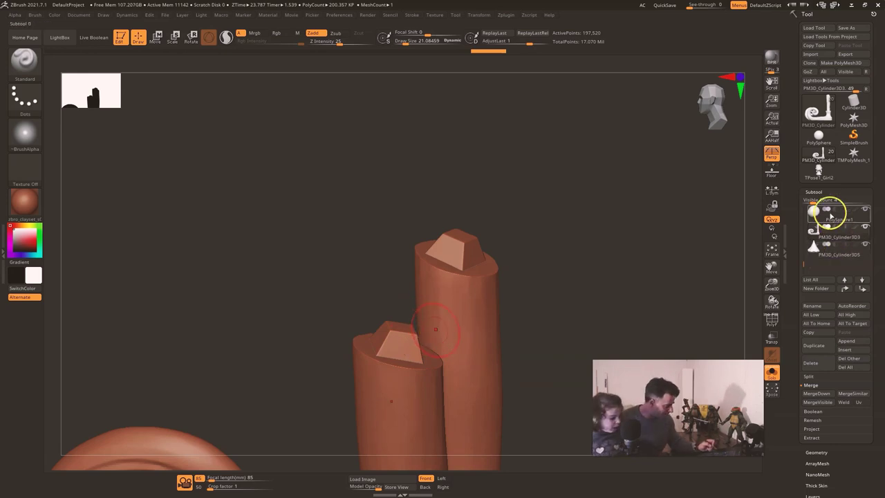
{"action": "mouse_move", "coordinate": [814, 233]}
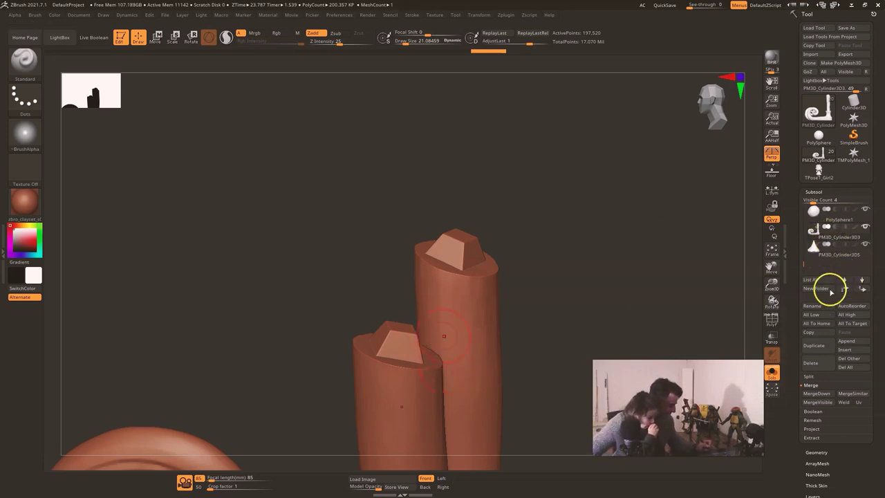
Step: Duplicate the legs subtool, move the copy below the dress, and set it to Boolean subtraction
{"action": "left_click", "coordinate": [826, 347]}
{"action": "left_click", "coordinate": [864, 289]}
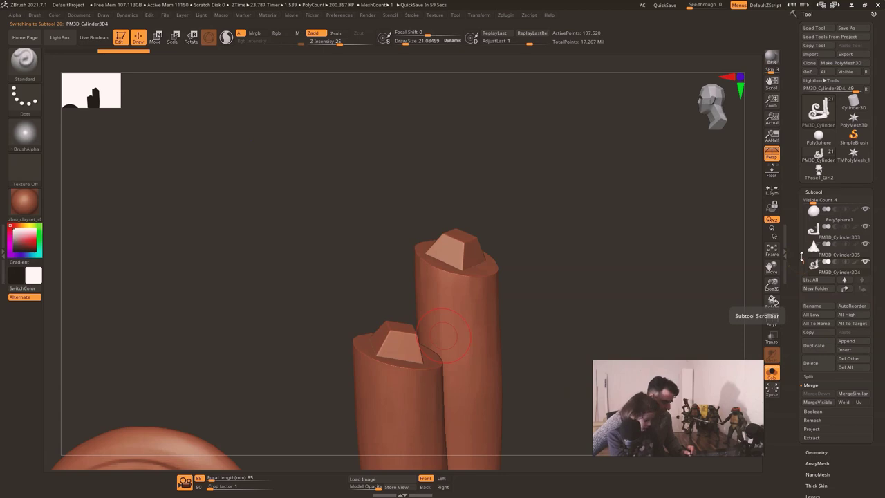
{"action": "mouse_move", "coordinate": [838, 268]}
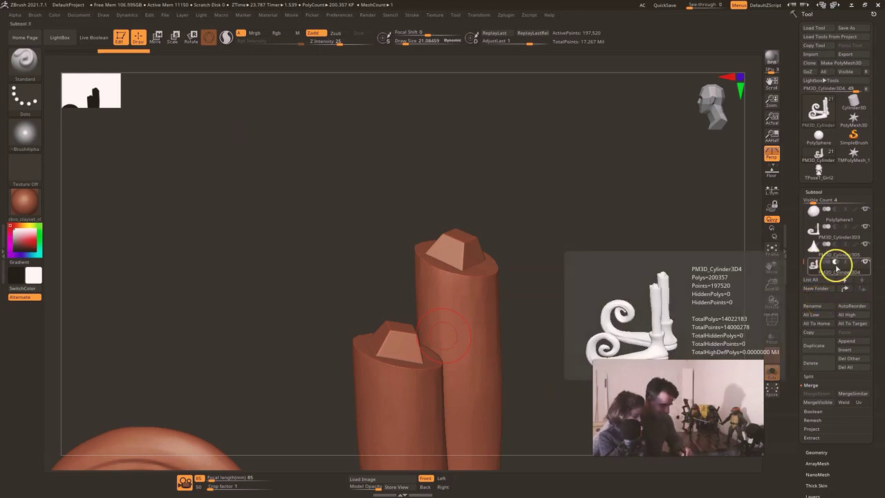
{"action": "right_click_drag", "start_coordinate": [543, 298], "coordinate": [548, 324], "text": "ctrl"}
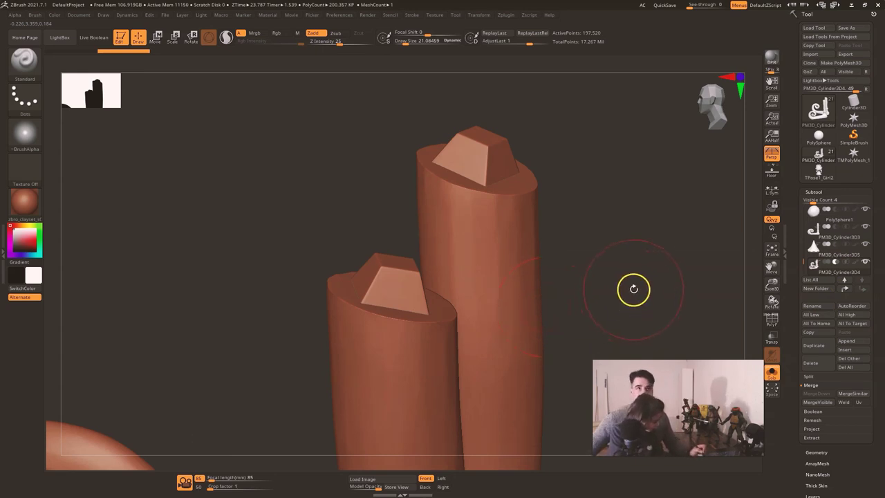
Step: Mask the leg copy so only the pegs remain unmasked, and centre the gizmo on the unmasked peg
{"action": "key", "text": "w"}
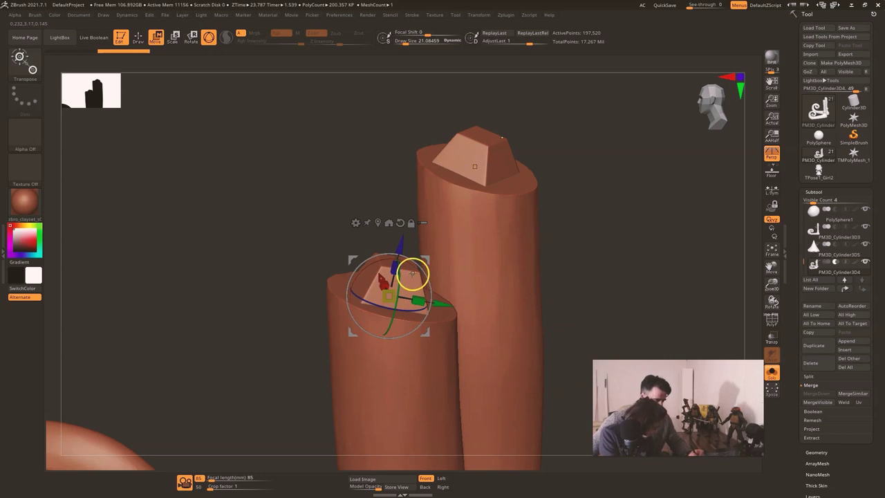
{"action": "key", "text": "ctrl+shift+z"}
{"action": "key", "text": "ctrl+z"}
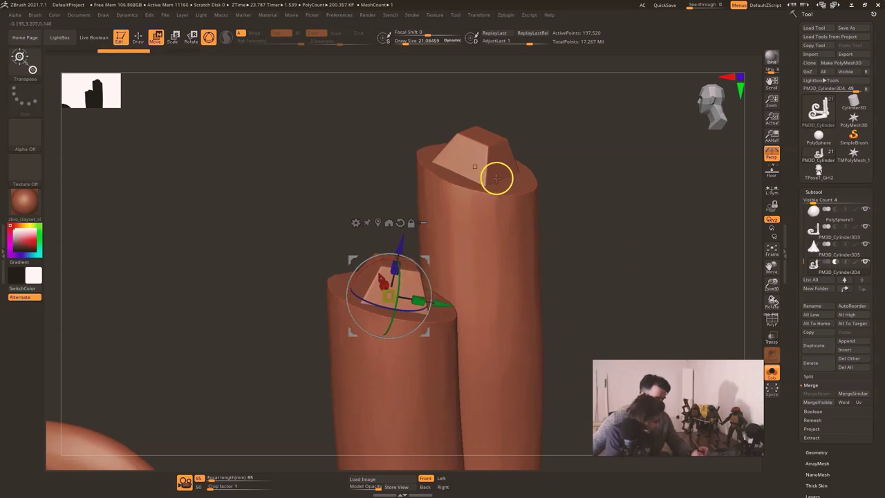
{"action": "left_click", "coordinate": [495, 147], "text": "ctrl"}
{"action": "left_click_drag", "start_coordinate": [565, 122], "coordinate": [477, 132]}
{"action": "right_click_drag", "start_coordinate": [525, 192], "coordinate": [681, 260], "text": "alt"}
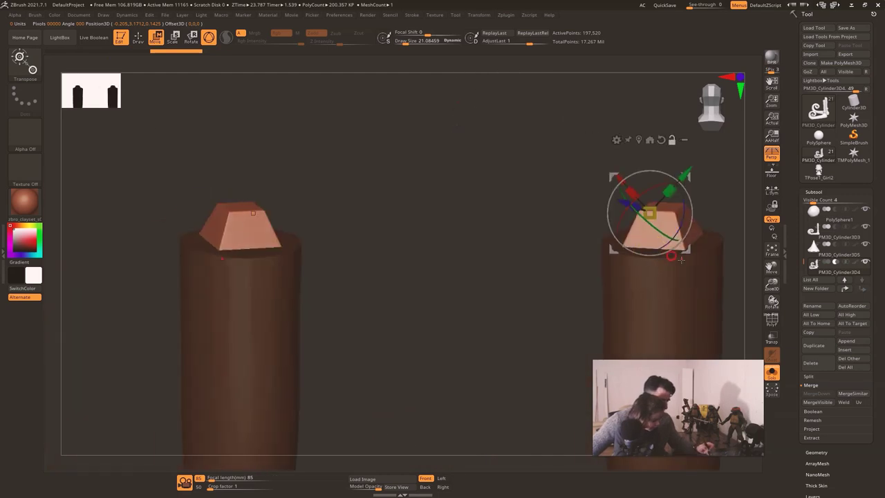
{"action": "left_click", "coordinate": [639, 142]}
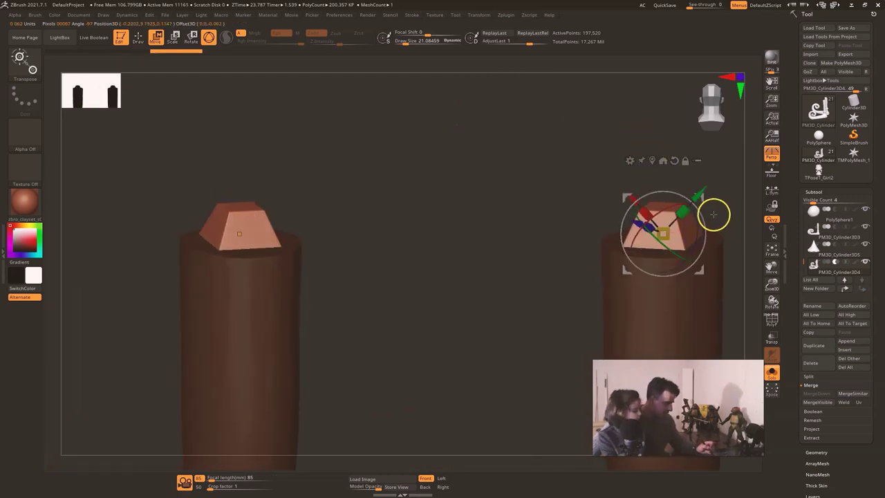
{"action": "left_click", "coordinate": [679, 245]}
Step: Try a slight Inflate deformation on the unmasked pegs of the leg copy
{"action": "left_click", "coordinate": [820, 192]}
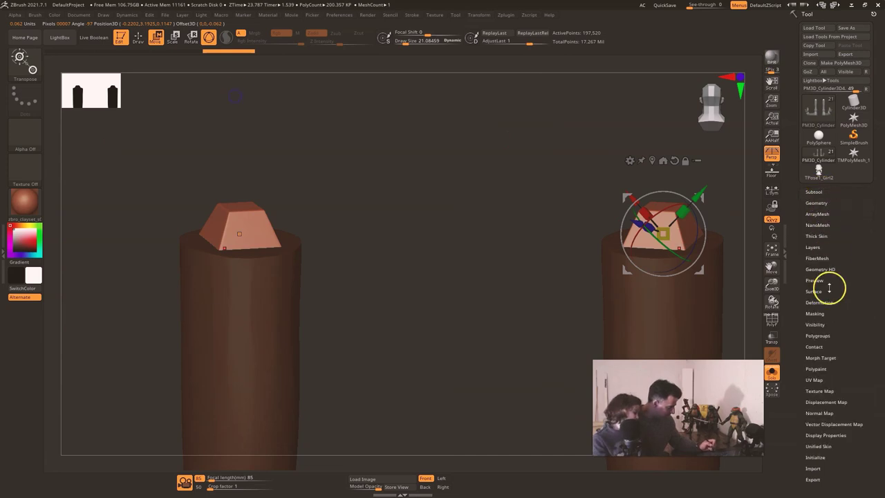
{"action": "left_click", "coordinate": [832, 302]}
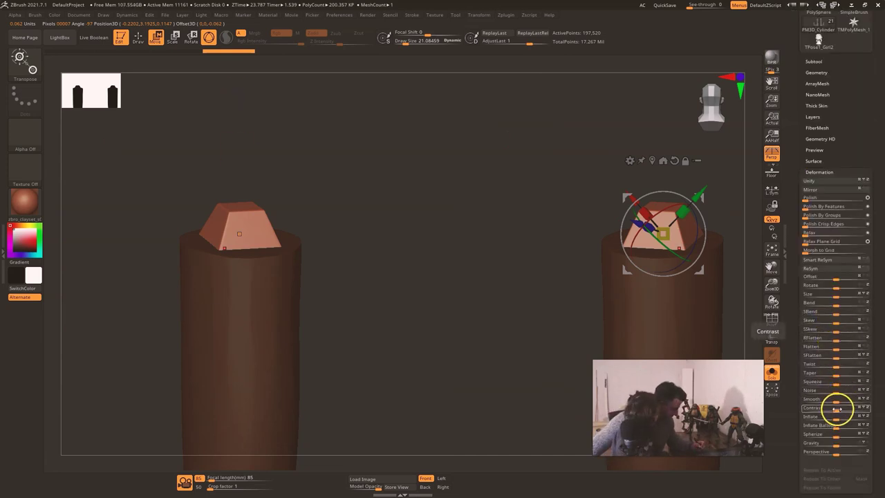
{"action": "left_click_drag", "start_coordinate": [837, 419], "coordinate": [838, 419]}
{"action": "mouse_move", "coordinate": [469, 365]}
{"action": "left_mouse_down"}
{"action": "mouse_move", "coordinate": [502, 369]}
{"action": "mouse_move", "coordinate": [504, 382]}
{"action": "left_mouse_up"}
Step: Reduce the draw size to about 9 and clean up the small stray spots near the leg tops
{"action": "key", "text": "q"}
{"action": "key", "text": "s"}
{"action": "left_click_drag", "start_coordinate": [616, 311], "coordinate": [612, 309]}
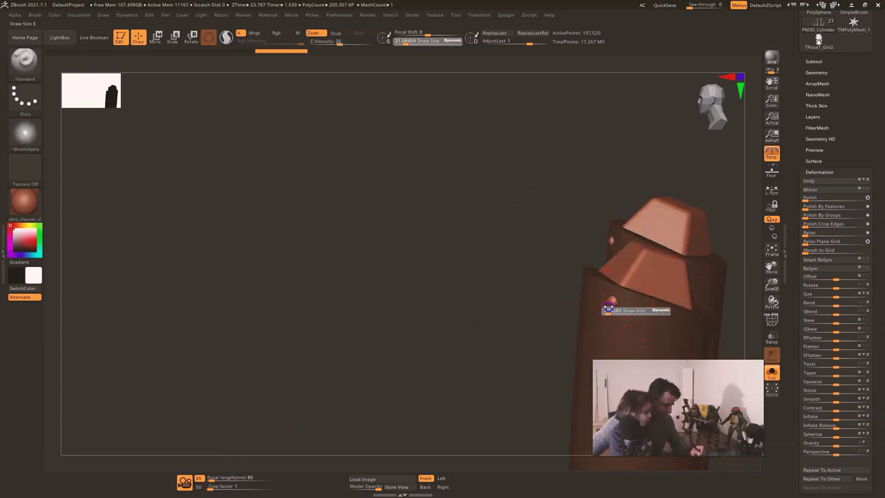
{"action": "key", "text": "shift"}
{"action": "left_click_drag", "start_coordinate": [519, 356], "coordinate": [525, 351]}
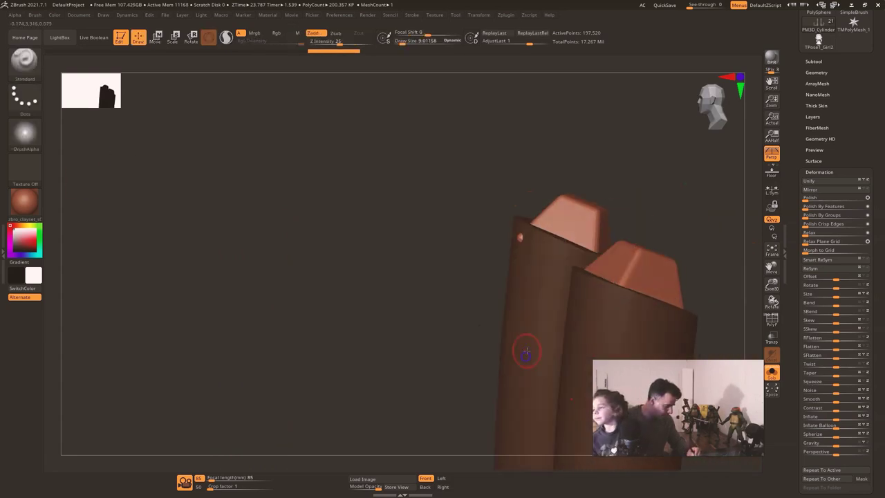
{"action": "left_click_drag", "start_coordinate": [443, 371], "coordinate": [454, 371]}
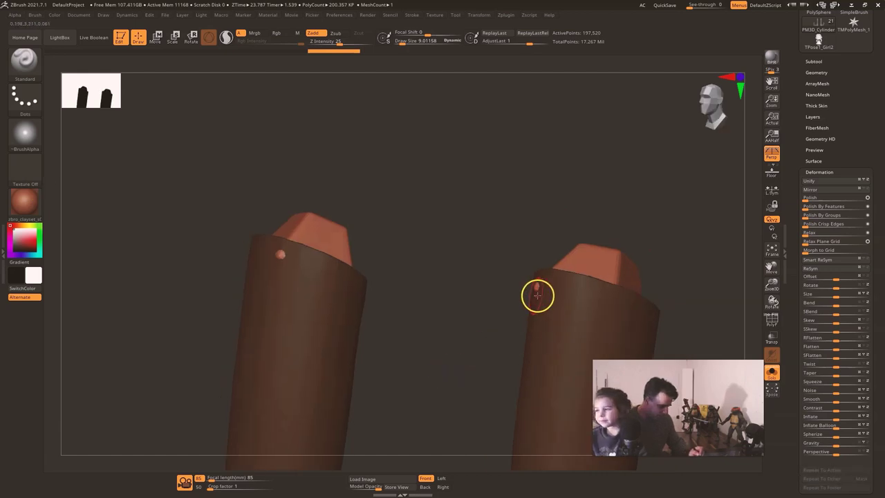
{"action": "key", "text": "shift"}
{"action": "left_click_drag", "start_coordinate": [526, 302], "coordinate": [479, 355]}
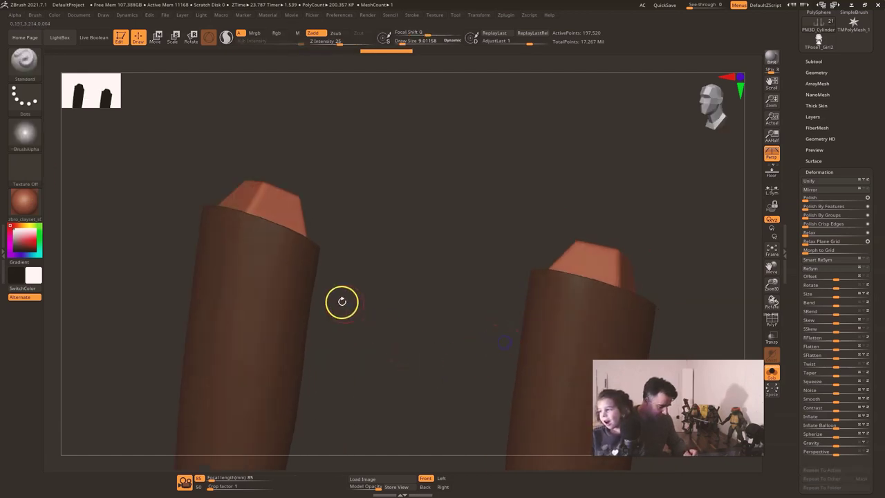
Step: Compare the pegs before and after inflating, and undo the inflation and the spot cleanup
{"action": "mouse_move", "coordinate": [389, 231]}
{"action": "left_mouse_down"}
{"action": "mouse_move", "coordinate": [493, 270]}
{"action": "mouse_move", "coordinate": [495, 262]}
{"action": "left_mouse_up"}
{"action": "mouse_move", "coordinate": [547, 251]}
{"action": "left_mouse_down"}
{"action": "mouse_move", "coordinate": [579, 258]}
{"action": "mouse_move", "coordinate": [563, 287]}
{"action": "mouse_move", "coordinate": [673, 283]}
{"action": "mouse_move", "coordinate": [682, 270]}
{"action": "mouse_move", "coordinate": [624, 275]}
{"action": "mouse_move", "coordinate": [518, 401]}
{"action": "mouse_move", "coordinate": [583, 311]}
{"action": "mouse_move", "coordinate": [622, 303]}
{"action": "left_mouse_up"}
{"action": "left_click_drag", "start_coordinate": [617, 302], "coordinate": [617, 310]}
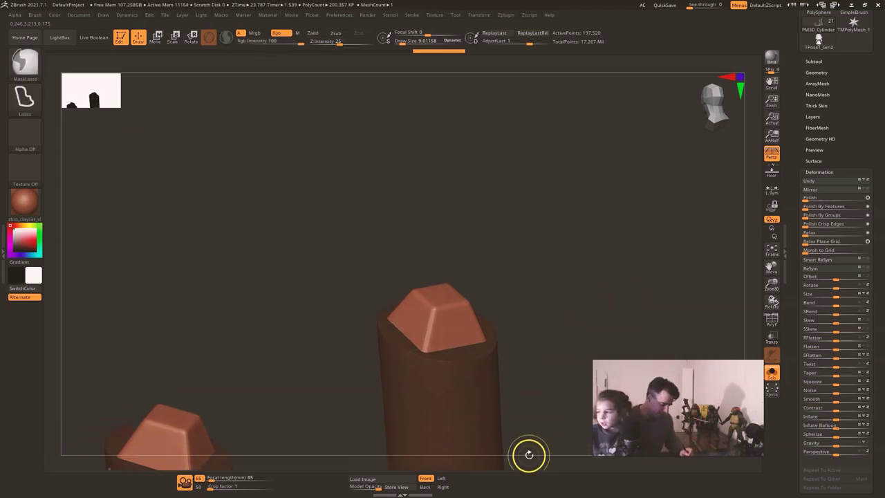
{"action": "key", "text": "ctrl+z"}
{"action": "key", "text": "ctrl+shift+z"}
{"action": "key", "text": "ctrl+z"}
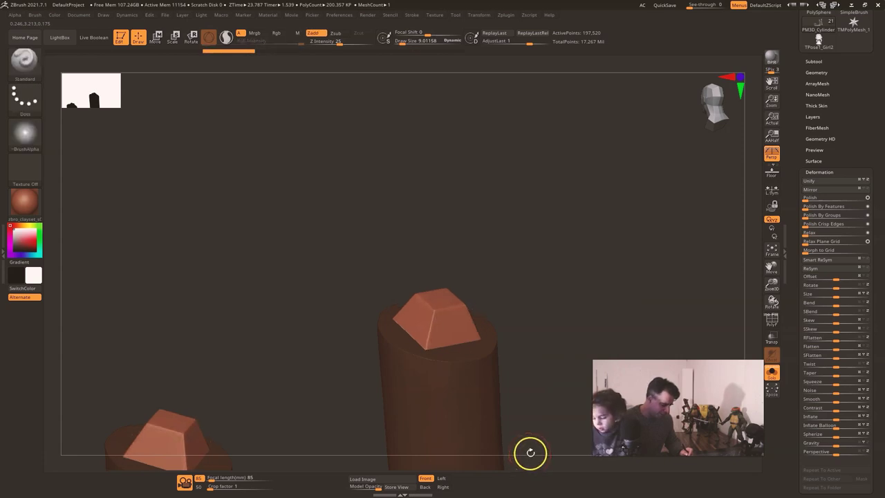
Step: Reapply a smaller Inflate deformation to the unmasked pegs and check them from the side
{"action": "left_click", "coordinate": [837, 418]}
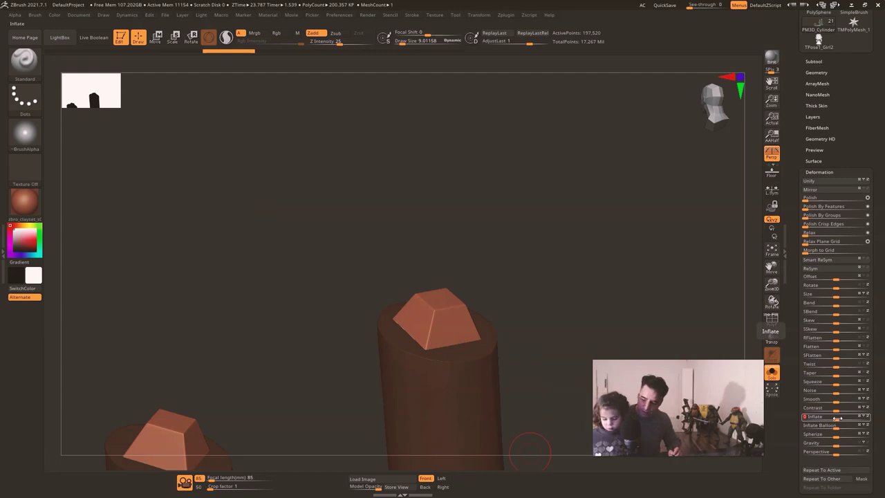
{"action": "key", "text": "Return"}
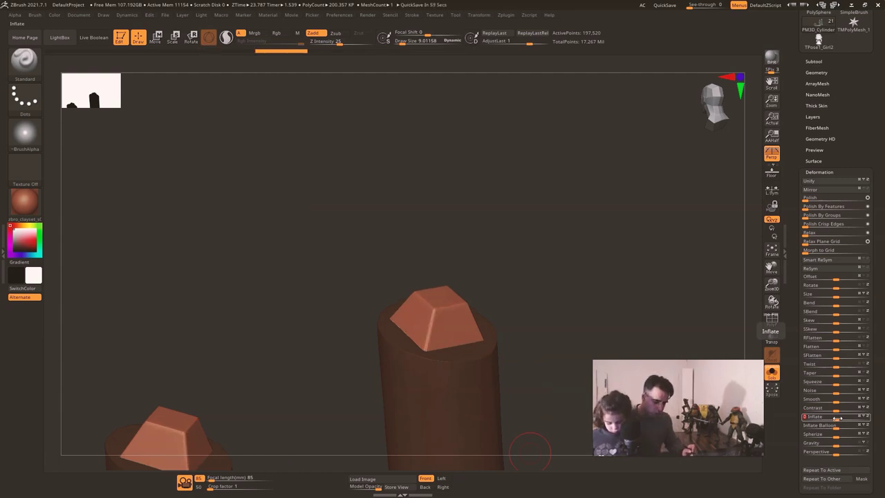
{"action": "mouse_move", "coordinate": [621, 307]}
{"action": "left_mouse_down"}
{"action": "mouse_move", "coordinate": [669, 308]}
{"action": "mouse_move", "coordinate": [589, 281]}
{"action": "left_mouse_up"}
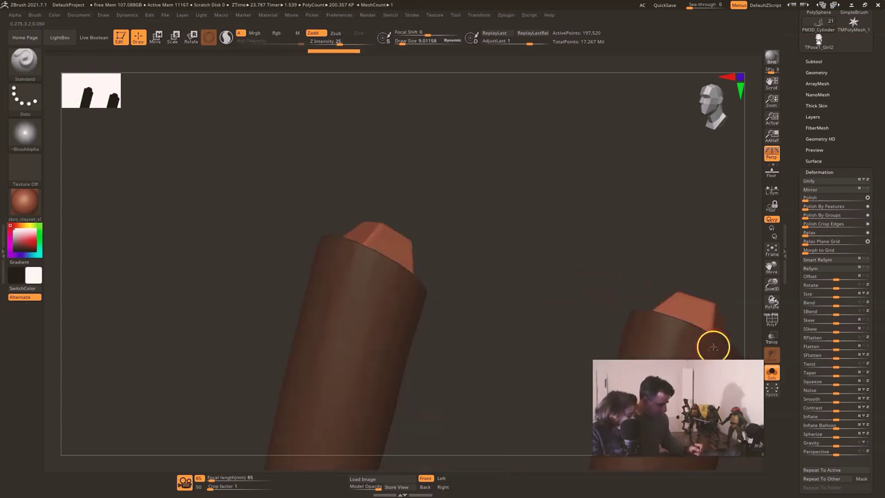
Step: Clear the mask on the leg copy and check the enlarged pegs from the front
{"action": "key", "text": "shift"}
{"action": "mouse_move", "coordinate": [621, 359]}
{"action": "left_mouse_down", "text": "alt"}
{"action": "mouse_move", "coordinate": [620, 336]}
{"action": "mouse_move", "coordinate": [640, 325]}
{"action": "mouse_move", "coordinate": [632, 327]}
{"action": "mouse_move", "coordinate": [602, 251]}
{"action": "left_mouse_up", "text": "alt"}
{"action": "left_click_drag", "start_coordinate": [645, 309], "coordinate": [630, 275], "text": "alt"}
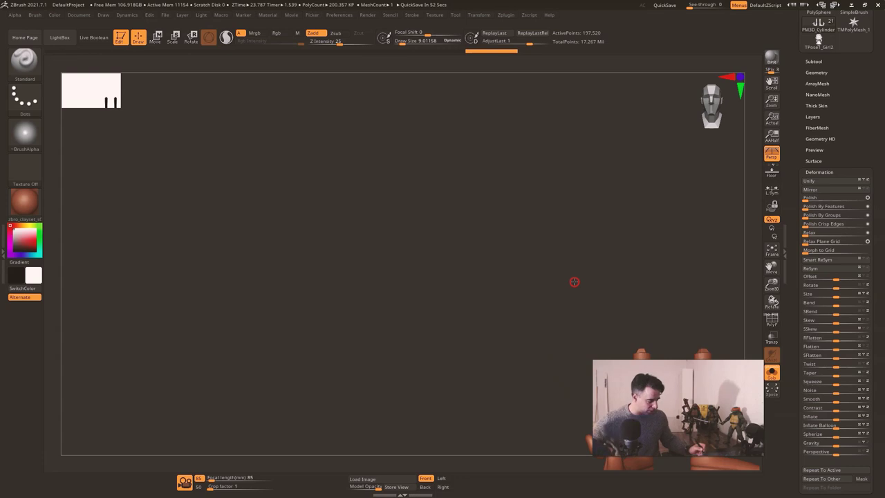
{"action": "right_click_drag", "start_coordinate": [705, 348], "coordinate": [690, 399], "text": "ctrl"}
{"action": "left_click_drag", "start_coordinate": [511, 419], "coordinate": [518, 423]}
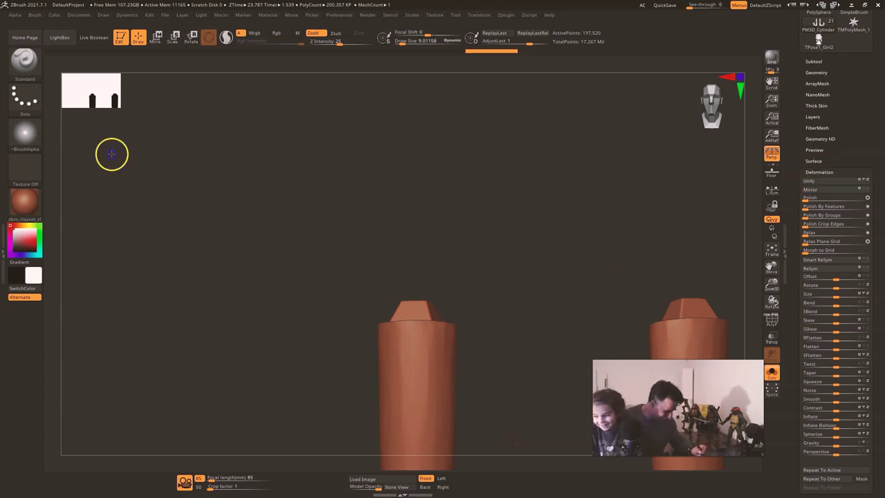
Step: Select the dress subtool and merge it down with the subtractive leg copy, accepting the non-undoable operation
{"action": "left_click", "coordinate": [815, 61]}
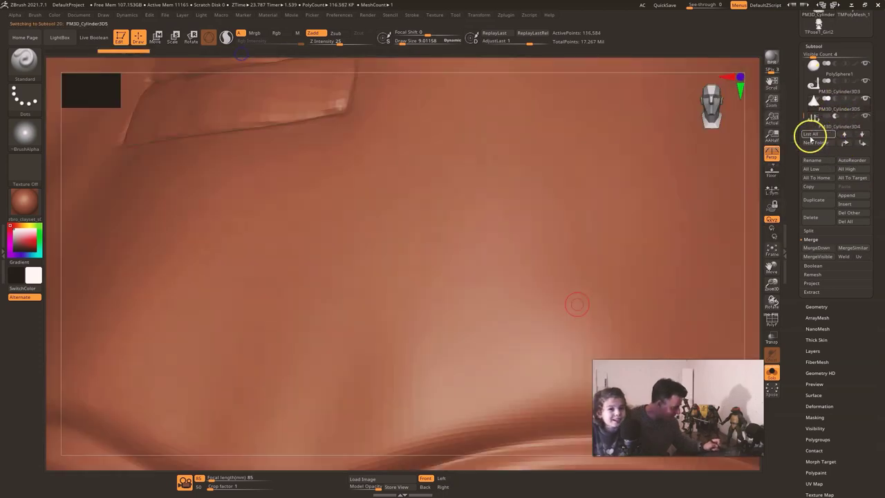
{"action": "mouse_move", "coordinate": [678, 231]}
{"action": "right_mouse_down"}
{"action": "mouse_move", "coordinate": [602, 249]}
{"action": "mouse_move", "coordinate": [595, 286]}
{"action": "mouse_move", "coordinate": [559, 226]}
{"action": "right_mouse_up"}
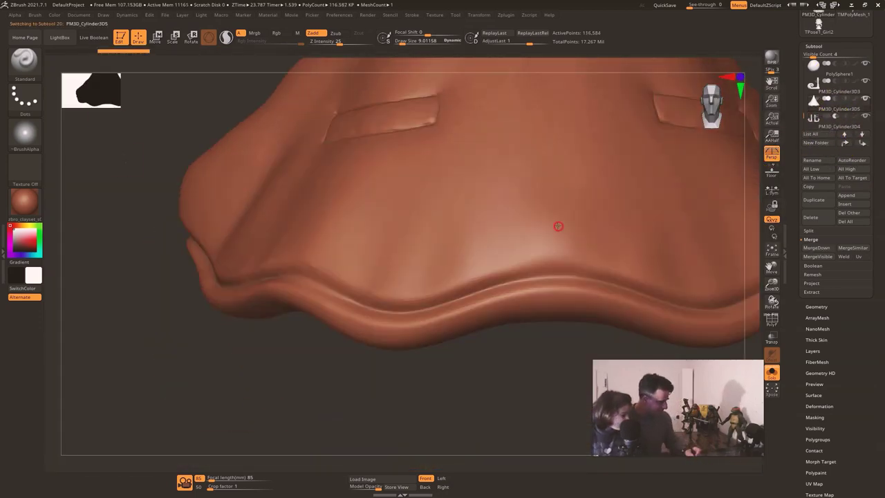
{"action": "key", "text": "f"}
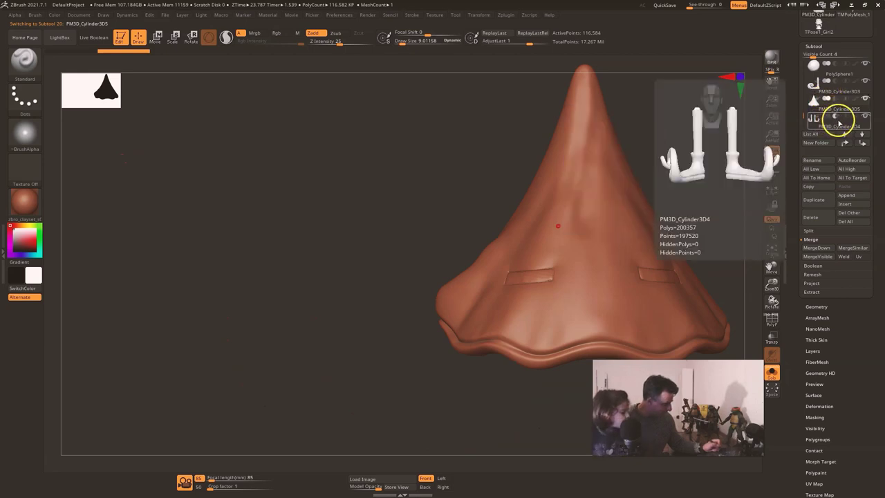
{"action": "left_click", "coordinate": [818, 248]}
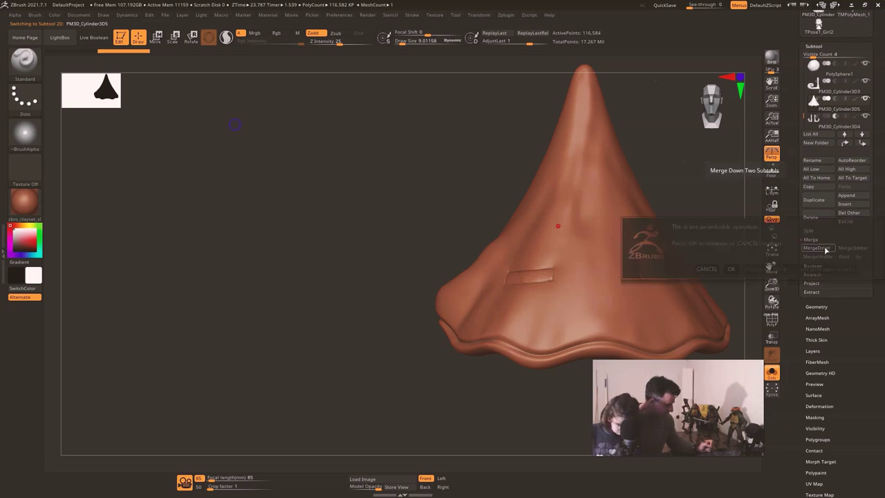
{"action": "left_click", "coordinate": [731, 268]}
Step: DynaMesh the merged dress at resolution 912 to cut the peg sockets, and inspect its underside
{"action": "left_click_drag", "start_coordinate": [173, 236], "coordinate": [21, 210]}
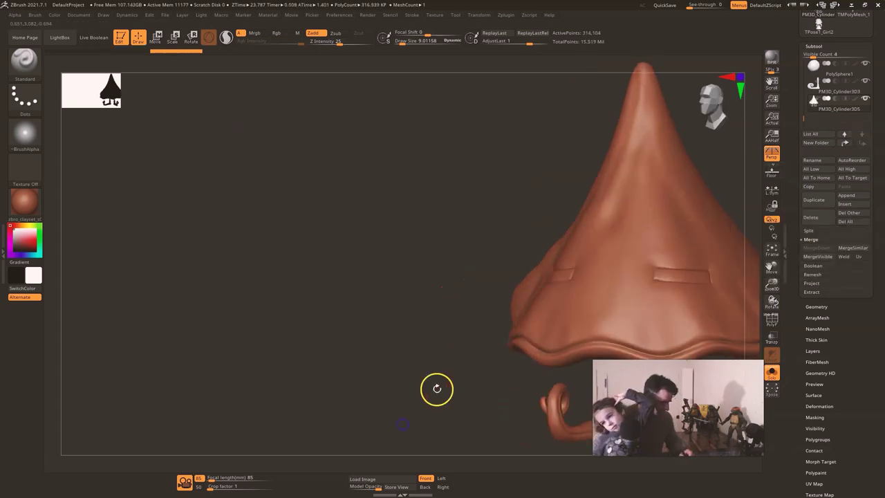
{"action": "left_click_drag", "start_coordinate": [436, 390], "coordinate": [229, 326], "text": "alt"}
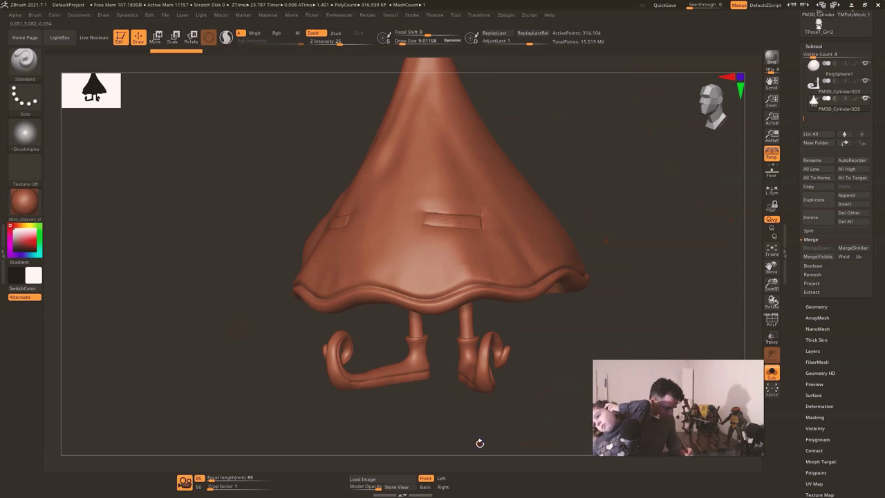
{"action": "left_click_drag", "start_coordinate": [510, 433], "coordinate": [504, 403]}
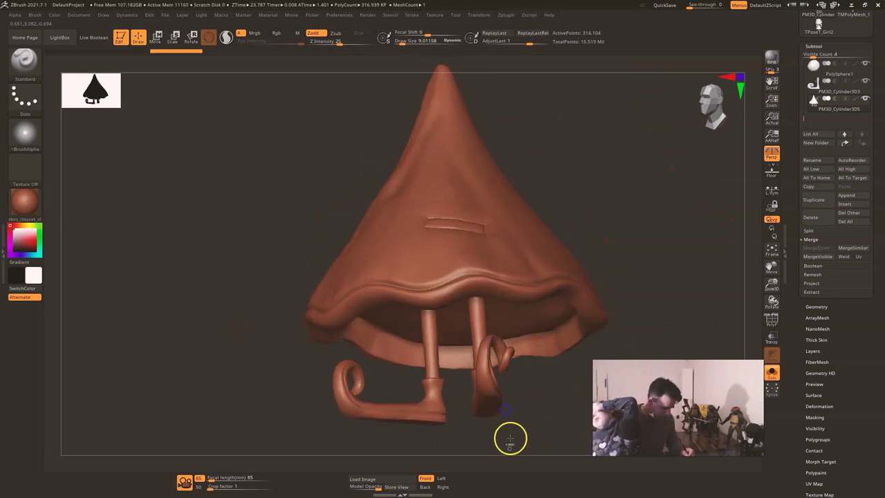
{"action": "left_click", "coordinate": [814, 46]}
{"action": "left_click", "coordinate": [818, 57]}
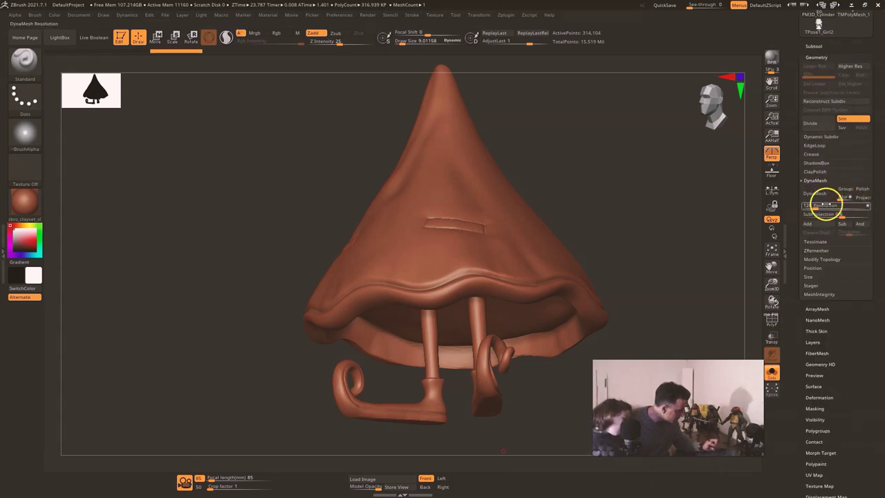
{"action": "left_click", "coordinate": [834, 206]}
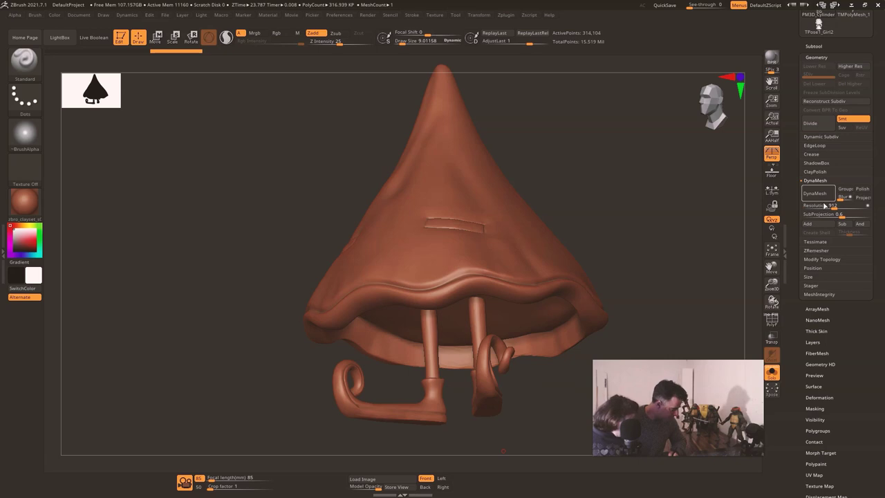
{"action": "right_click_drag", "start_coordinate": [491, 426], "coordinate": [490, 366]}
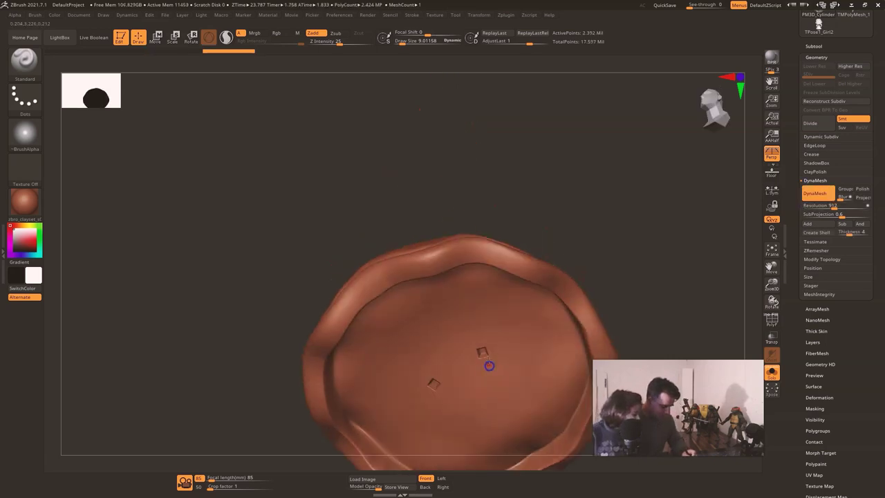
{"action": "right_click_drag", "start_coordinate": [514, 320], "coordinate": [507, 388], "text": "alt"}
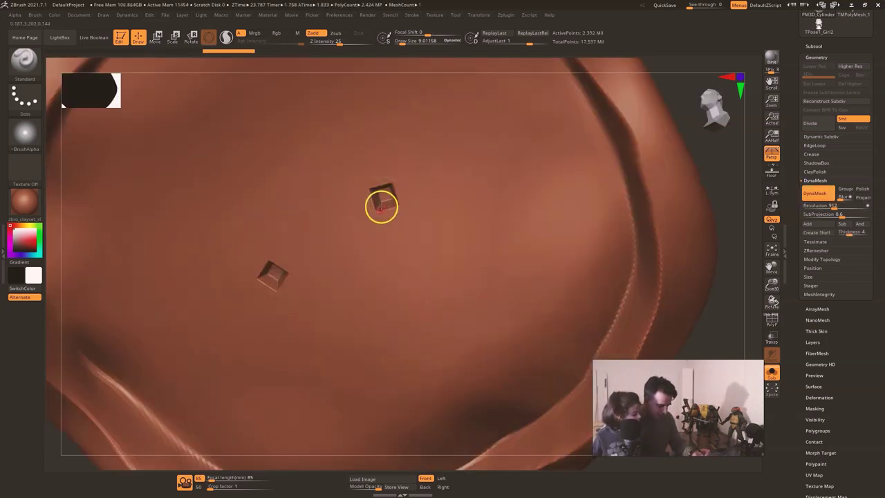
Step: Smooth the faint outline around the upper peg socket under the dress and reduce the Smooth draw size to about 6.6
{"action": "key", "text": "s"}
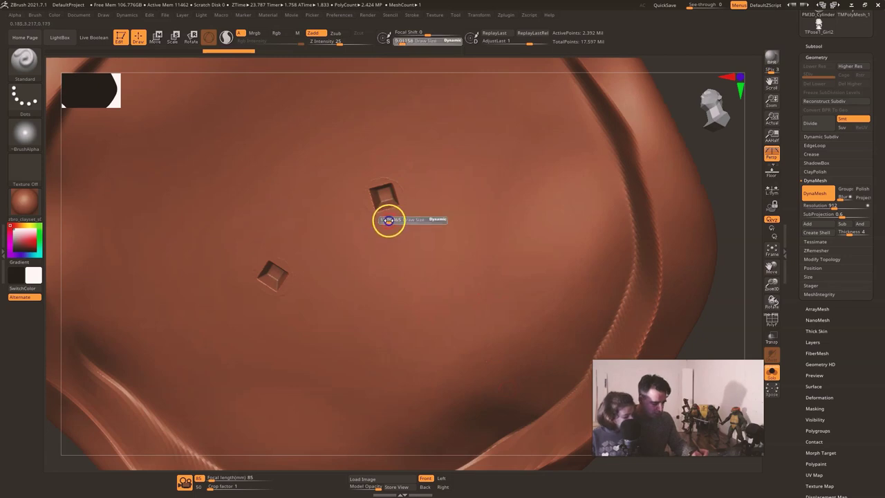
{"action": "right_click_drag", "start_coordinate": [401, 180], "coordinate": [408, 239], "text": "alt"}
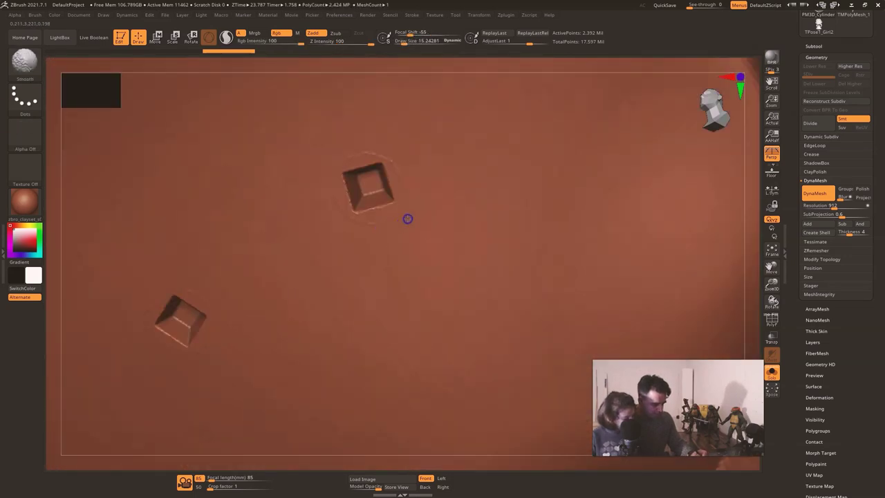
{"action": "left_click_drag", "start_coordinate": [408, 154], "coordinate": [400, 165], "text": "shift"}
{"action": "key", "text": "s"}
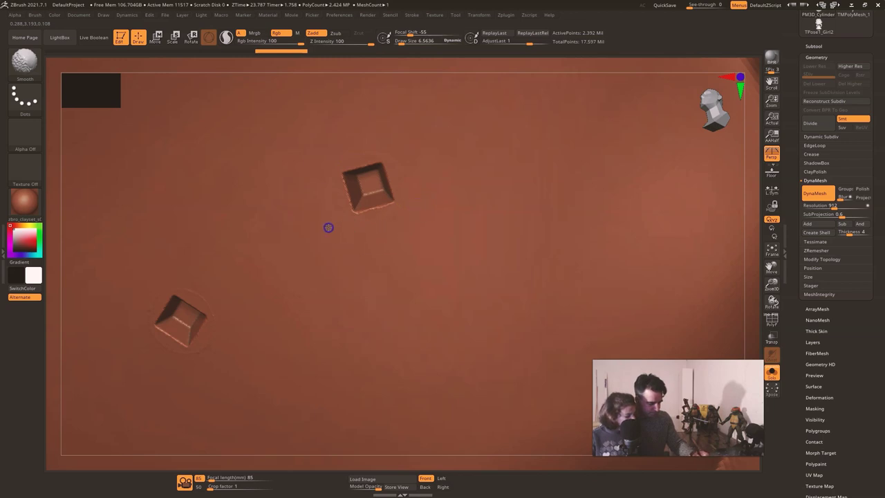
Step: Smooth the surface and edges around the two square sockets inside the dress, enlarging the brush's draw size to 10.40248
{"action": "left_click_drag", "start_coordinate": [197, 293], "coordinate": [210, 303], "text": "shift"}
{"action": "left_click_drag", "start_coordinate": [149, 316], "coordinate": [143, 327], "text": "shift"}
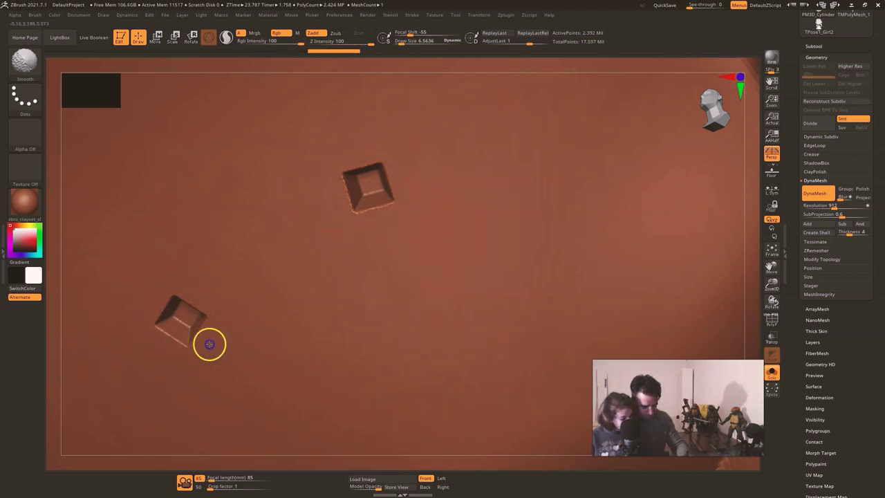
{"action": "left_click_drag", "start_coordinate": [209, 345], "coordinate": [223, 320], "text": "shift"}
{"action": "key", "text": "s"}
{"action": "left_click", "coordinate": [222, 326]}
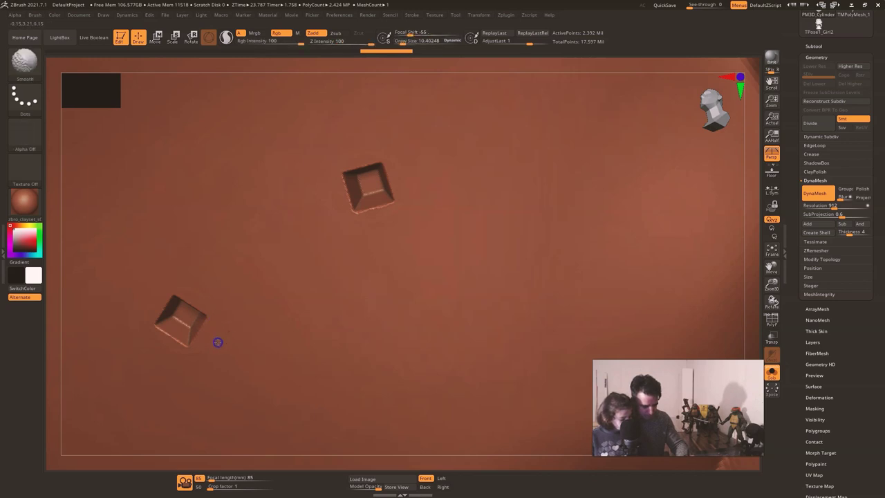
{"action": "left_click_drag", "start_coordinate": [189, 365], "coordinate": [212, 357], "text": "shift"}
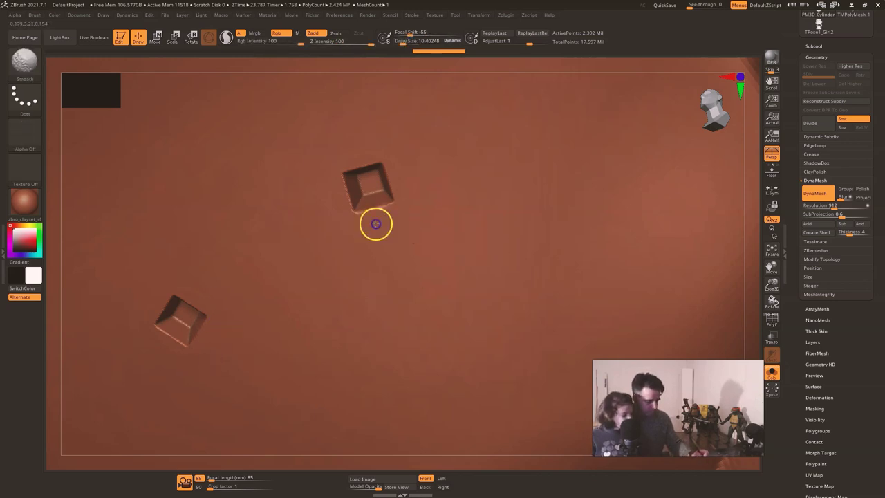
{"action": "left_click_drag", "start_coordinate": [376, 224], "coordinate": [397, 217], "text": "shift"}
Step: Examine the two square sockets and the hollow underside of the dress from several angles
{"action": "right_click_drag", "start_coordinate": [396, 217], "coordinate": [394, 212], "text": "alt"}
{"action": "right_click_drag", "start_coordinate": [666, 243], "coordinate": [624, 105], "text": "ctrl"}
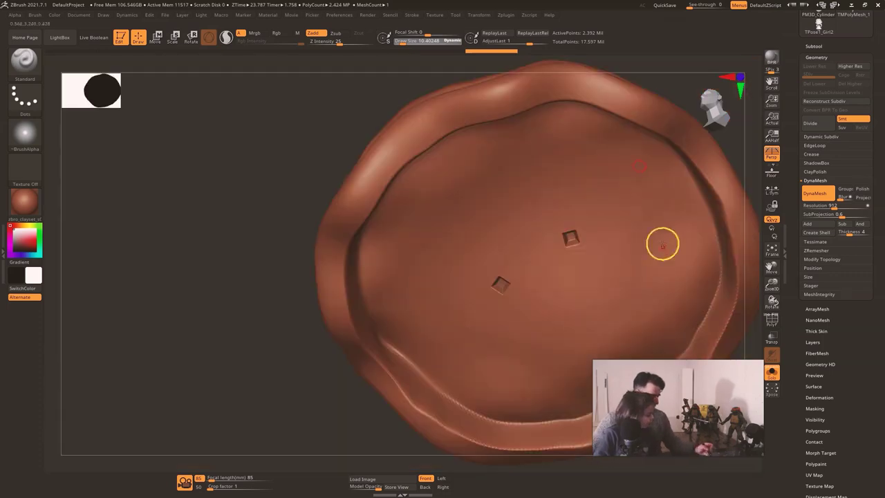
{"action": "left_click_drag", "start_coordinate": [279, 367], "coordinate": [295, 346]}
{"action": "right_click_drag", "start_coordinate": [295, 345], "coordinate": [304, 294], "text": "ctrl"}
{"action": "left_click_drag", "start_coordinate": [436, 415], "coordinate": [462, 339]}
{"action": "right_click_drag", "start_coordinate": [647, 277], "coordinate": [471, 249], "text": "alt"}
{"action": "right_click_drag", "start_coordinate": [635, 270], "coordinate": [634, 302], "text": "ctrl"}
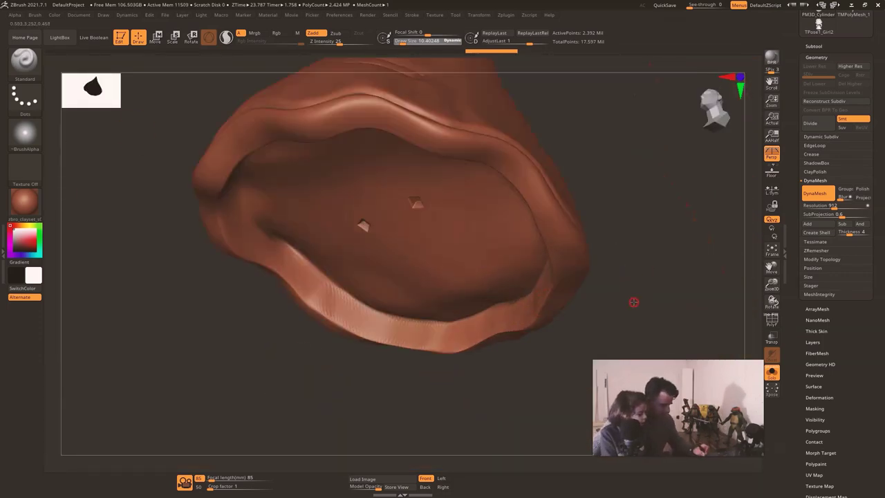
{"action": "left_click_drag", "start_coordinate": [634, 302], "coordinate": [617, 318]}
Step: Show the whole character and check with transparency how the leg posts meet the dress, returning to the opaque view of the coat
{"action": "left_click", "coordinate": [778, 377]}
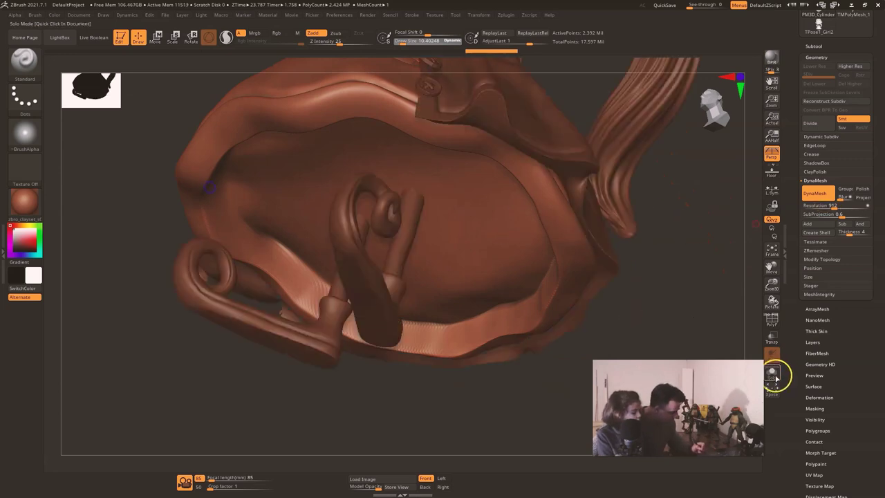
{"action": "left_click_drag", "start_coordinate": [713, 300], "coordinate": [719, 325]}
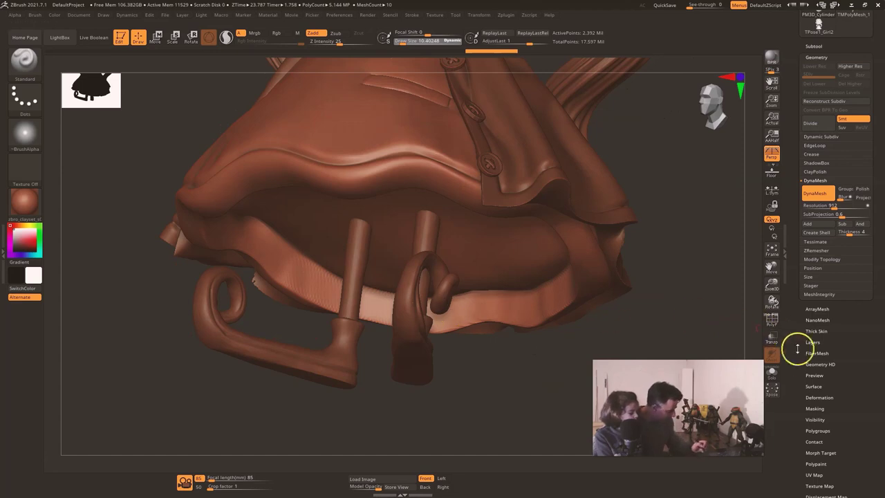
{"action": "left_click", "coordinate": [773, 338]}
{"action": "mouse_move", "coordinate": [699, 316]}
{"action": "left_mouse_down"}
{"action": "mouse_move", "coordinate": [718, 308]}
{"action": "mouse_move", "coordinate": [706, 300]}
{"action": "left_mouse_up"}
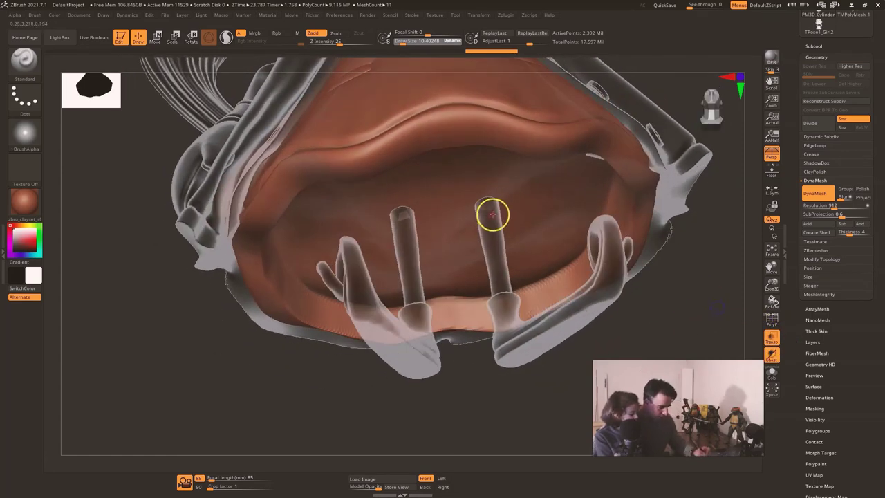
{"action": "left_click_drag", "start_coordinate": [475, 398], "coordinate": [473, 438]}
{"action": "left_click_drag", "start_coordinate": [496, 373], "coordinate": [446, 461], "text": "alt"}
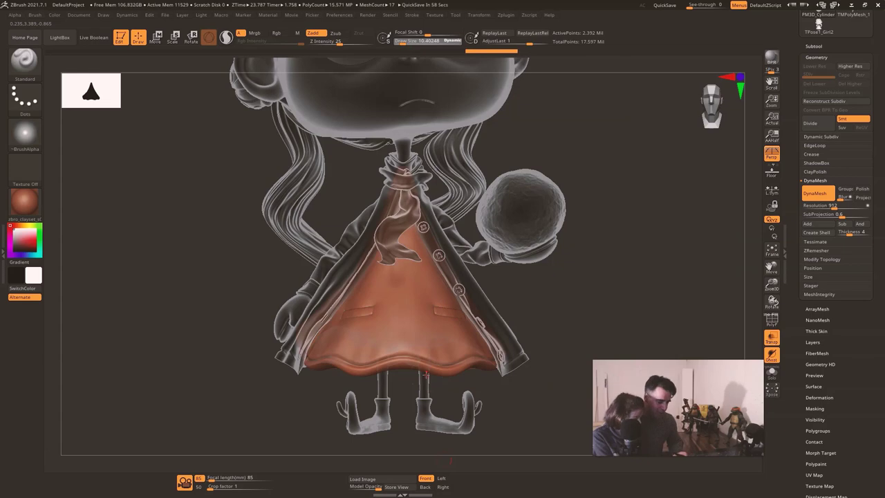
{"action": "left_click", "coordinate": [771, 338]}
{"action": "left_click_drag", "start_coordinate": [596, 262], "coordinate": [550, 253], "text": "alt"}
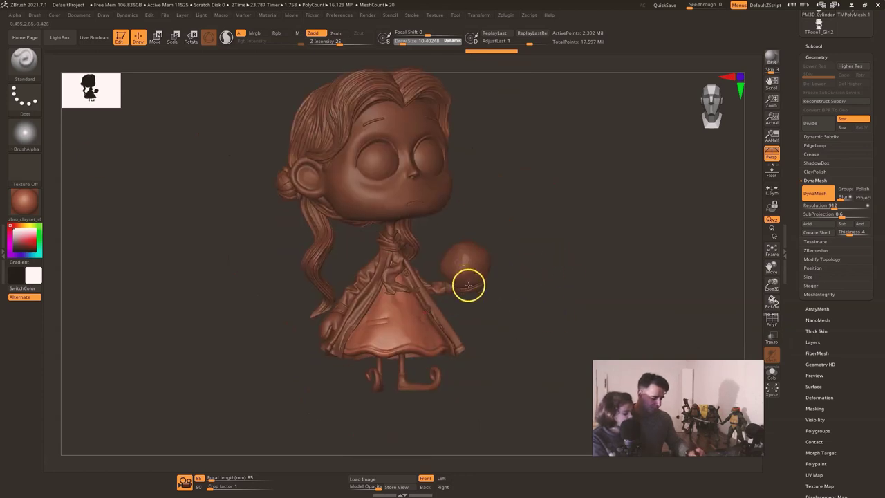
{"action": "mouse_move", "coordinate": [466, 281]}
{"action": "right_mouse_down", "text": "ctrl"}
{"action": "mouse_move", "coordinate": [491, 364]}
{"action": "mouse_move", "coordinate": [468, 322]}
{"action": "mouse_move", "coordinate": [474, 332]}
{"action": "right_mouse_up", "text": "ctrl"}
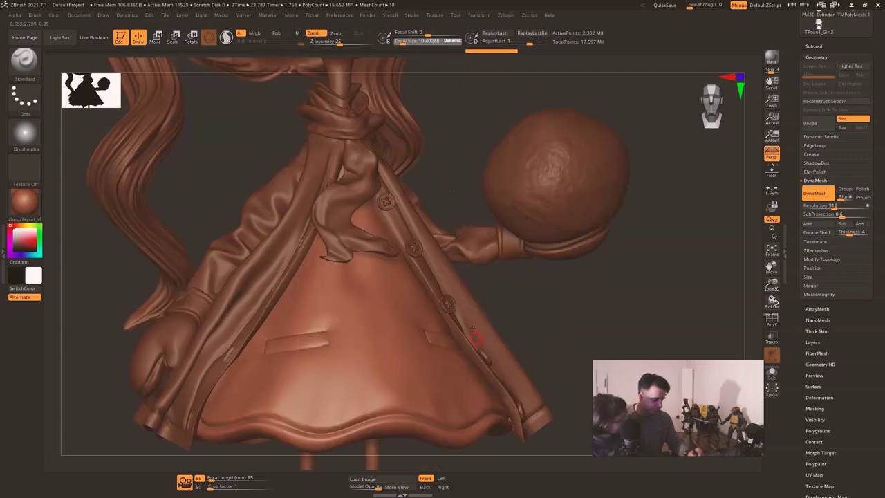
Step: Select the sleeve cuffs and move their subtool down to the end of the subtool list
{"action": "left_click", "coordinate": [521, 253], "text": "alt"}
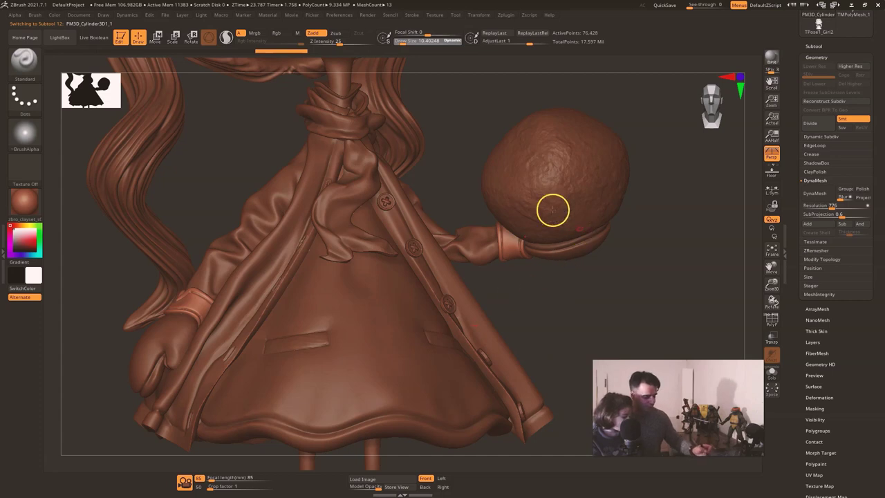
{"action": "left_click", "coordinate": [812, 46]}
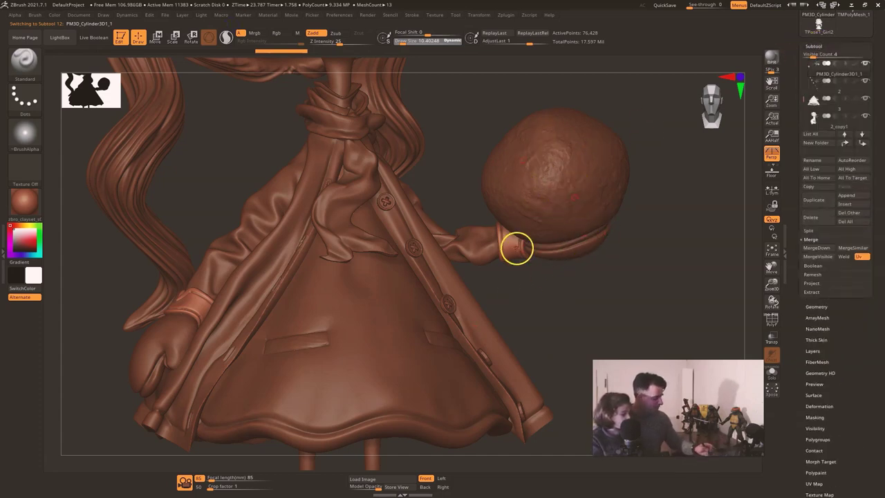
{"action": "left_click", "coordinate": [862, 144]}
{"action": "left_click", "coordinate": [862, 143]}
{"action": "left_click", "coordinate": [863, 144]}
{"action": "left_click", "coordinate": [863, 144]}
{"action": "left_click", "coordinate": [865, 143]}
{"action": "left_click", "coordinate": [866, 144]}
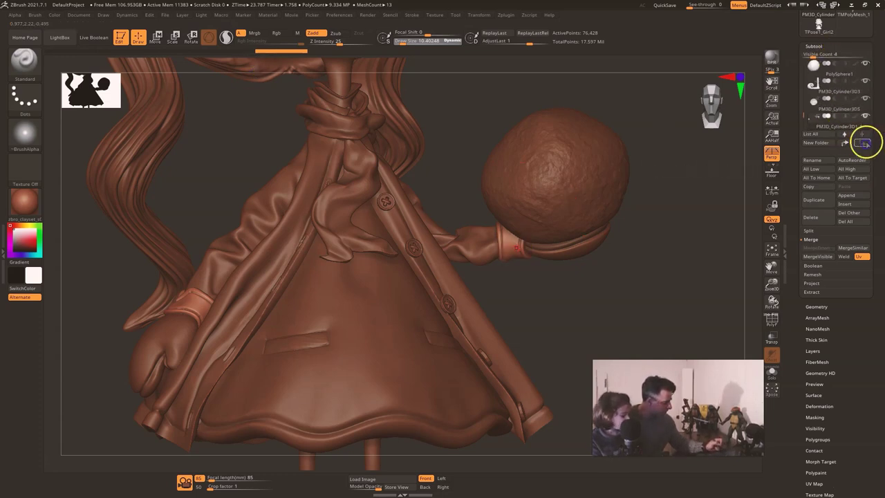
Step: Select the snowball and move its subtool to the end of the subtool list
{"action": "left_click", "coordinate": [591, 197], "text": "alt"}
{"action": "left_click", "coordinate": [864, 143]}
{"action": "left_click", "coordinate": [863, 143]}
{"action": "left_click", "coordinate": [863, 144]}
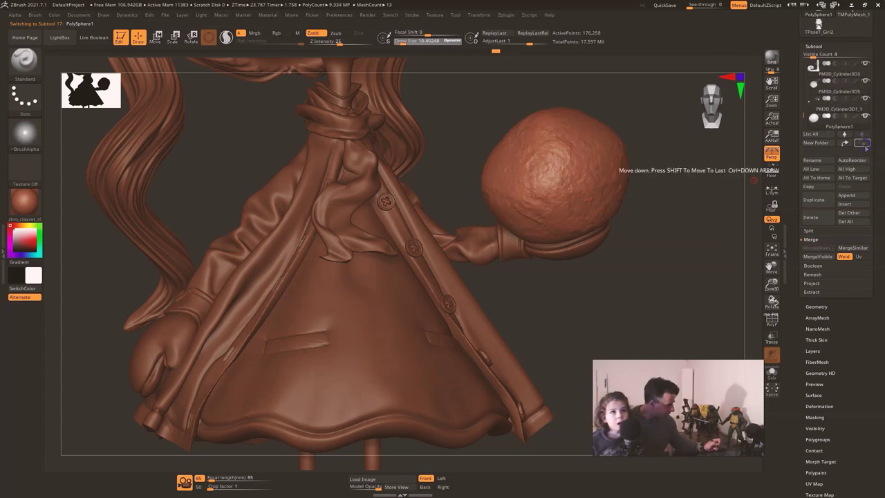
Step: Select the mittens and move their subtool down the list, below 2_copy1
{"action": "left_click", "coordinate": [548, 250], "text": "alt"}
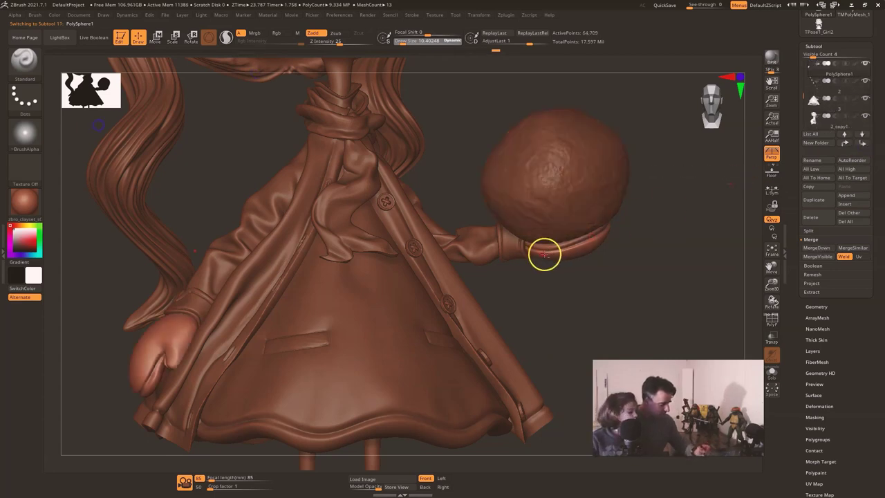
{"action": "left_click", "coordinate": [864, 143]}
{"action": "left_click", "coordinate": [864, 143]}
{"action": "left_click", "coordinate": [864, 143]}
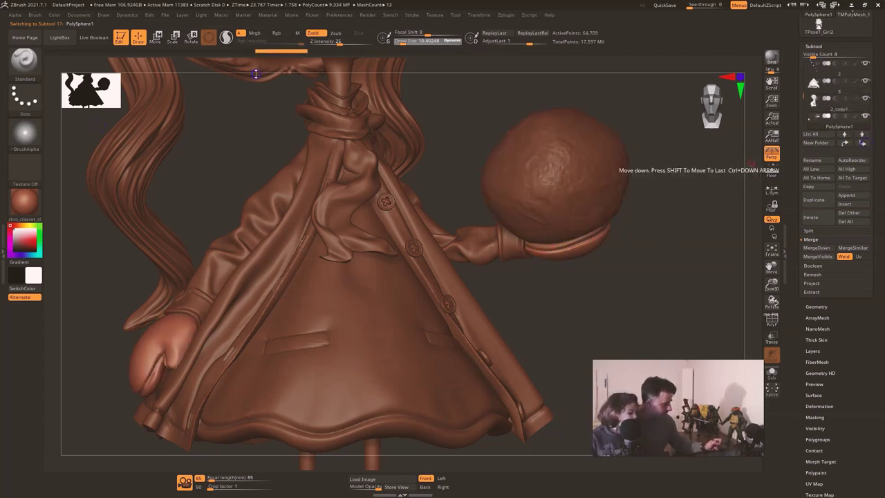
Step: Move the sleeve cuffs subtool back to the end of the list, and check the dress, snowball and cuffs entries
{"action": "left_click", "coordinate": [522, 248], "text": "alt"}
{"action": "left_click", "coordinate": [862, 144]}
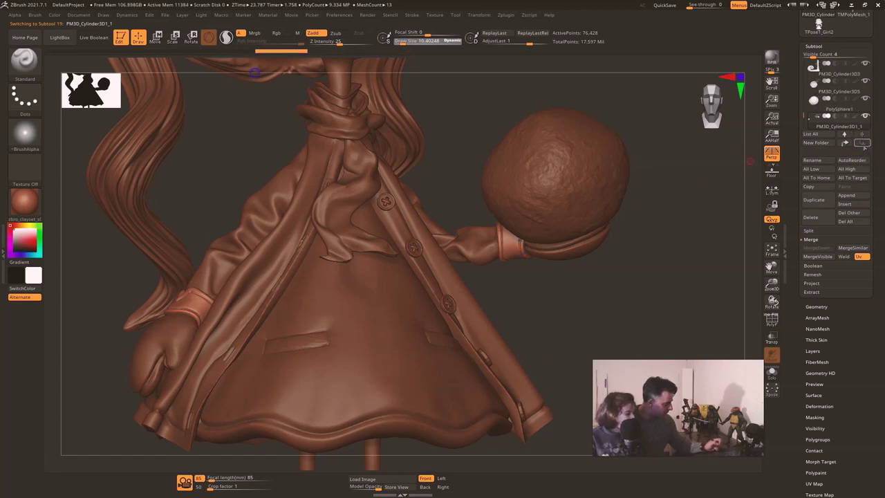
{"action": "left_click", "coordinate": [833, 94]}
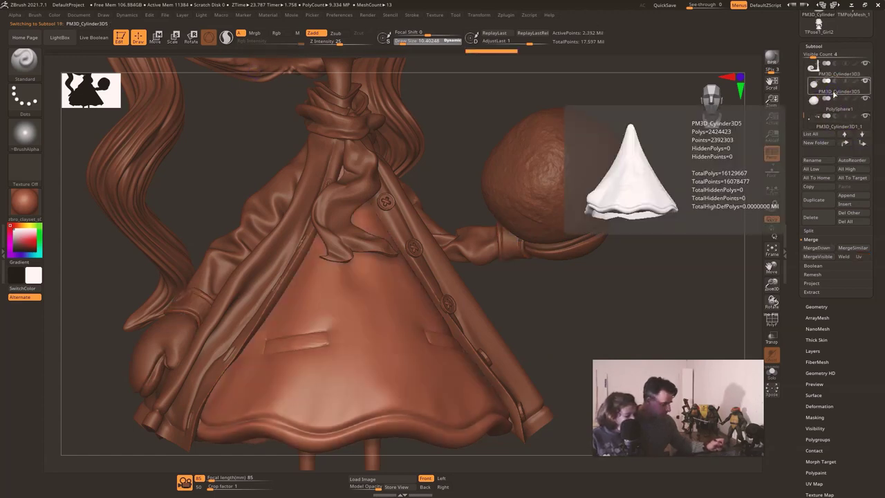
{"action": "left_click", "coordinate": [830, 110]}
{"action": "left_click", "coordinate": [832, 120]}
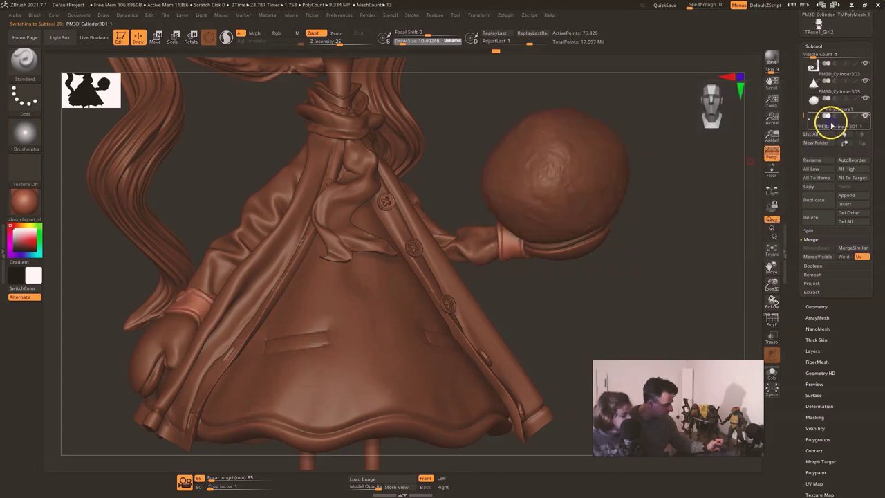
{"action": "left_click_drag", "start_coordinate": [804, 116], "coordinate": [804, 123]}
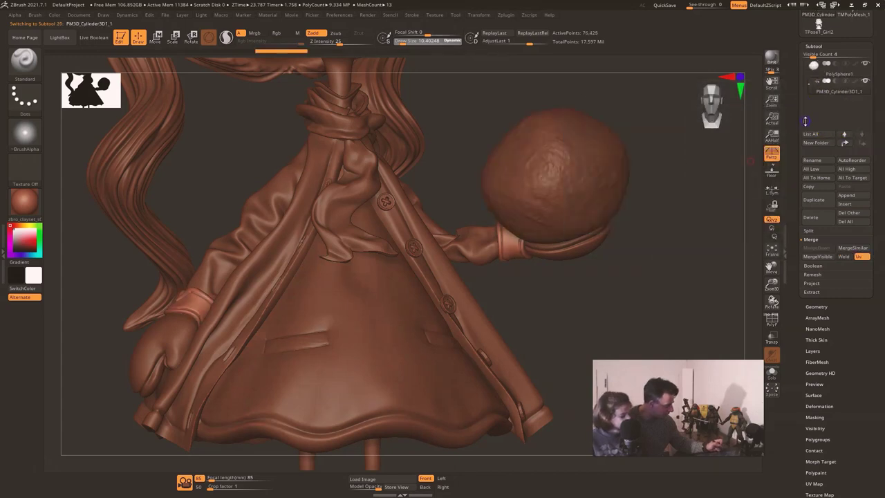
Step: Select the mittens again and move their subtool directly below the snowball in the list
{"action": "left_click", "coordinate": [581, 249], "text": "alt"}
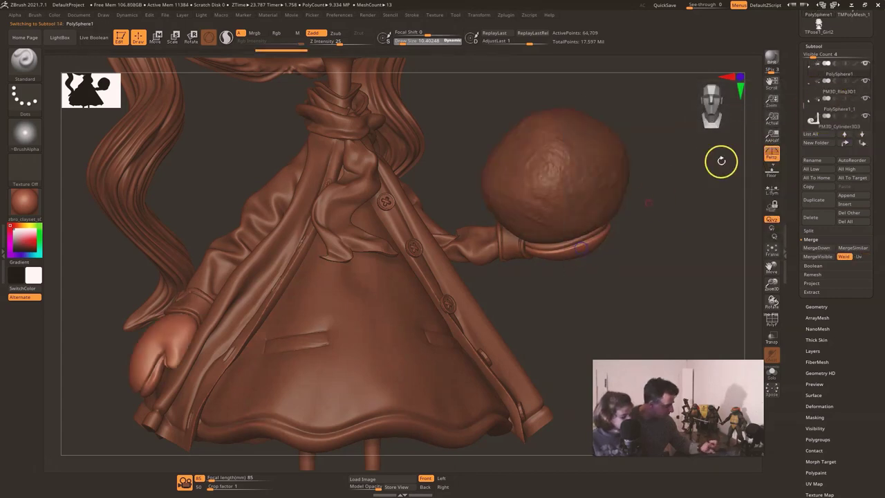
{"action": "left_click", "coordinate": [864, 143]}
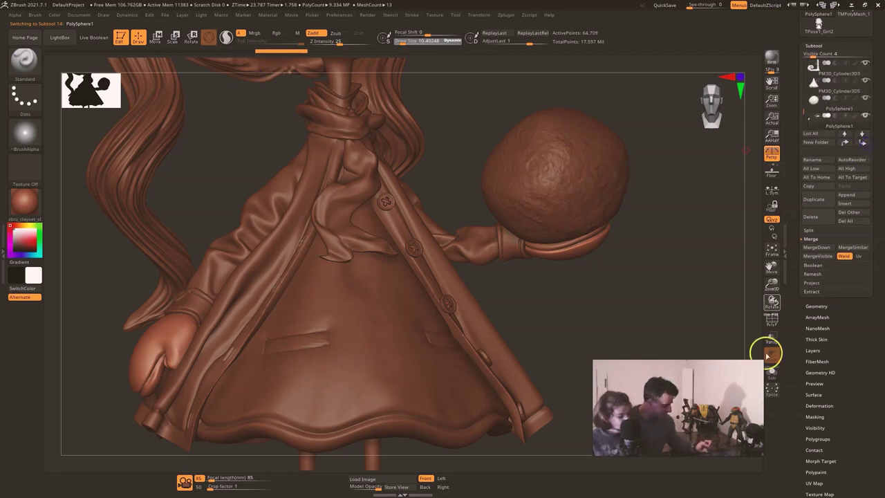
{"action": "left_click", "coordinate": [772, 369]}
{"action": "left_click", "coordinate": [772, 367]}
{"action": "left_click_drag", "start_coordinate": [512, 345], "coordinate": [405, 302], "text": "alt"}
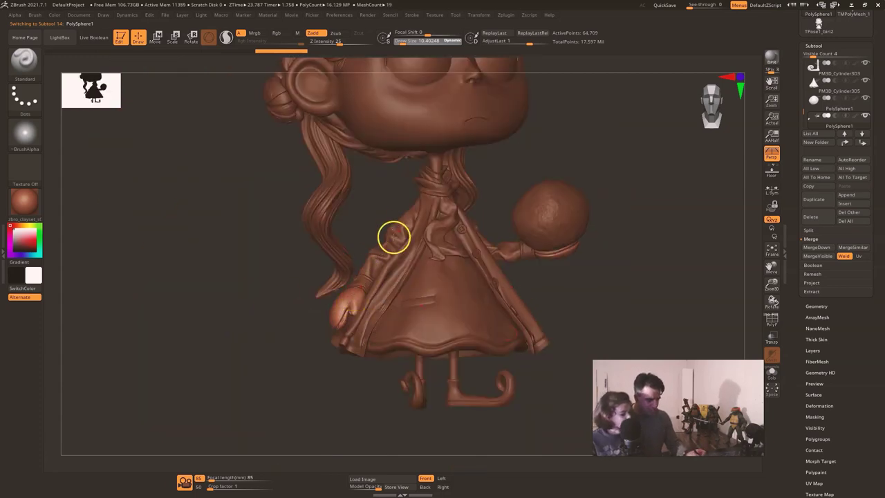
Step: Isolate the mittens, hide the one on the lowered hand, and split the hidden part into its own subtool
{"action": "left_click", "coordinate": [772, 372]}
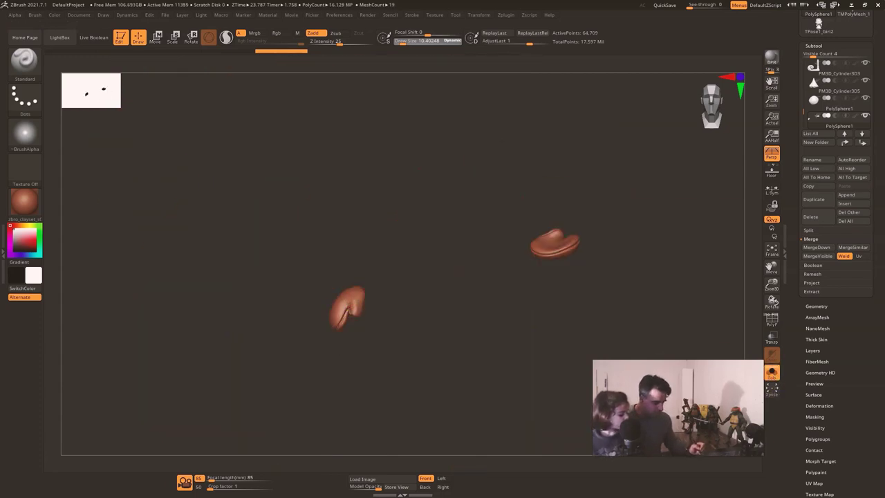
{"action": "left_click_drag", "start_coordinate": [336, 375], "coordinate": [310, 254], "text": "ctrl+shift"}
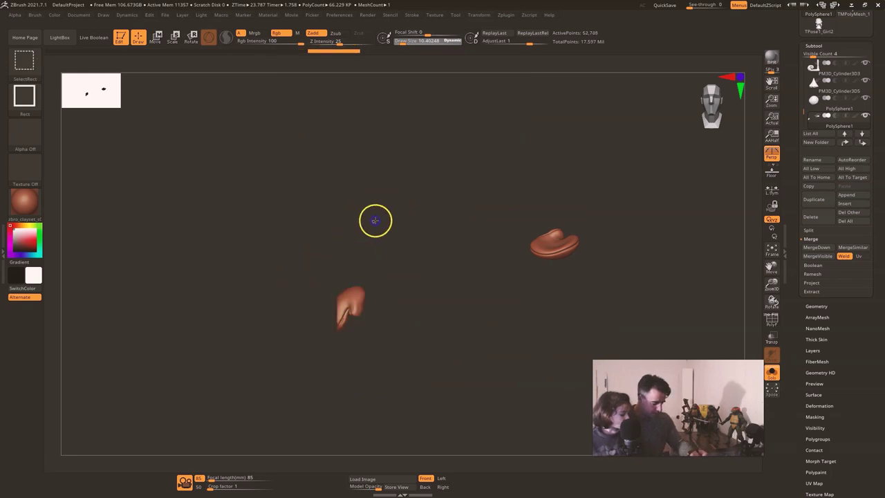
{"action": "left_click", "coordinate": [398, 220], "text": "ctrl+shift"}
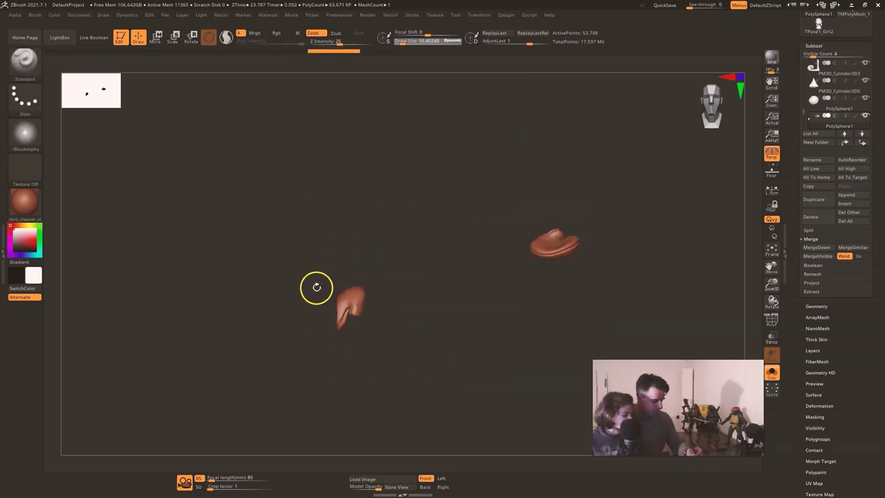
{"action": "left_click_drag", "start_coordinate": [252, 242], "coordinate": [414, 375], "text": "ctrl+alt+shift"}
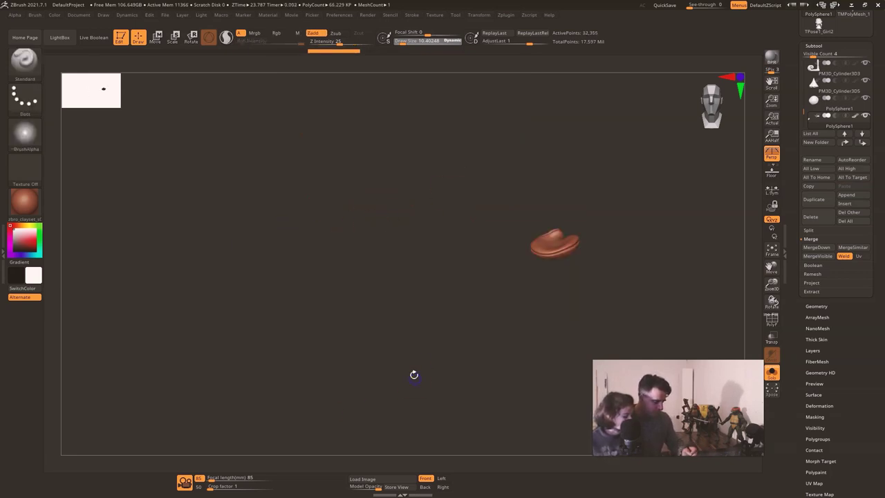
{"action": "left_click", "coordinate": [819, 231]}
{"action": "left_click", "coordinate": [819, 238]}
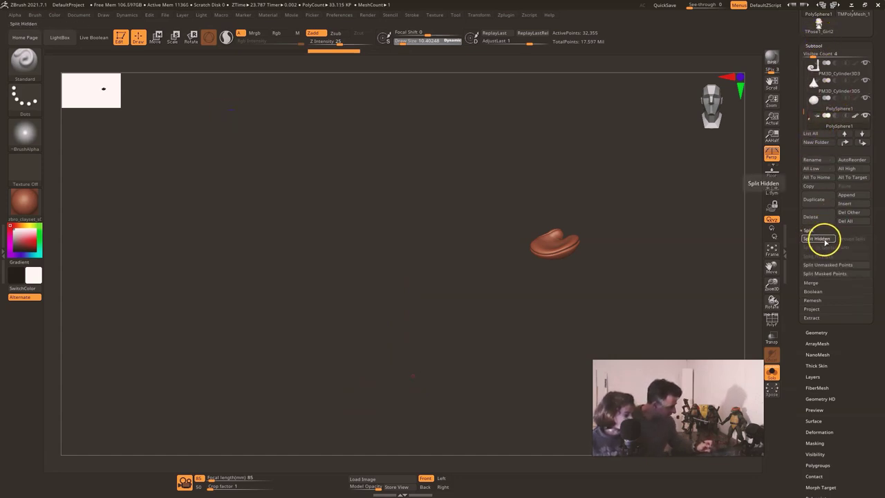
Step: Check the split by isolating and selecting each mitten, ending on the one under the snowball
{"action": "left_click", "coordinate": [773, 374]}
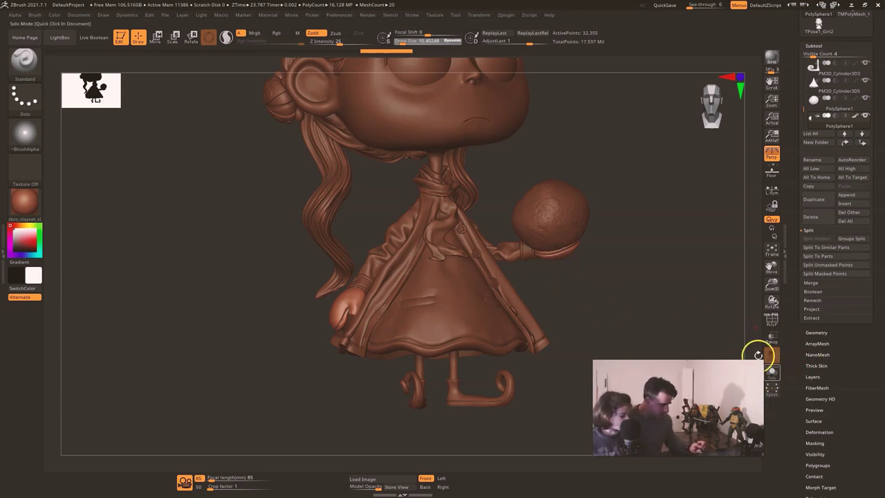
{"action": "left_click", "coordinate": [773, 373]}
{"action": "left_click", "coordinate": [774, 371]}
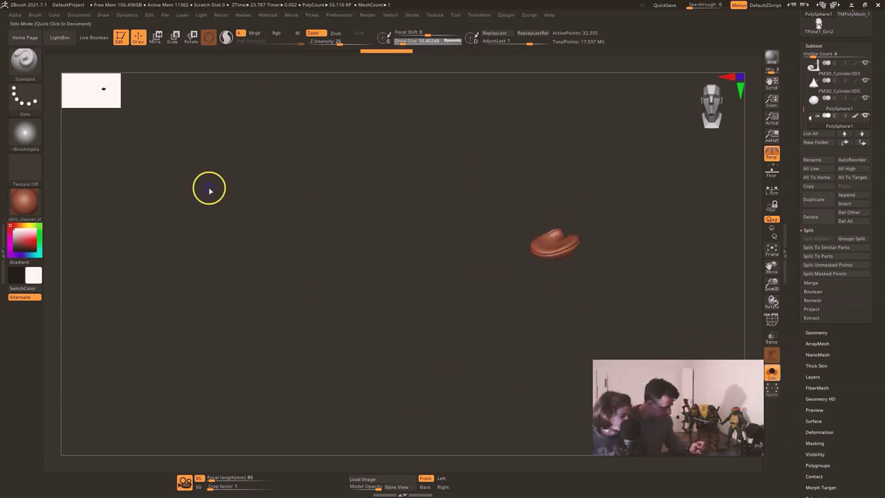
{"action": "left_click", "coordinate": [396, 293], "text": "alt"}
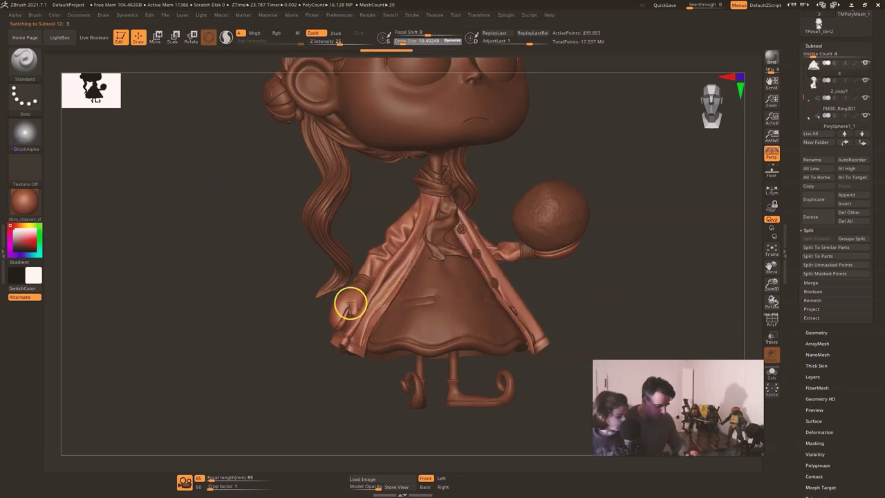
{"action": "left_click", "coordinate": [350, 304], "text": "alt"}
{"action": "left_click", "coordinate": [776, 374]}
{"action": "left_click", "coordinate": [775, 374]}
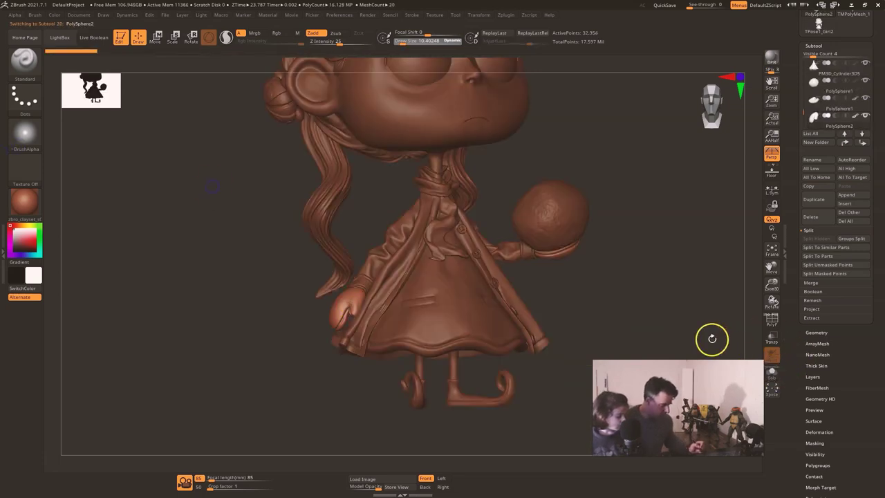
{"action": "left_click", "coordinate": [581, 257], "text": "alt"}
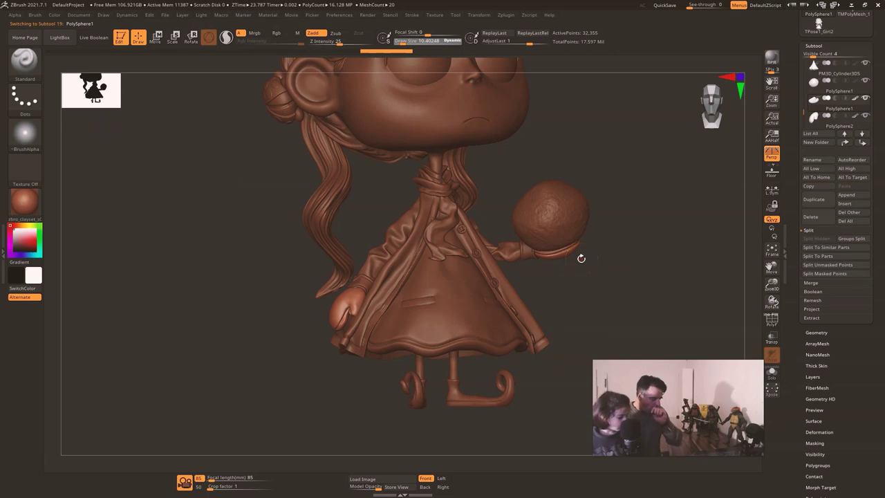
{"action": "left_click_drag", "start_coordinate": [639, 284], "coordinate": [637, 284]}
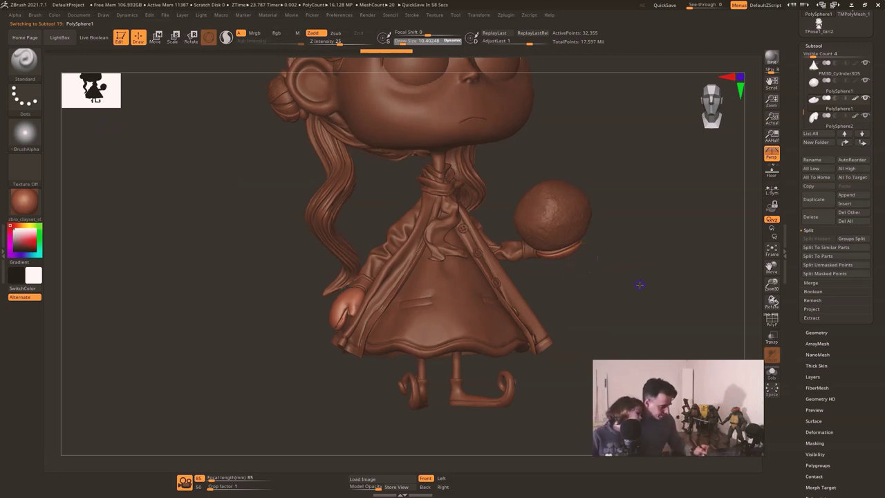
Step: Merge the snowball with the mitten directly below it into a single subtool
{"action": "left_click", "coordinate": [823, 91]}
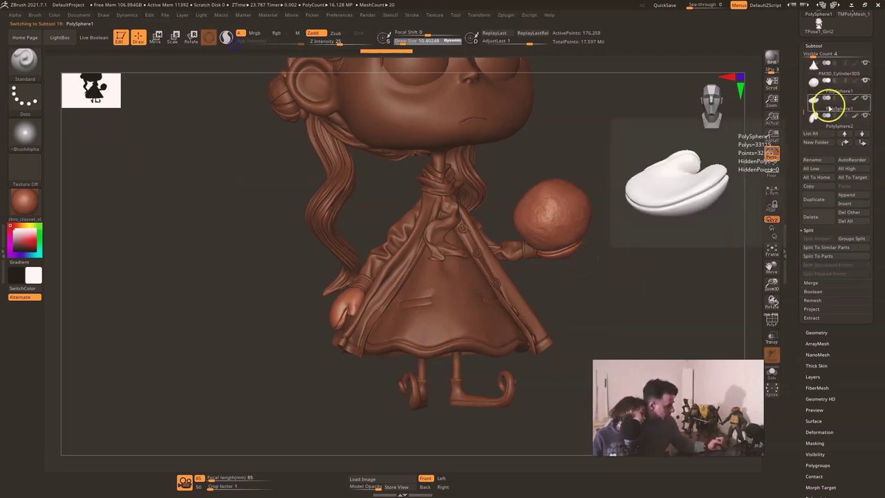
{"action": "left_click", "coordinate": [820, 231]}
{"action": "left_click", "coordinate": [822, 240]}
{"action": "left_click", "coordinate": [823, 248]}
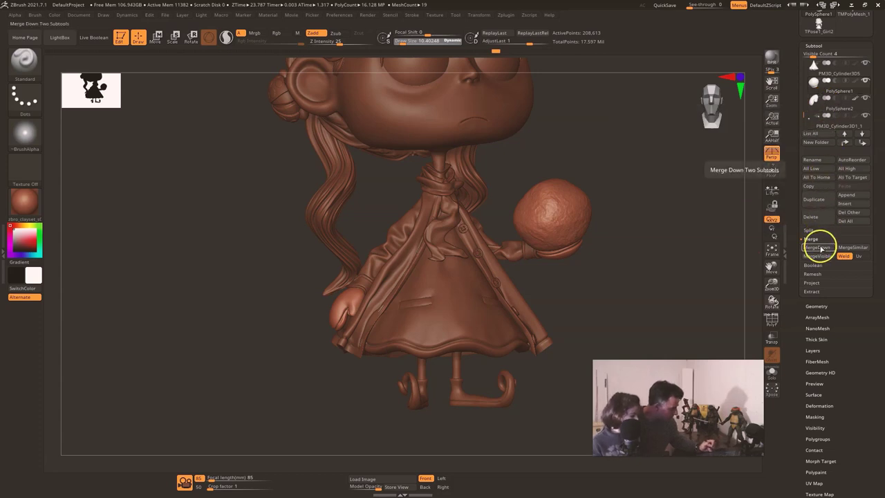
Step: Move the lowered hand's mitten further up the subtool list and the snowball directly below the sleeve cuffs
{"action": "left_click", "coordinate": [826, 106]}
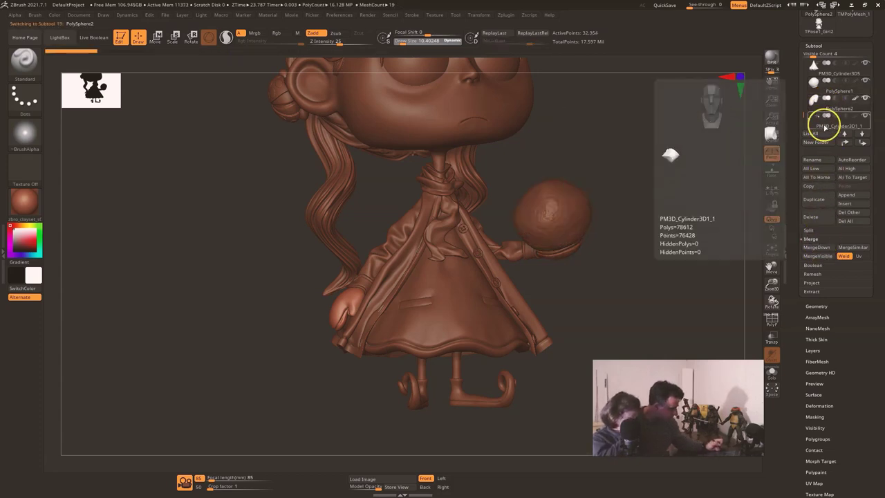
{"action": "left_click", "coordinate": [773, 374]}
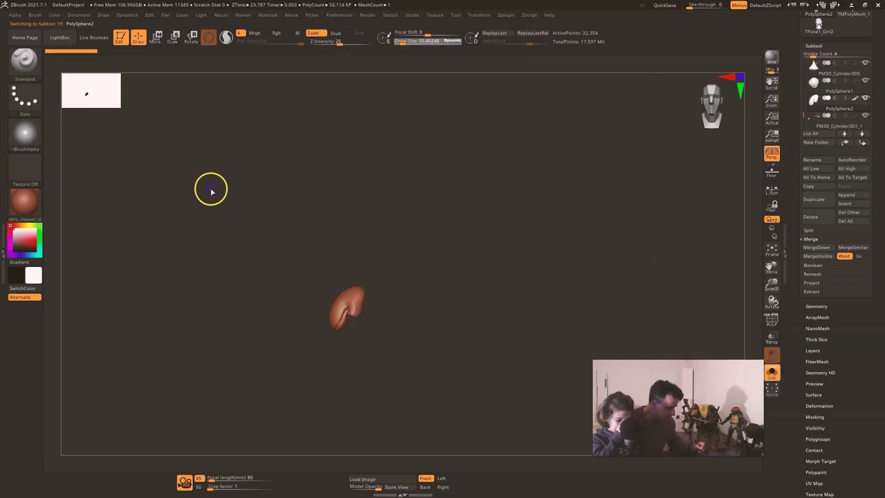
{"action": "left_click", "coordinate": [773, 374]}
{"action": "left_click", "coordinate": [846, 144]}
{"action": "left_click", "coordinate": [846, 143]}
{"action": "left_click", "coordinate": [847, 143]}
{"action": "left_click", "coordinate": [846, 143]}
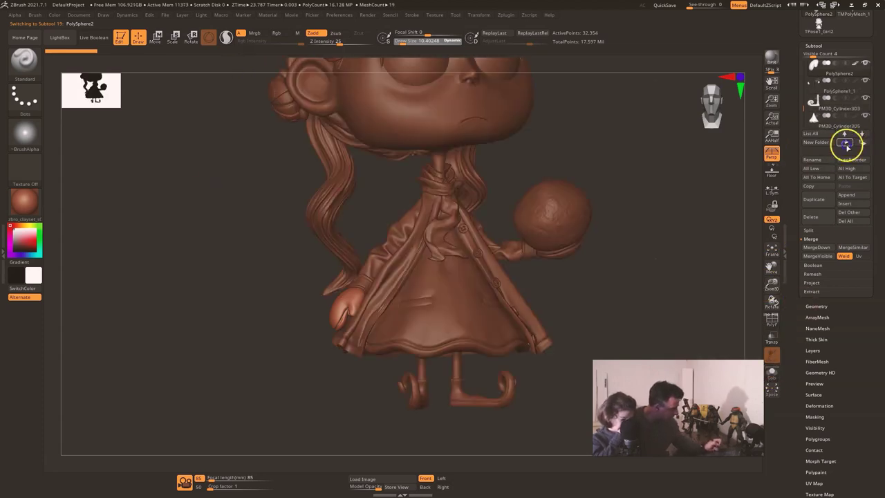
{"action": "left_click", "coordinate": [575, 253], "text": "alt"}
{"action": "left_click", "coordinate": [862, 144]}
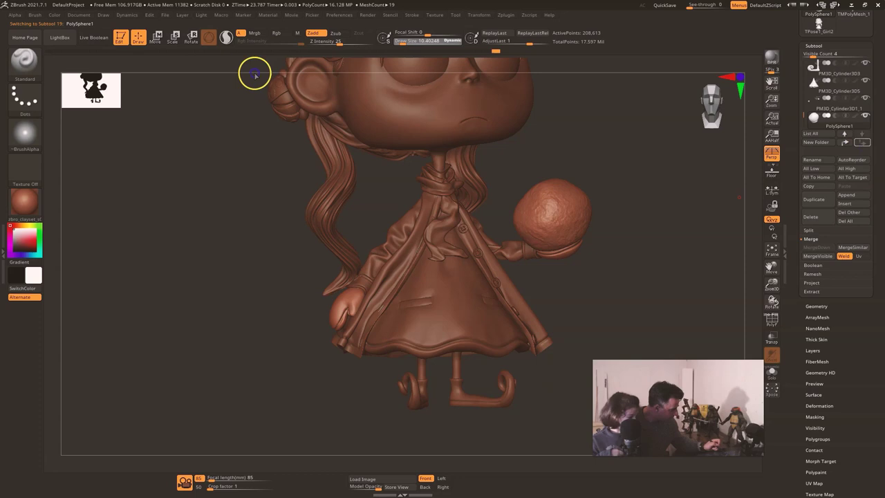
Step: Isolate the sleeve cuffs, hide the one on the lowered hand, and split the hidden cuff into its own subtool
{"action": "left_click", "coordinate": [827, 107]}
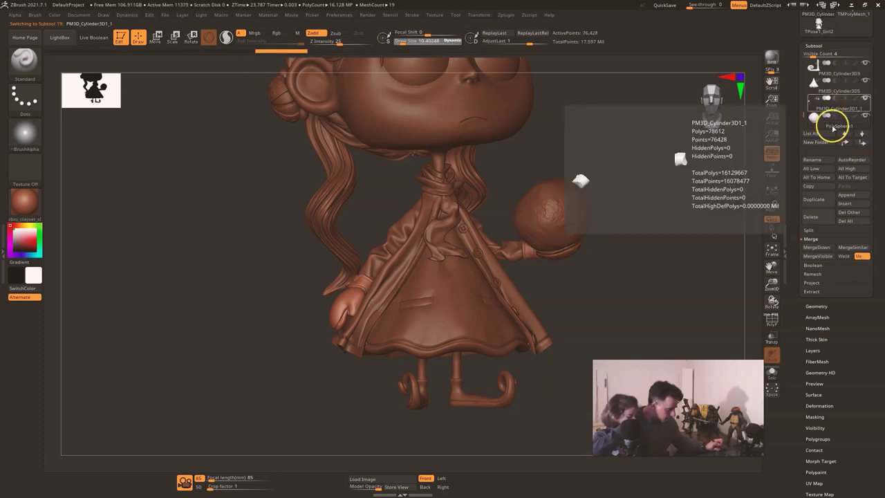
{"action": "left_click", "coordinate": [772, 379]}
{"action": "left_click", "coordinate": [772, 379]}
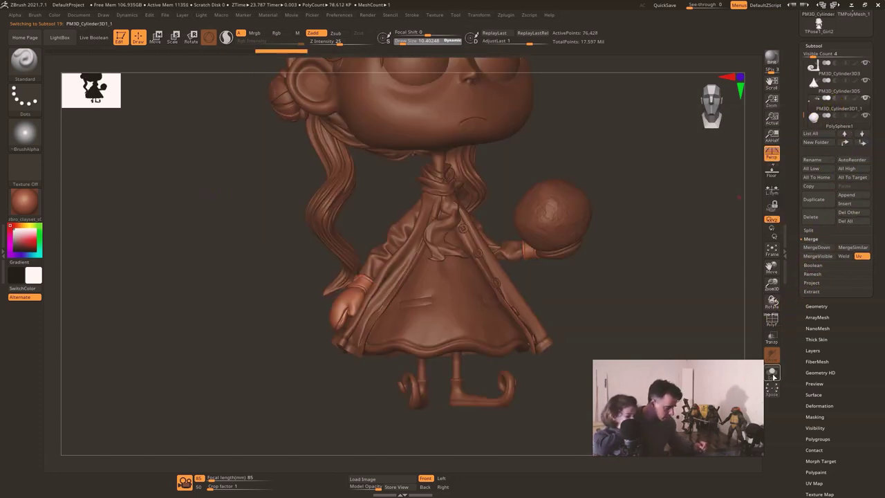
{"action": "left_click", "coordinate": [772, 373]}
{"action": "mouse_move", "coordinate": [327, 327]}
{"action": "left_mouse_down", "text": "ctrl+shift"}
{"action": "mouse_move", "coordinate": [319, 315]}
{"action": "mouse_move", "coordinate": [430, 236]}
{"action": "left_mouse_up", "text": "ctrl+shift"}
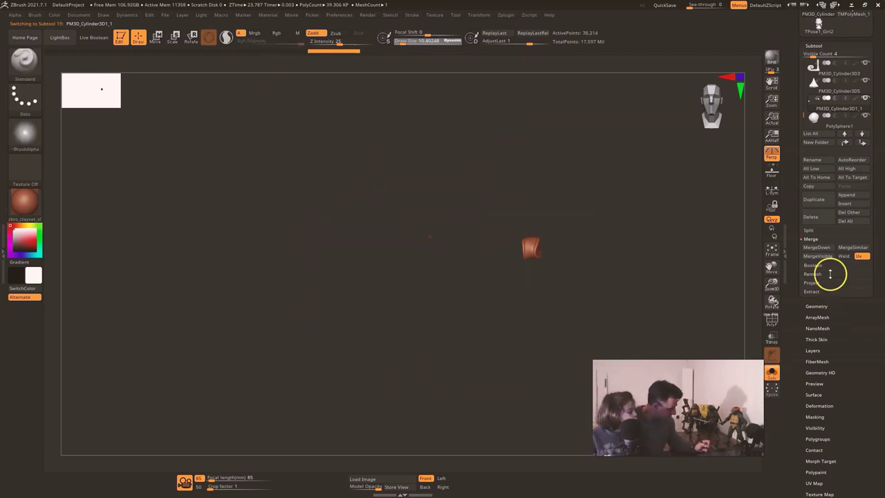
{"action": "left_click", "coordinate": [809, 231]}
{"action": "left_click", "coordinate": [815, 238]}
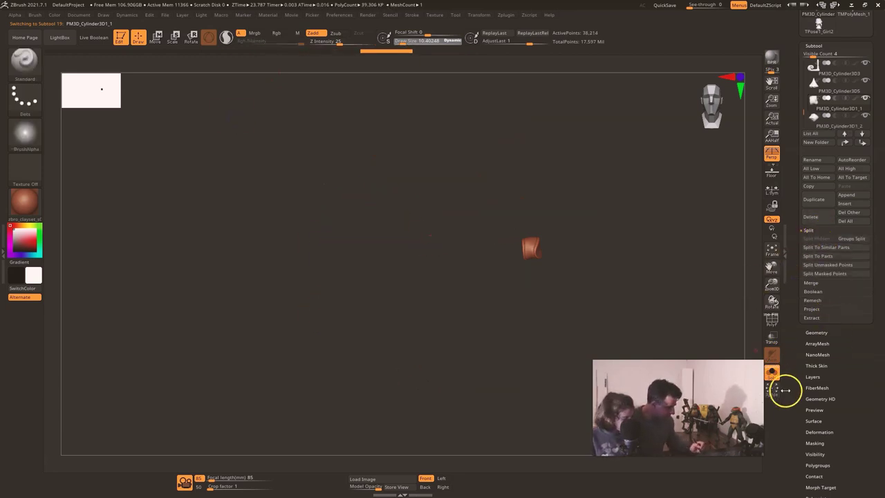
Step: Show the whole figure again and move the raised hand's cuff directly above the snowball in the subtool list
{"action": "left_click", "coordinate": [772, 374]}
{"action": "left_click", "coordinate": [862, 142]}
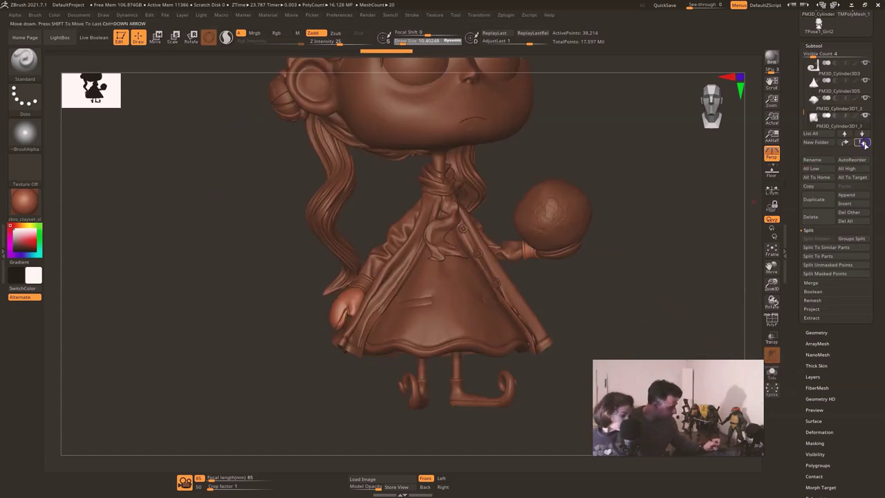
{"action": "left_click", "coordinate": [570, 218], "text": "alt"}
{"action": "left_click", "coordinate": [862, 142]}
Step: Select the raised hand's cuff and merge it down with the snowball and mitten
{"action": "left_click", "coordinate": [530, 251], "text": "alt"}
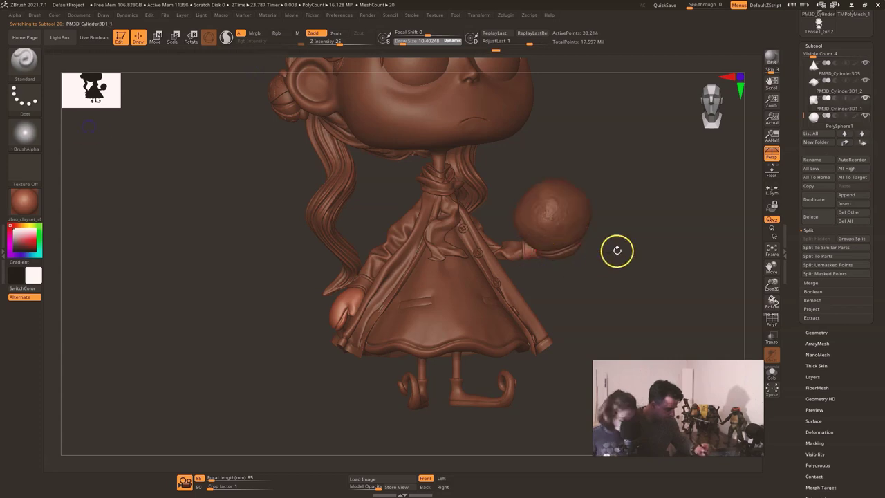
{"action": "left_click", "coordinate": [818, 235]}
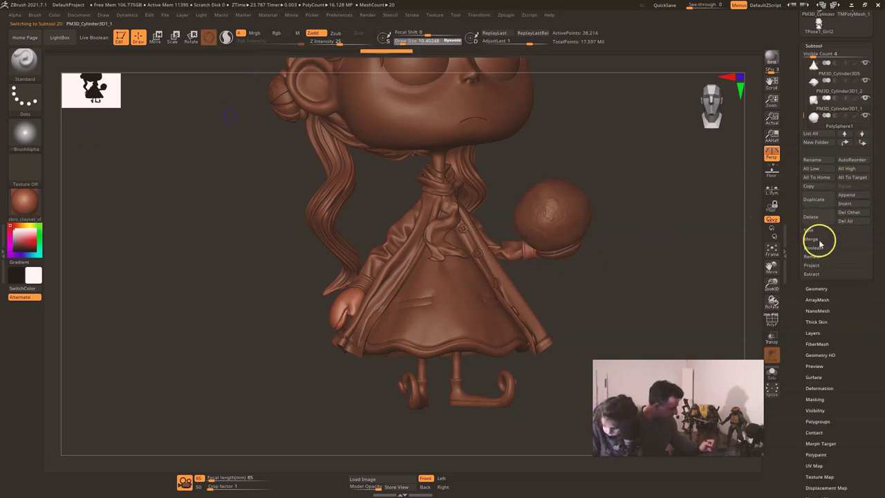
{"action": "left_click", "coordinate": [820, 240]}
{"action": "left_click", "coordinate": [820, 251]}
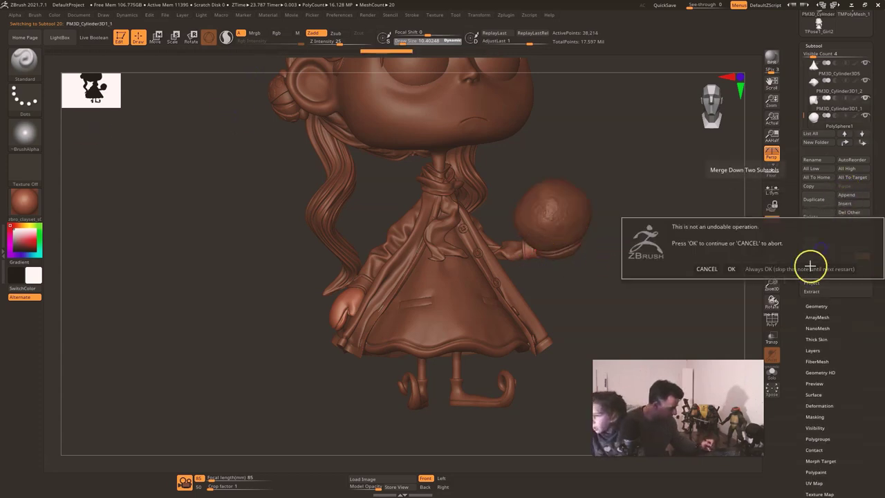
{"action": "left_click", "coordinate": [730, 268]}
Step: Isolate the merged snowball, mitten and cuff and examine the open end of the cuff up close
{"action": "left_click", "coordinate": [772, 375]}
{"action": "left_click", "coordinate": [772, 374]}
{"action": "left_click", "coordinate": [772, 374]}
{"action": "left_click", "coordinate": [772, 373]}
{"action": "left_click", "coordinate": [772, 373]}
{"action": "left_click_drag", "start_coordinate": [712, 330], "coordinate": [646, 332]}
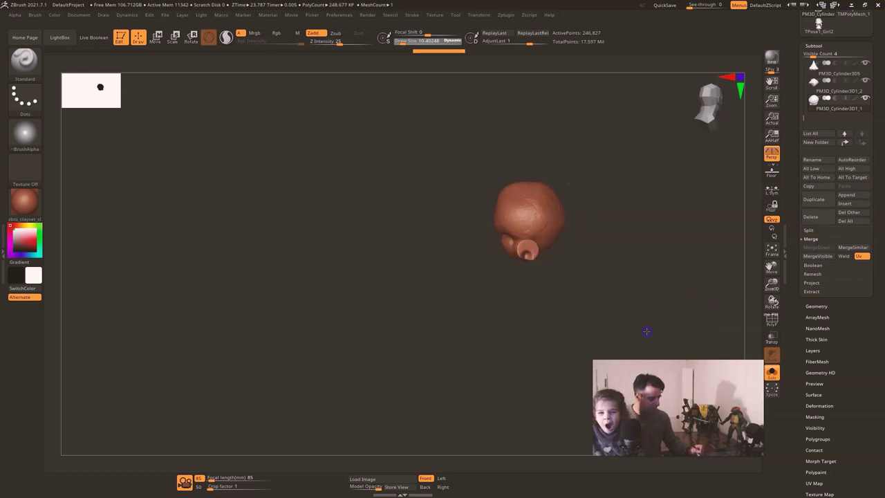
{"action": "left_click_drag", "start_coordinate": [646, 257], "coordinate": [643, 370], "text": "alt"}
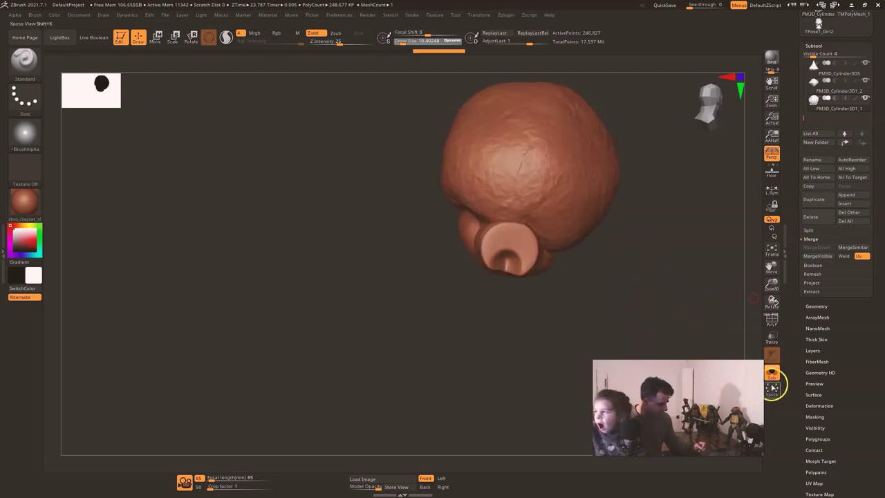
{"action": "left_click", "coordinate": [772, 373]}
Step: Examine how the cuff meets the sleeve on the full figure, and compare with the isolated snowball piece from behind
{"action": "left_click_drag", "start_coordinate": [724, 234], "coordinate": [604, 324], "text": "alt"}
{"action": "left_click_drag", "start_coordinate": [680, 304], "coordinate": [120, 157]}
{"action": "left_click_drag", "start_coordinate": [561, 294], "coordinate": [559, 228]}
{"action": "left_click_drag", "start_coordinate": [470, 396], "coordinate": [473, 410]}
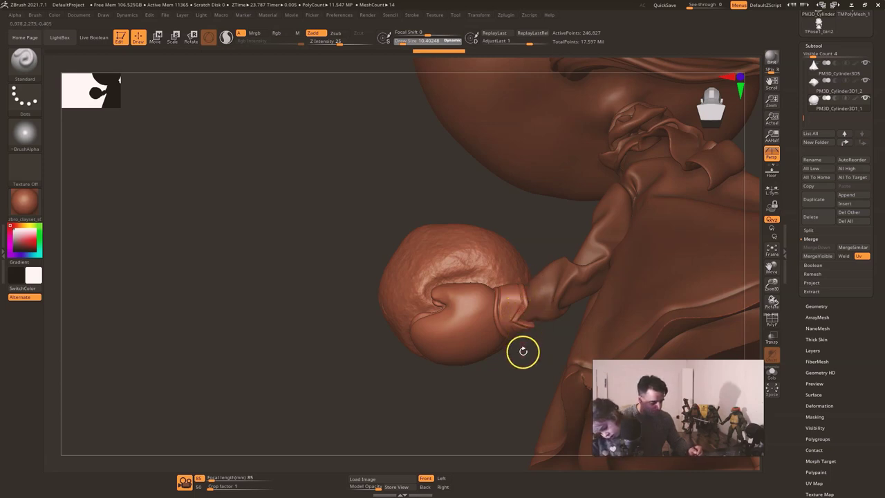
{"action": "left_click", "coordinate": [773, 374]}
{"action": "left_click_drag", "start_coordinate": [703, 313], "coordinate": [678, 338]}
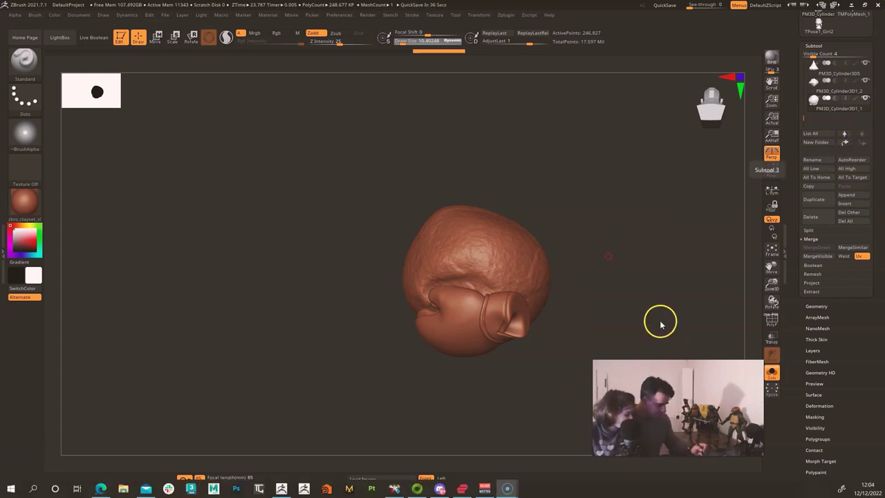
{"action": "left_click_drag", "start_coordinate": [664, 316], "coordinate": [658, 337]}
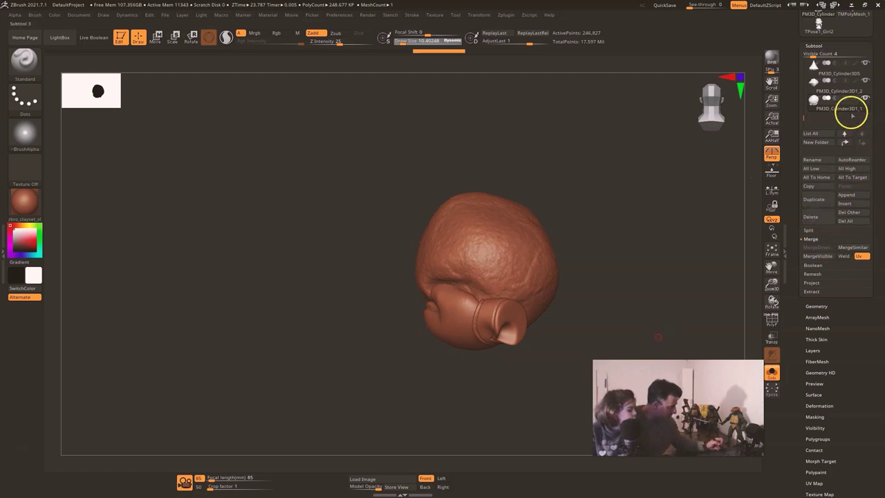
Step: Duplicate the merged snowball piece and set the original copy to Boolean subtraction
{"action": "left_click", "coordinate": [855, 91]}
{"action": "left_click", "coordinate": [855, 109]}
{"action": "left_click_drag", "start_coordinate": [858, 96], "coordinate": [832, 122]}
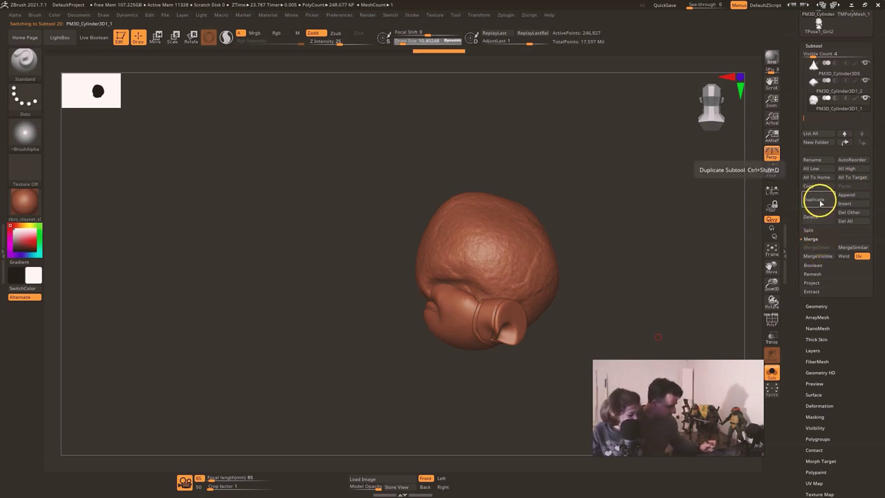
{"action": "left_click", "coordinate": [823, 202]}
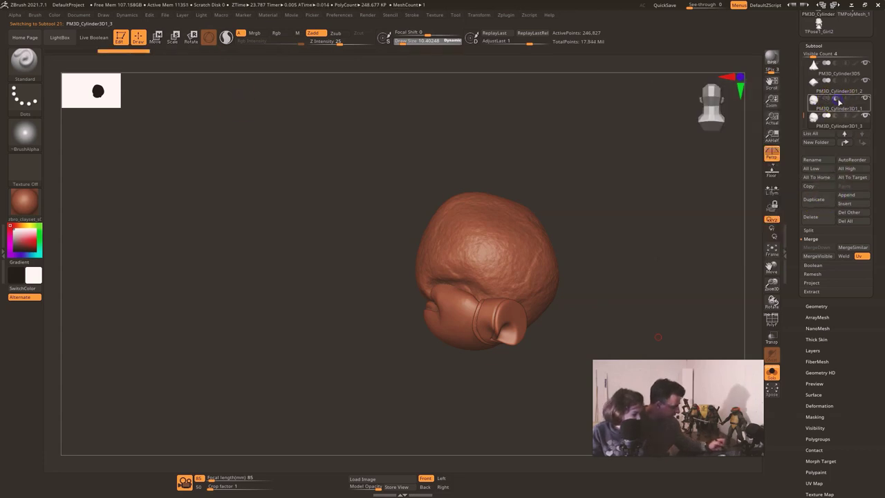
Step: Show the full figure, select the coat and move its subtool down to the end of the list
{"action": "left_click", "coordinate": [773, 371]}
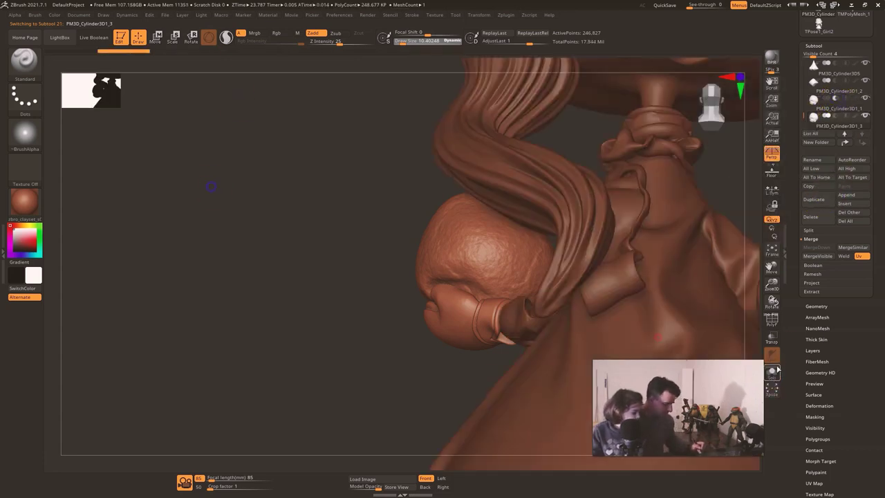
{"action": "left_click_drag", "start_coordinate": [419, 390], "coordinate": [433, 385]}
{"action": "left_click", "coordinate": [620, 345], "text": "alt"}
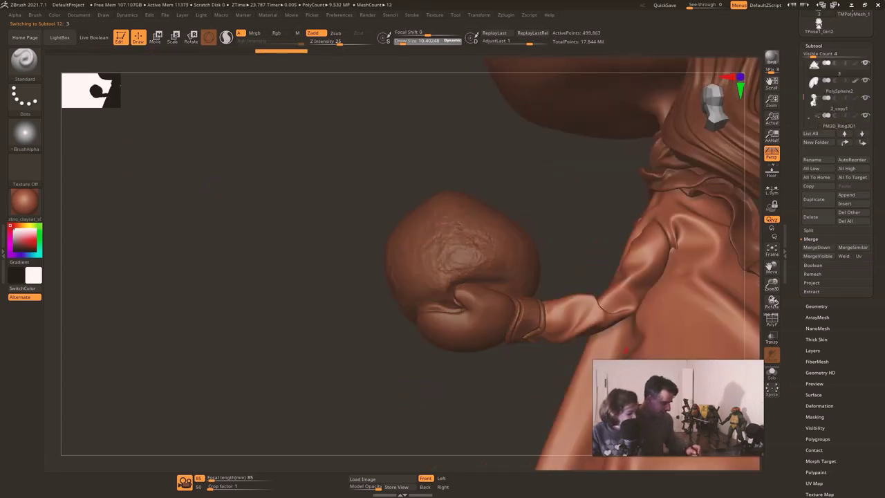
{"action": "left_click_drag", "start_coordinate": [445, 431], "coordinate": [499, 426]}
{"action": "right_click_drag", "start_coordinate": [500, 426], "coordinate": [502, 421], "text": "shift"}
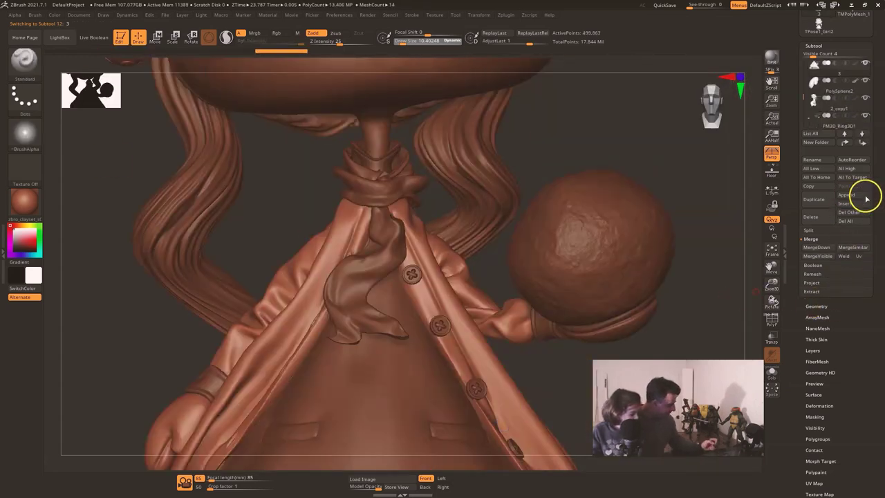
{"action": "left_click", "coordinate": [863, 144]}
{"action": "left_click", "coordinate": [864, 144]}
{"action": "left_click", "coordinate": [863, 144]}
{"action": "left_click", "coordinate": [863, 144]}
{"action": "left_click", "coordinate": [864, 144]}
{"action": "left_click", "coordinate": [865, 144]}
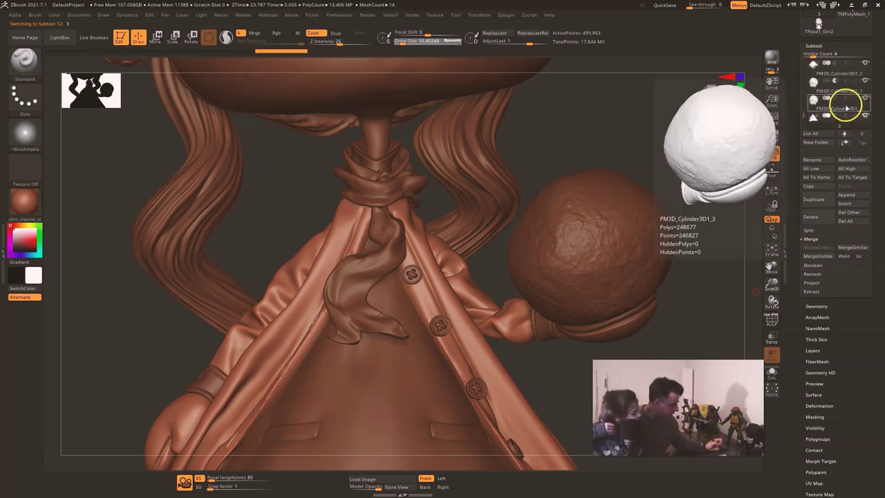
Step: Select the subtractive snowball piece and move it directly below the coat in the subtool list
{"action": "left_click", "coordinate": [868, 90]}
{"action": "left_click", "coordinate": [864, 142]}
{"action": "left_click", "coordinate": [862, 143]}
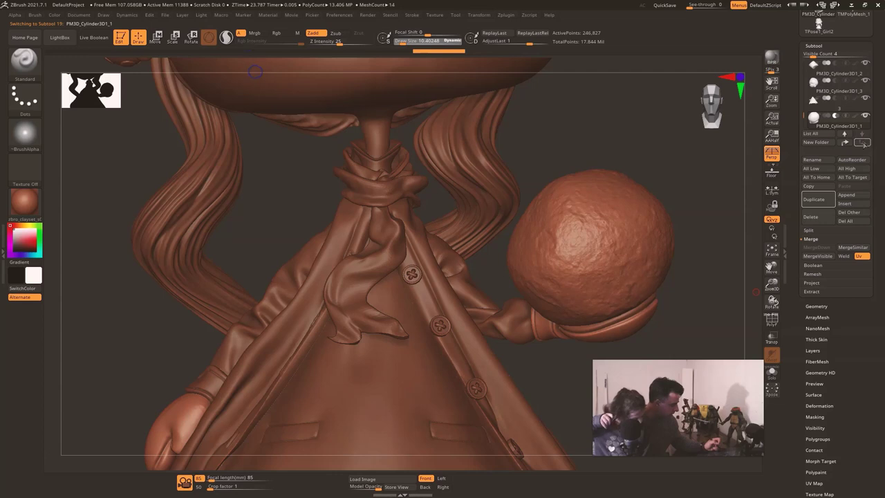
Step: Select the coat and merge it down with the subtractive snowball piece, accepting that this cannot be undone
{"action": "left_click", "coordinate": [831, 109]}
{"action": "right_click_drag", "start_coordinate": [645, 237], "coordinate": [493, 336], "text": "ctrl"}
{"action": "left_click_drag", "start_coordinate": [488, 336], "coordinate": [434, 336]}
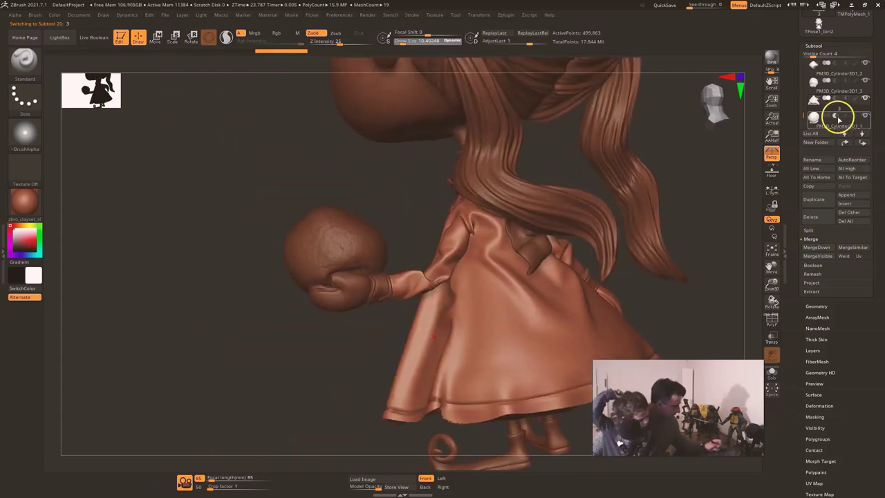
{"action": "mouse_move", "coordinate": [844, 108]}
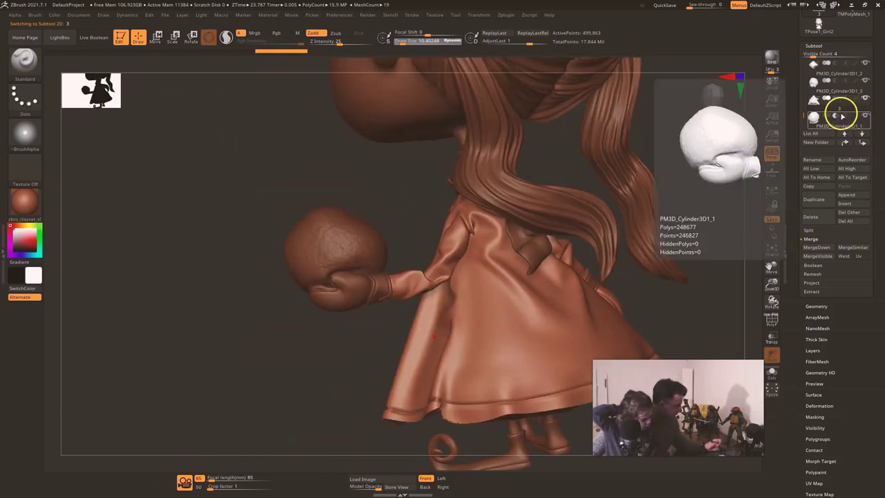
{"action": "left_click_drag", "start_coordinate": [804, 116], "coordinate": [804, 117]}
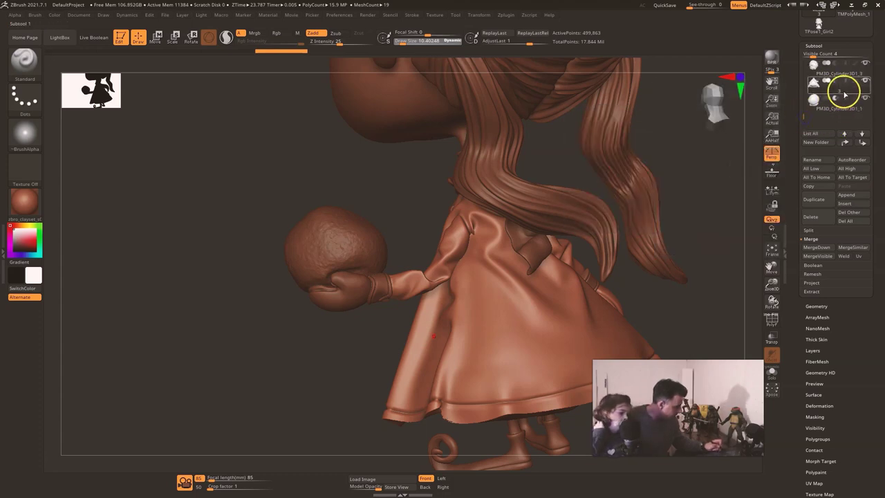
{"action": "left_click", "coordinate": [816, 246]}
{"action": "left_click", "coordinate": [732, 266]}
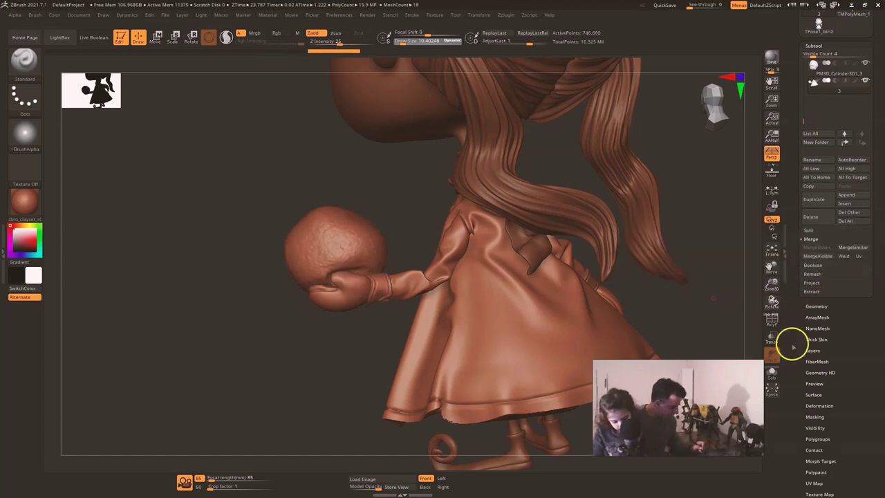
Step: Isolate the merged coat, DynaMesh it at resolution 600, and inspect the join between sleeve and cuff
{"action": "left_click", "coordinate": [773, 374]}
{"action": "left_click_drag", "start_coordinate": [702, 288], "coordinate": [596, 239]}
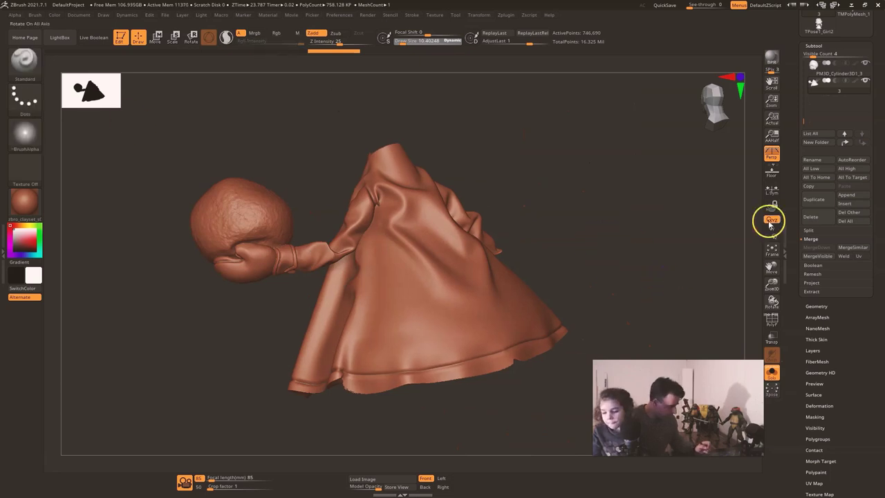
{"action": "left_click", "coordinate": [814, 46]}
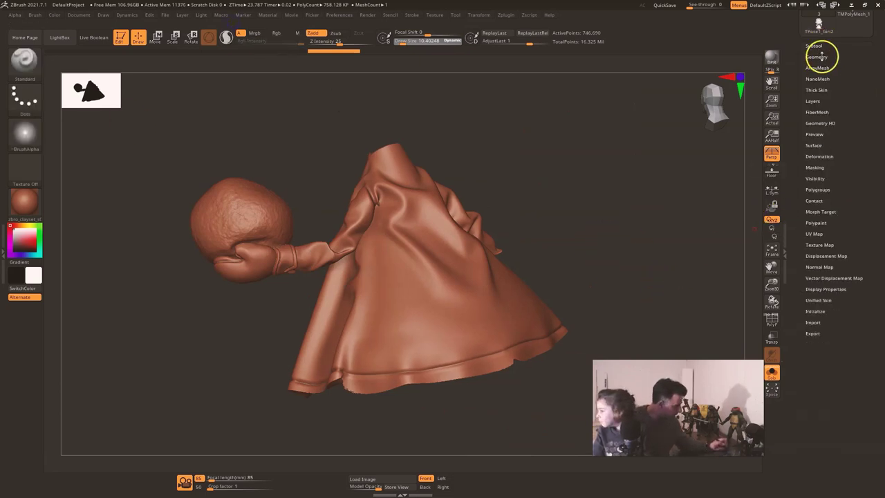
{"action": "left_click", "coordinate": [819, 56]}
{"action": "left_click_drag", "start_coordinate": [824, 207], "coordinate": [827, 207]}
{"action": "left_click", "coordinate": [824, 195]}
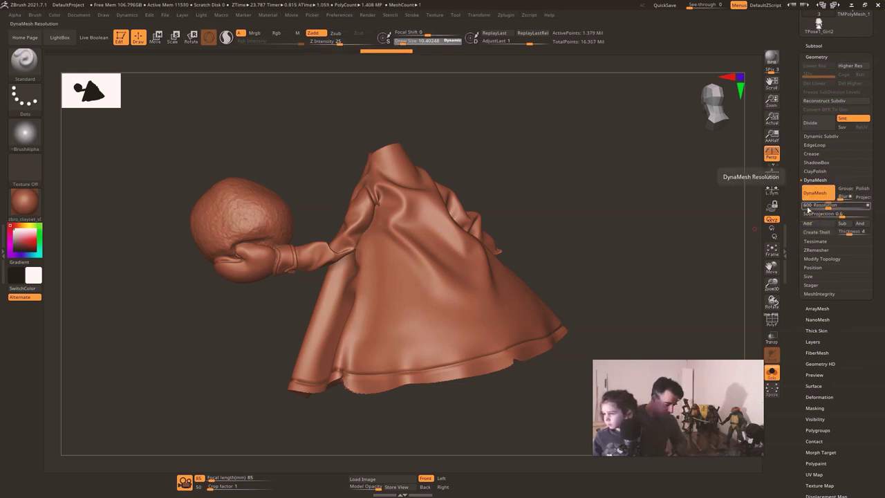
{"action": "left_click_drag", "start_coordinate": [638, 273], "coordinate": [707, 257]}
{"action": "mouse_move", "coordinate": [628, 293]}
{"action": "left_mouse_down"}
{"action": "mouse_move", "coordinate": [557, 272]}
{"action": "mouse_move", "coordinate": [539, 321]}
{"action": "mouse_move", "coordinate": [546, 302]}
{"action": "mouse_move", "coordinate": [583, 322]}
{"action": "left_mouse_up"}
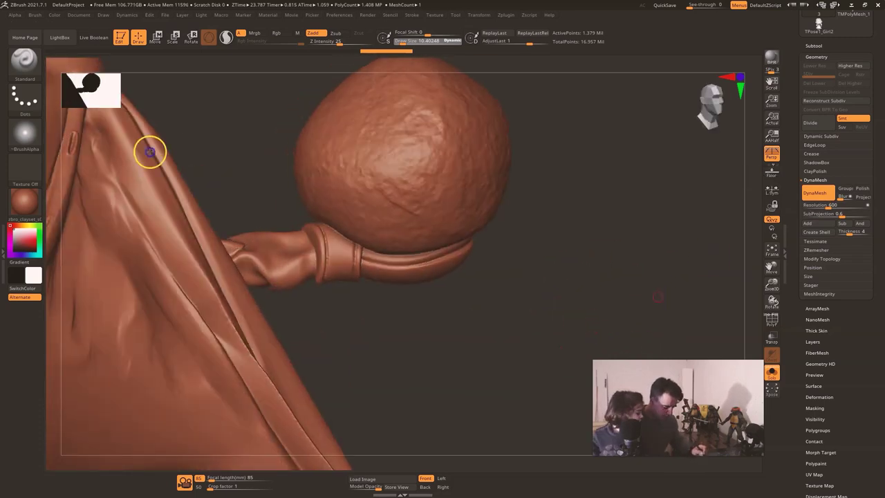
{"action": "left_click_drag", "start_coordinate": [656, 300], "coordinate": [642, 338]}
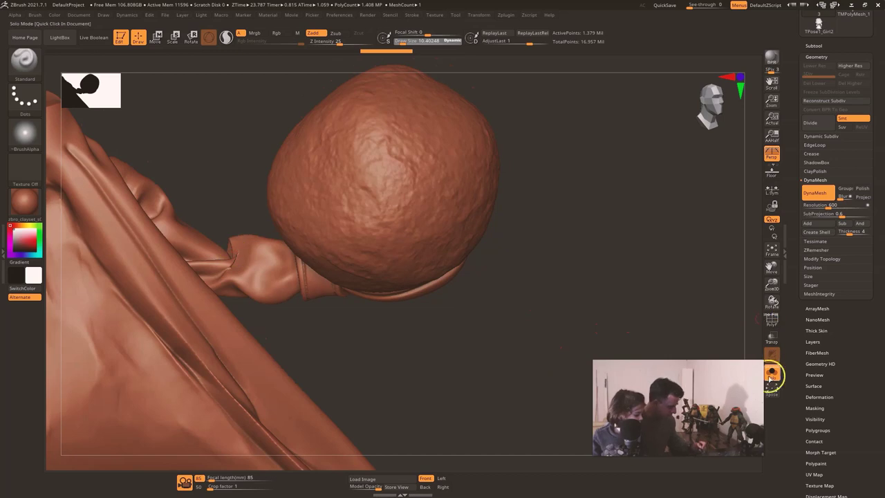
Step: Undo the DynaMesh and the merge so the coat is a separate subtool again
{"action": "left_click", "coordinate": [772, 372]}
{"action": "left_click", "coordinate": [772, 374]}
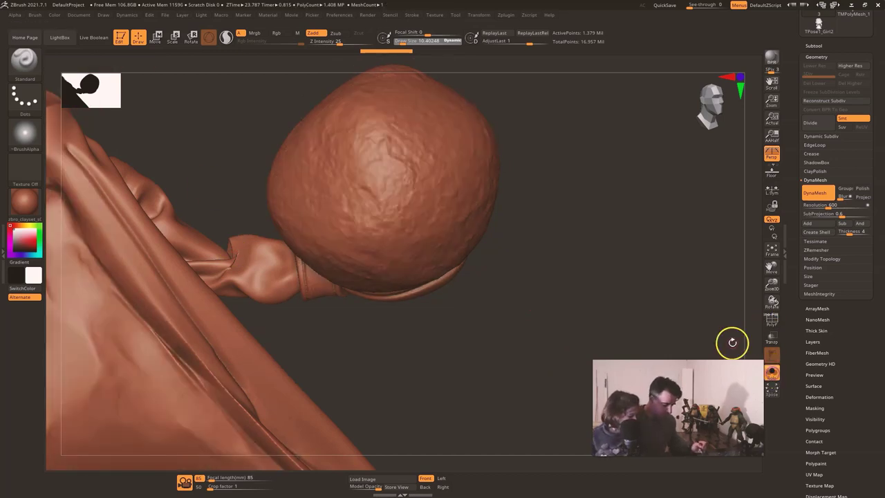
{"action": "key", "text": "ctrl+z"}
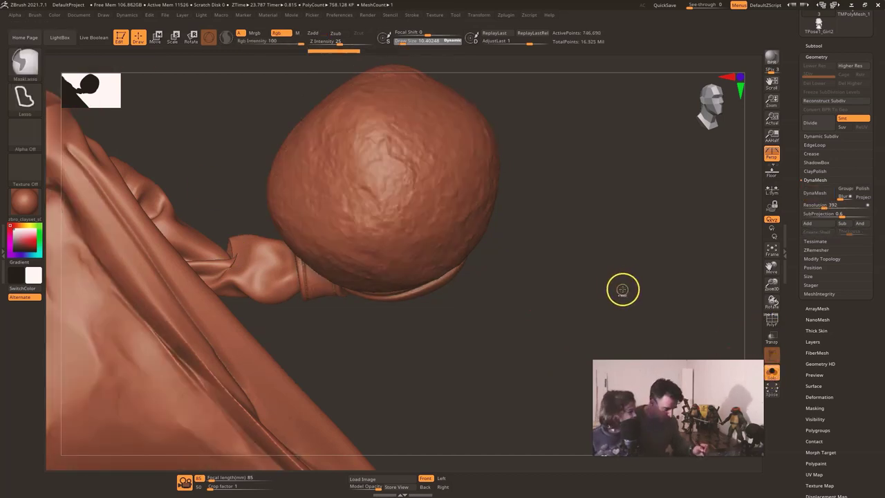
{"action": "key", "text": "ctrl+z"}
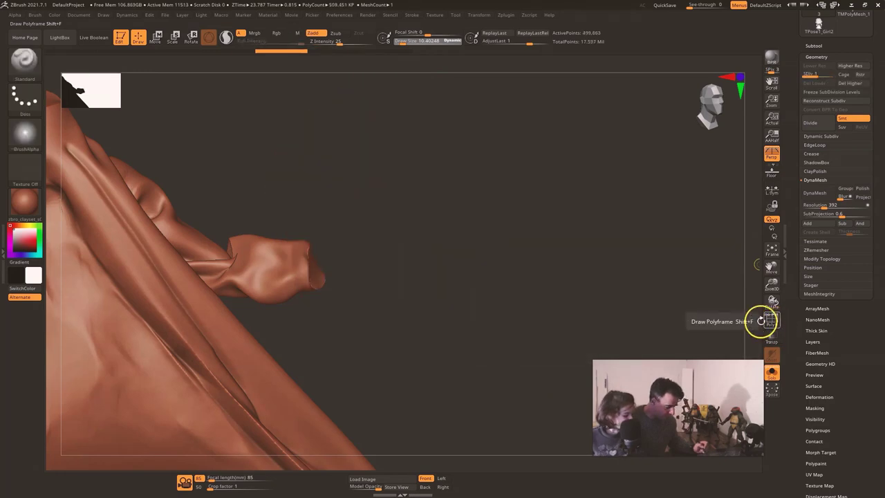
{"action": "mouse_move", "coordinate": [668, 289]}
{"action": "left_mouse_down"}
{"action": "mouse_move", "coordinate": [648, 304]}
{"action": "mouse_move", "coordinate": [683, 281]}
{"action": "left_mouse_up"}
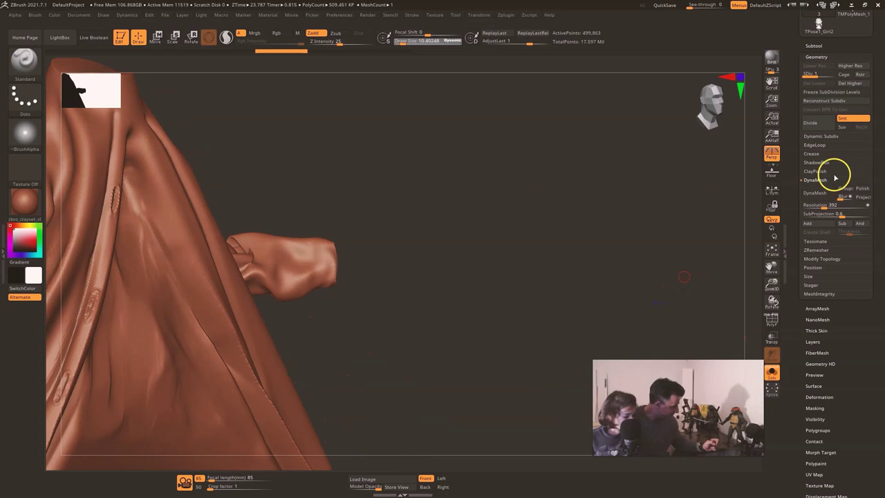
Step: At subdivision level 1, smooth the sharp fold on the coat sleeve behind the cut end, using a brush size of about 42
{"action": "left_click", "coordinate": [832, 74]}
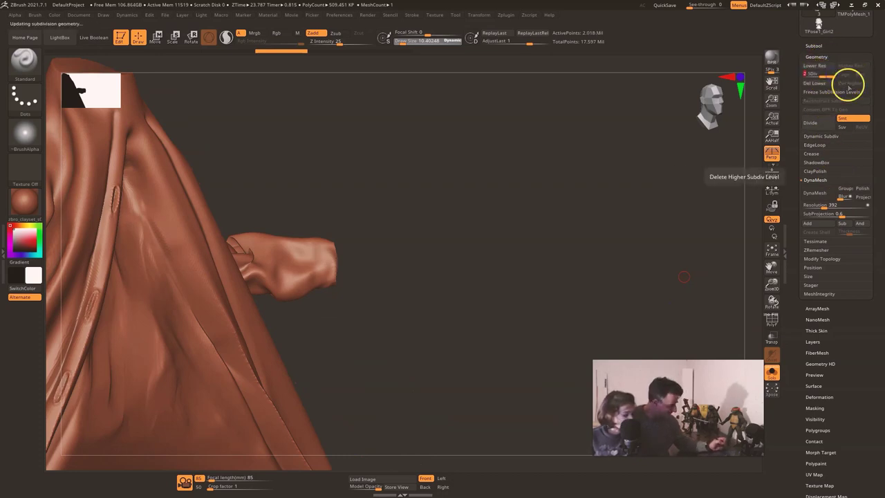
{"action": "left_click_drag", "start_coordinate": [823, 74], "coordinate": [779, 79]}
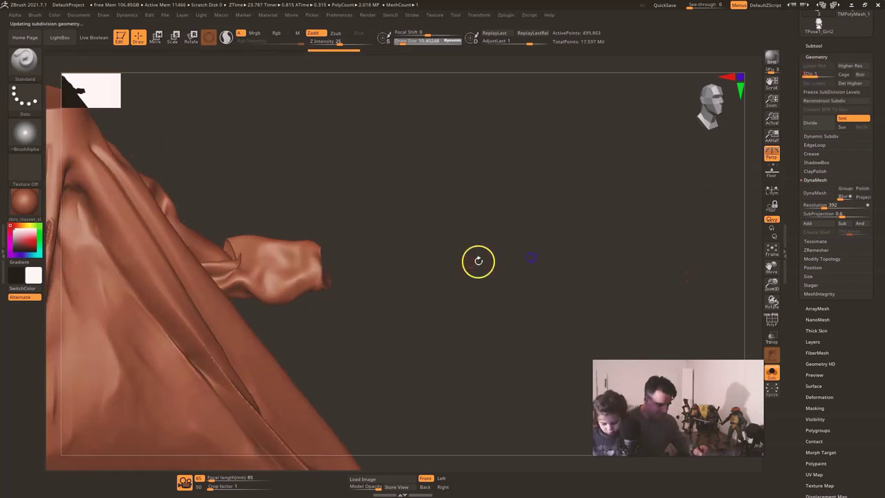
{"action": "left_click_drag", "start_coordinate": [480, 280], "coordinate": [553, 330], "text": "alt"}
{"action": "left_click_drag", "start_coordinate": [474, 298], "coordinate": [435, 303], "text": "alt"}
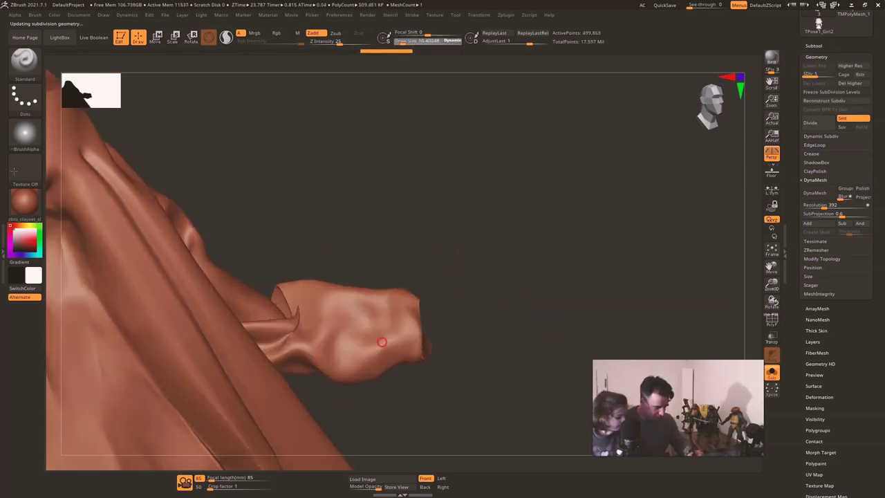
{"action": "key", "text": "s"}
{"action": "left_click_drag", "start_coordinate": [288, 297], "coordinate": [301, 321]}
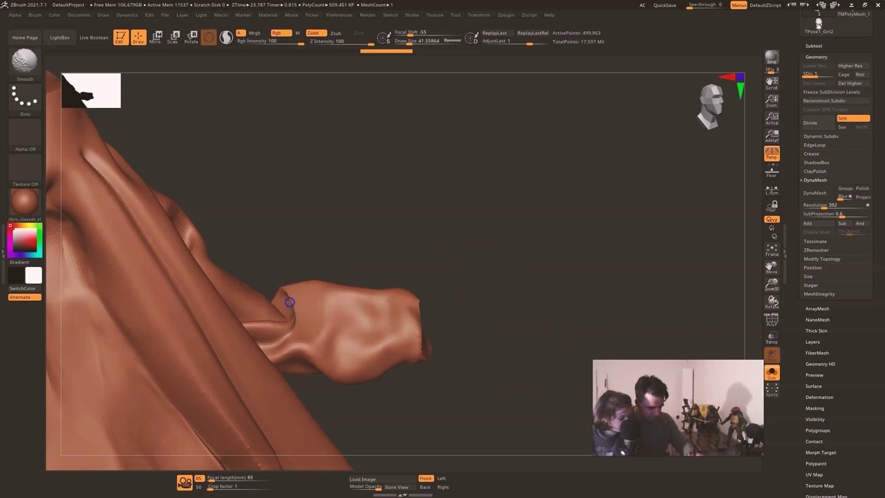
{"action": "left_click_drag", "start_coordinate": [282, 320], "coordinate": [309, 312], "text": "shift"}
Step: Adjust the overlapping fold behind the sleeve end with the Move brush at draw size about 45, keeping the rest of the coat masked
{"action": "left_click_drag", "start_coordinate": [339, 247], "coordinate": [262, 280]}
{"action": "mouse_move", "coordinate": [338, 257]}
{"action": "left_mouse_down"}
{"action": "mouse_move", "coordinate": [325, 274]}
{"action": "mouse_move", "coordinate": [339, 308]}
{"action": "mouse_move", "coordinate": [335, 332]}
{"action": "left_mouse_up"}
{"action": "key", "text": "r"}
{"action": "key", "text": "q"}
{"action": "key", "text": "s"}
{"action": "left_click", "coordinate": [333, 282]}
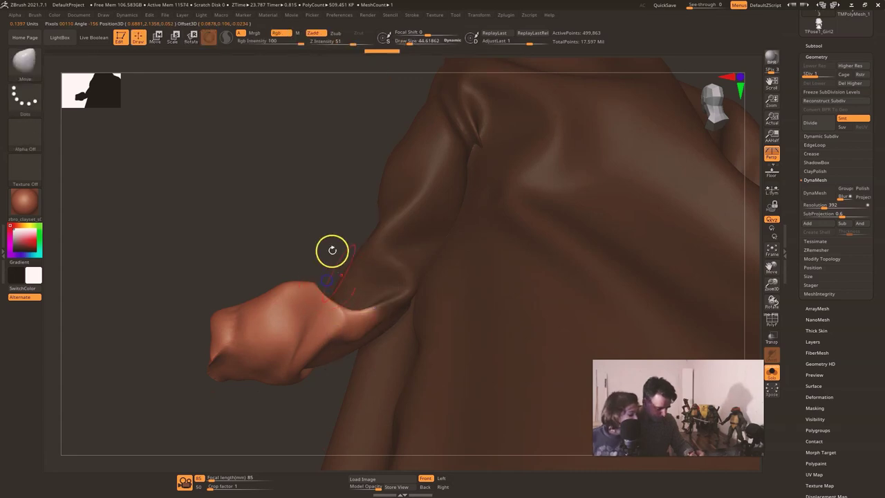
Step: Invert the mask and reshape the upper sleeve beside the fold with the Move brush at draw size about 69
{"action": "left_click", "coordinate": [331, 251], "text": "ctrl"}
{"action": "key", "text": "s"}
{"action": "left_click", "coordinate": [340, 293]}
{"action": "mouse_move", "coordinate": [320, 282]}
{"action": "left_mouse_down"}
{"action": "mouse_move", "coordinate": [340, 247]}
{"action": "mouse_move", "coordinate": [326, 249]}
{"action": "left_mouse_up"}
{"action": "mouse_move", "coordinate": [359, 206]}
{"action": "left_mouse_down"}
{"action": "mouse_move", "coordinate": [471, 180]}
{"action": "mouse_move", "coordinate": [421, 226]}
{"action": "mouse_move", "coordinate": [420, 281]}
{"action": "mouse_move", "coordinate": [401, 313]}
{"action": "left_mouse_up"}
{"action": "left_click_drag", "start_coordinate": [430, 253], "coordinate": [413, 266]}
{"action": "mouse_move", "coordinate": [365, 340]}
{"action": "left_mouse_down"}
{"action": "mouse_move", "coordinate": [369, 353]}
{"action": "mouse_move", "coordinate": [363, 349]}
{"action": "left_mouse_up"}
{"action": "mouse_move", "coordinate": [448, 247]}
{"action": "left_mouse_down"}
{"action": "mouse_move", "coordinate": [431, 249]}
{"action": "mouse_move", "coordinate": [419, 289]}
{"action": "left_mouse_up"}
{"action": "left_click_drag", "start_coordinate": [509, 185], "coordinate": [508, 242]}
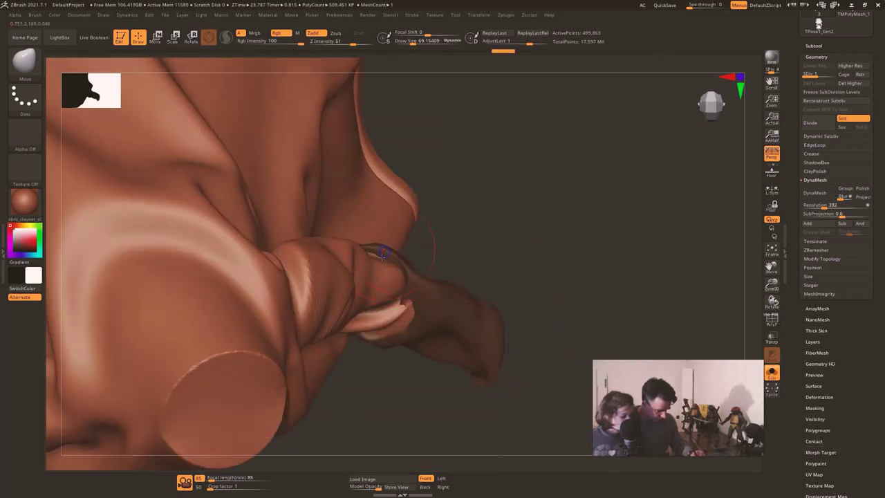
Step: Smooth the sleeve's seam and underside folds, switching to the Standard brush at draw size about 33 and changing the mask
{"action": "left_click_drag", "start_coordinate": [405, 320], "coordinate": [405, 316], "text": "shift"}
{"action": "left_click_drag", "start_coordinate": [464, 251], "coordinate": [473, 202]}
{"action": "key", "text": "s"}
{"action": "key", "text": "b"}
{"action": "key", "text": "s"}
{"action": "key", "text": "t"}
{"action": "left_click_drag", "start_coordinate": [413, 311], "coordinate": [408, 304], "text": "shift"}
{"action": "left_click_drag", "start_coordinate": [545, 188], "coordinate": [551, 197], "text": "ctrl"}
{"action": "left_click_drag", "start_coordinate": [409, 304], "coordinate": [408, 301], "text": "shift"}
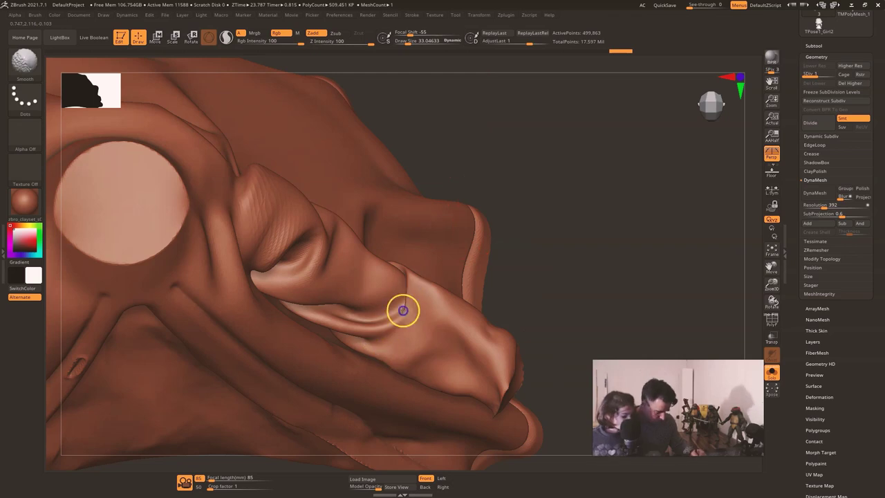
Step: Clear the view to the sleeve opening and smooth the jagged rim around its cut end
{"action": "left_click_drag", "start_coordinate": [535, 197], "coordinate": [543, 114]}
{"action": "left_click_drag", "start_coordinate": [502, 182], "coordinate": [457, 233]}
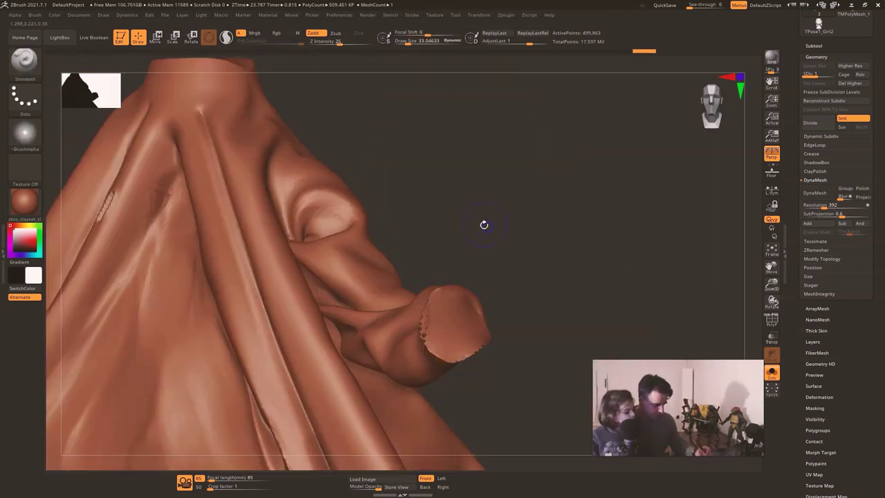
{"action": "left_click_drag", "start_coordinate": [428, 318], "coordinate": [430, 324], "text": "shift"}
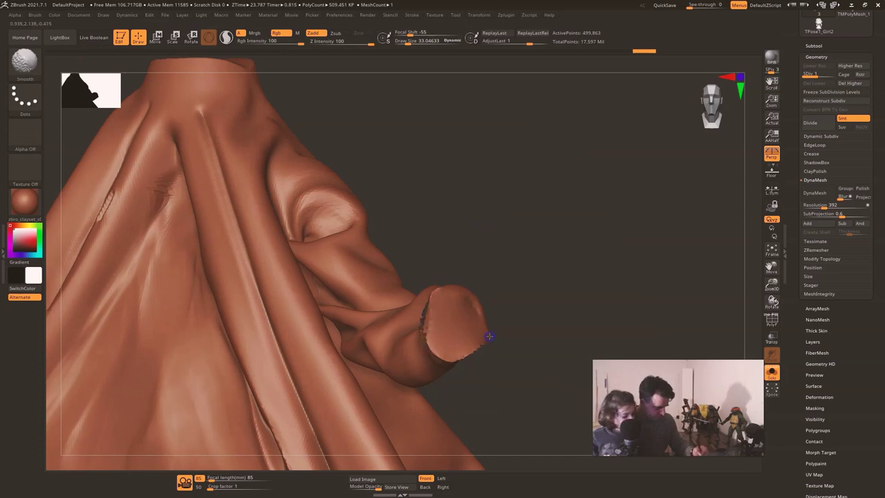
{"action": "left_click_drag", "start_coordinate": [499, 243], "coordinate": [546, 239]}
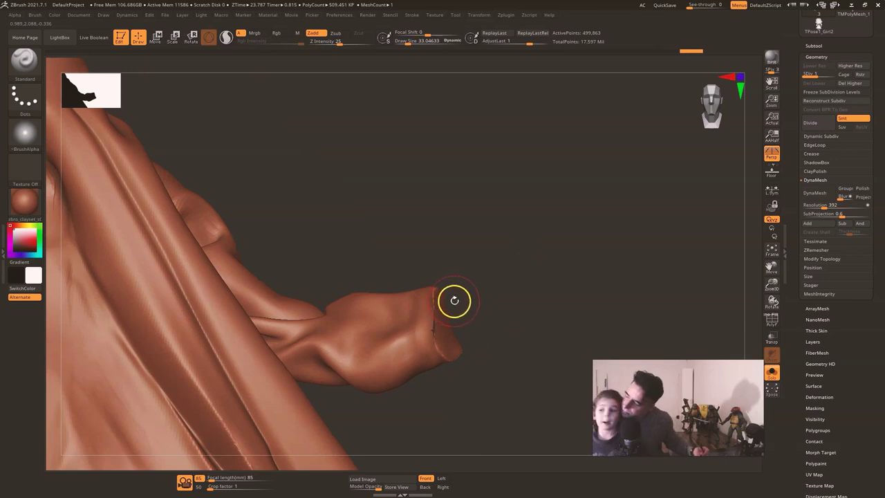
Step: Switch to the Inflat brush and even out the rim of the sleeve opening with further smoothing
{"action": "key", "text": "b"}
{"action": "key", "text": "i"}
{"action": "key", "text": "n"}
{"action": "left_click_drag", "start_coordinate": [438, 352], "coordinate": [435, 304], "text": "shift"}
{"action": "left_click_drag", "start_coordinate": [497, 303], "coordinate": [449, 293]}
{"action": "left_click_drag", "start_coordinate": [442, 357], "coordinate": [457, 350]}
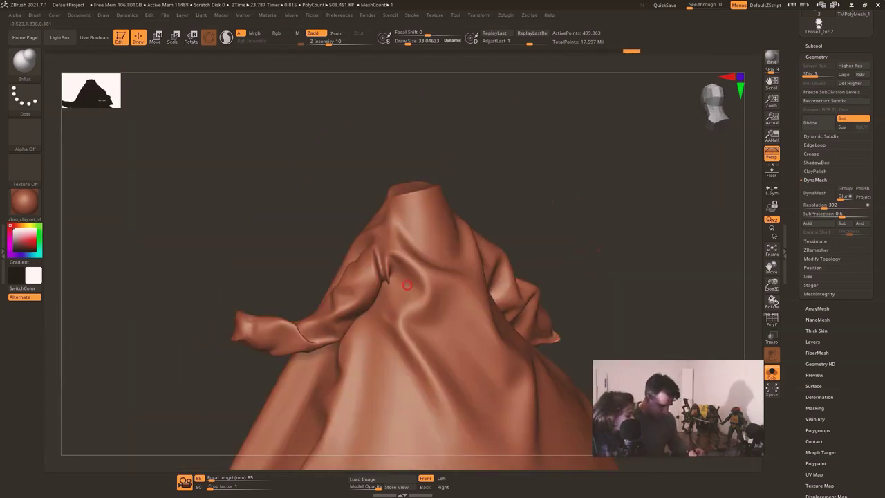
Step: Smooth the deep crease at the armpit on the back of the coat
{"action": "key", "text": "shift"}
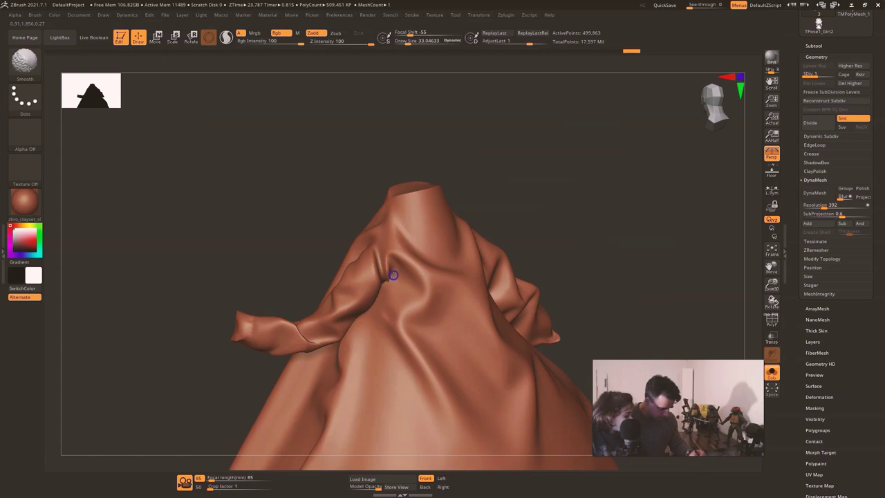
{"action": "left_click_drag", "start_coordinate": [388, 282], "coordinate": [406, 265], "text": "shift"}
{"action": "mouse_move", "coordinate": [605, 236]}
{"action": "left_mouse_down"}
{"action": "mouse_move", "coordinate": [587, 217]}
{"action": "mouse_move", "coordinate": [456, 187]}
{"action": "mouse_move", "coordinate": [473, 237]}
{"action": "mouse_move", "coordinate": [424, 243]}
{"action": "left_mouse_up"}
Step: Set the Inflat brush's draw size to about 54 and thicken the thin areas around the other sleeve's end
{"action": "key", "text": "s"}
{"action": "left_click_drag", "start_coordinate": [137, 414], "coordinate": [142, 413]}
{"action": "mouse_move", "coordinate": [442, 228]}
{"action": "left_mouse_down"}
{"action": "mouse_move", "coordinate": [592, 185]}
{"action": "mouse_move", "coordinate": [642, 141]}
{"action": "left_mouse_up"}
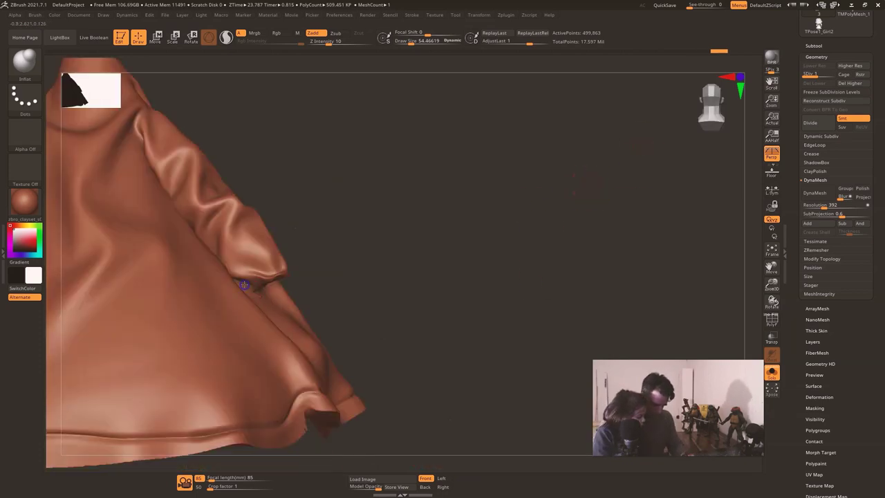
{"action": "mouse_move", "coordinate": [471, 279]}
{"action": "left_mouse_down"}
{"action": "mouse_move", "coordinate": [456, 230]}
{"action": "mouse_move", "coordinate": [443, 222]}
{"action": "left_mouse_up"}
{"action": "left_click_drag", "start_coordinate": [440, 221], "coordinate": [380, 230], "text": "alt"}
{"action": "mouse_move", "coordinate": [251, 338]}
{"action": "left_mouse_down", "text": "alt"}
{"action": "mouse_move", "coordinate": [242, 339]}
{"action": "mouse_move", "coordinate": [253, 336]}
{"action": "left_mouse_up", "text": "alt"}
{"action": "mouse_move", "coordinate": [437, 276]}
{"action": "left_mouse_down"}
{"action": "mouse_move", "coordinate": [455, 302]}
{"action": "mouse_move", "coordinate": [596, 238]}
{"action": "left_mouse_up"}
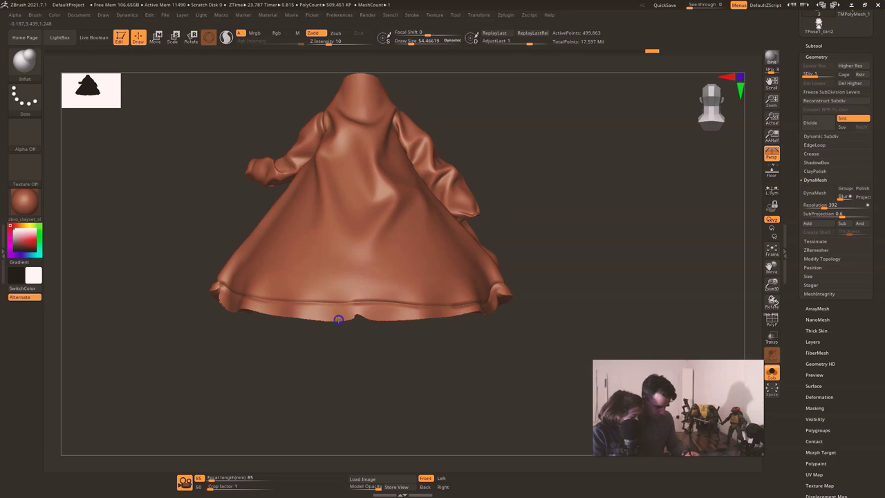
Step: Thicken the thin, jagged hem along the back of the coat with the Inflat brush and check the coat from the front
{"action": "left_click_drag", "start_coordinate": [237, 307], "coordinate": [298, 353]}
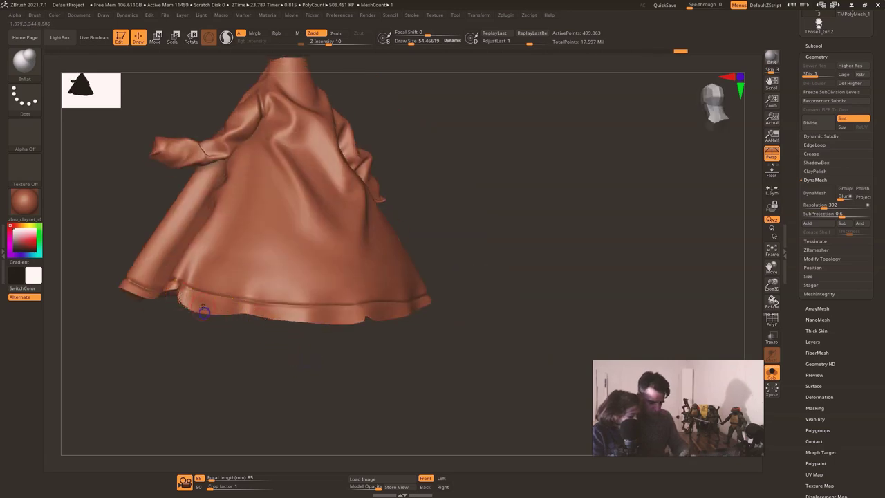
{"action": "right_click_drag", "start_coordinate": [202, 309], "coordinate": [227, 334], "text": "ctrl"}
{"action": "left_click_drag", "start_coordinate": [165, 328], "coordinate": [222, 353]}
{"action": "left_click_drag", "start_coordinate": [174, 326], "coordinate": [166, 330]}
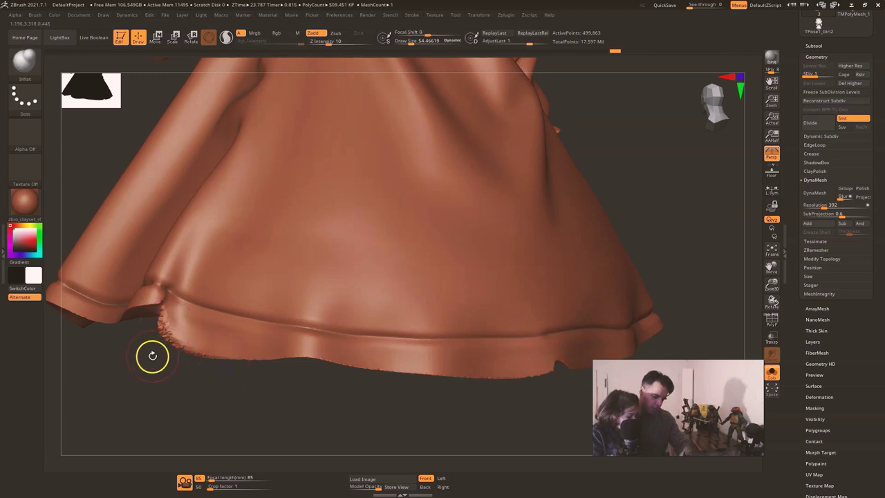
{"action": "right_click_drag", "start_coordinate": [152, 356], "coordinate": [272, 375], "text": "ctrl"}
{"action": "right_click_drag", "start_coordinate": [300, 333], "coordinate": [574, 346], "text": "alt"}
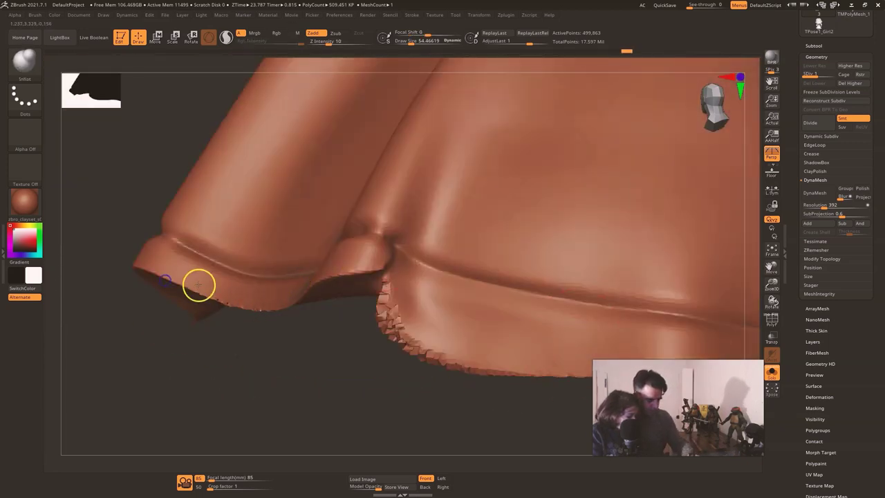
{"action": "right_click_drag", "start_coordinate": [346, 417], "coordinate": [421, 389]}
{"action": "right_click_drag", "start_coordinate": [509, 258], "coordinate": [521, 166]}
{"action": "right_click_drag", "start_coordinate": [453, 202], "coordinate": [593, 243], "text": "alt"}
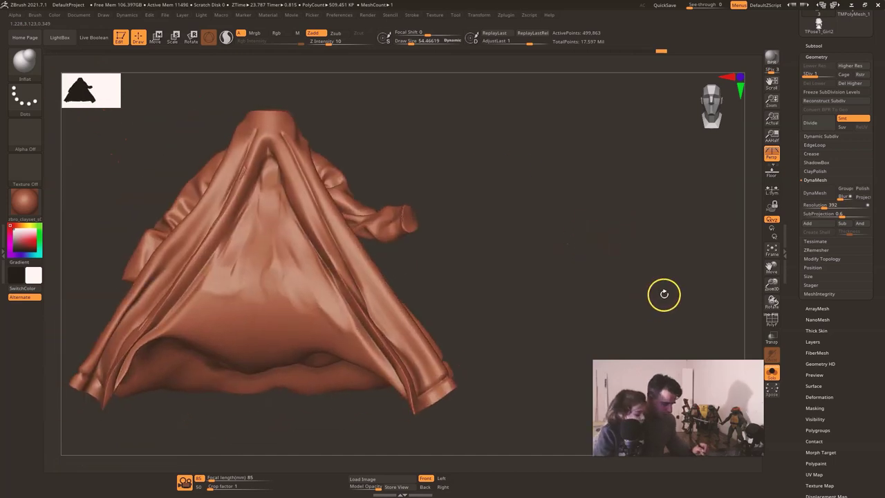
Step: Try DynaMeshing the coat at resolution 624 with its subdivision levels frozen, and undo the attempt
{"action": "left_click_drag", "start_coordinate": [824, 207], "coordinate": [829, 206]}
{"action": "left_click", "coordinate": [823, 196]}
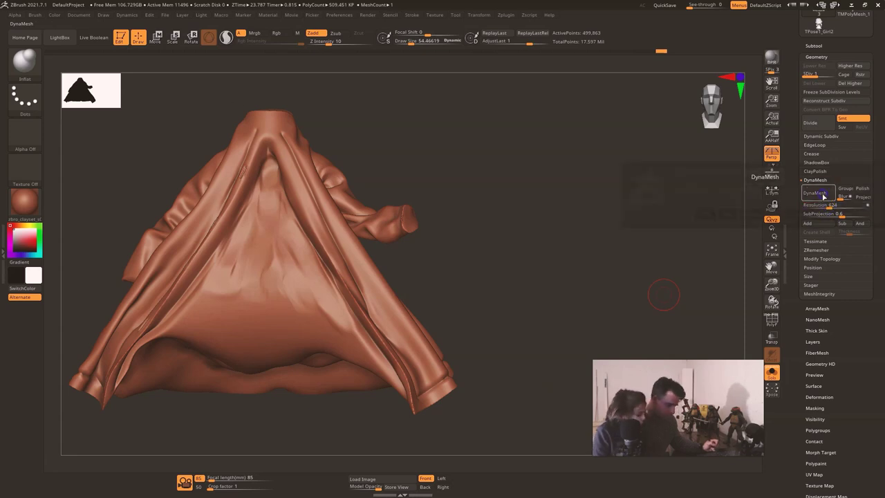
{"action": "left_click", "coordinate": [822, 194]}
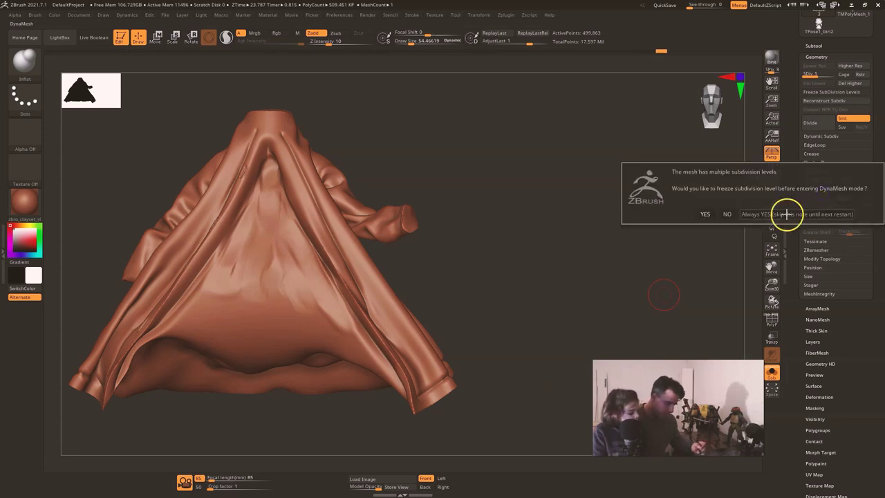
{"action": "left_click", "coordinate": [706, 213]}
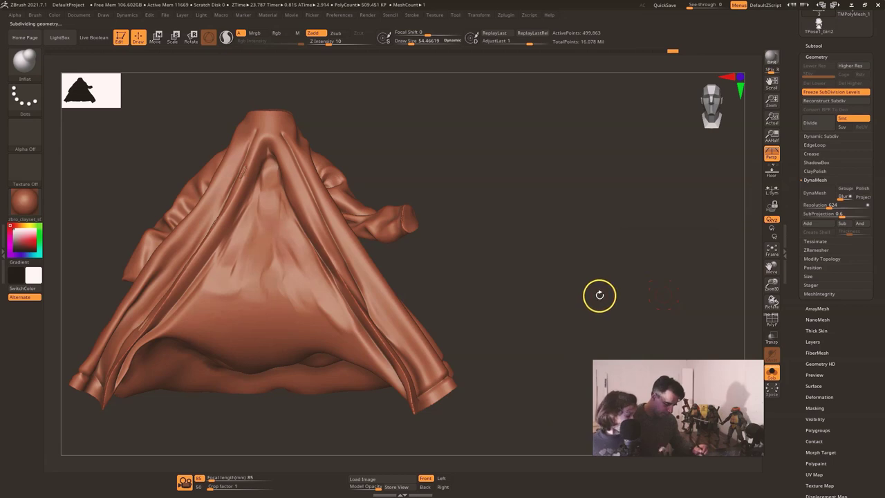
{"action": "key", "text": "ctrl+z"}
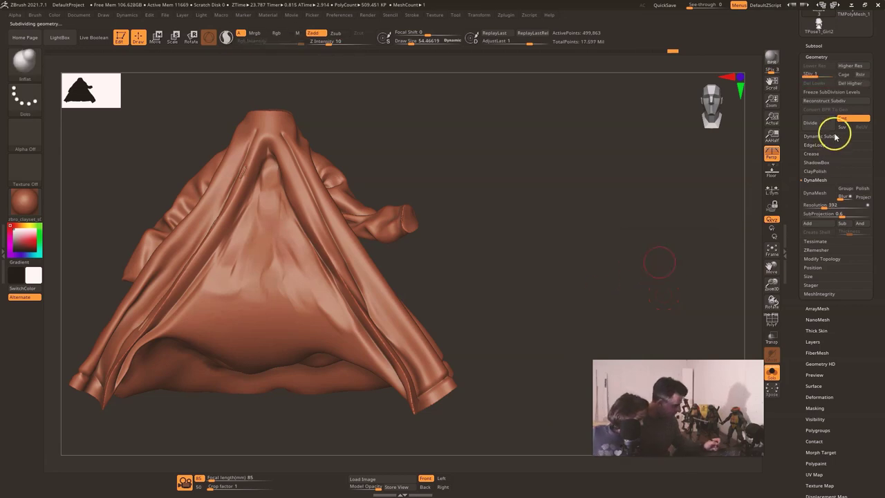
Step: Raise the coat to its highest subdivision level, delete the lower levels and DynaMesh it at resolution 648
{"action": "left_click_drag", "start_coordinate": [820, 75], "coordinate": [849, 82]}
{"action": "left_click", "coordinate": [826, 84]}
{"action": "left_click_drag", "start_coordinate": [826, 206], "coordinate": [830, 206]}
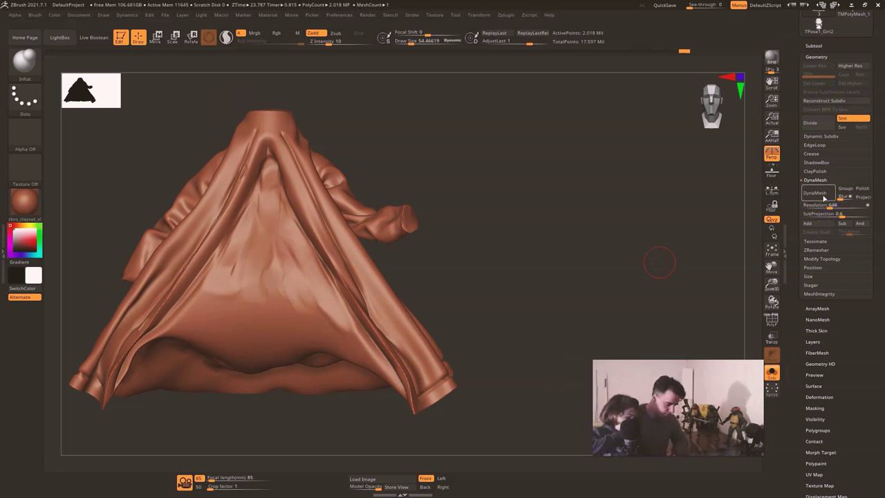
{"action": "left_click", "coordinate": [823, 199]}
Step: Smooth the rim of the coat's cut sleeve opening with a draw size of 17
{"action": "right_click_drag", "start_coordinate": [573, 245], "coordinate": [517, 293]}
{"action": "right_click_drag", "start_coordinate": [481, 224], "coordinate": [485, 375], "text": "alt"}
{"action": "key", "text": "s"}
{"action": "left_click_drag", "start_coordinate": [438, 226], "coordinate": [427, 225]}
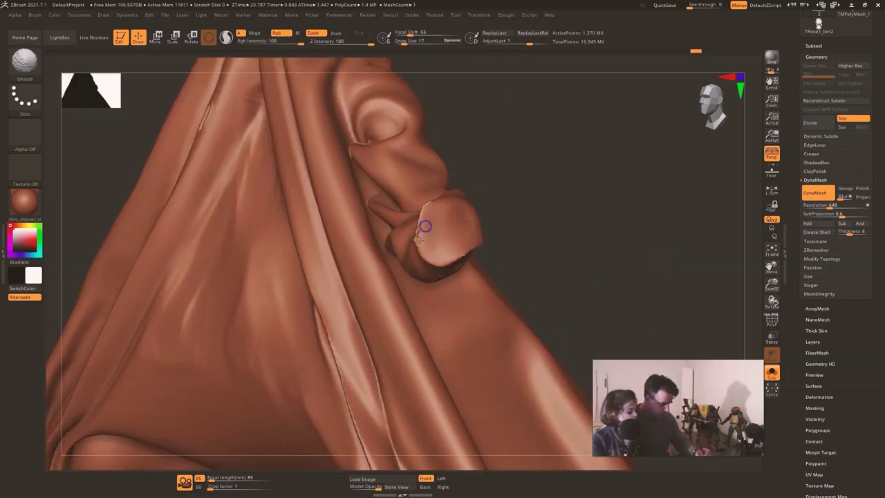
{"action": "right_click_drag", "start_coordinate": [602, 219], "coordinate": [548, 255]}
{"action": "left_click_drag", "start_coordinate": [489, 221], "coordinate": [518, 255], "text": "shift"}
Step: Smooth the rough edge of the coat's back hem, and frame the whole coat from the front
{"action": "right_click_drag", "start_coordinate": [517, 255], "coordinate": [522, 158], "text": "ctrl"}
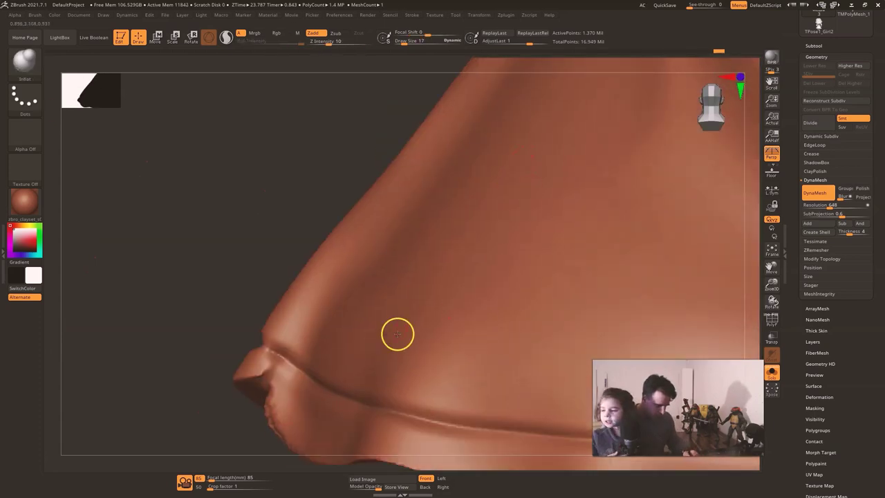
{"action": "left_click_drag", "start_coordinate": [267, 408], "coordinate": [277, 424], "text": "shift"}
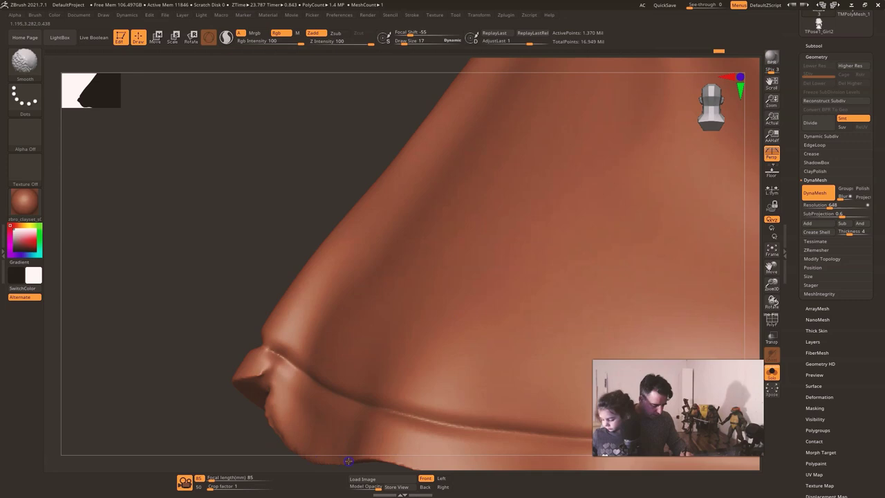
{"action": "mouse_move", "coordinate": [352, 458]}
{"action": "left_mouse_down"}
{"action": "mouse_move", "coordinate": [409, 256]}
{"action": "mouse_move", "coordinate": [407, 324]}
{"action": "mouse_move", "coordinate": [480, 304]}
{"action": "left_mouse_up"}
{"action": "left_click_drag", "start_coordinate": [459, 387], "coordinate": [438, 399]}
{"action": "key", "text": "f"}
{"action": "left_click_drag", "start_coordinate": [681, 278], "coordinate": [627, 292], "text": "alt"}
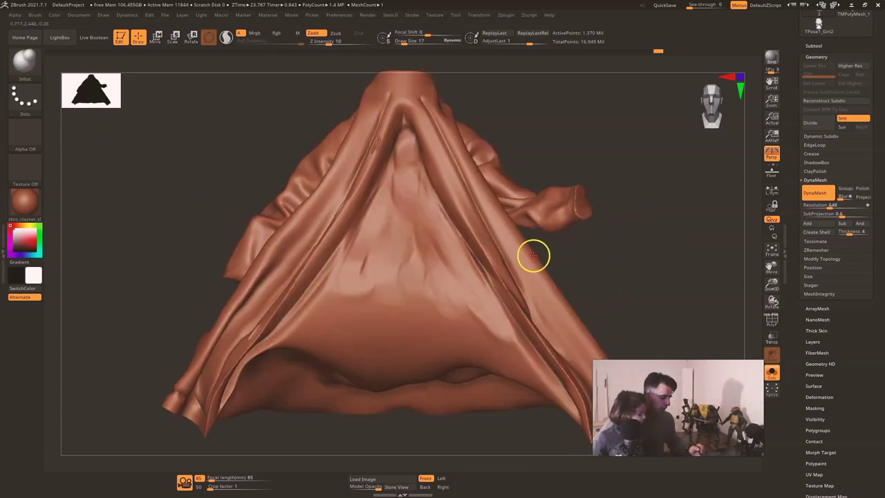
Step: Duplicate the merged snowball, mitten and cuff subtool and place the copy below the coat, set to subtract
{"action": "left_click", "coordinate": [826, 181]}
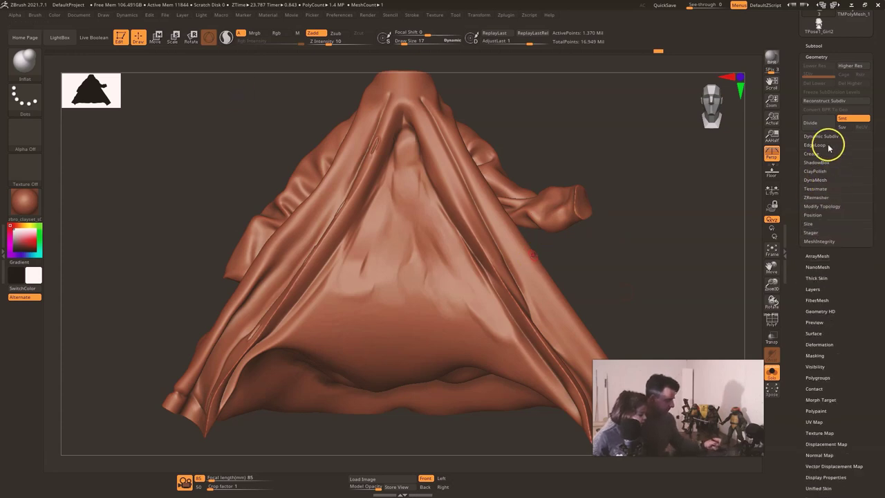
{"action": "left_click", "coordinate": [817, 45]}
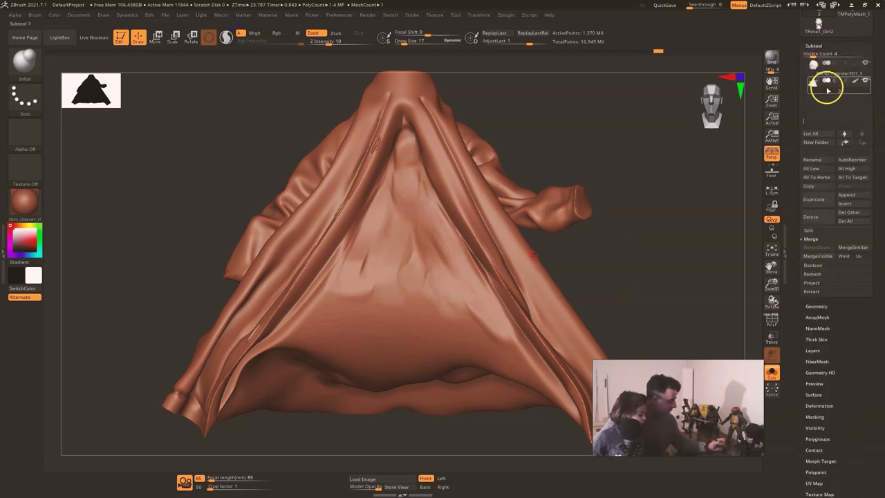
{"action": "left_click", "coordinate": [828, 72]}
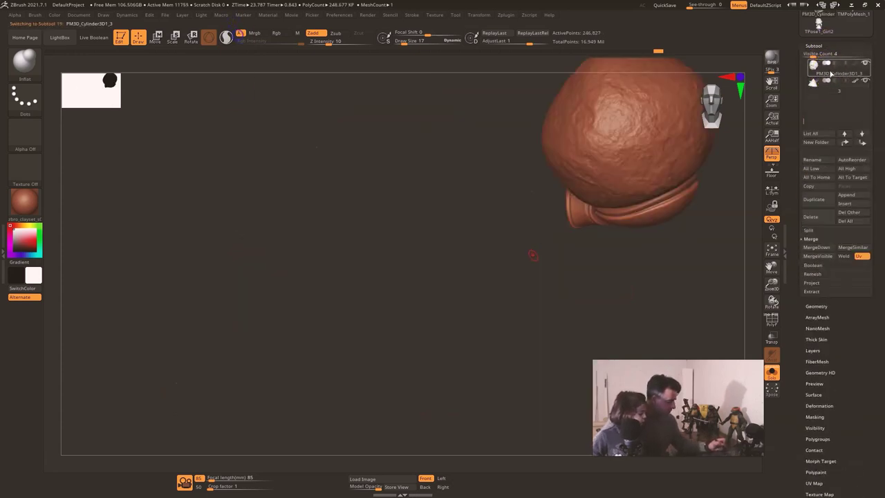
{"action": "left_click", "coordinate": [820, 200]}
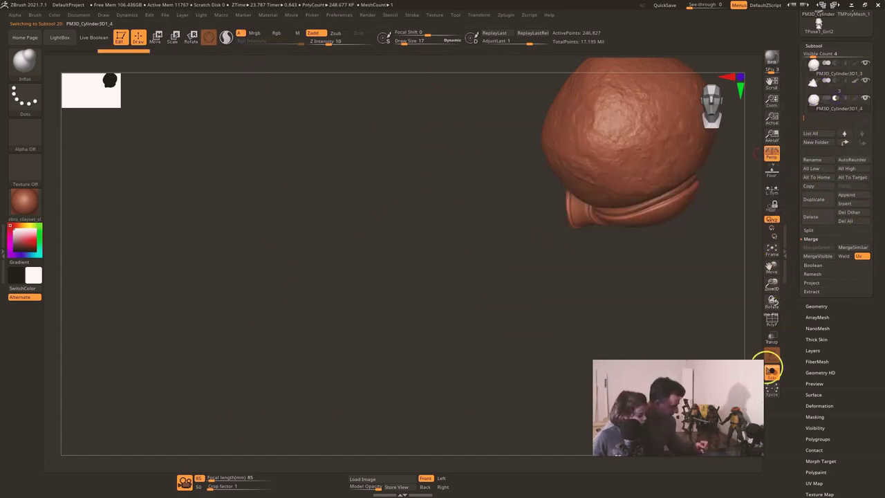
Step: Merge the subtractive snowball-and-mitten copy down into the coat, DynaMesh it to cut the socket, and inspect the sleeve opening in isolation
{"action": "left_click", "coordinate": [772, 372]}
{"action": "mouse_move", "coordinate": [692, 321]}
{"action": "left_mouse_down", "text": "alt"}
{"action": "mouse_move", "coordinate": [642, 358]}
{"action": "mouse_move", "coordinate": [585, 333]}
{"action": "left_mouse_up", "text": "alt"}
{"action": "left_click_drag", "start_coordinate": [614, 308], "coordinate": [737, 280]}
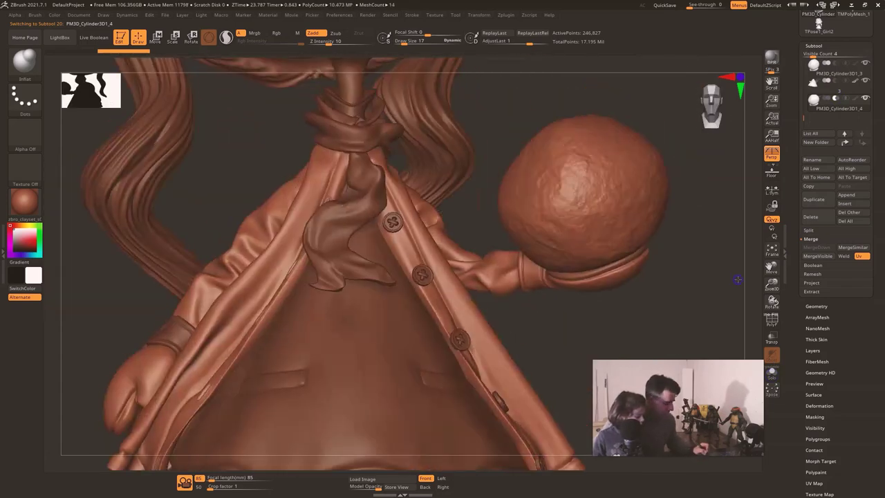
{"action": "left_click", "coordinate": [832, 91]}
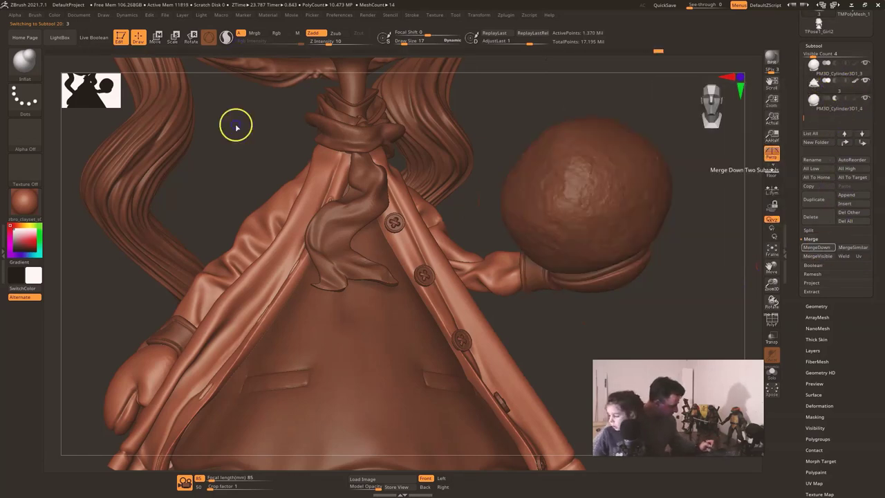
{"action": "left_click", "coordinate": [823, 248]}
{"action": "left_click", "coordinate": [734, 270]}
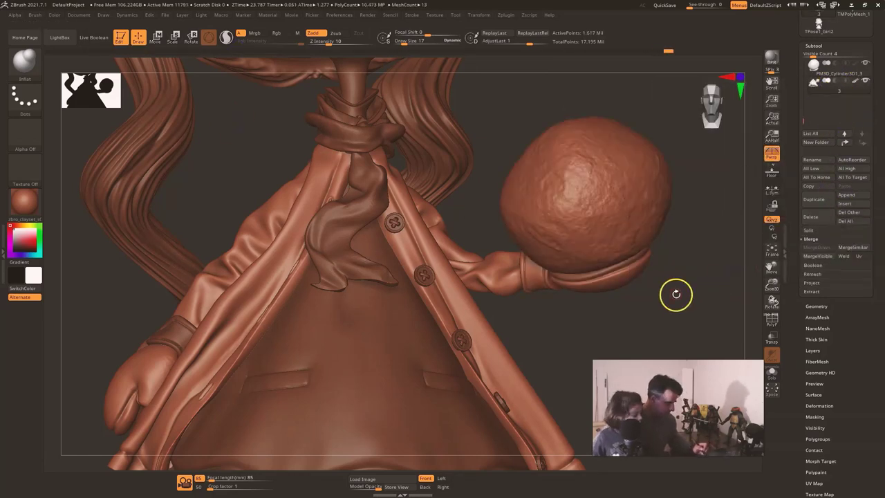
{"action": "left_click_drag", "start_coordinate": [676, 269], "coordinate": [725, 318], "text": "ctrl"}
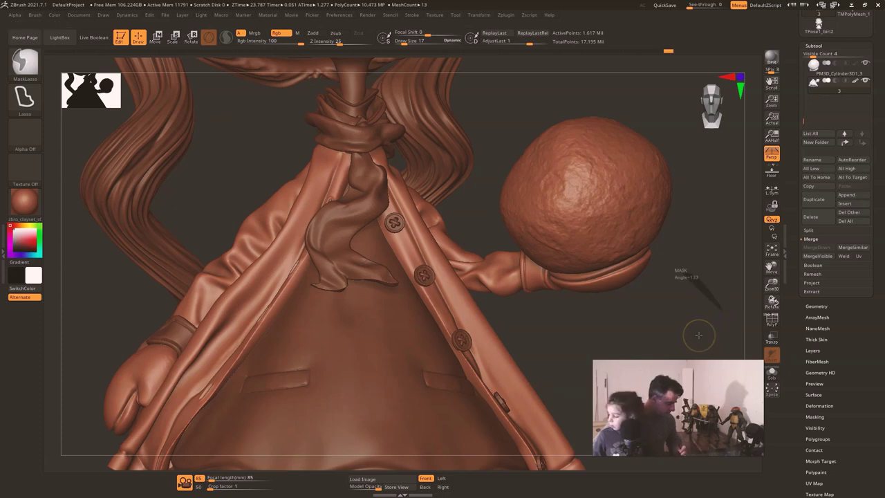
{"action": "left_click", "coordinate": [774, 375]}
{"action": "left_click_drag", "start_coordinate": [171, 148], "coordinate": [646, 288]}
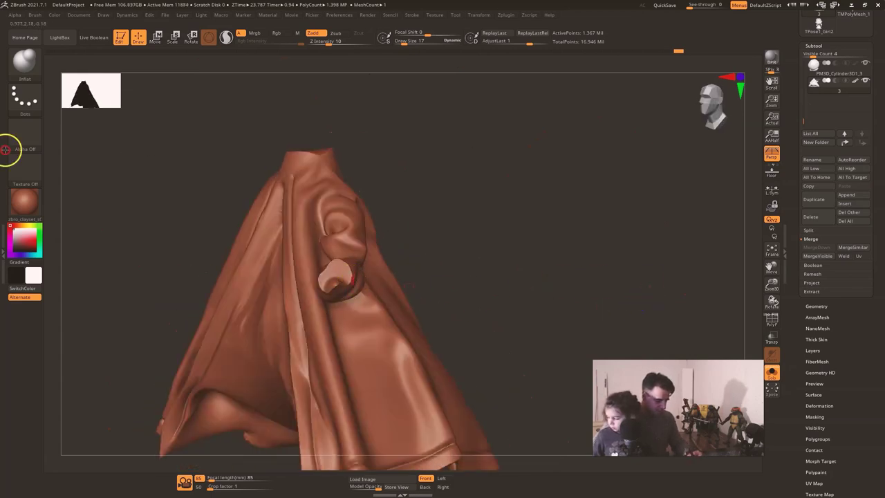
{"action": "left_click_drag", "start_coordinate": [5, 150], "coordinate": [5, 228], "text": "alt"}
{"action": "left_click_drag", "start_coordinate": [525, 226], "coordinate": [622, 230]}
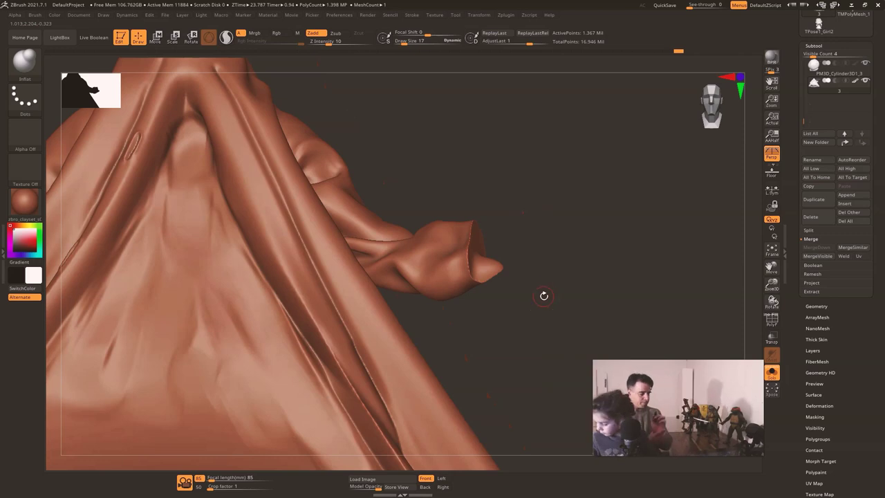
Step: Scale the snowball-and-mitten piece up by a factor of about 1.02 around its cuff and compare the fit against the coat sleeve
{"action": "left_click", "coordinate": [830, 74]}
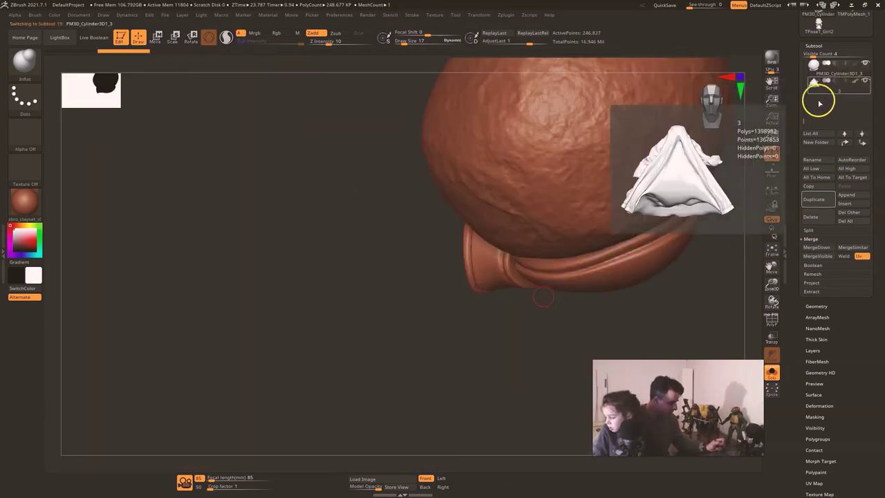
{"action": "left_click_drag", "start_coordinate": [517, 336], "coordinate": [566, 326]}
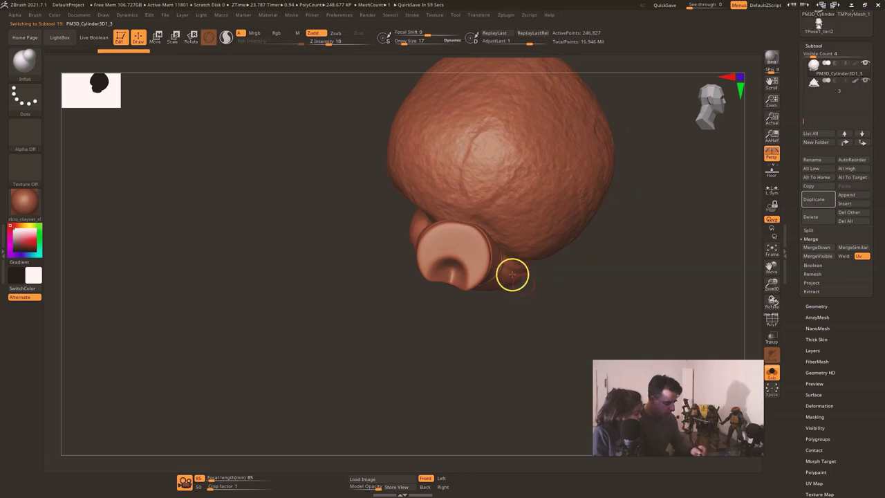
{"action": "right_click_drag", "start_coordinate": [504, 268], "coordinate": [503, 282], "text": "ctrl"}
{"action": "key", "text": "e"}
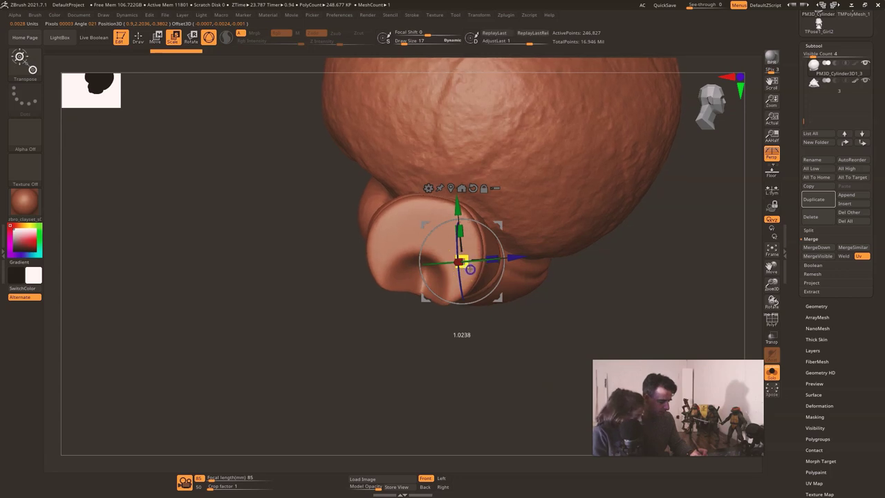
{"action": "left_click_drag", "start_coordinate": [470, 271], "coordinate": [471, 271]}
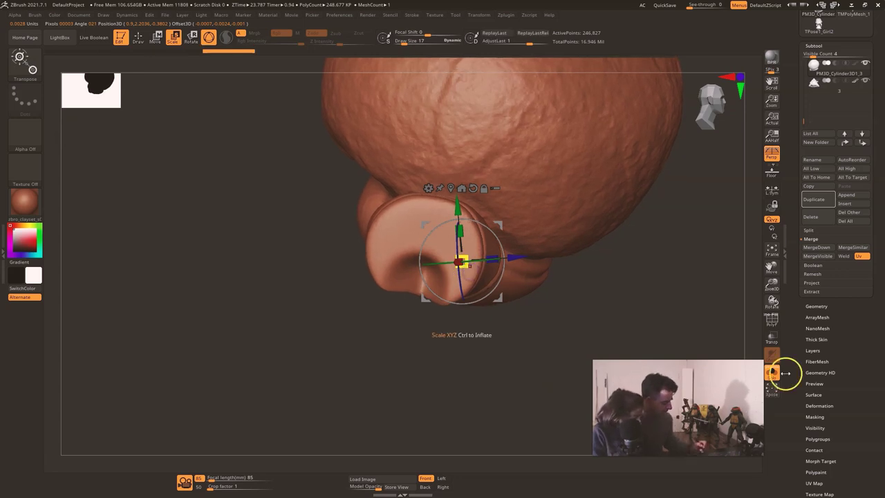
{"action": "left_click", "coordinate": [775, 373]}
{"action": "right_click_drag", "start_coordinate": [180, 156], "coordinate": [672, 313]}
{"action": "right_click_drag", "start_coordinate": [517, 361], "coordinate": [509, 388]}
{"action": "key", "text": "ctrl+z"}
{"action": "key", "text": "ctrl+shift+z"}
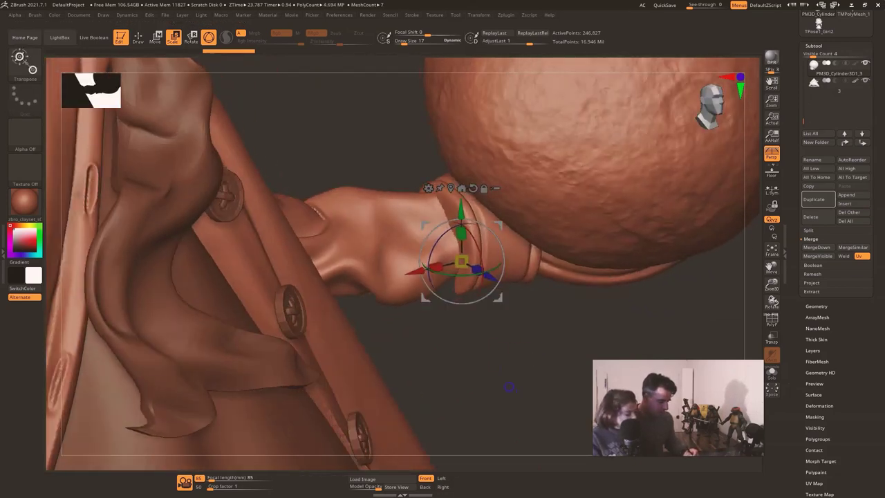
{"action": "key", "text": "w"}
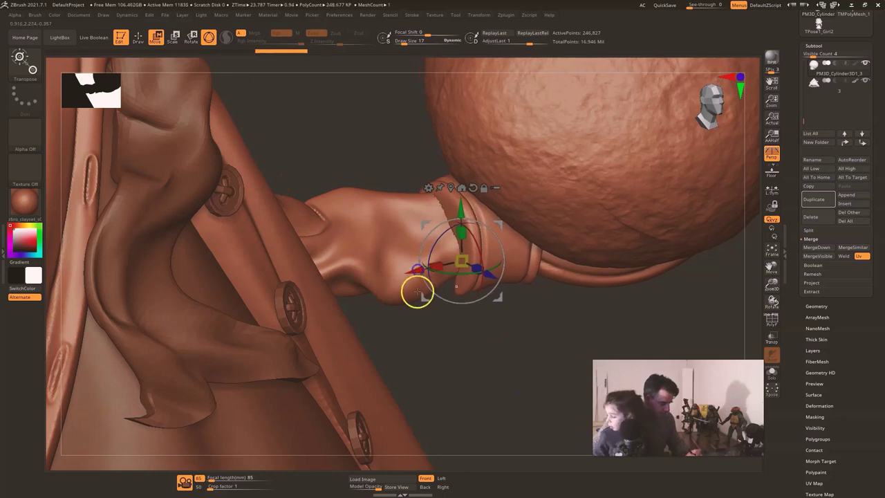
{"action": "left_click_drag", "start_coordinate": [452, 346], "coordinate": [458, 346]}
{"action": "right_click_drag", "start_coordinate": [481, 385], "coordinate": [540, 398]}
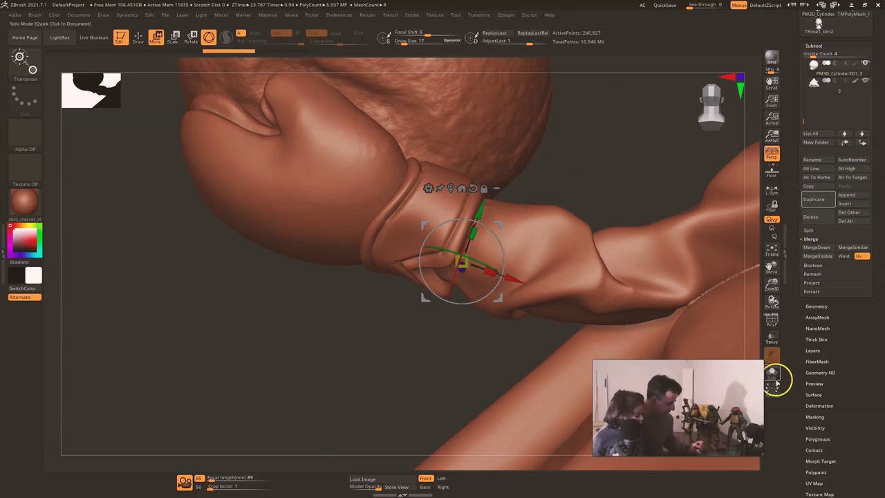
Step: Isolate the snowball-and-mitten piece and insert a peg on the open end of its cuff with the teton brush
{"action": "left_click", "coordinate": [773, 377]}
{"action": "left_click_drag", "start_coordinate": [627, 296], "coordinate": [556, 292]}
{"action": "key", "text": "q"}
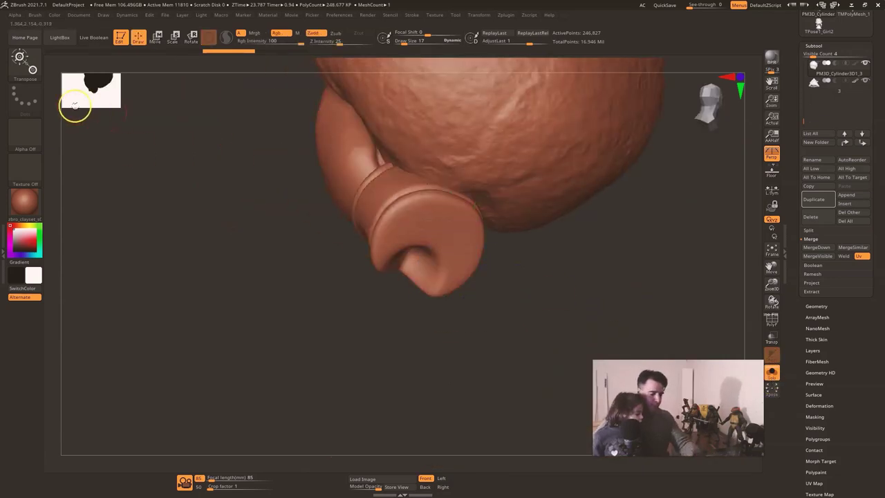
{"action": "left_click", "coordinate": [24, 61]}
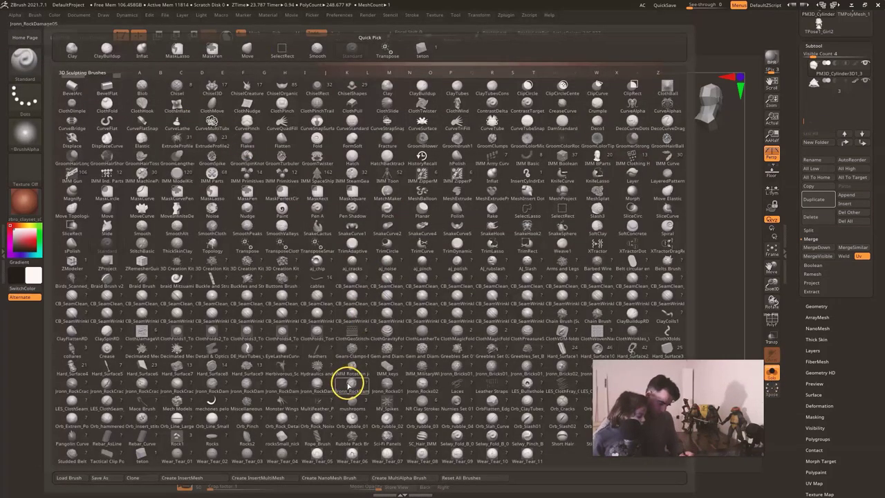
{"action": "mouse_move", "coordinate": [347, 390]}
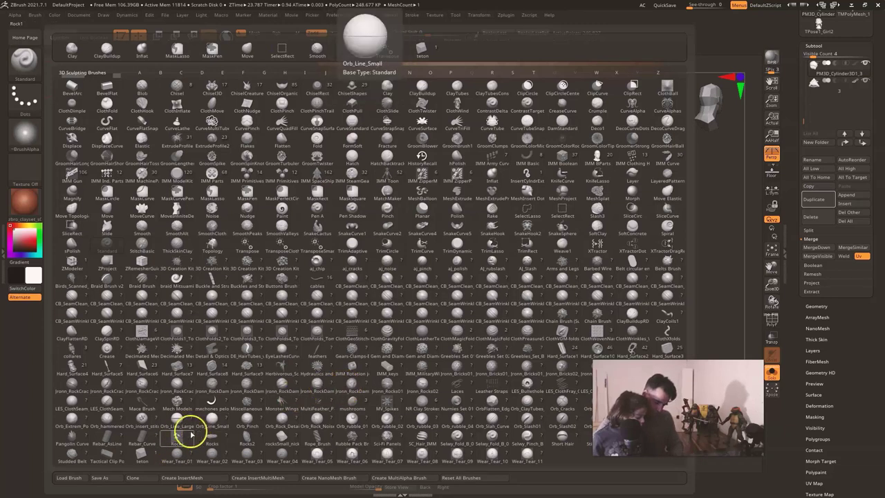
{"action": "left_click", "coordinate": [142, 455]}
{"action": "left_click_drag", "start_coordinate": [441, 242], "coordinate": [460, 265]}
{"action": "left_click_drag", "start_coordinate": [461, 356], "coordinate": [492, 276]}
Step: Scale and reposition the new peg on the cuff's end face, checking it with and without the coat shown
{"action": "key", "text": "e"}
{"action": "left_click_drag", "start_coordinate": [483, 233], "coordinate": [489, 228]}
{"action": "left_click_drag", "start_coordinate": [166, 103], "coordinate": [595, 251]}
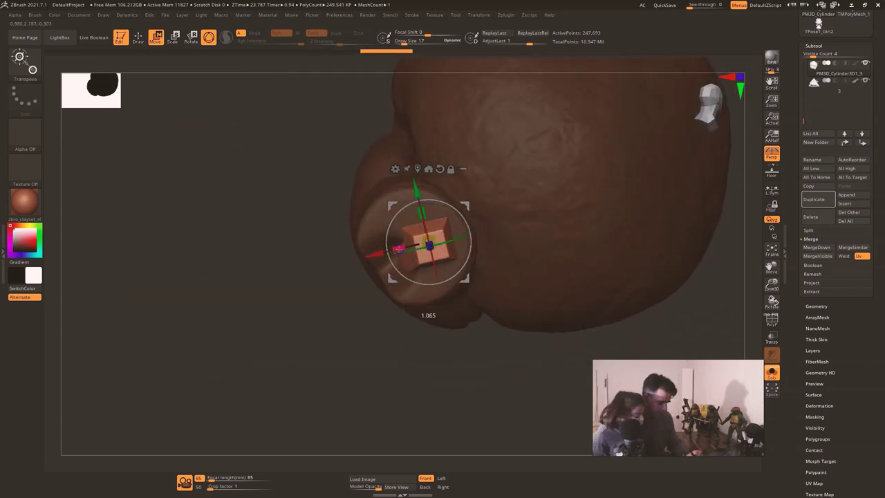
{"action": "left_click_drag", "start_coordinate": [396, 250], "coordinate": [394, 250]}
{"action": "left_click_drag", "start_coordinate": [429, 219], "coordinate": [424, 209]}
{"action": "left_click_drag", "start_coordinate": [373, 255], "coordinate": [367, 256]}
{"action": "left_click_drag", "start_coordinate": [309, 367], "coordinate": [344, 353]}
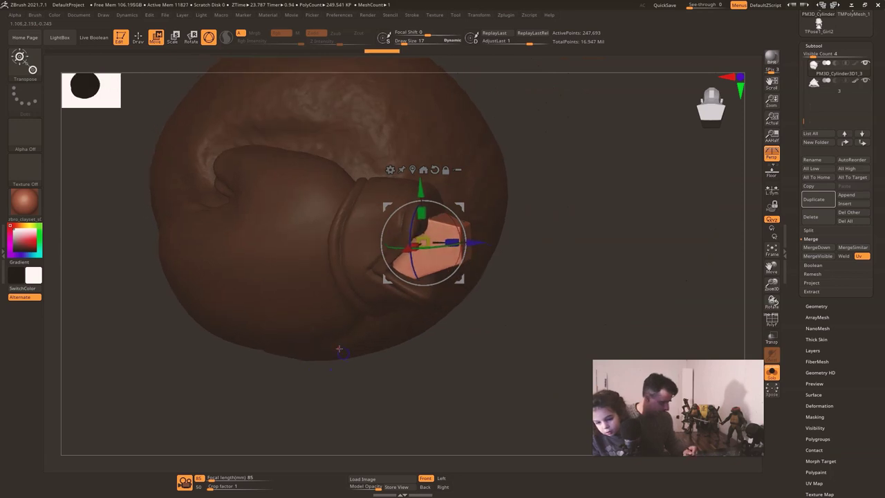
{"action": "left_click", "coordinate": [772, 373]}
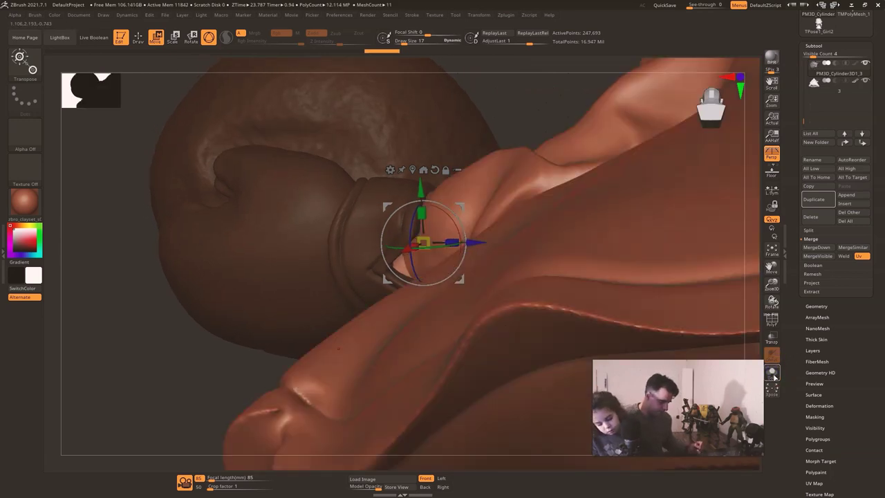
{"action": "left_click", "coordinate": [773, 374]}
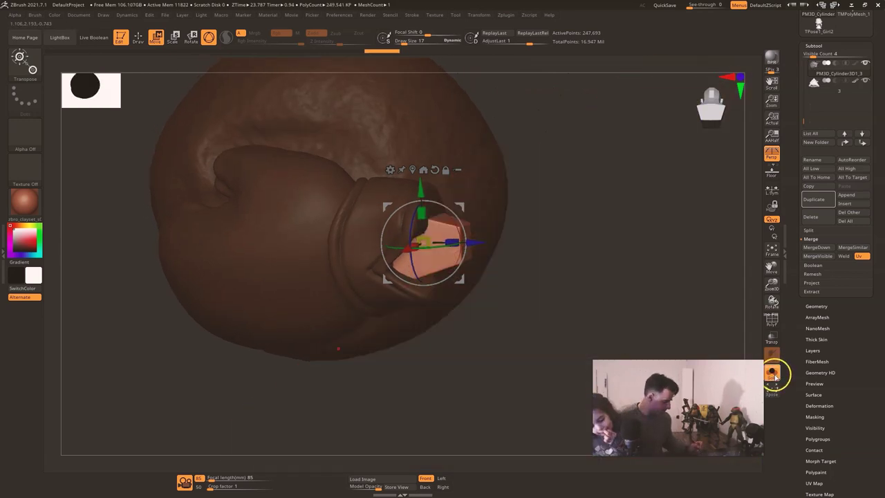
{"action": "left_click", "coordinate": [771, 373]}
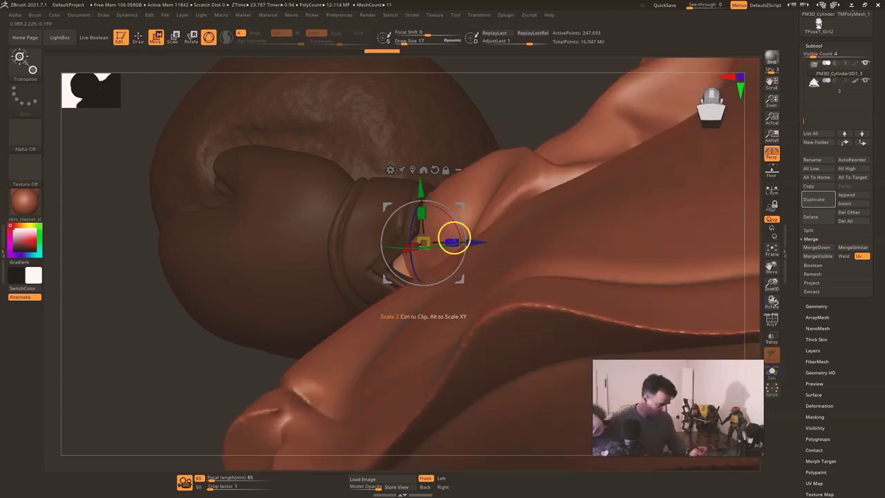
Step: Select the coat and adjust its sleeve end around the peg using the Move brush at a draw size of about 48
{"action": "key", "text": "q"}
{"action": "left_click", "coordinate": [460, 225], "text": "alt"}
{"action": "key", "text": "s"}
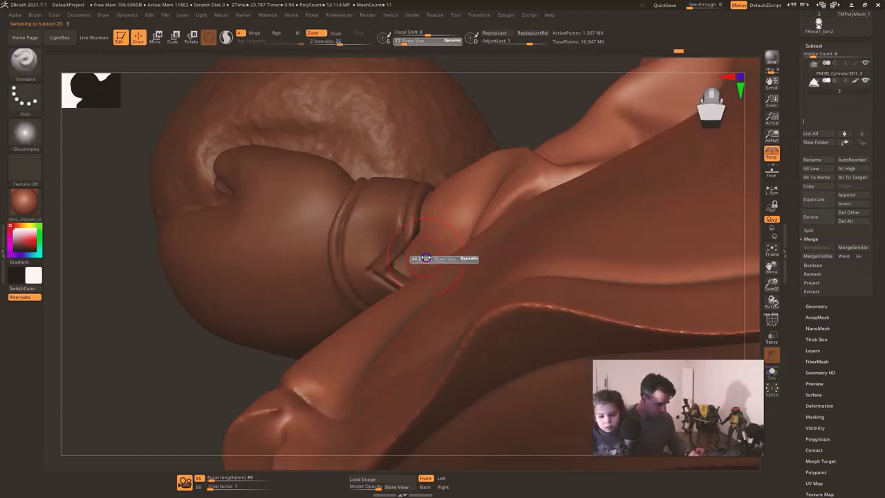
{"action": "left_click", "coordinate": [429, 257]}
{"action": "key", "text": "s"}
{"action": "left_click", "coordinate": [407, 263]}
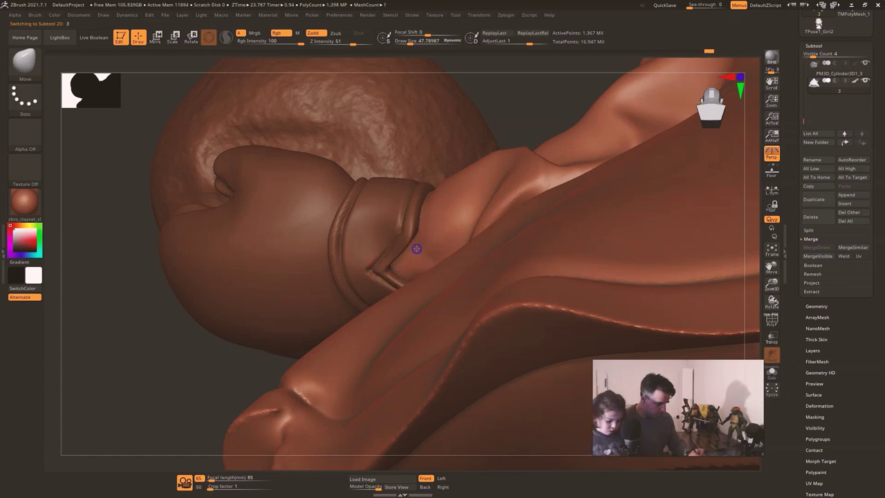
{"action": "left_click_drag", "start_coordinate": [543, 108], "coordinate": [474, 268]}
{"action": "left_click_drag", "start_coordinate": [484, 352], "coordinate": [470, 277]}
Step: Adjust the peg's scale along its X axis on the snowball-and-mitten piece, and check the piece in isolation
{"action": "left_click", "coordinate": [439, 193], "text": "alt"}
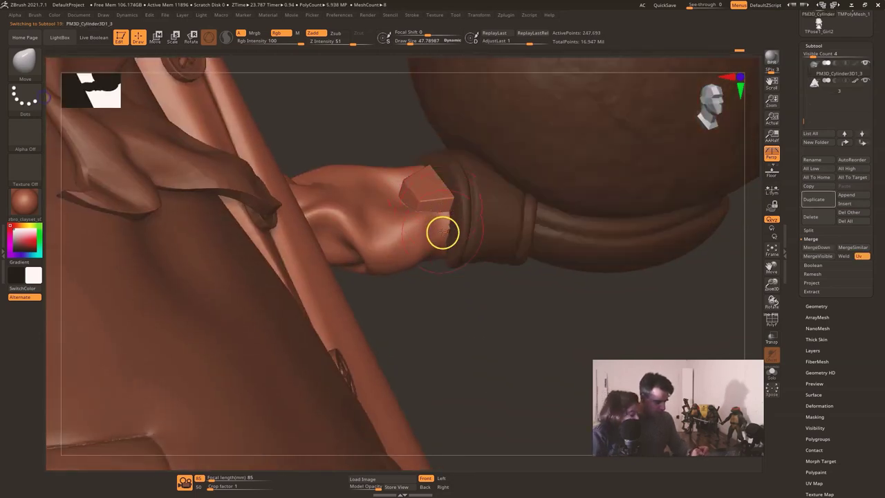
{"action": "key", "text": "e"}
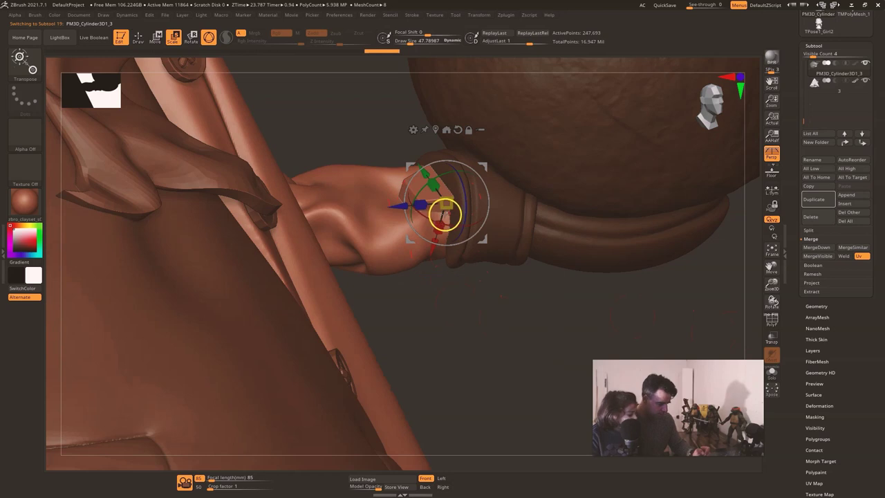
{"action": "mouse_move", "coordinate": [441, 230]}
{"action": "left_mouse_down"}
{"action": "mouse_move", "coordinate": [445, 219]}
{"action": "mouse_move", "coordinate": [435, 253]}
{"action": "left_mouse_up"}
{"action": "key", "text": "w"}
{"action": "left_click", "coordinate": [774, 373]}
{"action": "left_click", "coordinate": [774, 374]}
{"action": "key", "text": "q"}
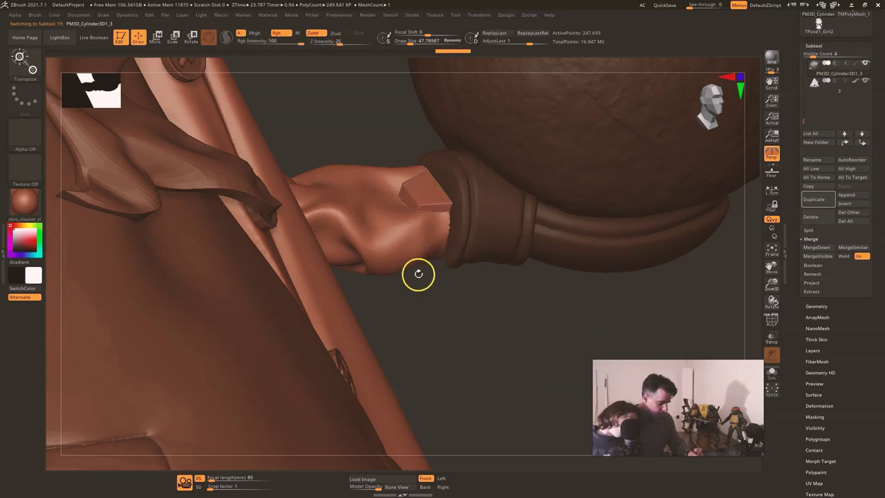
Step: Pull the coat sleeve outward with the Move brush until it covers the peg protruding near the cuff
{"action": "left_click", "coordinate": [423, 243], "text": "alt"}
{"action": "key", "text": "w"}
{"action": "key", "text": "q"}
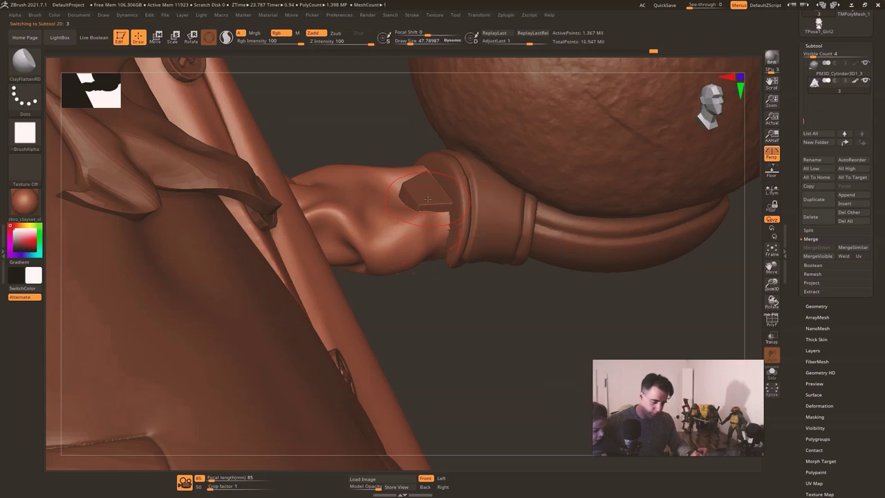
{"action": "key", "text": "b"}
{"action": "key", "text": "m"}
{"action": "key", "text": "v"}
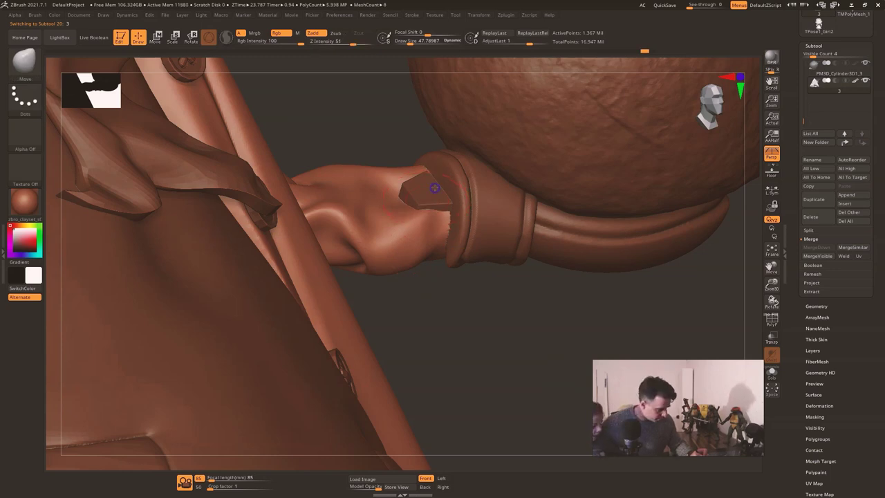
{"action": "left_click_drag", "start_coordinate": [454, 231], "coordinate": [446, 178]}
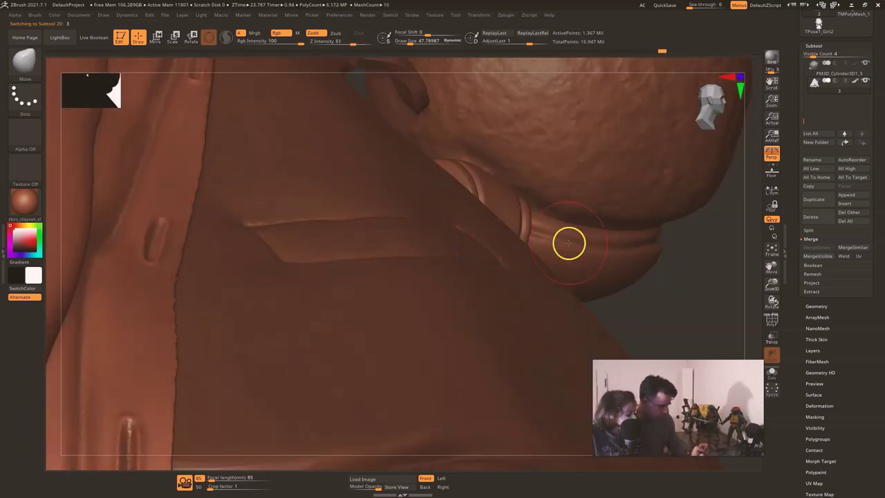
{"action": "left_click_drag", "start_coordinate": [622, 302], "coordinate": [605, 380]}
{"action": "left_click_drag", "start_coordinate": [435, 181], "coordinate": [424, 172]}
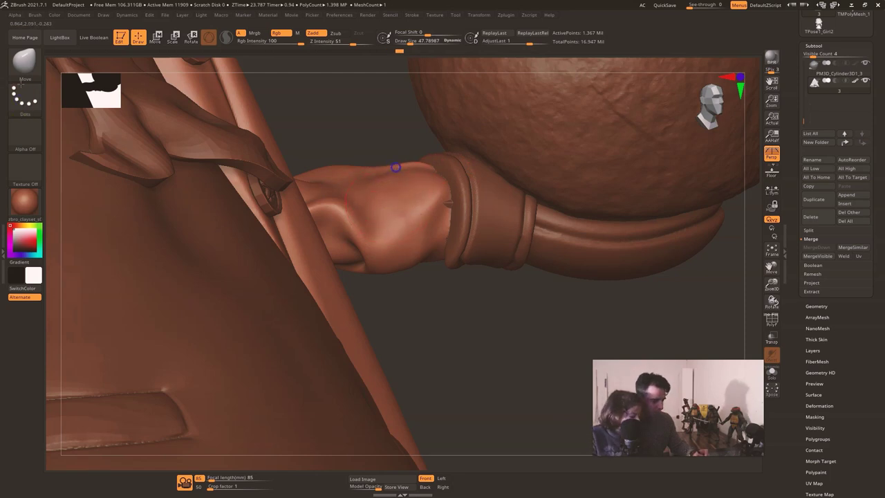
Step: Refine and smooth the sleeve edge all around the mitten cuff with a draw size of about 36
{"action": "left_click_drag", "start_coordinate": [487, 311], "coordinate": [501, 372]}
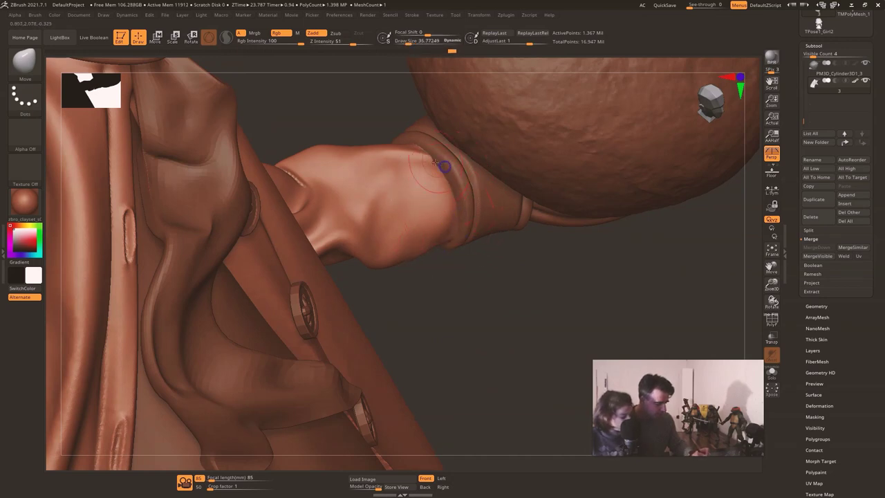
{"action": "mouse_move", "coordinate": [508, 278]}
{"action": "left_mouse_down"}
{"action": "mouse_move", "coordinate": [476, 273]}
{"action": "mouse_move", "coordinate": [529, 273]}
{"action": "left_mouse_up"}
{"action": "left_click_drag", "start_coordinate": [462, 202], "coordinate": [456, 189], "text": "shift"}
{"action": "mouse_move", "coordinate": [570, 311]}
{"action": "left_mouse_down"}
{"action": "mouse_move", "coordinate": [537, 305]}
{"action": "mouse_move", "coordinate": [585, 312]}
{"action": "mouse_move", "coordinate": [574, 295]}
{"action": "left_mouse_up"}
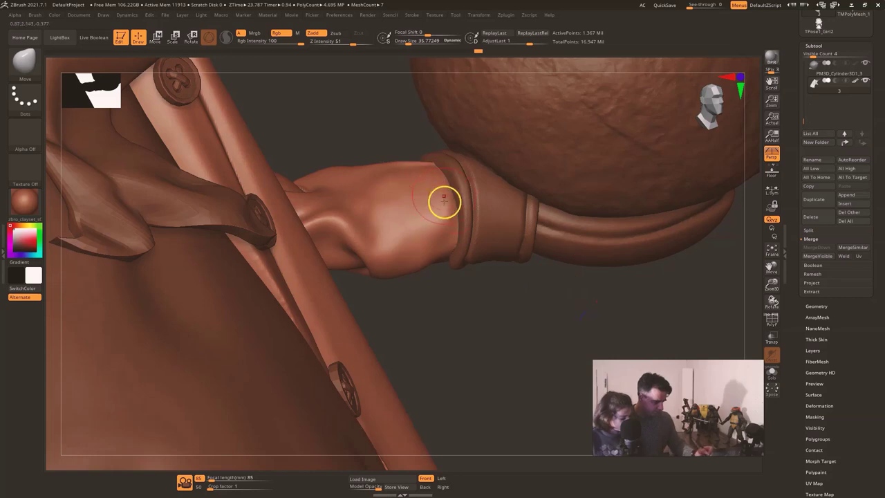
{"action": "left_click_drag", "start_coordinate": [456, 300], "coordinate": [529, 285]}
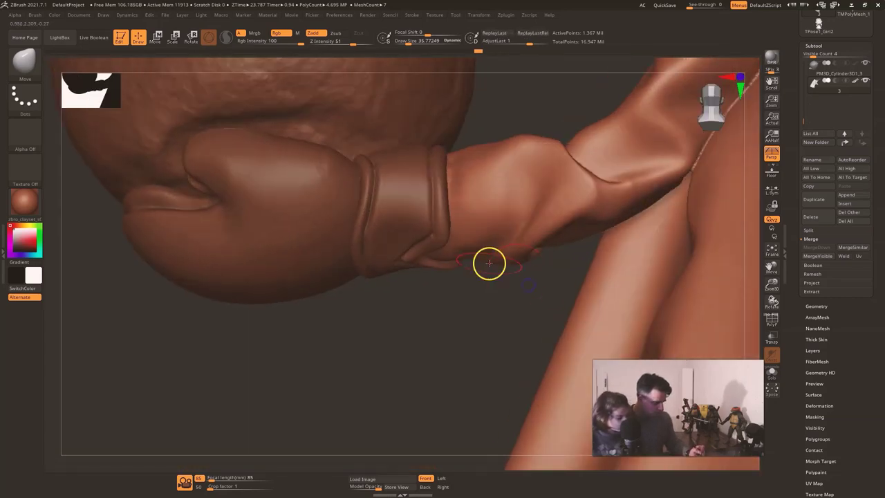
{"action": "left_click_drag", "start_coordinate": [460, 219], "coordinate": [454, 172], "text": "shift"}
{"action": "mouse_move", "coordinate": [468, 267]}
{"action": "left_mouse_down"}
{"action": "mouse_move", "coordinate": [468, 240]}
{"action": "mouse_move", "coordinate": [462, 272]}
{"action": "left_mouse_up"}
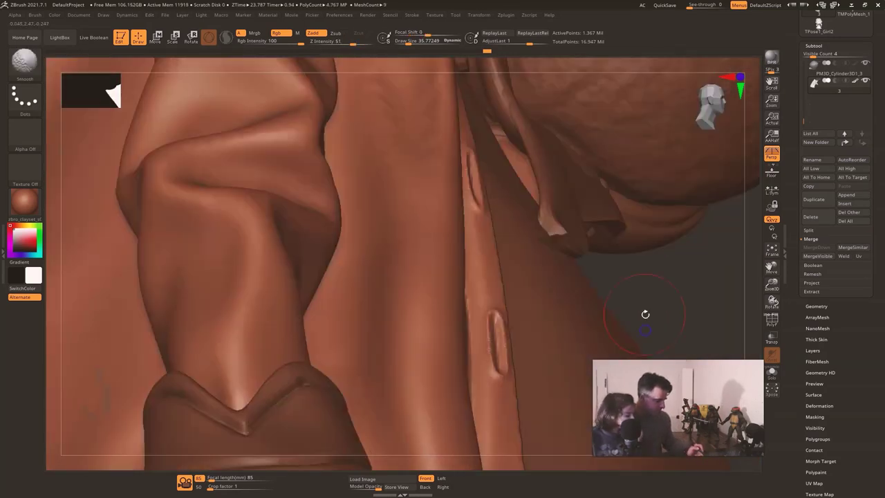
Step: Duplicate the snowball-and-mitten piece and place the copy directly below the coat in the subtool order
{"action": "key", "text": "f"}
{"action": "mouse_move", "coordinate": [694, 300]}
{"action": "left_mouse_down"}
{"action": "mouse_move", "coordinate": [659, 303]}
{"action": "mouse_move", "coordinate": [663, 308]}
{"action": "mouse_move", "coordinate": [628, 318]}
{"action": "mouse_move", "coordinate": [687, 294]}
{"action": "mouse_move", "coordinate": [666, 292]}
{"action": "mouse_move", "coordinate": [773, 268]}
{"action": "left_mouse_up"}
{"action": "mouse_move", "coordinate": [628, 284]}
{"action": "left_mouse_down", "text": "alt"}
{"action": "mouse_move", "coordinate": [627, 332]}
{"action": "mouse_move", "coordinate": [610, 279]}
{"action": "mouse_move", "coordinate": [601, 179]}
{"action": "mouse_move", "coordinate": [606, 217]}
{"action": "left_mouse_up", "text": "alt"}
{"action": "left_click", "coordinate": [834, 71]}
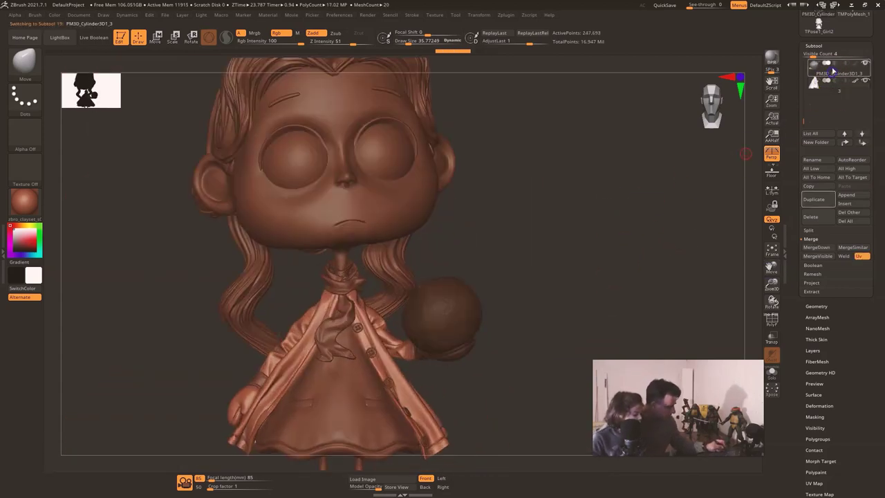
{"action": "left_click", "coordinate": [773, 374]}
{"action": "left_click", "coordinate": [772, 373]}
{"action": "left_click_drag", "start_coordinate": [639, 296], "coordinate": [570, 286]}
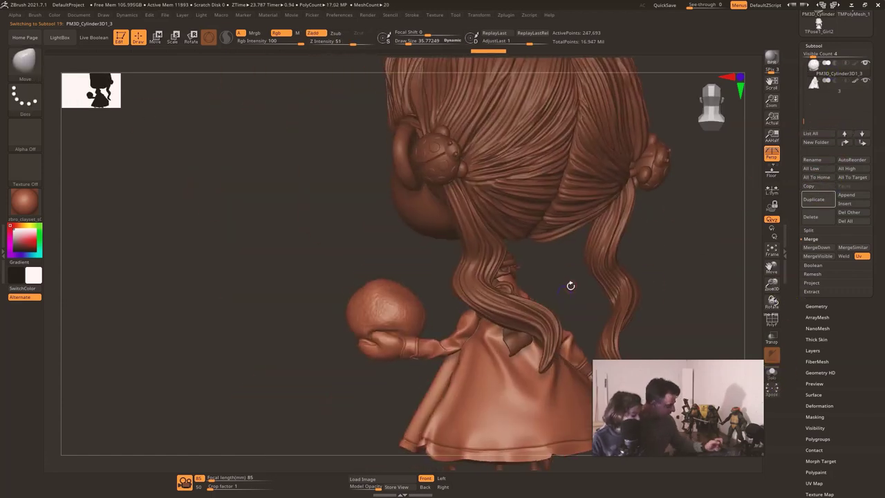
{"action": "left_click", "coordinate": [826, 199]}
{"action": "left_click", "coordinate": [863, 143]}
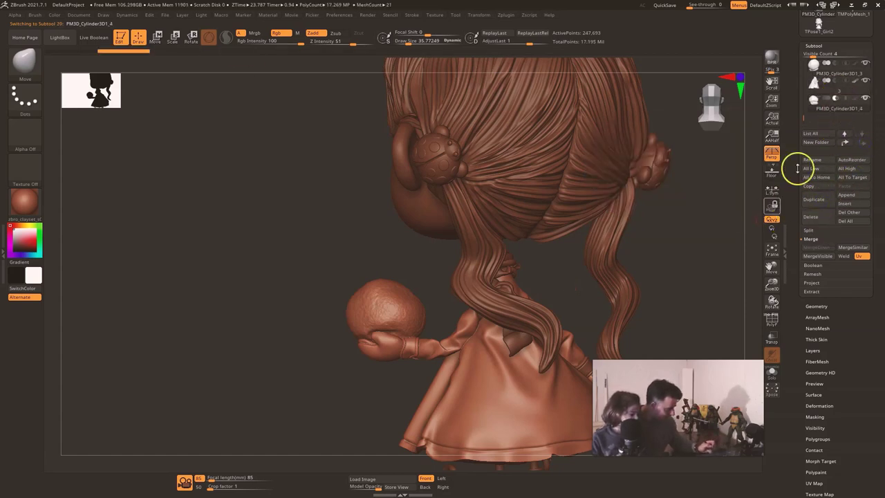
Step: Merge the subtractive snowball-and-mitten copy into the coat, update its DynaMesh to cut the socket, and isolate the coat sleeve
{"action": "left_click", "coordinate": [831, 91]}
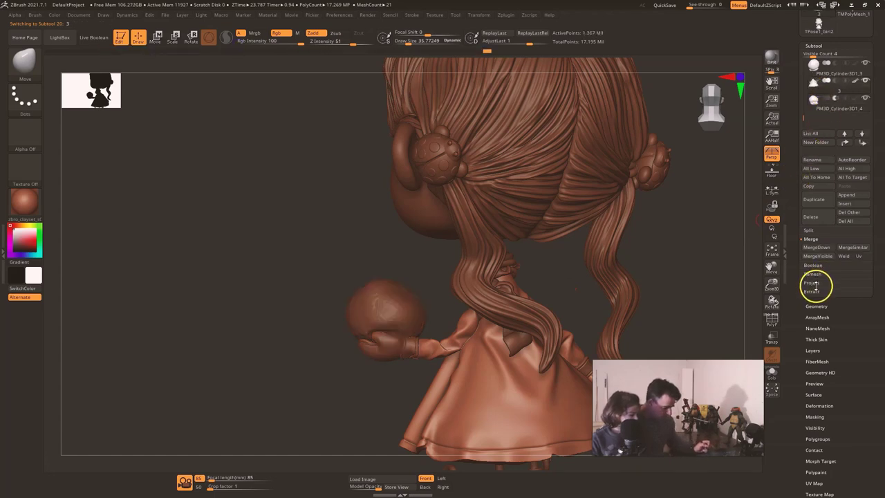
{"action": "left_click", "coordinate": [817, 247]}
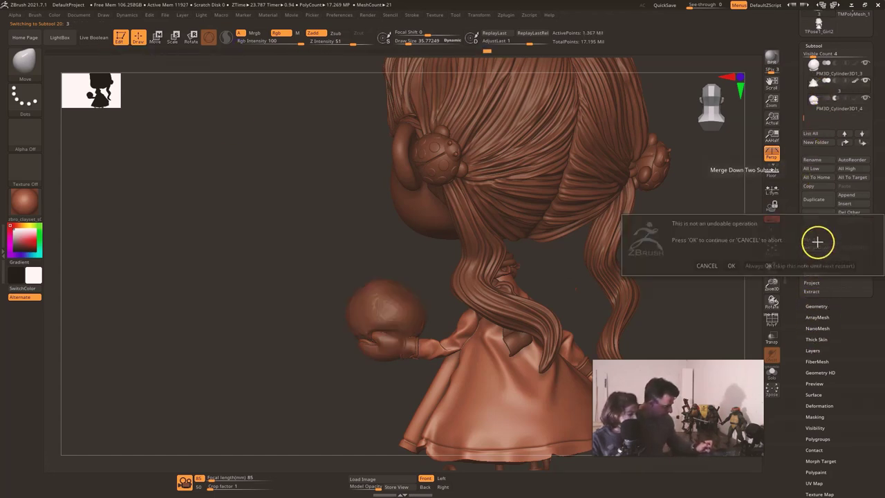
{"action": "left_click", "coordinate": [731, 269]}
{"action": "key", "text": "ctrl"}
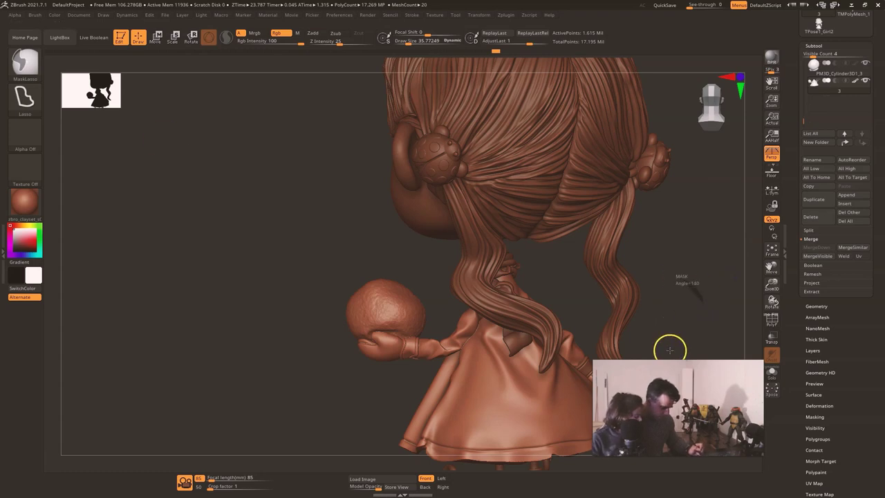
{"action": "left_click", "coordinate": [772, 374]}
{"action": "left_click_drag", "start_coordinate": [172, 150], "coordinate": [146, 288]}
{"action": "left_click_drag", "start_coordinate": [630, 278], "coordinate": [601, 271]}
{"action": "left_click_drag", "start_coordinate": [468, 315], "coordinate": [613, 252]}
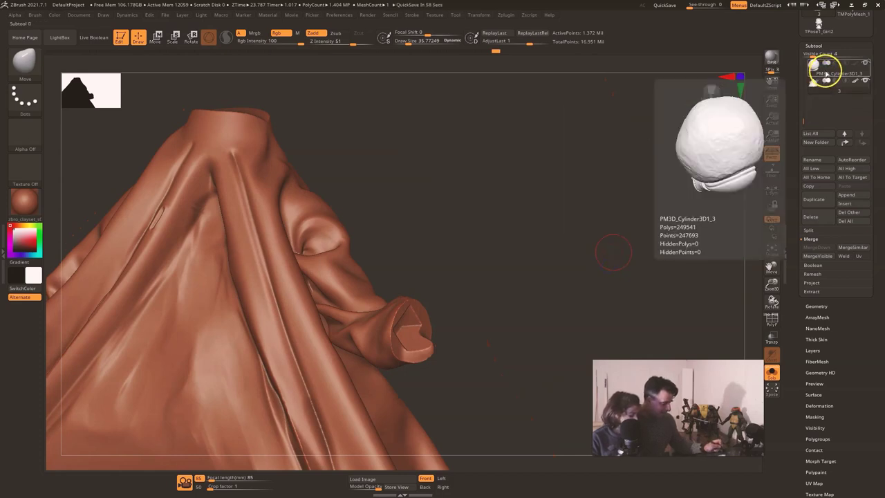
Step: Select the original snowball-and-mitten piece and slightly adjust the uniform scale of its peg
{"action": "left_click", "coordinate": [826, 74]}
{"action": "left_click_drag", "start_coordinate": [683, 283], "coordinate": [717, 275]}
{"action": "left_click_drag", "start_coordinate": [464, 404], "coordinate": [483, 402]}
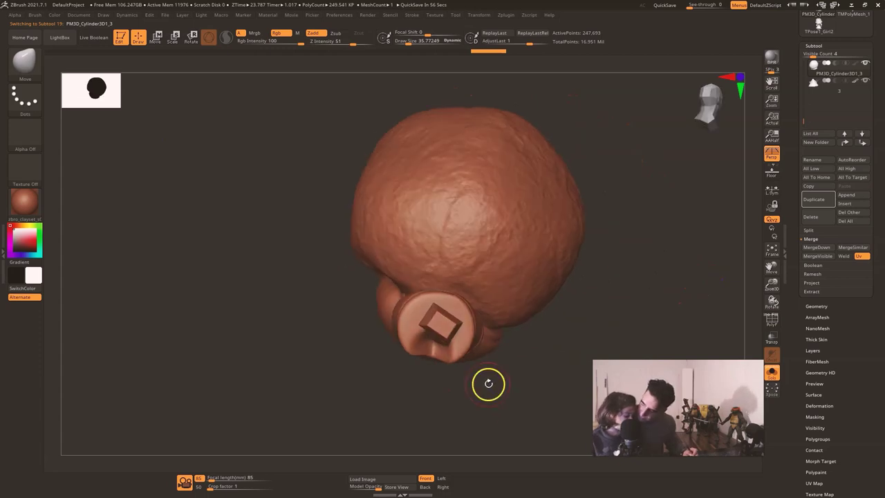
{"action": "key", "text": "e"}
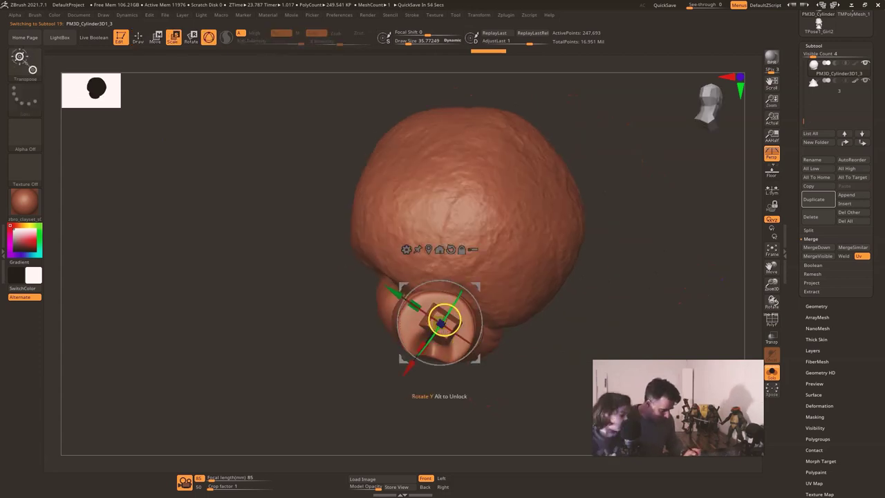
{"action": "right_click_drag", "start_coordinate": [477, 328], "coordinate": [474, 385], "text": "ctrl"}
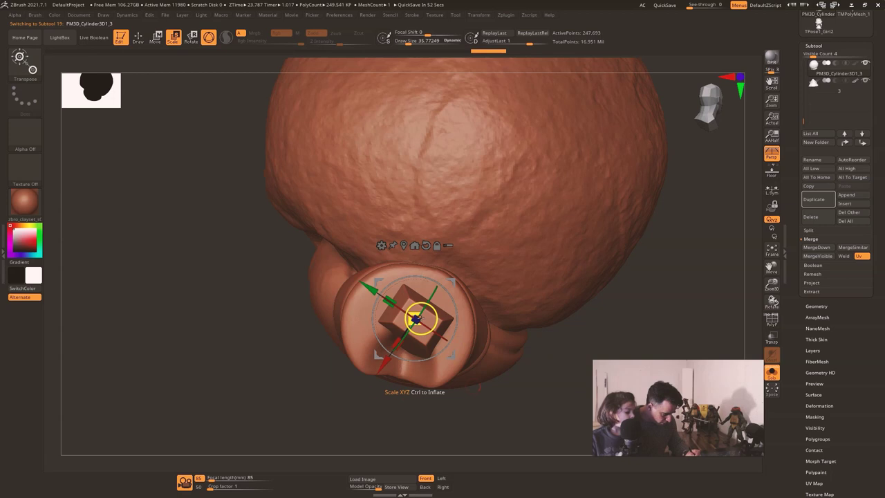
{"action": "left_click_drag", "start_coordinate": [421, 319], "coordinate": [418, 319]}
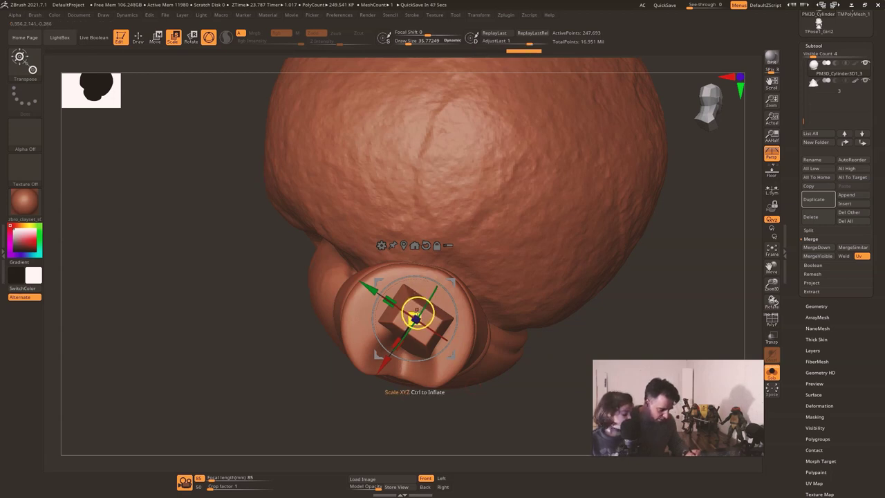
{"action": "left_click_drag", "start_coordinate": [417, 313], "coordinate": [417, 317]}
Step: Examine the mitten cuff against the coat sleeve, comparing the peg scaling by undoing and redoing it
{"action": "left_click_drag", "start_coordinate": [508, 418], "coordinate": [476, 425]}
{"action": "left_click", "coordinate": [772, 372]}
{"action": "left_click_drag", "start_coordinate": [510, 399], "coordinate": [670, 417]}
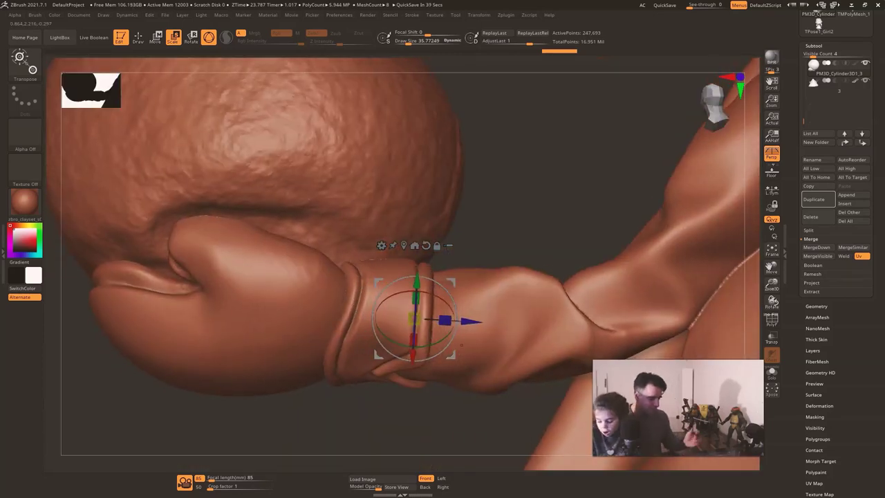
{"action": "mouse_move", "coordinate": [472, 447]}
{"action": "left_mouse_down"}
{"action": "mouse_move", "coordinate": [457, 447]}
{"action": "mouse_move", "coordinate": [463, 441]}
{"action": "left_mouse_up"}
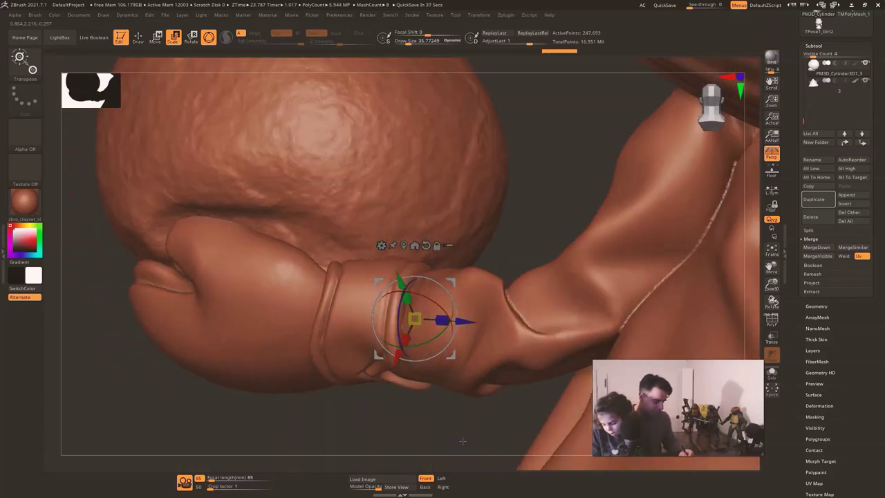
{"action": "key", "text": "ctrl+z"}
{"action": "key", "text": "ctrl+shift+z"}
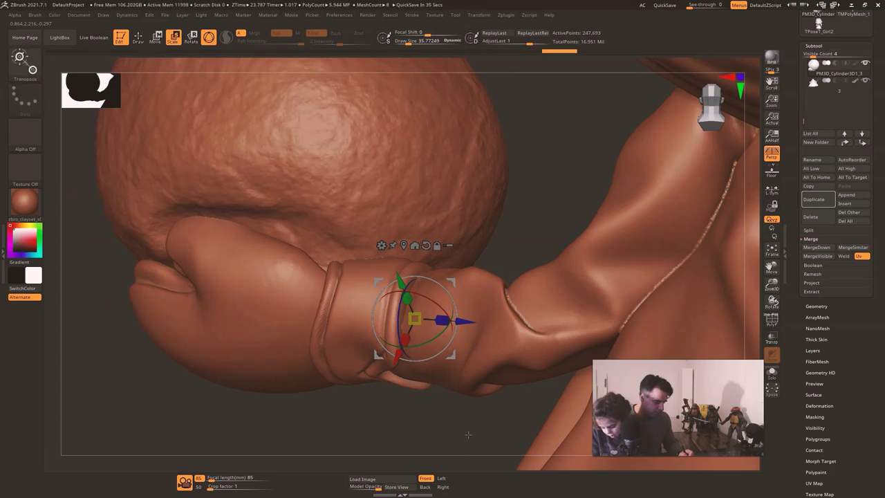
{"action": "mouse_move", "coordinate": [466, 430]}
{"action": "left_mouse_down"}
{"action": "mouse_move", "coordinate": [636, 408]}
{"action": "mouse_move", "coordinate": [670, 415]}
{"action": "left_mouse_up"}
{"action": "key", "text": "ctrl+shift+z"}
{"action": "left_click_drag", "start_coordinate": [512, 422], "coordinate": [502, 426]}
Step: Return to sculpting mode and check the snowball-and-mitten piece and the coat each in isolation
{"action": "mouse_move", "coordinate": [483, 370]}
{"action": "left_mouse_down", "text": "alt"}
{"action": "mouse_move", "coordinate": [474, 371]}
{"action": "mouse_move", "coordinate": [513, 416]}
{"action": "mouse_move", "coordinate": [505, 408]}
{"action": "mouse_move", "coordinate": [520, 421]}
{"action": "mouse_move", "coordinate": [542, 417]}
{"action": "left_mouse_up", "text": "alt"}
{"action": "key", "text": "q"}
{"action": "key", "text": "f"}
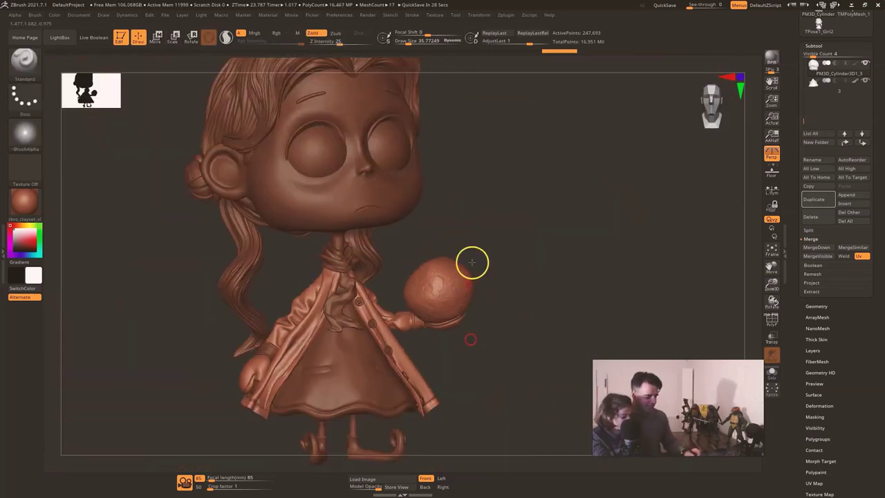
{"action": "left_click", "coordinate": [773, 372]}
{"action": "left_click", "coordinate": [773, 372]}
{"action": "left_click", "coordinate": [404, 321], "text": "alt"}
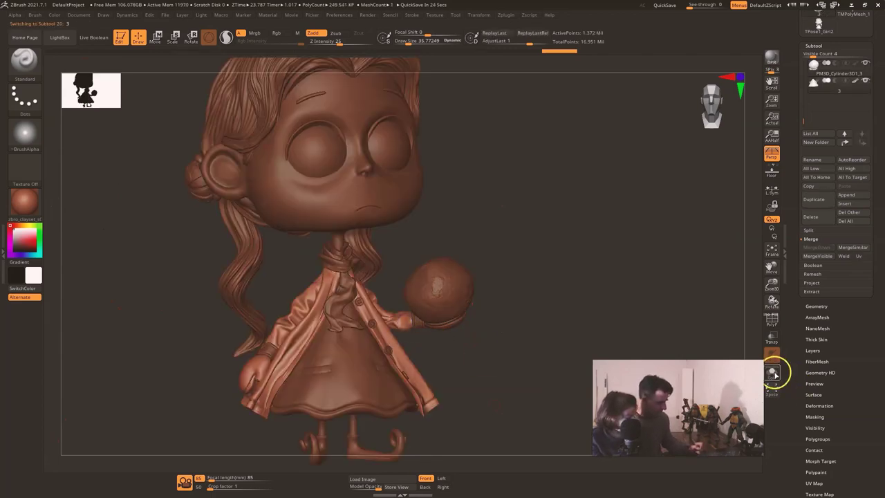
{"action": "left_click", "coordinate": [773, 373]}
{"action": "left_click", "coordinate": [773, 373]}
{"action": "left_click", "coordinate": [774, 375]}
{"action": "left_click", "coordinate": [775, 375]}
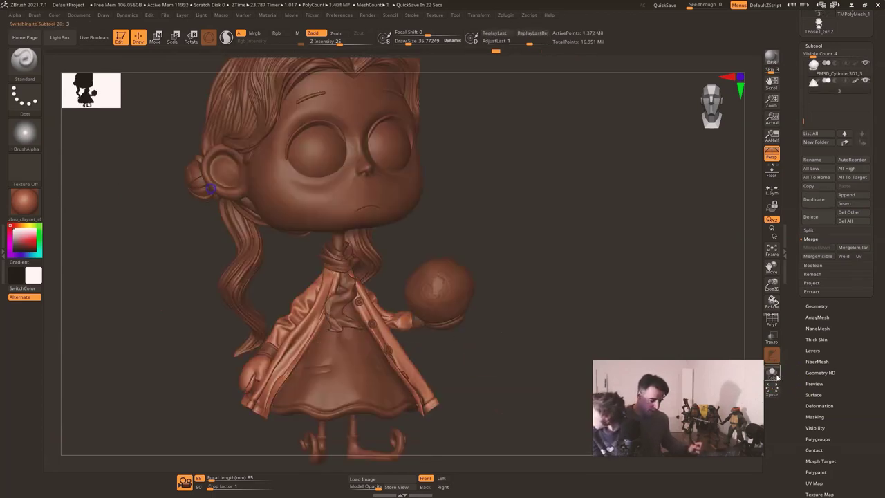
Step: Move the cuff of the lowered hand's mitten below the coat in the subtool order and merge it into the coat
{"action": "left_click_drag", "start_coordinate": [469, 375], "coordinate": [531, 402]}
{"action": "left_click", "coordinate": [472, 351], "text": "alt"}
{"action": "left_click", "coordinate": [863, 144]}
{"action": "left_click", "coordinate": [862, 142]}
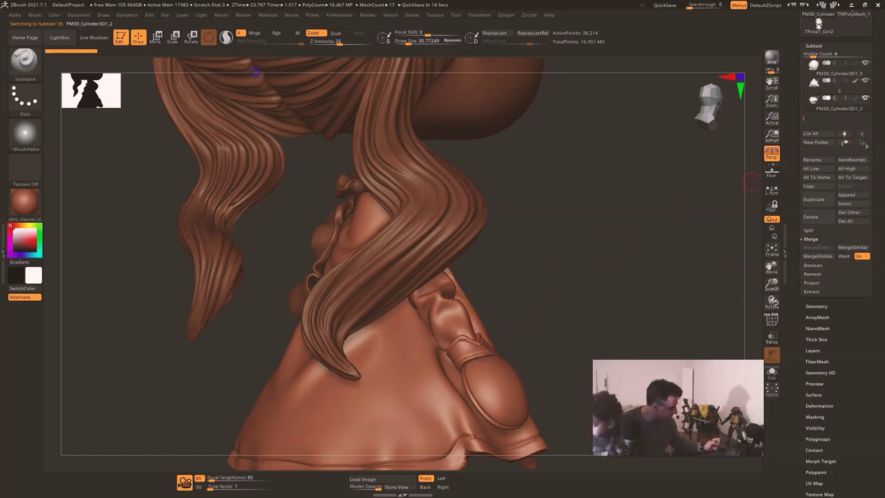
{"action": "left_click", "coordinate": [824, 88]}
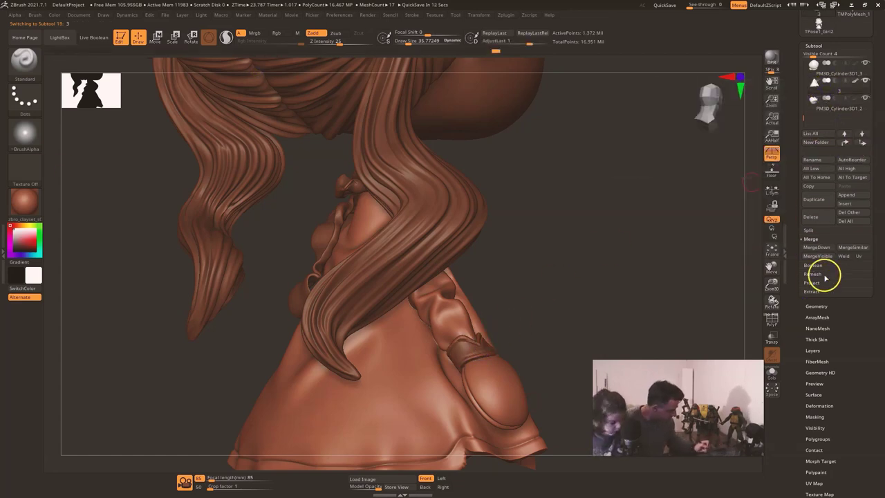
{"action": "left_click", "coordinate": [825, 248]}
{"action": "left_click", "coordinate": [734, 267]}
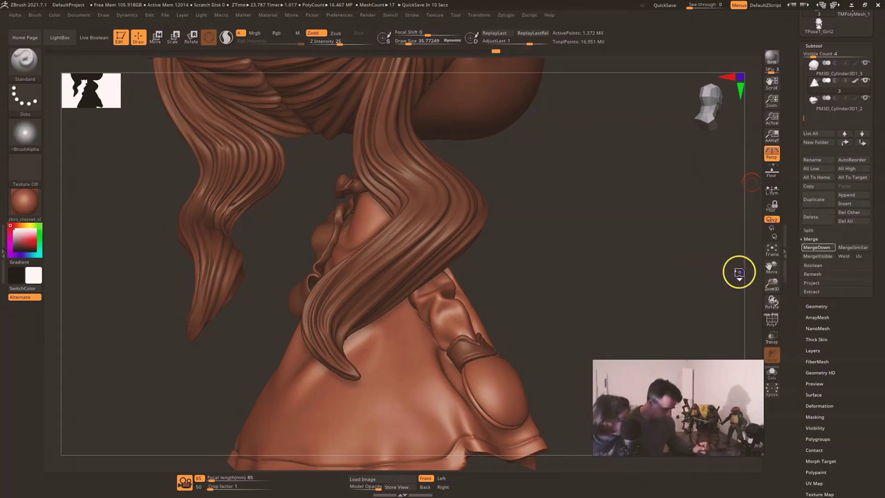
{"action": "left_click", "coordinate": [772, 373]}
{"action": "left_click", "coordinate": [772, 373]}
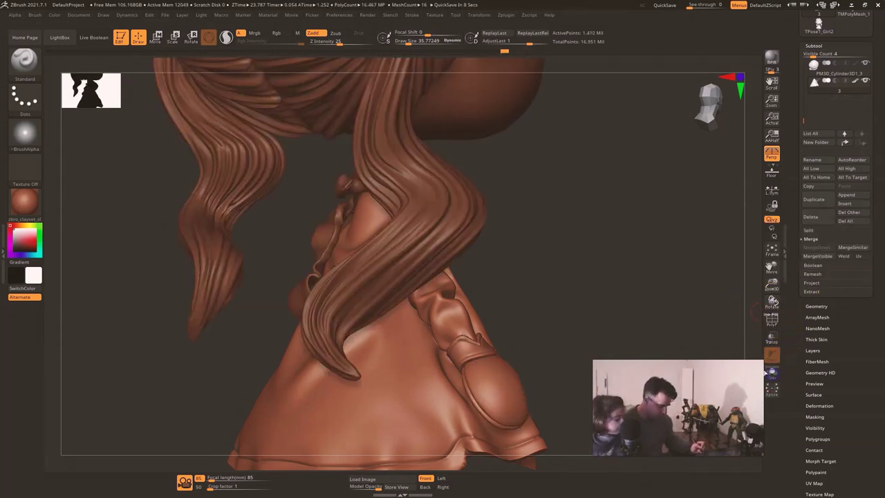
Step: Select the lowered mitten, reorder it directly below the coat, and merge it into the coat
{"action": "left_click", "coordinate": [507, 396], "text": "alt"}
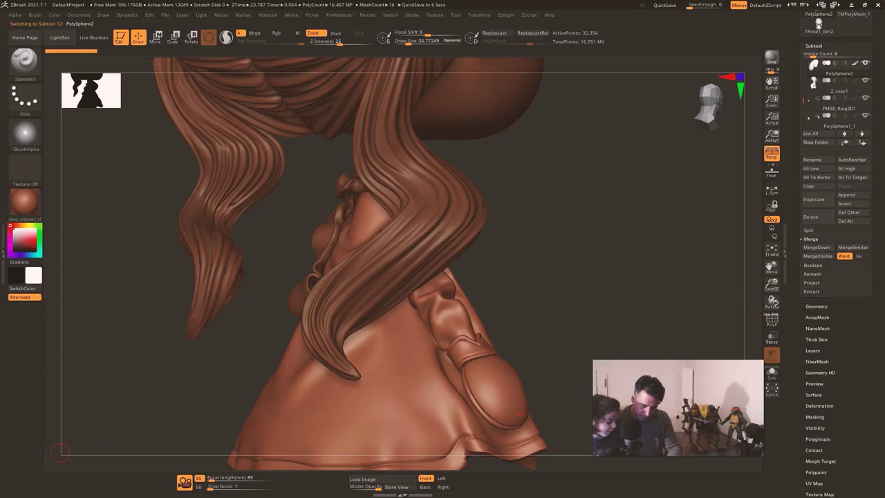
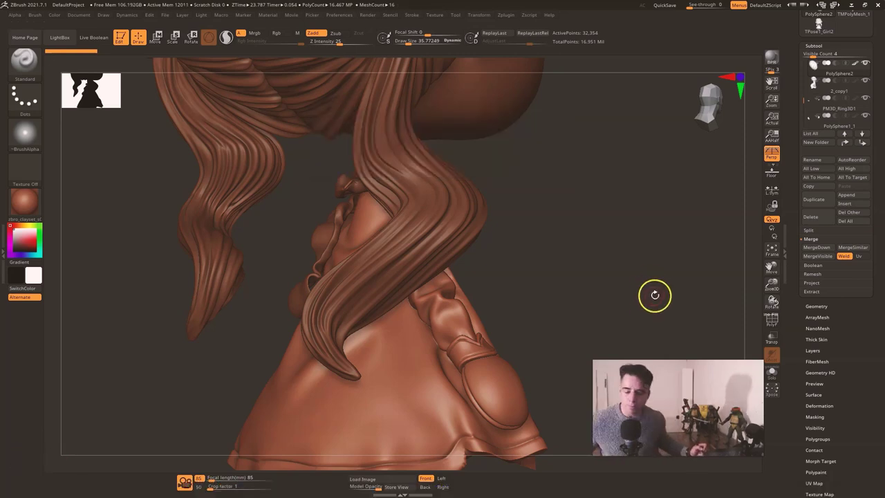
{"action": "mouse_move", "coordinate": [657, 292]}
{"action": "left_mouse_down"}
{"action": "mouse_move", "coordinate": [644, 297]}
{"action": "mouse_move", "coordinate": [686, 297]}
{"action": "left_mouse_up"}
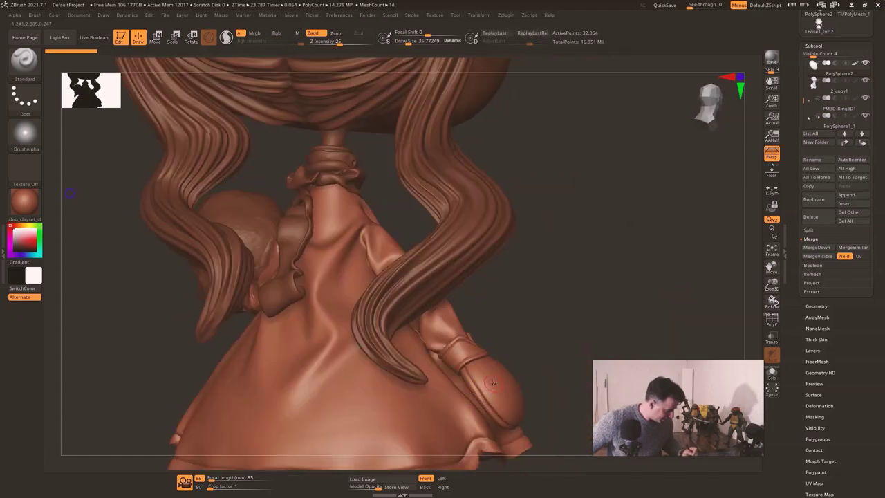
{"action": "left_click", "coordinate": [773, 375]}
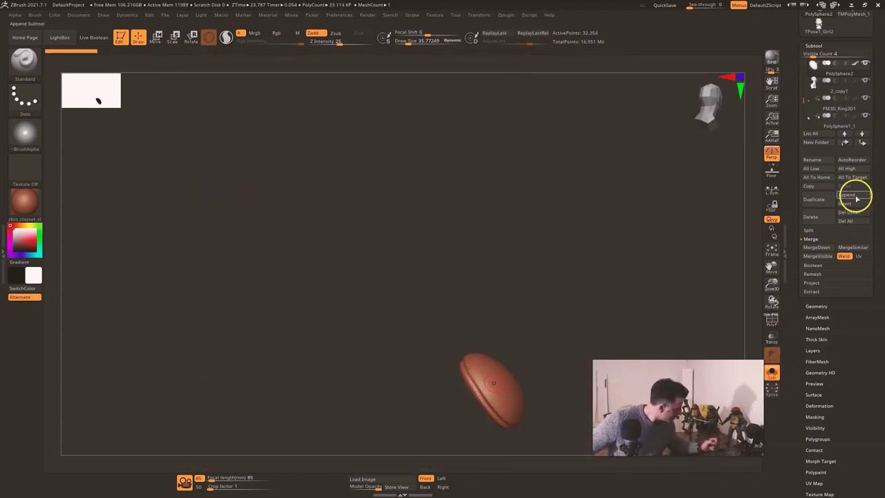
{"action": "left_click", "coordinate": [864, 144]}
{"action": "left_click", "coordinate": [863, 144]}
{"action": "left_click", "coordinate": [863, 144]}
{"action": "left_click", "coordinate": [863, 144]}
{"action": "left_click", "coordinate": [863, 145]}
{"action": "left_click", "coordinate": [864, 144]}
{"action": "left_click", "coordinate": [834, 114]}
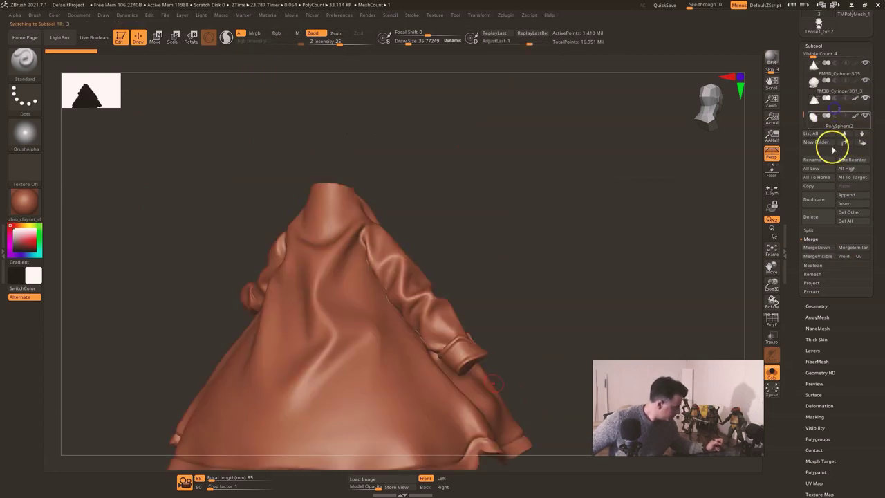
{"action": "left_click", "coordinate": [819, 248]}
{"action": "left_click", "coordinate": [730, 268]}
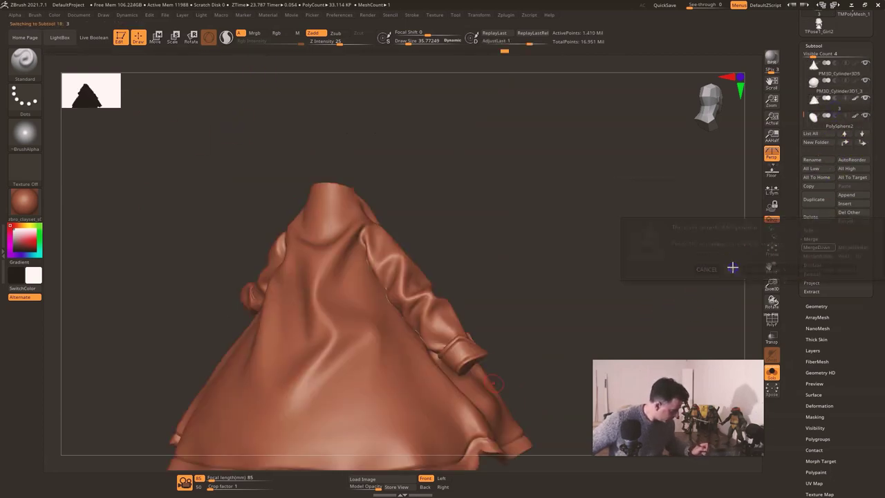
{"action": "left_click", "coordinate": [775, 371]}
Step: Select the dress under the open coat, place it directly below the coat in the subtool order, and merge it into the coat
{"action": "left_click_drag", "start_coordinate": [727, 315], "coordinate": [154, 162]}
{"action": "right_click_drag", "start_coordinate": [594, 337], "coordinate": [487, 354], "text": "alt"}
{"action": "left_click_drag", "start_coordinate": [719, 329], "coordinate": [748, 325]}
{"action": "left_click_drag", "start_coordinate": [682, 318], "coordinate": [738, 332]}
{"action": "left_click_drag", "start_coordinate": [524, 327], "coordinate": [373, 295]}
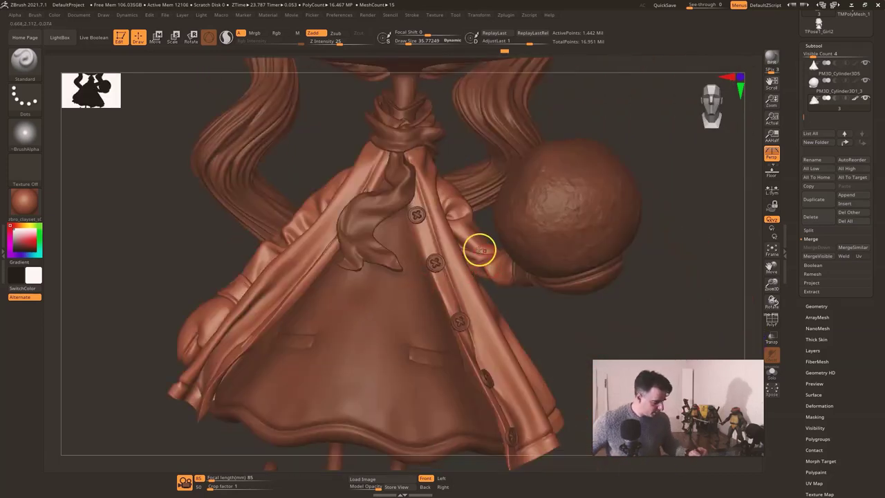
{"action": "left_click", "coordinate": [408, 189], "text": "alt"}
{"action": "left_click_drag", "start_coordinate": [626, 276], "coordinate": [576, 318]}
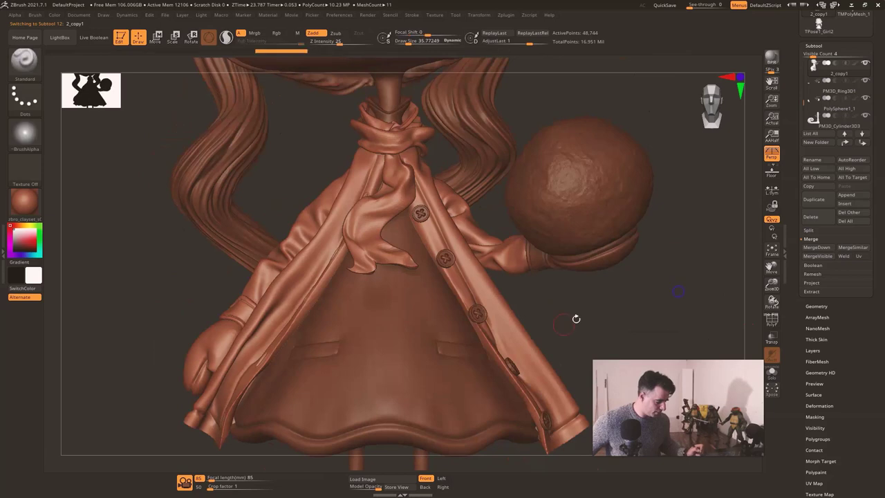
{"action": "left_click", "coordinate": [434, 380], "text": "alt"}
{"action": "left_click", "coordinate": [862, 143]}
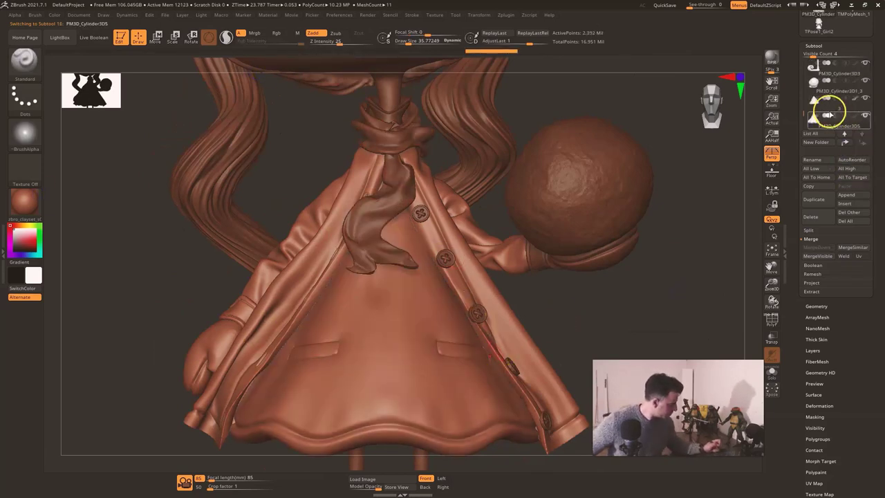
{"action": "left_click", "coordinate": [834, 108]}
{"action": "left_click", "coordinate": [827, 247]}
{"action": "left_click", "coordinate": [736, 264]}
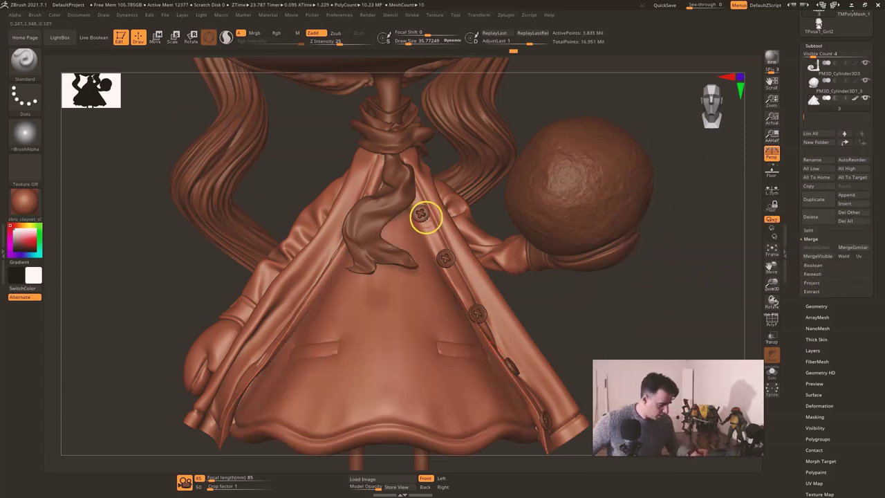
Step: Select the coat buttons, reorder them directly below the coat, and merge them into it
{"action": "left_click", "coordinate": [423, 216], "text": "alt"}
{"action": "left_click", "coordinate": [865, 144]}
{"action": "left_click", "coordinate": [864, 144]}
{"action": "left_click", "coordinate": [864, 144]}
{"action": "left_click", "coordinate": [864, 144]}
{"action": "left_click", "coordinate": [864, 144]}
{"action": "left_click", "coordinate": [865, 144]}
{"action": "left_click", "coordinate": [829, 107]}
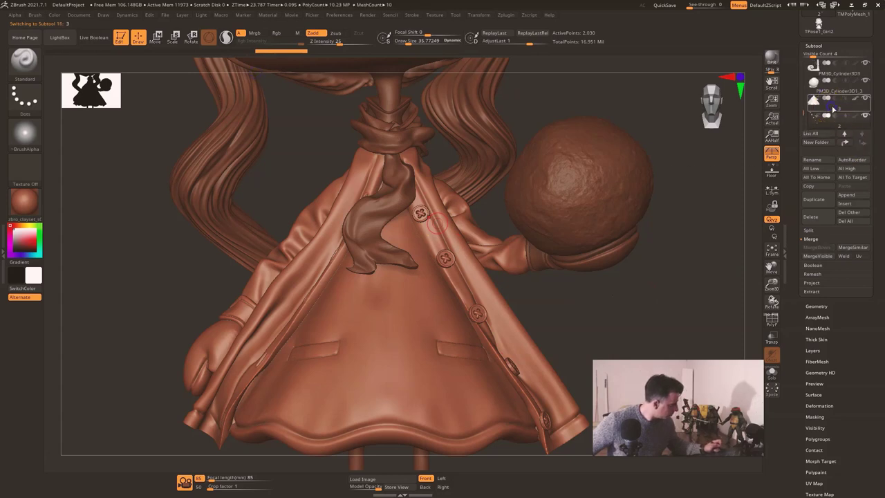
{"action": "left_click", "coordinate": [816, 248]}
{"action": "left_click", "coordinate": [712, 269]}
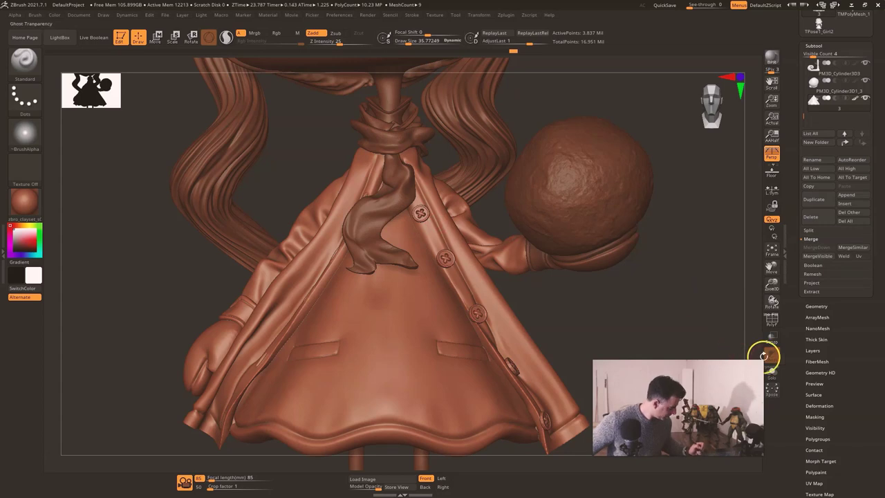
Step: Select the scarf and push its hanging front end toward the dress with the Move brush at a draw size of about 124
{"action": "left_click_drag", "start_coordinate": [660, 341], "coordinate": [640, 304], "text": "alt"}
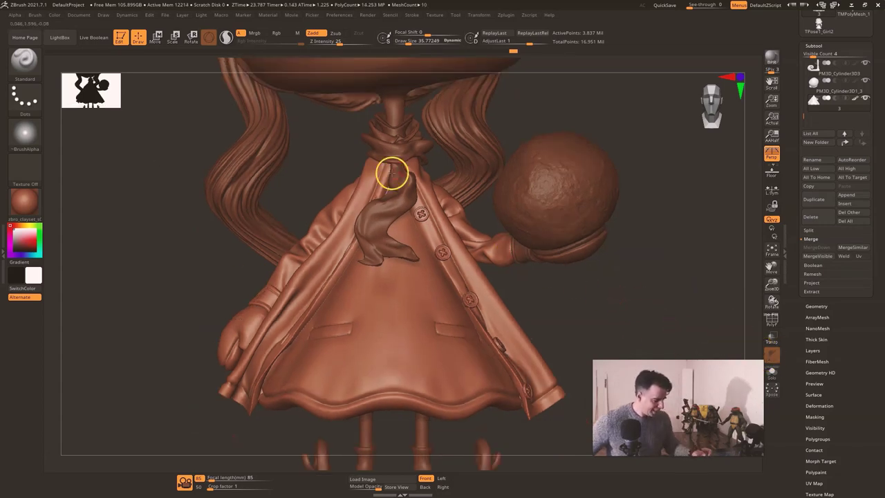
{"action": "left_click", "coordinate": [403, 156], "text": "alt"}
{"action": "mouse_move", "coordinate": [660, 277]}
{"action": "left_mouse_down"}
{"action": "mouse_move", "coordinate": [627, 284]}
{"action": "mouse_move", "coordinate": [616, 251]}
{"action": "mouse_move", "coordinate": [648, 247]}
{"action": "mouse_move", "coordinate": [667, 260]}
{"action": "left_mouse_up"}
{"action": "left_click_drag", "start_coordinate": [477, 194], "coordinate": [470, 263], "text": "alt"}
{"action": "left_click_drag", "start_coordinate": [551, 255], "coordinate": [518, 162]}
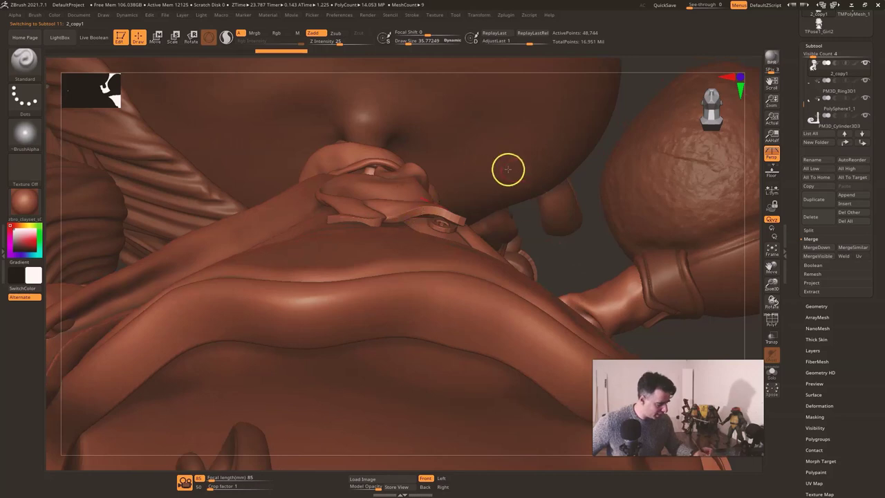
{"action": "mouse_move", "coordinate": [565, 238]}
{"action": "left_mouse_down"}
{"action": "mouse_move", "coordinate": [543, 284]}
{"action": "mouse_move", "coordinate": [532, 254]}
{"action": "mouse_move", "coordinate": [532, 186]}
{"action": "left_mouse_up"}
{"action": "key", "text": "b"}
{"action": "key", "text": "m"}
{"action": "key", "text": "v"}
{"action": "key", "text": "s"}
{"action": "left_click_drag", "start_coordinate": [333, 220], "coordinate": [340, 220]}
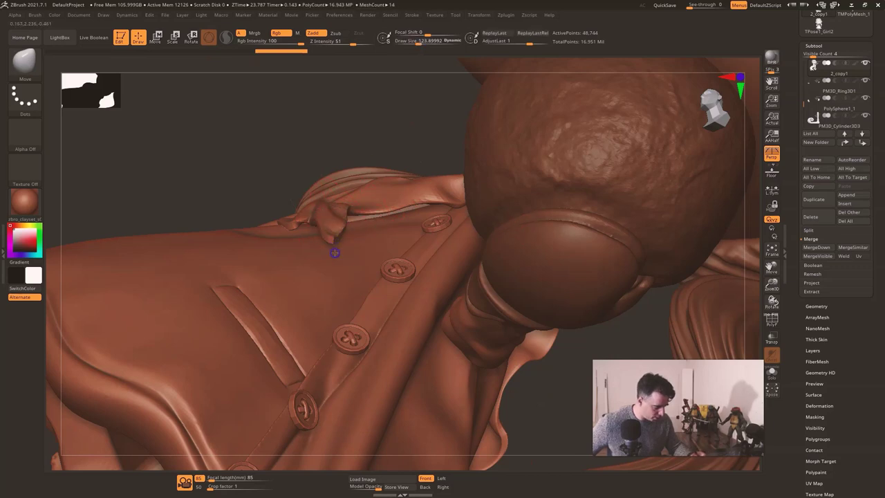
{"action": "left_click_drag", "start_coordinate": [366, 133], "coordinate": [326, 232]}
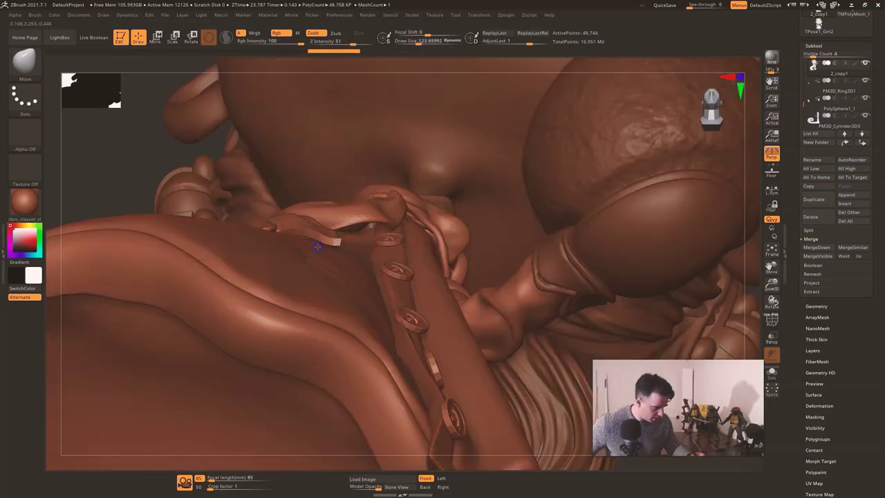
{"action": "left_click_drag", "start_coordinate": [160, 156], "coordinate": [109, 180]}
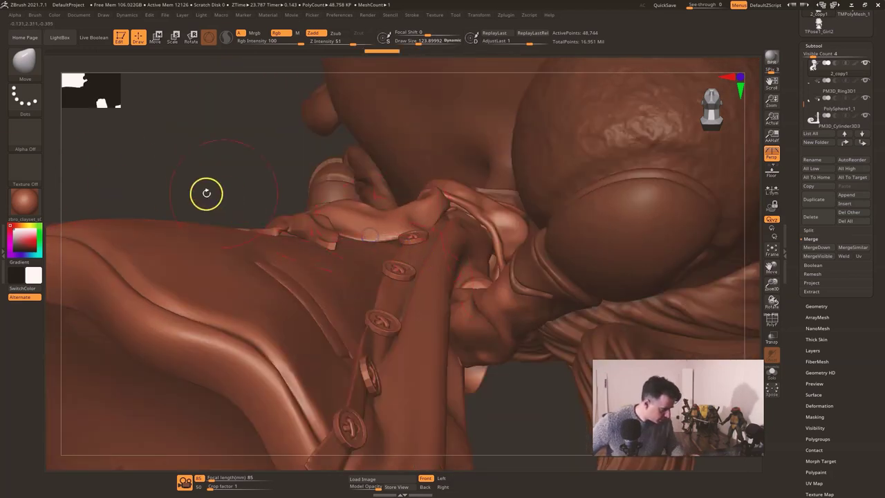
{"action": "left_click_drag", "start_coordinate": [207, 194], "coordinate": [312, 269]}
{"action": "left_click_drag", "start_coordinate": [236, 175], "coordinate": [239, 164]}
Step: Adjust the scarf's front tip with the Move brush at a draw size of about 86, and thicken it using the Inflate brush
{"action": "key", "text": "s"}
{"action": "left_click_drag", "start_coordinate": [281, 231], "coordinate": [275, 232]}
{"action": "left_click_drag", "start_coordinate": [309, 177], "coordinate": [312, 192]}
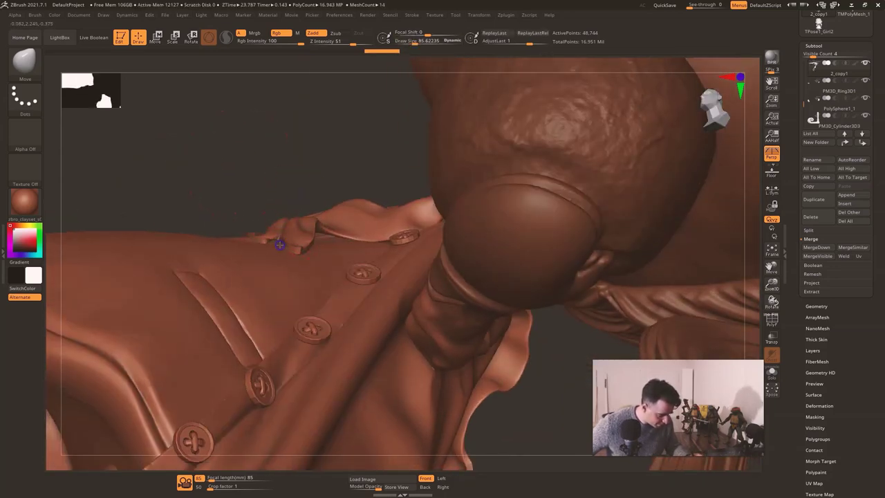
{"action": "key", "text": "b"}
{"action": "key", "text": "i"}
{"action": "key", "text": "n"}
{"action": "left_click_drag", "start_coordinate": [288, 238], "coordinate": [284, 239]}
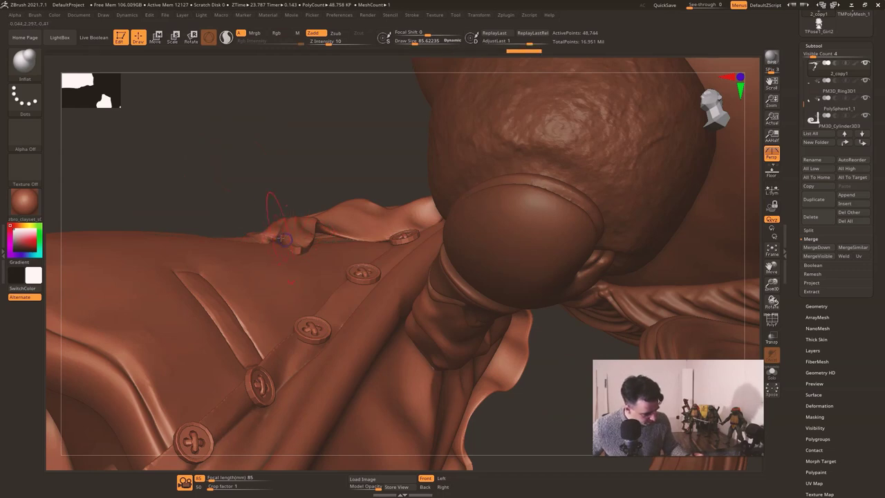
Step: Nudge the scarf's lower tip onto the dress with the Move brush, and undo the last stroke
{"action": "key", "text": "b"}
{"action": "key", "text": "m"}
{"action": "key", "text": "v"}
{"action": "left_click_drag", "start_coordinate": [280, 247], "coordinate": [280, 246]}
{"action": "mouse_move", "coordinate": [290, 178]}
{"action": "left_mouse_down"}
{"action": "mouse_move", "coordinate": [305, 195]}
{"action": "mouse_move", "coordinate": [345, 201]}
{"action": "left_mouse_up"}
{"action": "left_click_drag", "start_coordinate": [284, 182], "coordinate": [294, 175]}
{"action": "left_click_drag", "start_coordinate": [208, 224], "coordinate": [208, 223]}
{"action": "key", "text": "ctrl+z"}
Step: Thicken the hanging front end of the scarf from its side with the Inflate brush
{"action": "key", "text": "b"}
{"action": "key", "text": "i"}
{"action": "key", "text": "n"}
{"action": "mouse_move", "coordinate": [220, 216]}
{"action": "left_mouse_down"}
{"action": "mouse_move", "coordinate": [215, 223]}
{"action": "mouse_move", "coordinate": [143, 182]}
{"action": "left_mouse_up"}
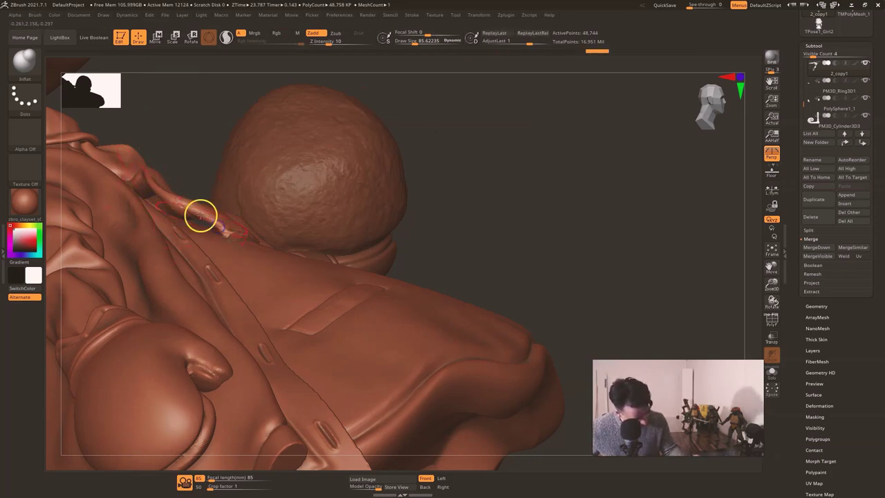
Step: Shape the scarf's front tail with the Move brush so it follows the open coat and dress
{"action": "key", "text": "b"}
{"action": "key", "text": "m"}
{"action": "key", "text": "v"}
{"action": "left_click_drag", "start_coordinate": [203, 173], "coordinate": [220, 180]}
{"action": "left_click_drag", "start_coordinate": [168, 163], "coordinate": [152, 178]}
{"action": "left_click_drag", "start_coordinate": [210, 160], "coordinate": [197, 162]}
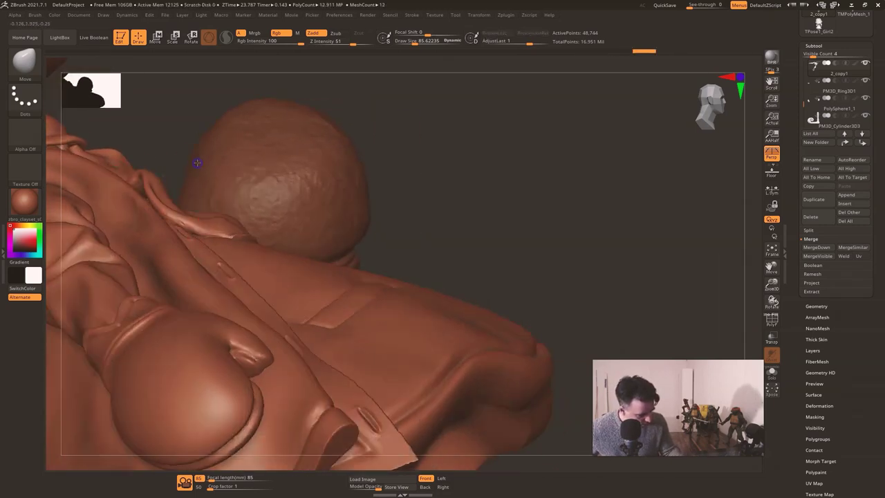
{"action": "mouse_move", "coordinate": [139, 154]}
{"action": "left_mouse_down"}
{"action": "mouse_move", "coordinate": [142, 184]}
{"action": "mouse_move", "coordinate": [196, 205]}
{"action": "mouse_move", "coordinate": [201, 187]}
{"action": "left_mouse_up"}
Step: Press the scarf's front folds against the coat opening with the Move brush at a draw size of about 81
{"action": "key", "text": "s"}
{"action": "left_click_drag", "start_coordinate": [144, 178], "coordinate": [142, 178]}
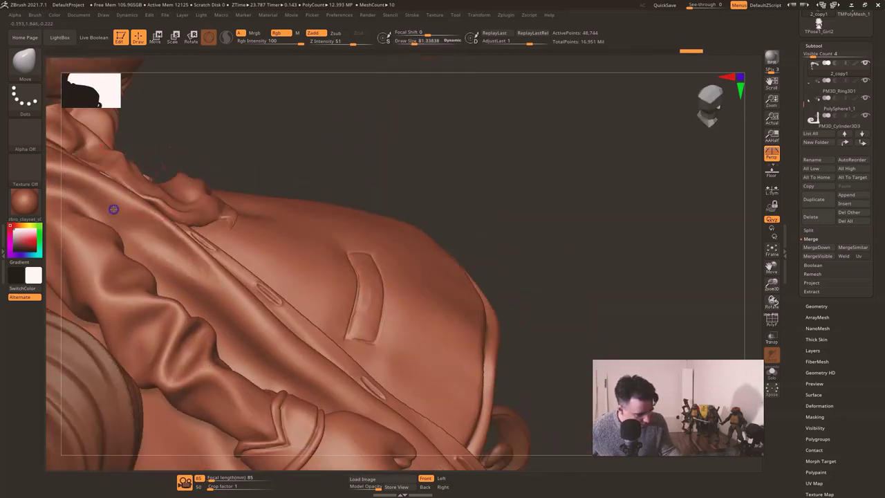
{"action": "mouse_move", "coordinate": [185, 140]}
{"action": "left_mouse_down"}
{"action": "mouse_move", "coordinate": [152, 155]}
{"action": "mouse_move", "coordinate": [231, 64]}
{"action": "left_mouse_up"}
{"action": "left_click_drag", "start_coordinate": [104, 170], "coordinate": [71, 160]}
{"action": "mouse_move", "coordinate": [99, 113]}
{"action": "left_mouse_down"}
{"action": "mouse_move", "coordinate": [128, 123]}
{"action": "mouse_move", "coordinate": [103, 139]}
{"action": "mouse_move", "coordinate": [225, 107]}
{"action": "mouse_move", "coordinate": [246, 129]}
{"action": "mouse_move", "coordinate": [174, 134]}
{"action": "mouse_move", "coordinate": [318, 200]}
{"action": "mouse_move", "coordinate": [287, 233]}
{"action": "mouse_move", "coordinate": [129, 284]}
{"action": "left_mouse_up"}
{"action": "left_click_drag", "start_coordinate": [350, 227], "coordinate": [259, 238]}
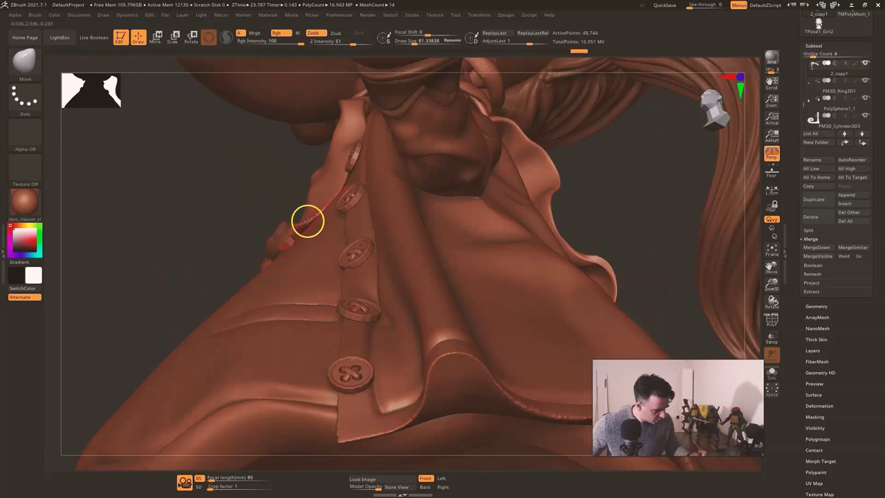
Step: Fit the scarf's edge beside the upper coat buttons with the Move brush at a draw size of about 51
{"action": "left_click_drag", "start_coordinate": [298, 195], "coordinate": [283, 247]}
{"action": "mouse_move", "coordinate": [289, 208]}
{"action": "left_mouse_down", "text": "ctrl"}
{"action": "mouse_move", "coordinate": [286, 250]}
{"action": "mouse_move", "coordinate": [289, 222]}
{"action": "left_mouse_up", "text": "ctrl"}
{"action": "key", "text": "s"}
{"action": "left_click_drag", "start_coordinate": [283, 253], "coordinate": [279, 253]}
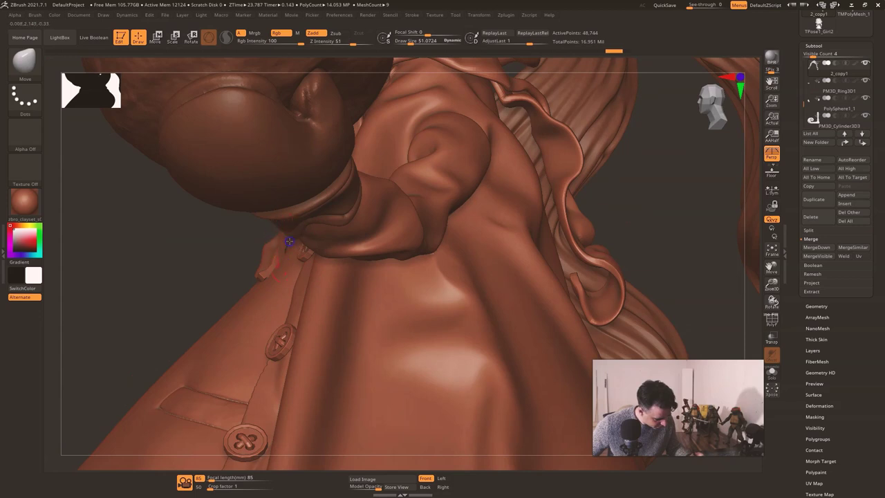
{"action": "left_click_drag", "start_coordinate": [298, 248], "coordinate": [289, 251]}
{"action": "mouse_move", "coordinate": [188, 305]}
{"action": "left_mouse_down"}
{"action": "mouse_move", "coordinate": [194, 313]}
{"action": "mouse_move", "coordinate": [226, 284]}
{"action": "left_mouse_up"}
{"action": "left_click_drag", "start_coordinate": [269, 252], "coordinate": [299, 223]}
{"action": "left_click_drag", "start_coordinate": [194, 324], "coordinate": [332, 203]}
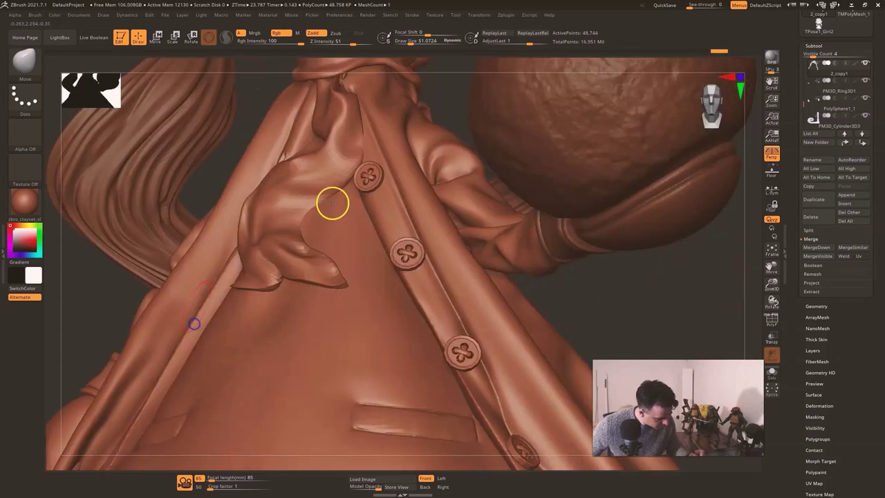
Step: Build up the scarf's inner edge between its lower curve and the top button with the Standard brush
{"action": "left_click_drag", "start_coordinate": [634, 290], "coordinate": [654, 296]}
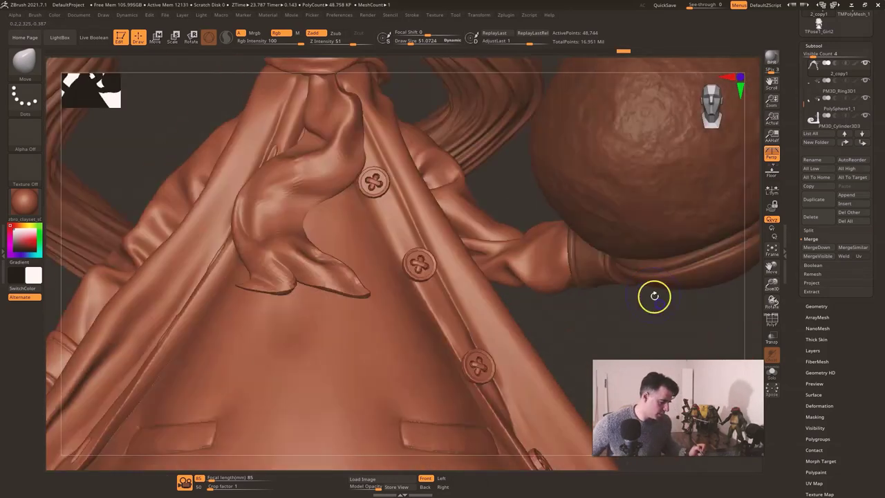
{"action": "key", "text": "b"}
{"action": "key", "text": "s"}
{"action": "key", "text": "t"}
{"action": "mouse_move", "coordinate": [309, 225]}
{"action": "left_mouse_down"}
{"action": "mouse_move", "coordinate": [300, 229]}
{"action": "mouse_move", "coordinate": [355, 191]}
{"action": "left_mouse_up"}
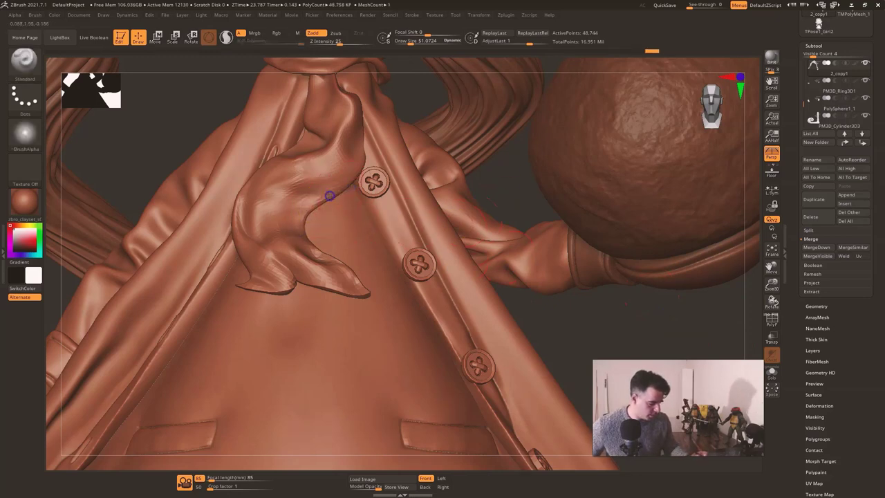
Step: Adjust the built-up scarf edge against the dress from the side with the Move brush
{"action": "left_click_drag", "start_coordinate": [564, 312], "coordinate": [499, 286]}
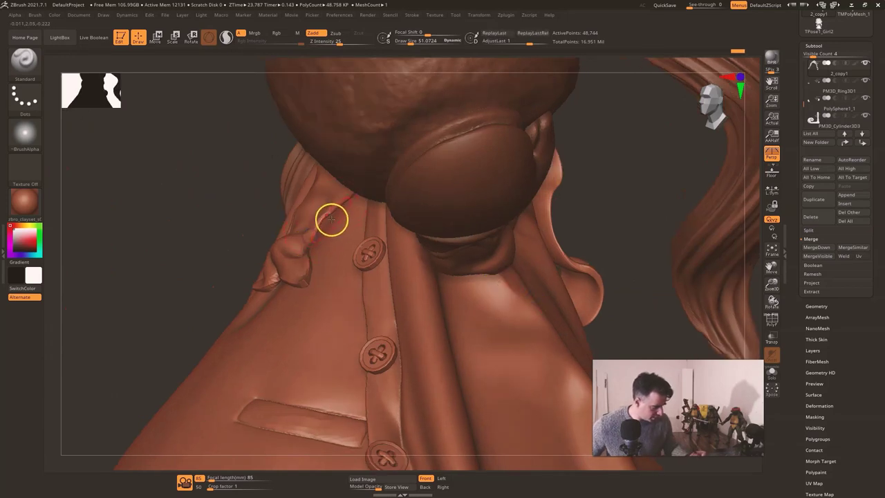
{"action": "key", "text": "b"}
{"action": "key", "text": "m"}
{"action": "key", "text": "v"}
{"action": "left_click_drag", "start_coordinate": [195, 319], "coordinate": [210, 326]}
{"action": "right_click_drag", "start_coordinate": [425, 228], "coordinate": [407, 342], "text": "alt"}
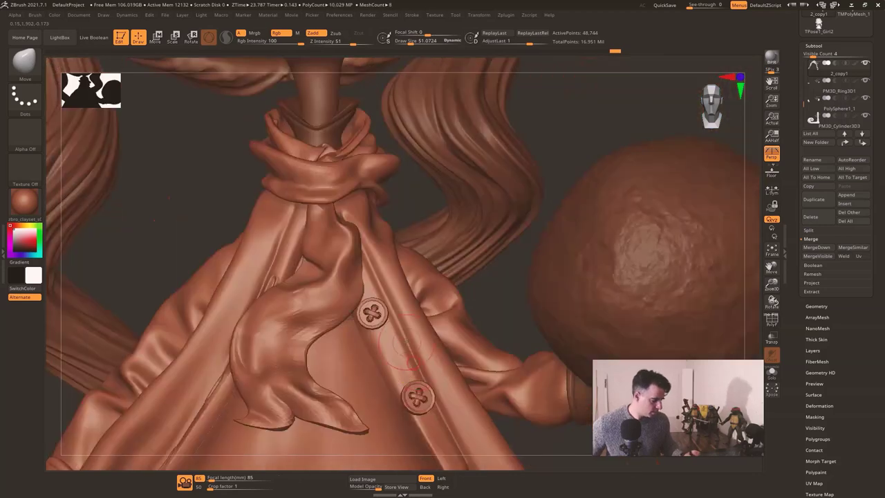
Step: Subdivide the scarf mesh twice, declining Dynamic Subdiv
{"action": "key", "text": "d"}
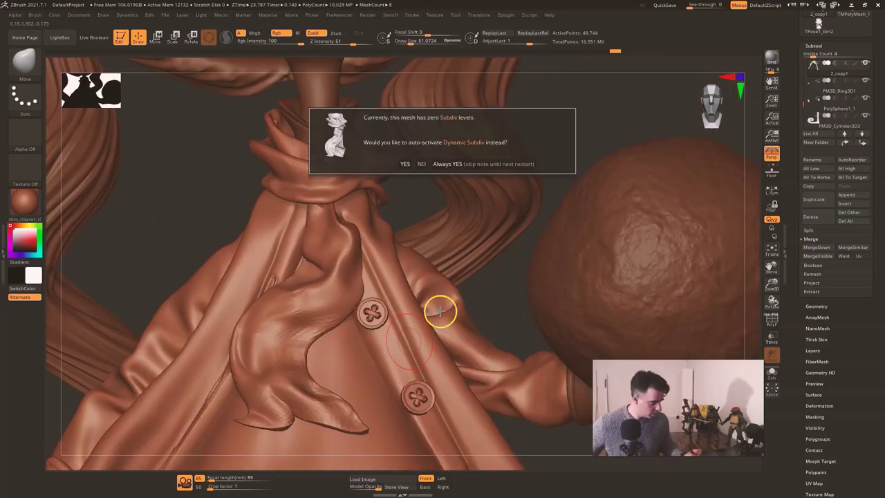
{"action": "key", "text": "Escape"}
{"action": "key", "text": "ctrl"}
{"action": "key", "text": "ctrl+d"}
{"action": "key", "text": "ctrl+d"}
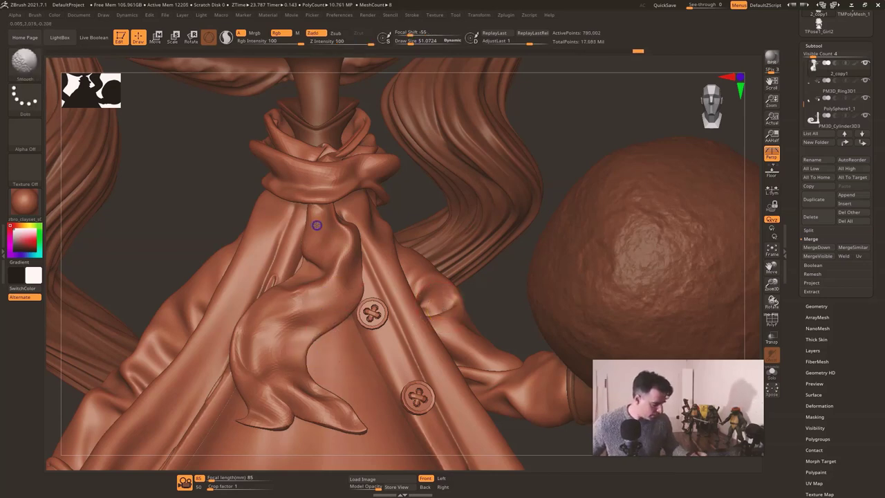
Step: Move the scarf's fold below the neck closer to the coat with a draw size of about 77
{"action": "mouse_move", "coordinate": [508, 284]}
{"action": "left_mouse_down"}
{"action": "mouse_move", "coordinate": [528, 278]}
{"action": "mouse_move", "coordinate": [549, 247]}
{"action": "mouse_move", "coordinate": [537, 245]}
{"action": "left_mouse_up"}
{"action": "key", "text": "s"}
{"action": "left_click_drag", "start_coordinate": [250, 229], "coordinate": [241, 238]}
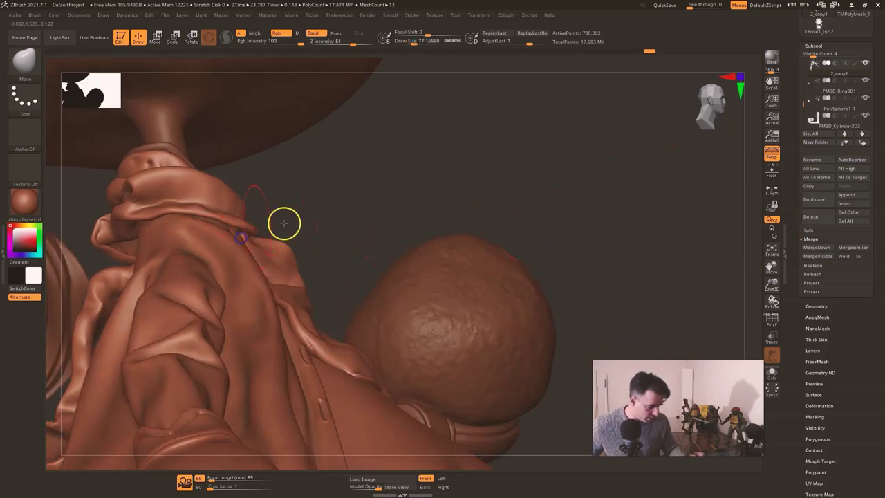
{"action": "left_click_drag", "start_coordinate": [316, 197], "coordinate": [322, 142]}
Step: Try reshaping and smoothing the scarf around the neck at a draw size of about 104, and undo the recent strokes
{"action": "key", "text": "s"}
{"action": "mouse_move", "coordinate": [141, 207]}
{"action": "left_mouse_down"}
{"action": "mouse_move", "coordinate": [159, 211]}
{"action": "mouse_move", "coordinate": [163, 200]}
{"action": "left_mouse_up"}
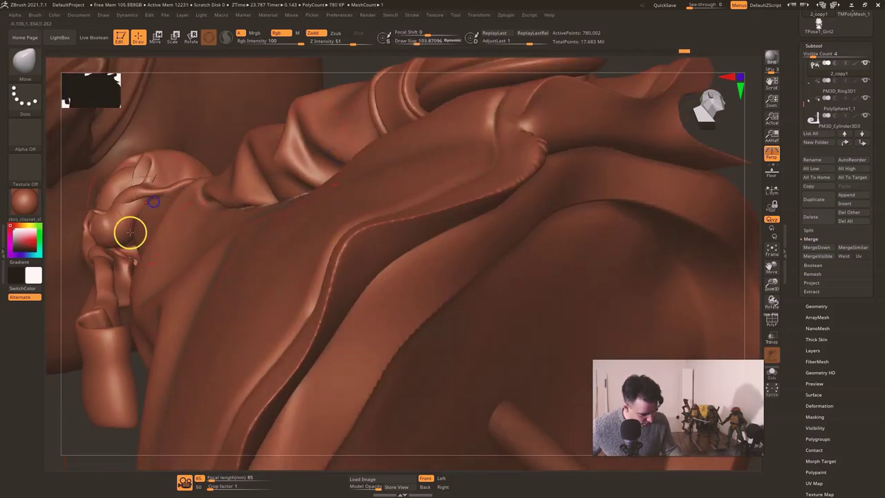
{"action": "left_click_drag", "start_coordinate": [125, 247], "coordinate": [135, 248], "text": "shift"}
{"action": "key", "text": "ctrl+z"}
{"action": "key", "text": "ctrl+z"}
{"action": "key", "text": "ctrl+z"}
{"action": "key", "text": "ctrl+z"}
{"action": "key", "text": "ctrl+z"}
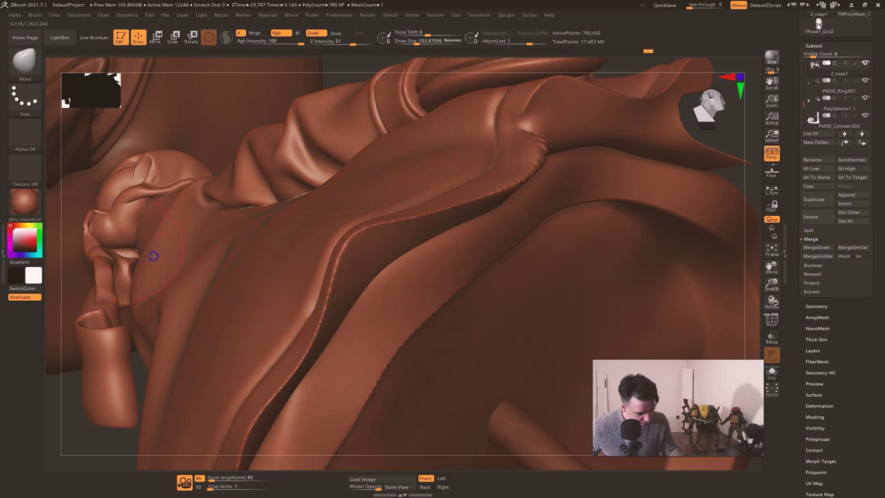
Step: Examine the scarf's rear tail and its clearance from the long hair strands in side view
{"action": "mouse_move", "coordinate": [78, 415]}
{"action": "left_mouse_down"}
{"action": "mouse_move", "coordinate": [71, 433]}
{"action": "mouse_move", "coordinate": [132, 389]}
{"action": "mouse_move", "coordinate": [125, 382]}
{"action": "left_mouse_up"}
{"action": "right_click_drag", "start_coordinate": [352, 341], "coordinate": [265, 260]}
{"action": "right_click_drag", "start_coordinate": [241, 289], "coordinate": [340, 287]}
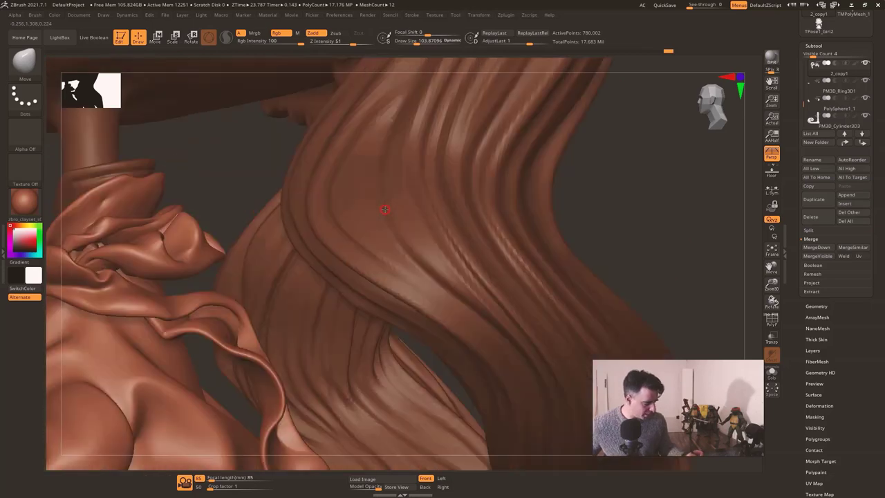
{"action": "right_click_drag", "start_coordinate": [328, 318], "coordinate": [341, 261]}
{"action": "right_click_drag", "start_coordinate": [327, 334], "coordinate": [297, 342]}
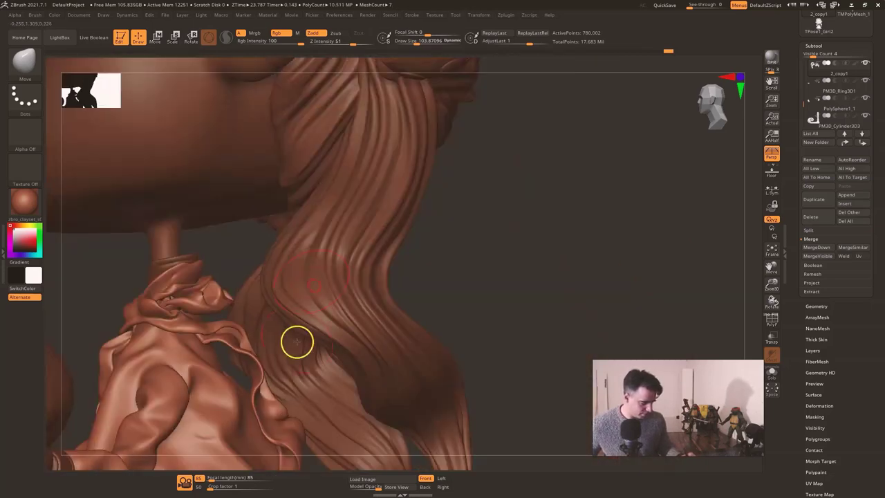
{"action": "right_click_drag", "start_coordinate": [531, 241], "coordinate": [526, 274], "text": "ctrl"}
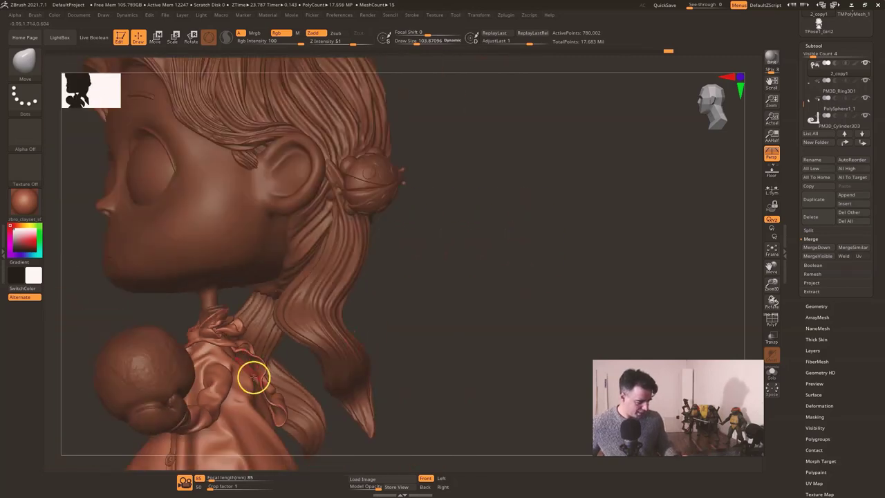
{"action": "right_click_drag", "start_coordinate": [458, 297], "coordinate": [441, 311]}
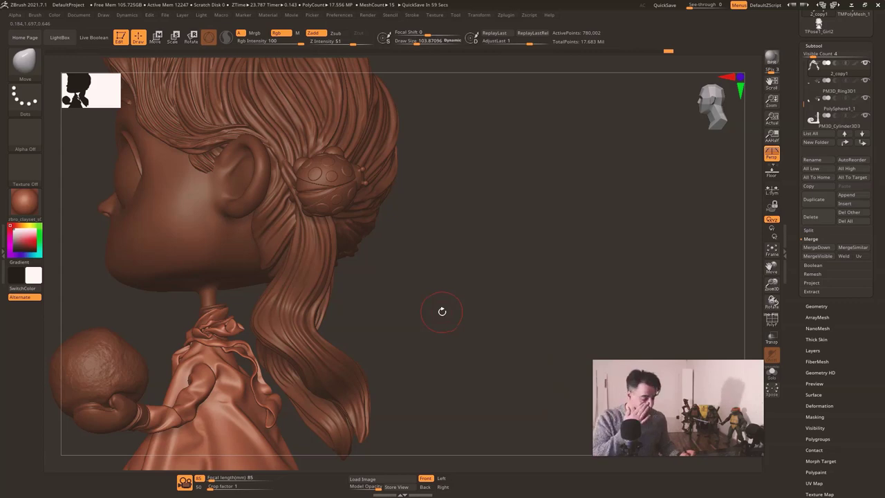
{"action": "right_click_drag", "start_coordinate": [426, 302], "coordinate": [438, 360]}
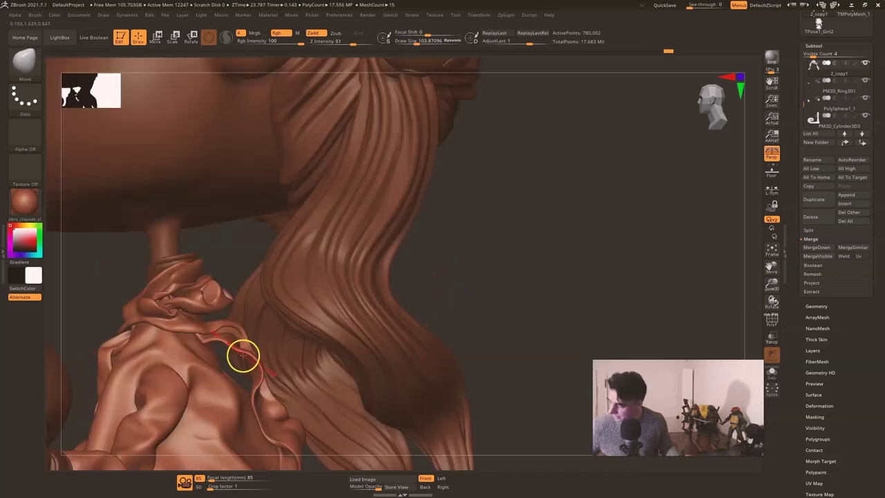
Step: Thicken the scarf's thin rear tail with the Inflate brush at a draw size of about 151
{"action": "key", "text": "b"}
{"action": "key", "text": "i"}
{"action": "key", "text": "n"}
{"action": "key", "text": "s"}
{"action": "left_click_drag", "start_coordinate": [239, 349], "coordinate": [244, 349]}
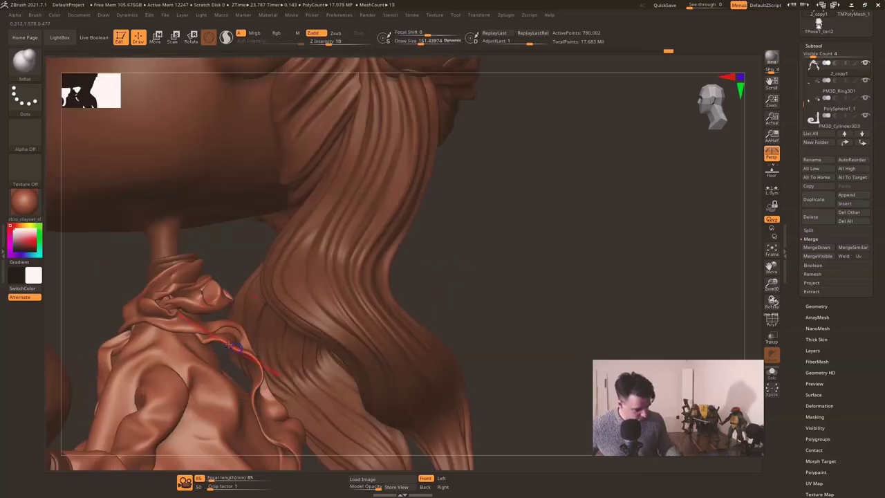
{"action": "right_click_drag", "start_coordinate": [226, 358], "coordinate": [231, 347]}
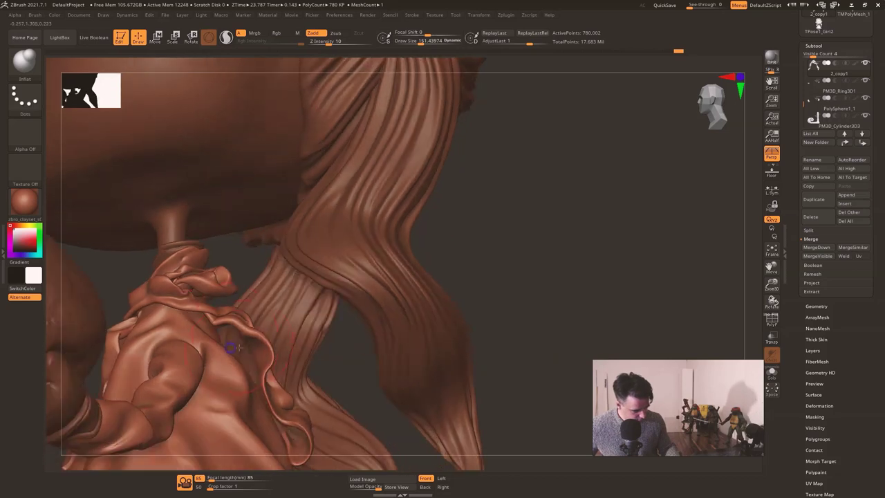
{"action": "mouse_move", "coordinate": [245, 293]}
{"action": "right_mouse_down"}
{"action": "mouse_move", "coordinate": [259, 266]}
{"action": "mouse_move", "coordinate": [245, 294]}
{"action": "mouse_move", "coordinate": [250, 309]}
{"action": "mouse_move", "coordinate": [253, 268]}
{"action": "right_mouse_up"}
Step: Pull the scarf's wavy rear tail onto the back of the coat with the Move brush at a draw size of about 146
{"action": "key", "text": "b"}
{"action": "key", "text": "m"}
{"action": "key", "text": "v"}
{"action": "key", "text": "s"}
{"action": "left_click_drag", "start_coordinate": [243, 338], "coordinate": [222, 342]}
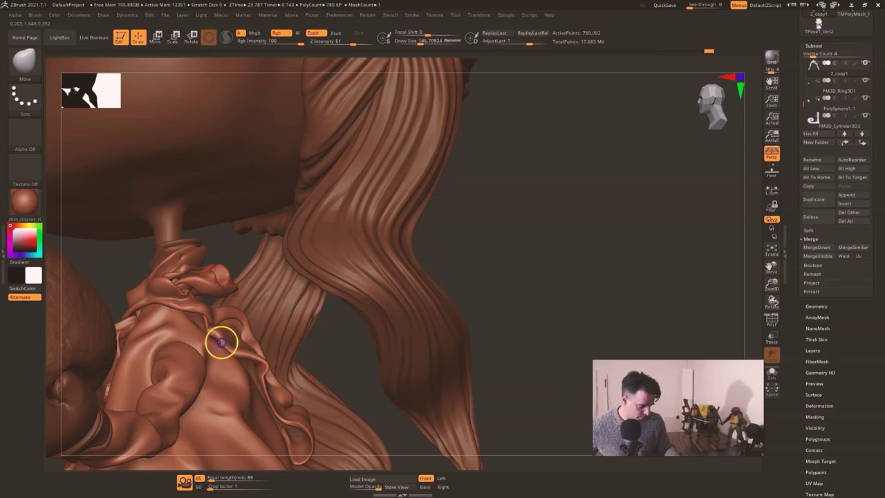
{"action": "left_click_drag", "start_coordinate": [260, 380], "coordinate": [243, 397]}
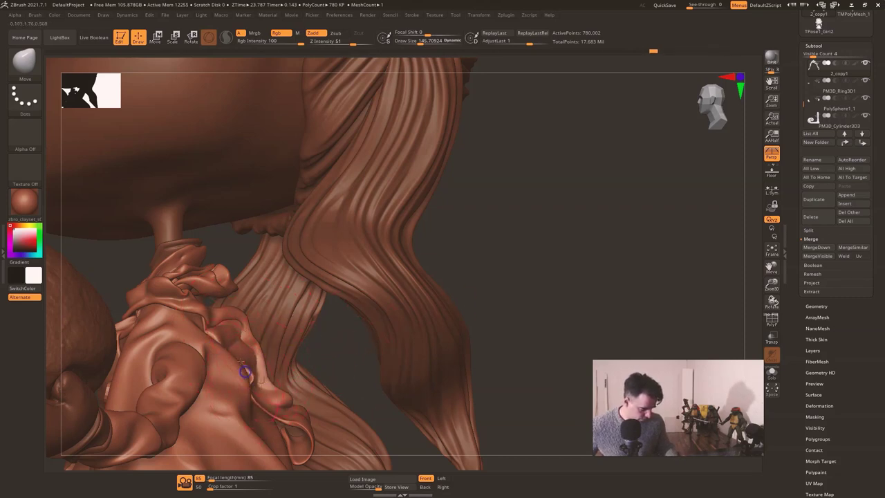
{"action": "left_click_drag", "start_coordinate": [263, 399], "coordinate": [268, 395]}
{"action": "mouse_move", "coordinate": [359, 380]}
{"action": "left_mouse_down"}
{"action": "mouse_move", "coordinate": [360, 364]}
{"action": "mouse_move", "coordinate": [341, 385]}
{"action": "mouse_move", "coordinate": [289, 388]}
{"action": "left_mouse_up"}
Step: Close the gaps between the scarf's rear tail and the coat with the Move brush at a draw size of about 95
{"action": "right_click_drag", "start_coordinate": [289, 387], "coordinate": [305, 373]}
{"action": "right_click_drag", "start_coordinate": [377, 339], "coordinate": [416, 281]}
{"action": "key", "text": "s"}
{"action": "left_click_drag", "start_coordinate": [323, 349], "coordinate": [319, 347]}
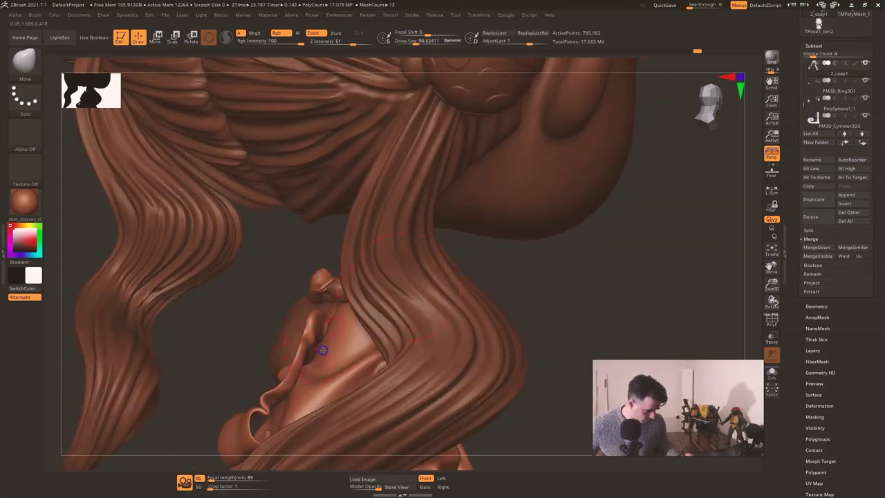
{"action": "mouse_move", "coordinate": [90, 140]}
{"action": "right_mouse_down"}
{"action": "mouse_move", "coordinate": [55, 142]}
{"action": "mouse_move", "coordinate": [97, 138]}
{"action": "right_mouse_up"}
{"action": "right_click_drag", "start_coordinate": [235, 423], "coordinate": [280, 406]}
{"action": "right_click_drag", "start_coordinate": [414, 350], "coordinate": [400, 288], "text": "alt"}
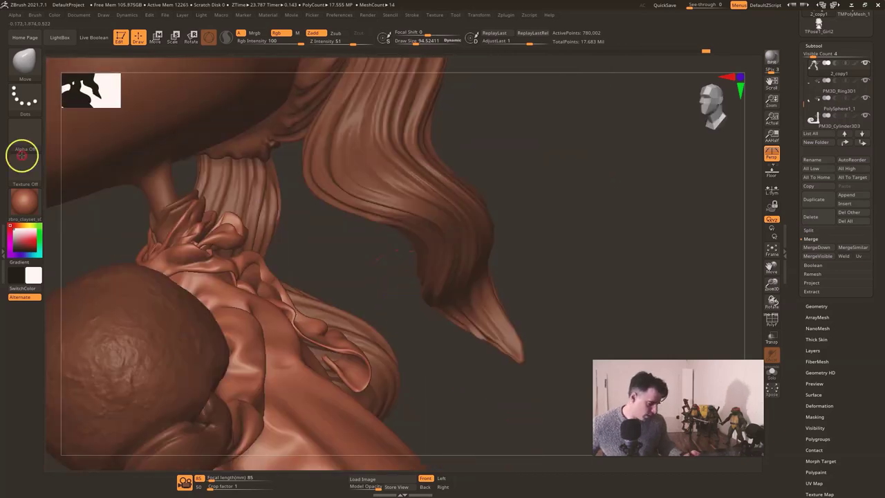
Step: Finish fitting the end of the scarf's rear tail to the coat at a draw size of about 114, and return to the full front view
{"action": "right_click_drag", "start_coordinate": [439, 407], "coordinate": [437, 350], "text": "ctrl"}
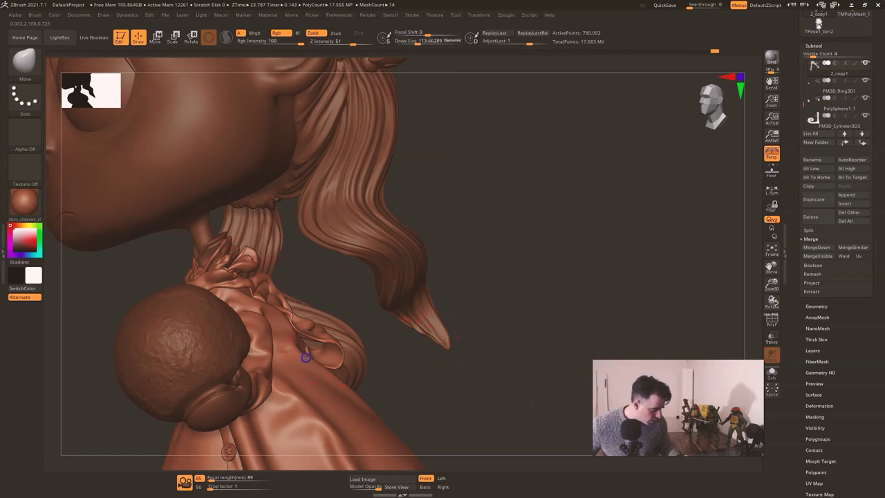
{"action": "right_click_drag", "start_coordinate": [509, 329], "coordinate": [480, 327]}
{"action": "mouse_move", "coordinate": [542, 321]}
{"action": "left_mouse_down"}
{"action": "mouse_move", "coordinate": [490, 296]}
{"action": "mouse_move", "coordinate": [468, 310]}
{"action": "mouse_move", "coordinate": [538, 306]}
{"action": "mouse_move", "coordinate": [545, 321]}
{"action": "left_mouse_up"}
{"action": "left_click_drag", "start_coordinate": [337, 316], "coordinate": [343, 313]}
{"action": "mouse_move", "coordinate": [487, 291]}
{"action": "left_mouse_down", "text": "alt"}
{"action": "mouse_move", "coordinate": [484, 283]}
{"action": "mouse_move", "coordinate": [528, 307]}
{"action": "mouse_move", "coordinate": [588, 301]}
{"action": "left_mouse_up", "text": "alt"}
{"action": "key", "text": "v"}
{"action": "key", "text": "v"}
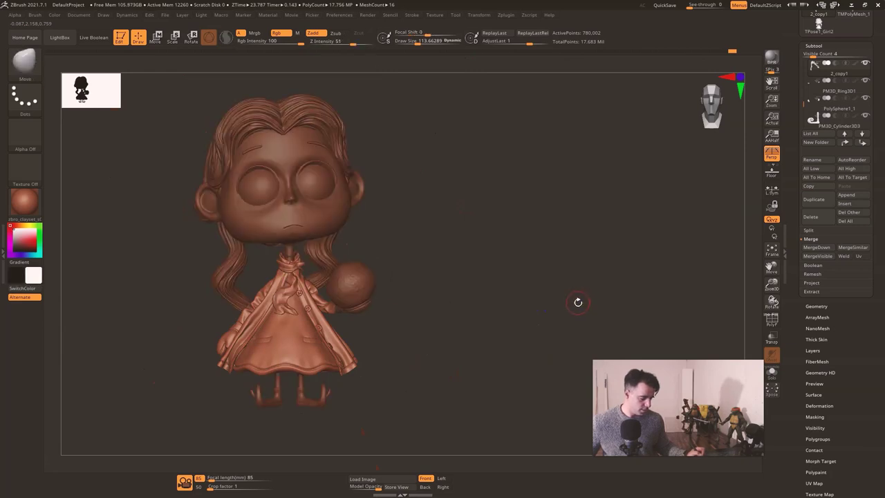
Step: Reorder the scarf subtool directly beneath the coat and merge the coat down into it, accepting the non-undoable operation
{"action": "left_click_drag", "start_coordinate": [492, 305], "coordinate": [483, 368], "text": "alt"}
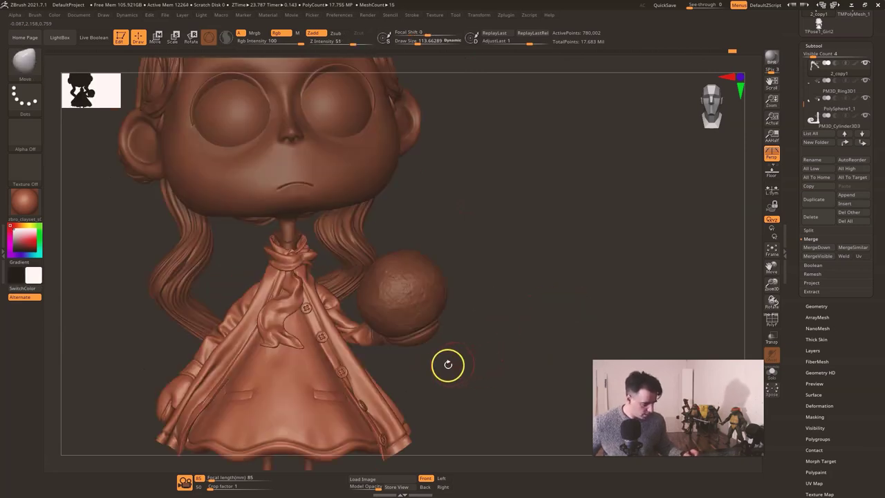
{"action": "left_click", "coordinate": [864, 144]}
{"action": "left_click", "coordinate": [864, 143]}
{"action": "left_click", "coordinate": [863, 144]}
{"action": "left_click", "coordinate": [864, 144]}
{"action": "left_click", "coordinate": [863, 144]}
{"action": "left_click", "coordinate": [832, 110]}
{"action": "left_click_drag", "start_coordinate": [516, 336], "coordinate": [452, 363]}
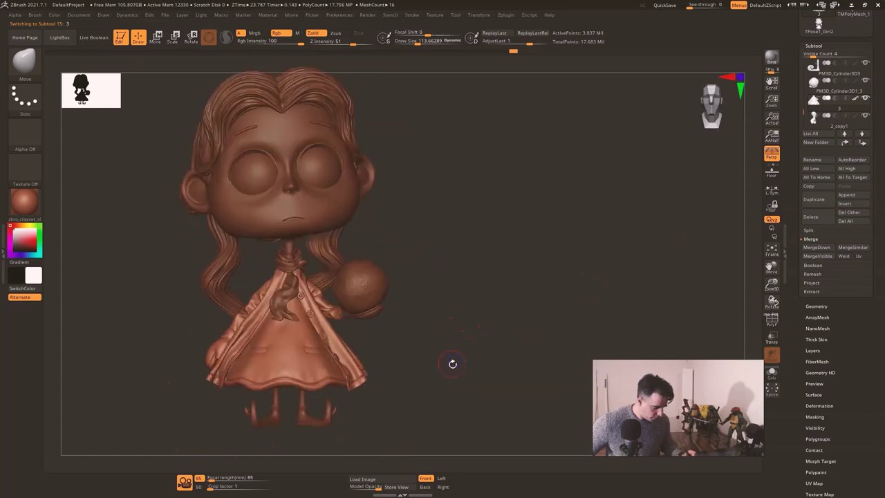
{"action": "mouse_move", "coordinate": [823, 108]}
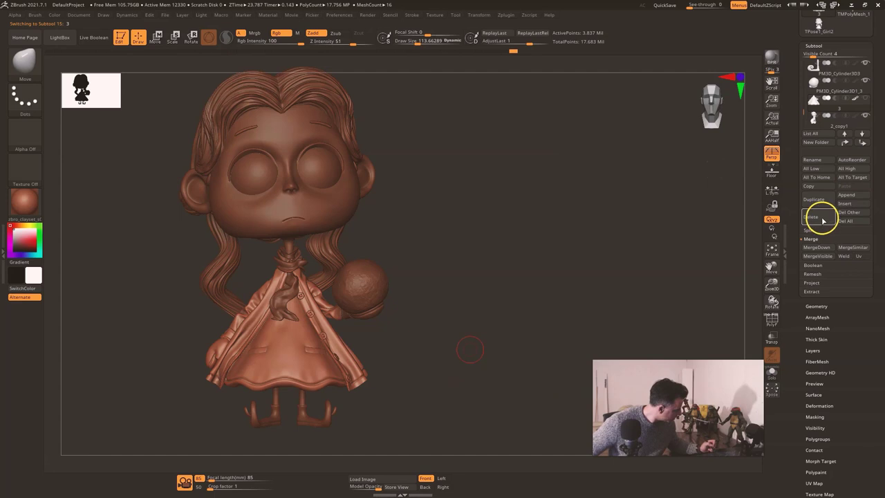
{"action": "left_click", "coordinate": [821, 248]}
{"action": "left_click", "coordinate": [731, 267]}
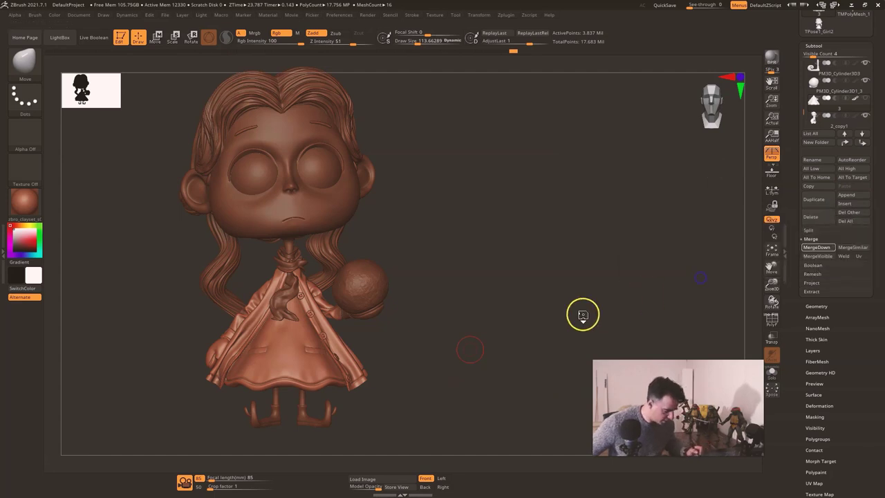
Step: Place the small neck collar subtool directly beneath the coat and merge the coat down into it
{"action": "left_click_drag", "start_coordinate": [392, 308], "coordinate": [397, 375], "text": "alt"}
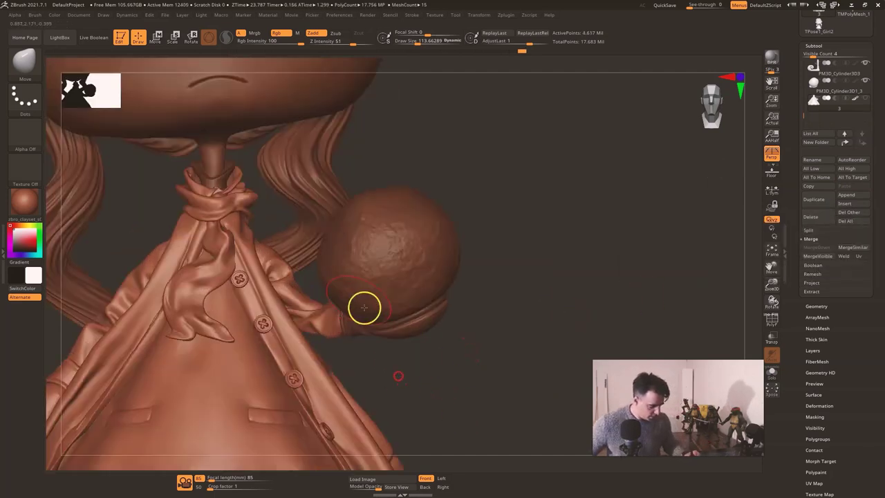
{"action": "left_click", "coordinate": [229, 177], "text": "alt"}
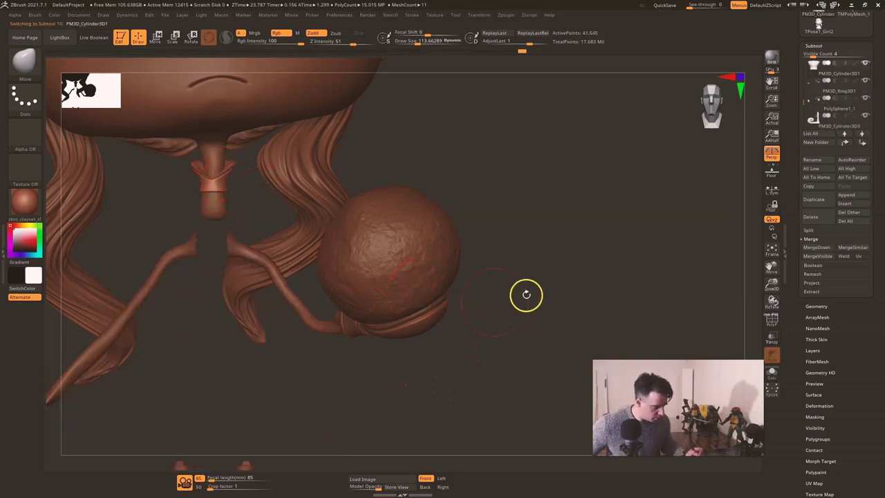
{"action": "left_click", "coordinate": [863, 143], "text": "shift"}
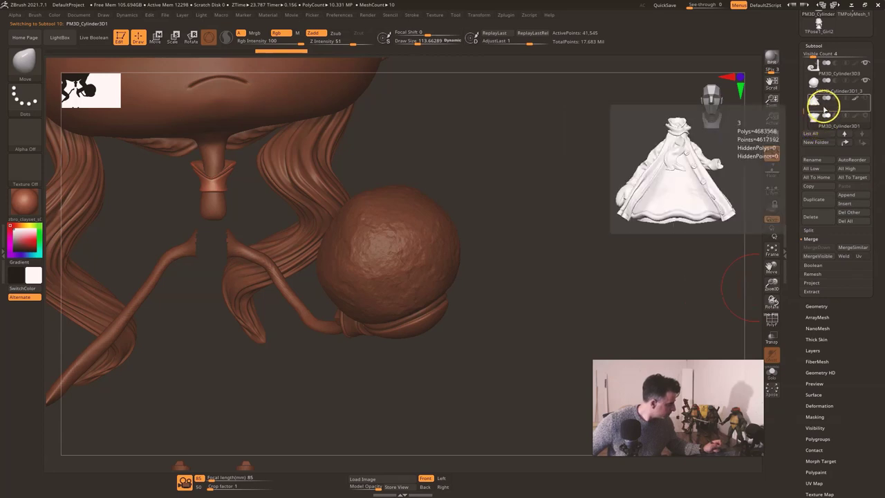
{"action": "left_click", "coordinate": [828, 111]}
{"action": "left_click", "coordinate": [819, 249]}
{"action": "left_click", "coordinate": [732, 268]}
Step: Isolate the merged coat to examine which pieces it contains, and show all the parts again
{"action": "left_click_drag", "start_coordinate": [499, 371], "coordinate": [430, 288], "text": "alt"}
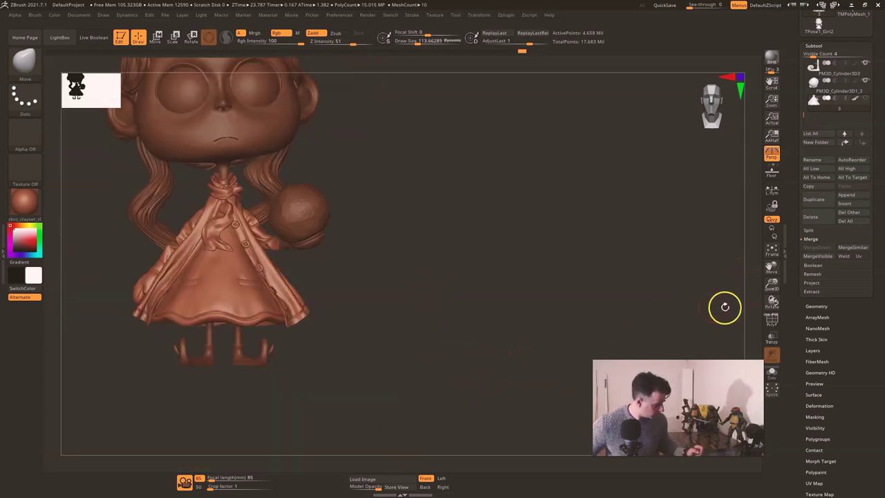
{"action": "left_click", "coordinate": [775, 374]}
{"action": "left_click", "coordinate": [773, 373]}
{"action": "left_click", "coordinate": [775, 375]}
{"action": "left_click", "coordinate": [775, 374]}
{"action": "left_click", "coordinate": [775, 374]}
{"action": "left_click", "coordinate": [777, 376]}
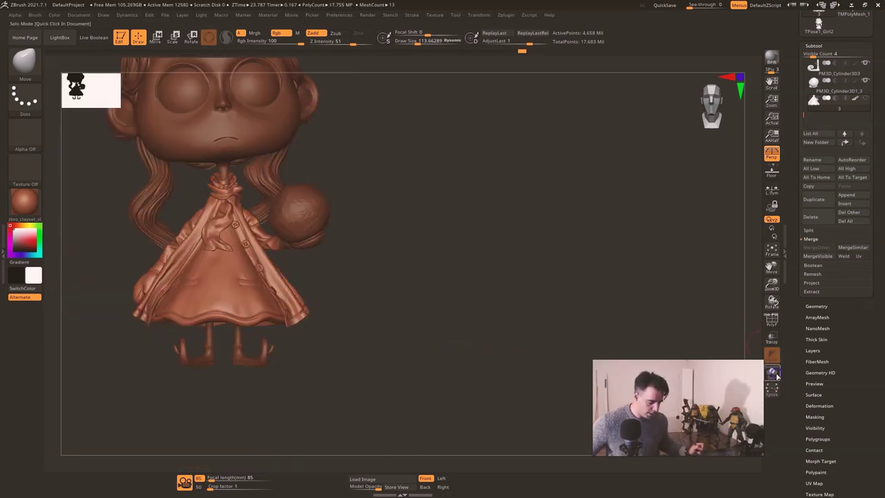
{"action": "left_click", "coordinate": [773, 373]}
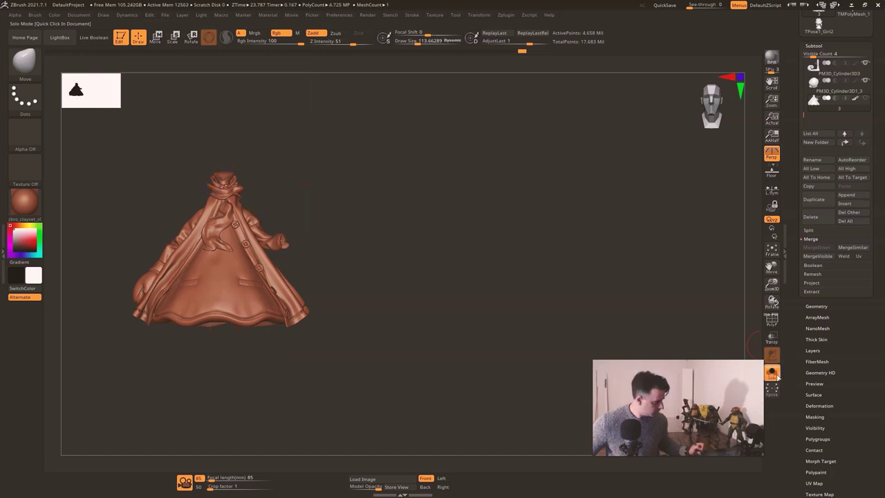
{"action": "left_click", "coordinate": [777, 377]}
Step: Reorder the head subtool to the end of the subtool list, directly beneath the merged coat
{"action": "left_click_drag", "start_coordinate": [494, 313], "coordinate": [552, 403], "text": "alt"}
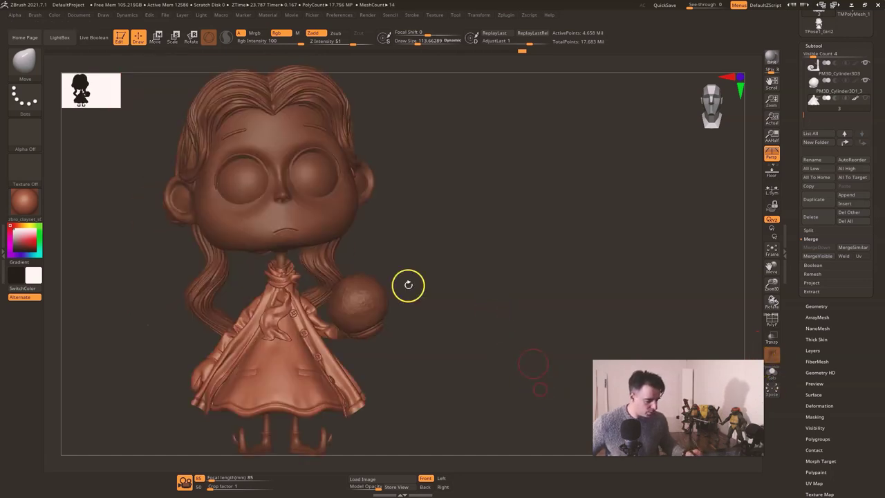
{"action": "left_click", "coordinate": [324, 215], "text": "alt"}
{"action": "left_click_drag", "start_coordinate": [546, 271], "coordinate": [574, 272]}
{"action": "left_click", "coordinate": [863, 143]}
{"action": "left_click", "coordinate": [863, 142]}
{"action": "left_click", "coordinate": [863, 143]}
{"action": "left_click", "coordinate": [863, 142]}
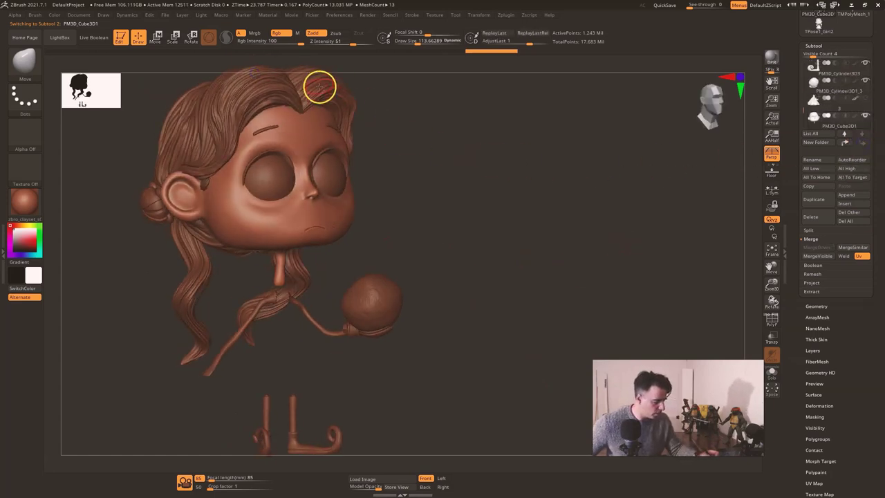
Step: Order the front hair, back hair and long wavy hair strands one after another directly beneath the head subtool
{"action": "left_click", "coordinate": [320, 86], "text": "alt"}
{"action": "left_click", "coordinate": [853, 159]}
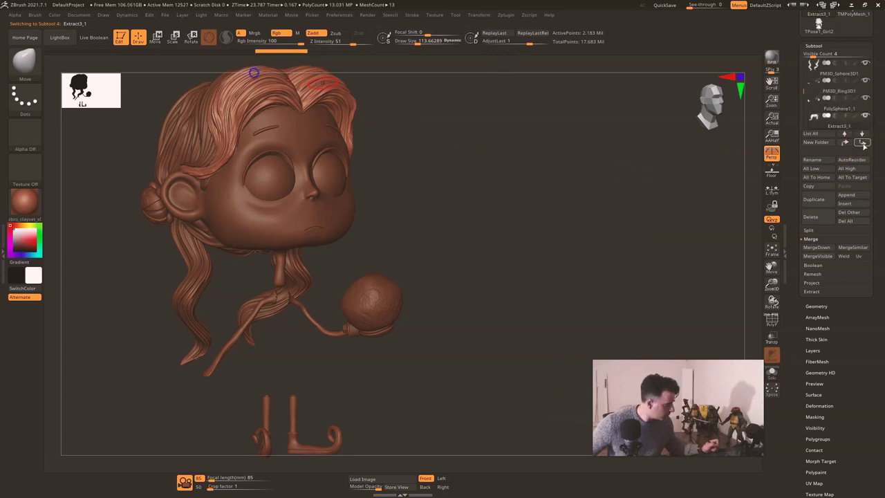
{"action": "left_click", "coordinate": [195, 127], "text": "alt"}
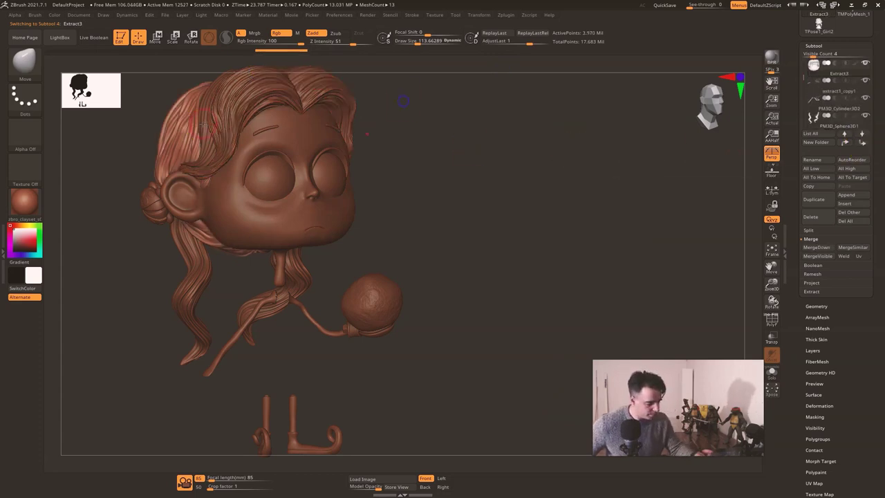
{"action": "left_click", "coordinate": [867, 144]}
{"action": "left_click", "coordinate": [862, 142]}
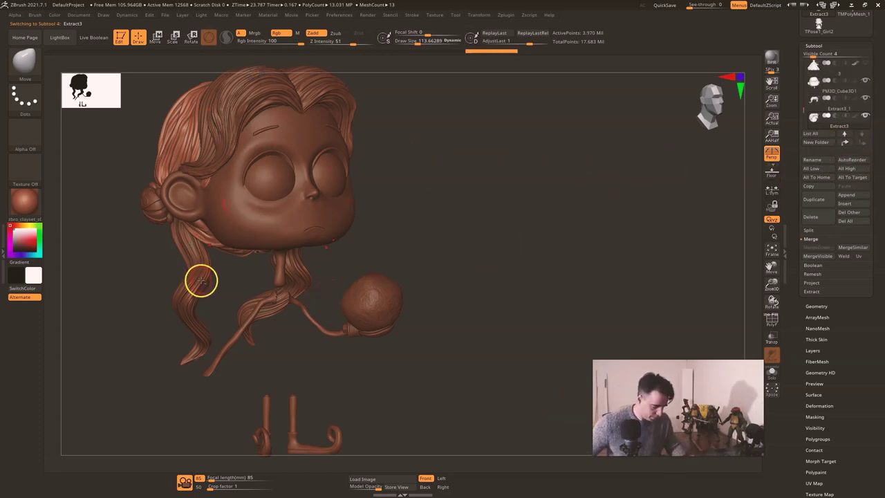
{"action": "left_click", "coordinate": [201, 280], "text": "alt"}
{"action": "left_click", "coordinate": [862, 142]}
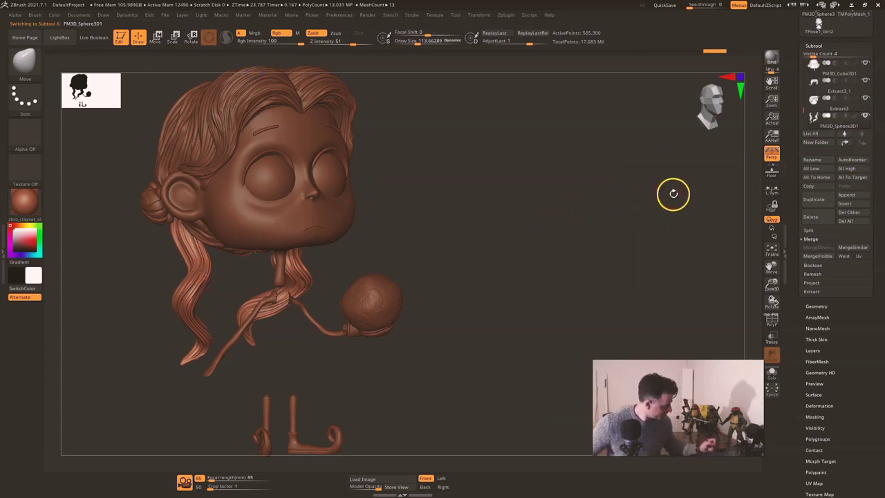
Step: Merge the head down with the three hair subtools beneath it and check the combined part in isolation
{"action": "left_click", "coordinate": [818, 72]}
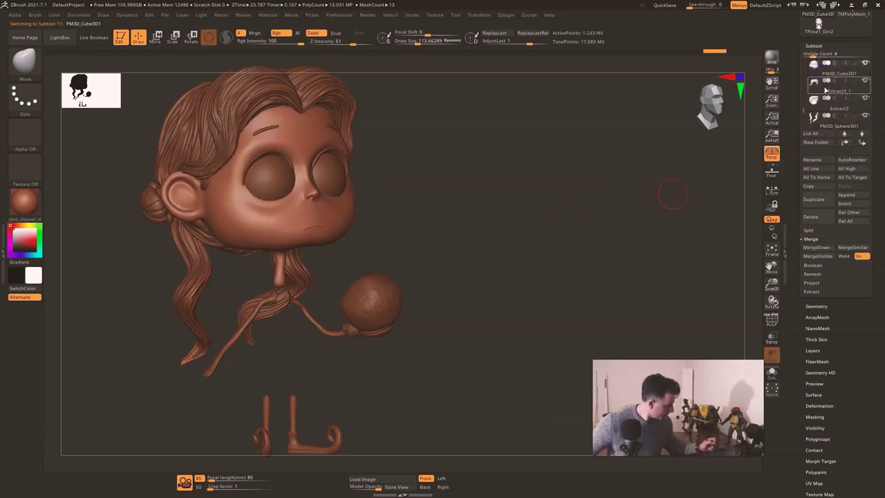
{"action": "left_click", "coordinate": [814, 247]}
{"action": "left_click", "coordinate": [731, 269]}
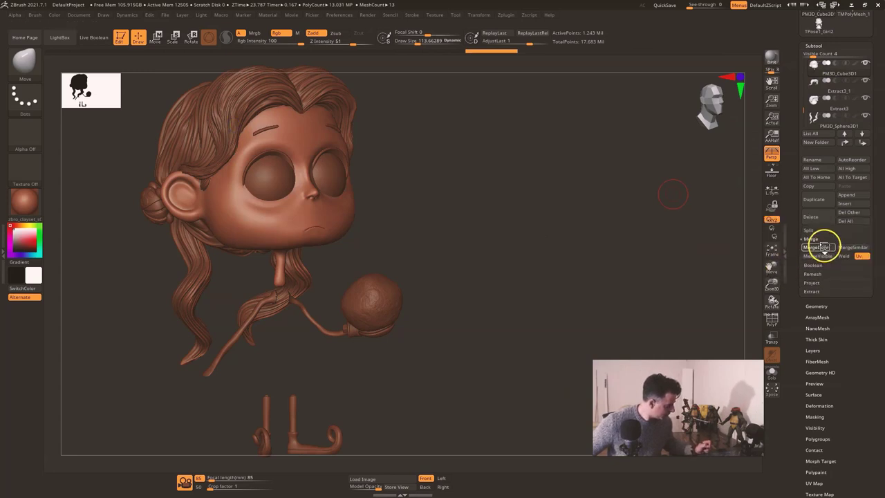
{"action": "left_click", "coordinate": [817, 247]}
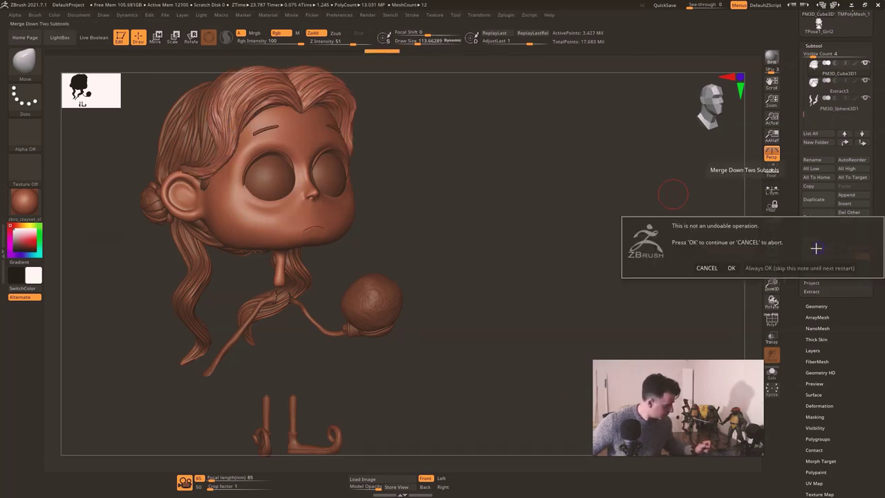
{"action": "left_click", "coordinate": [731, 269]}
{"action": "left_click", "coordinate": [817, 248]}
{"action": "left_click", "coordinate": [731, 269]}
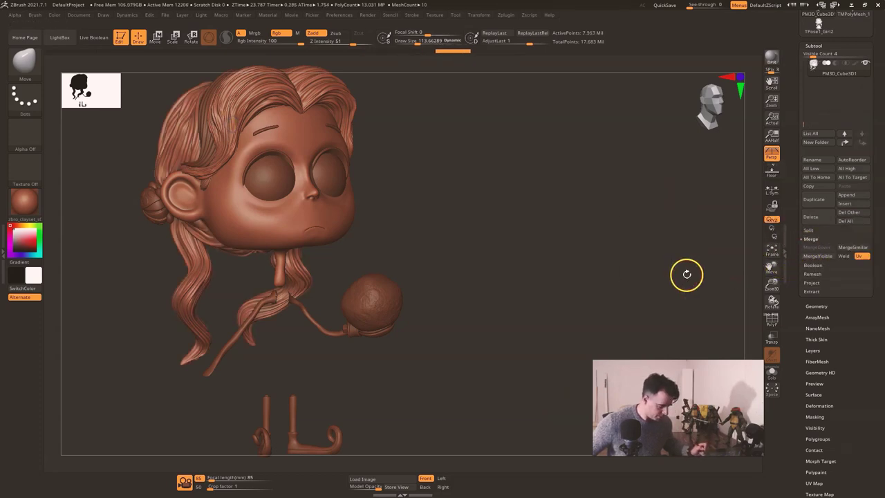
{"action": "left_click", "coordinate": [773, 373]}
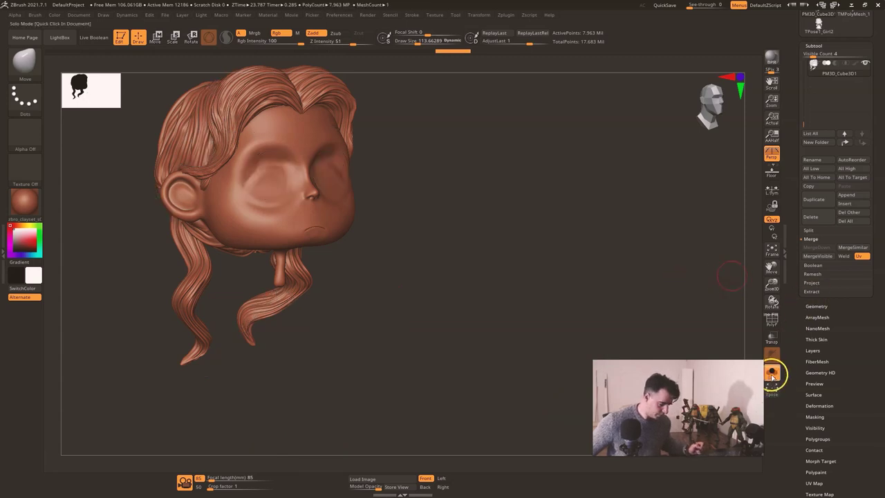
{"action": "left_click", "coordinate": [772, 374]}
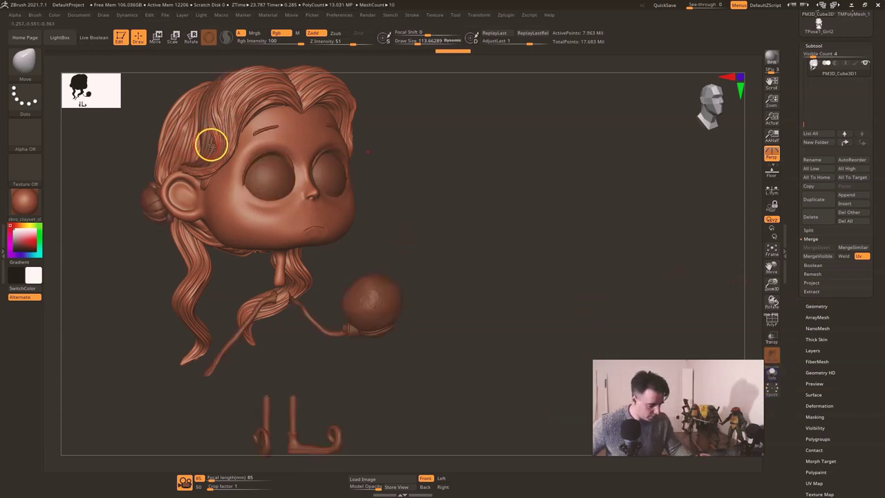
Step: Reorder the remaining side hair subtool beneath the head and merge the head down with it
{"action": "left_click", "coordinate": [212, 145], "text": "alt"}
{"action": "left_click", "coordinate": [862, 144]}
{"action": "left_click", "coordinate": [862, 145]}
{"action": "left_click", "coordinate": [862, 145]}
{"action": "left_click", "coordinate": [862, 144]}
{"action": "left_click", "coordinate": [862, 145]}
{"action": "left_click", "coordinate": [862, 145]}
{"action": "left_click", "coordinate": [827, 112]}
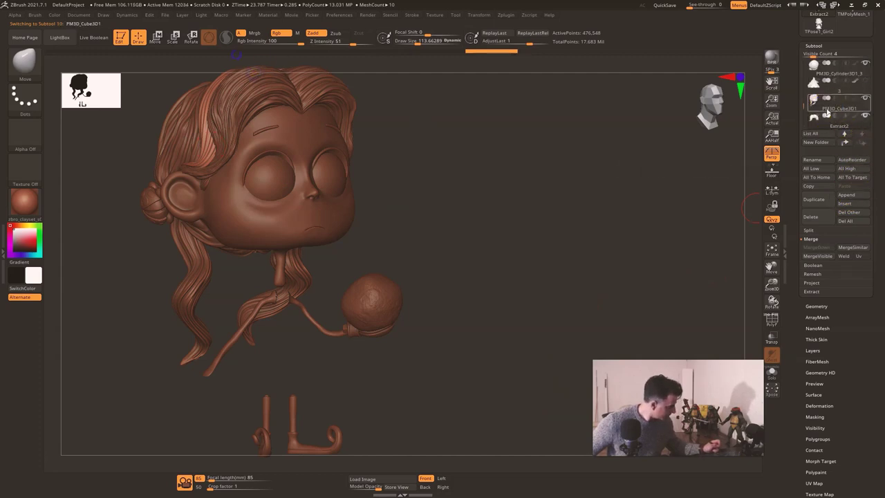
{"action": "left_click", "coordinate": [825, 253]}
{"action": "left_click", "coordinate": [732, 263]}
Step: Select the two hair buns at the back of the head and place their subtool directly beneath the head
{"action": "left_click_drag", "start_coordinate": [717, 289], "coordinate": [731, 337]}
{"action": "left_click_drag", "start_coordinate": [528, 235], "coordinate": [559, 240]}
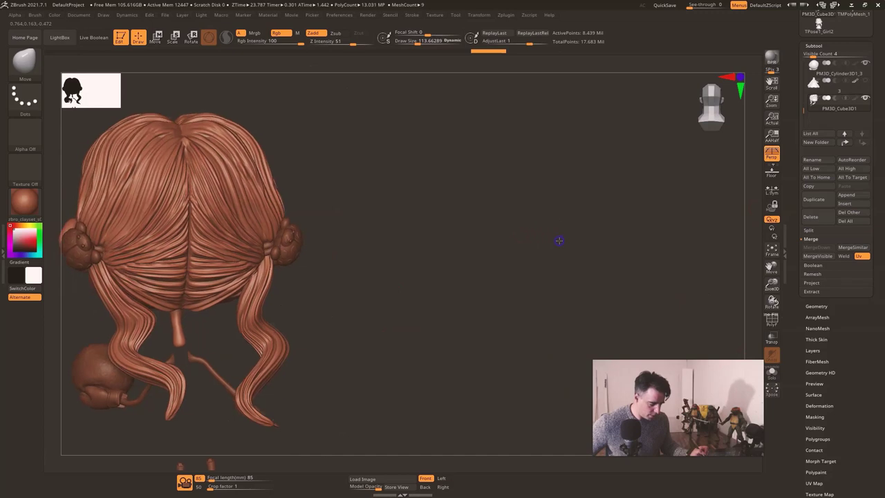
{"action": "left_click", "coordinate": [288, 245], "text": "alt"}
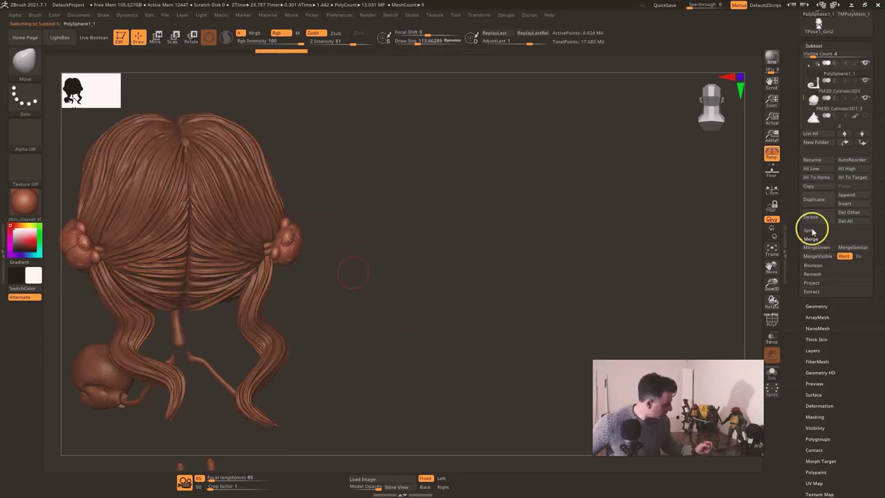
{"action": "left_click", "coordinate": [862, 144]}
{"action": "left_click", "coordinate": [863, 144]}
{"action": "left_click", "coordinate": [864, 145]}
{"action": "left_click", "coordinate": [863, 145]}
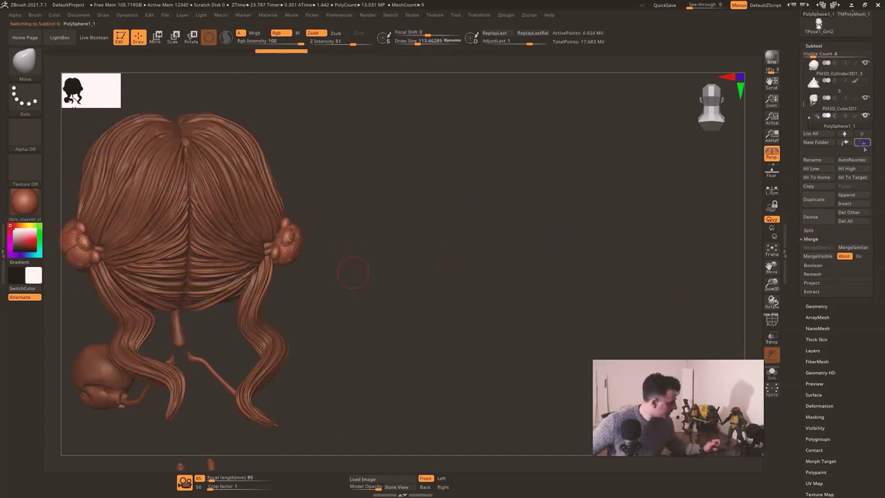
Step: Merge the head and hair down with the hair buns, and inspect the combined part in isolation
{"action": "left_click", "coordinate": [828, 110]}
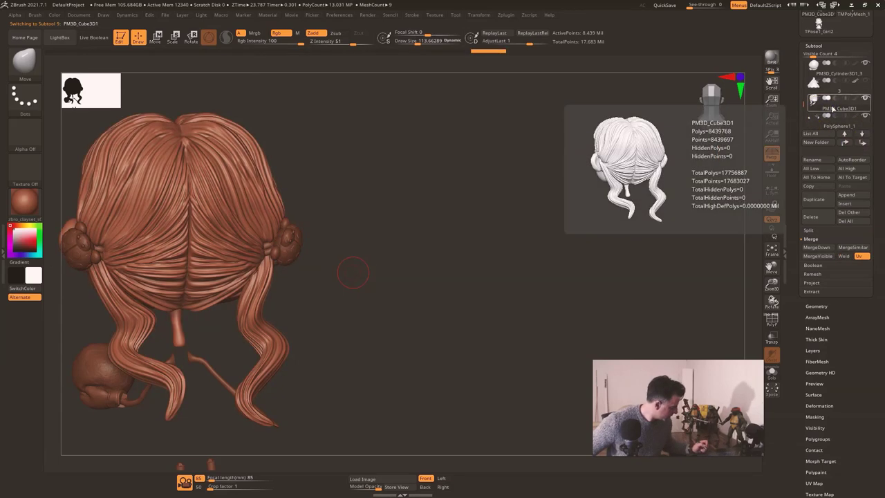
{"action": "left_click", "coordinate": [818, 249]}
{"action": "left_click", "coordinate": [818, 248]}
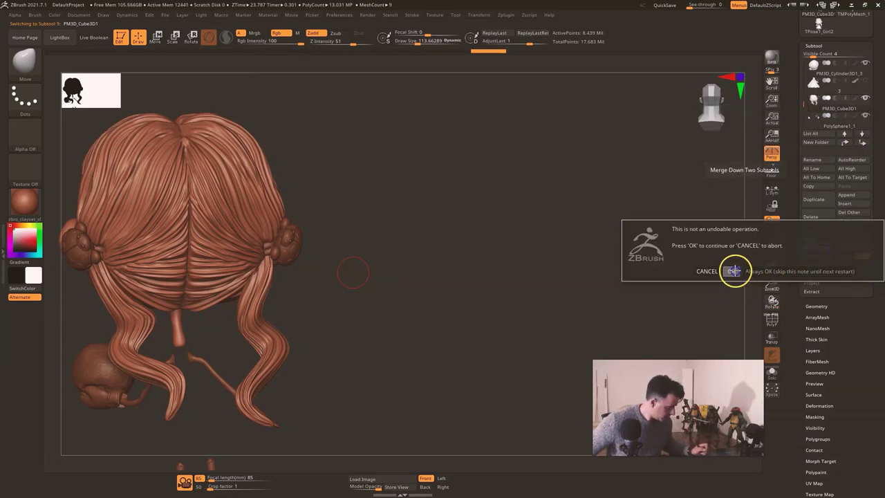
{"action": "left_click", "coordinate": [624, 272]}
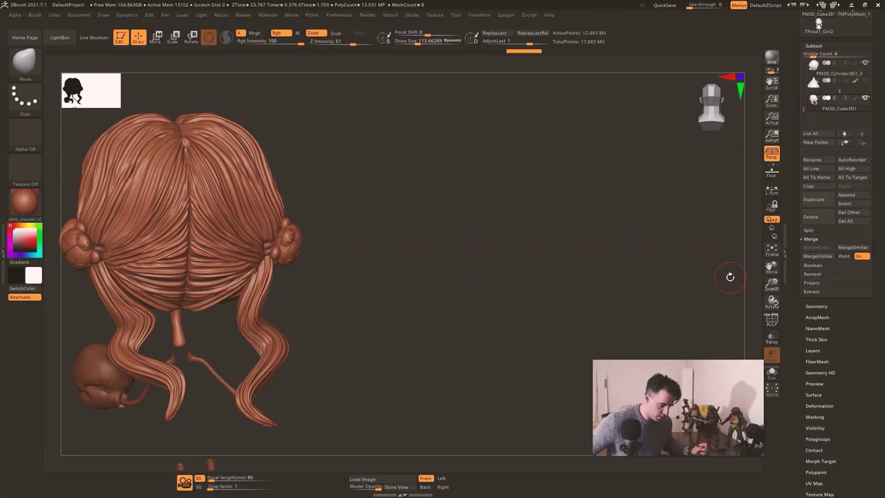
{"action": "left_click_drag", "start_coordinate": [135, 157], "coordinate": [199, 146], "text": "alt"}
{"action": "left_click_drag", "start_coordinate": [669, 301], "coordinate": [711, 279], "text": "alt"}
{"action": "left_click", "coordinate": [772, 378]}
{"action": "left_click", "coordinate": [773, 378]}
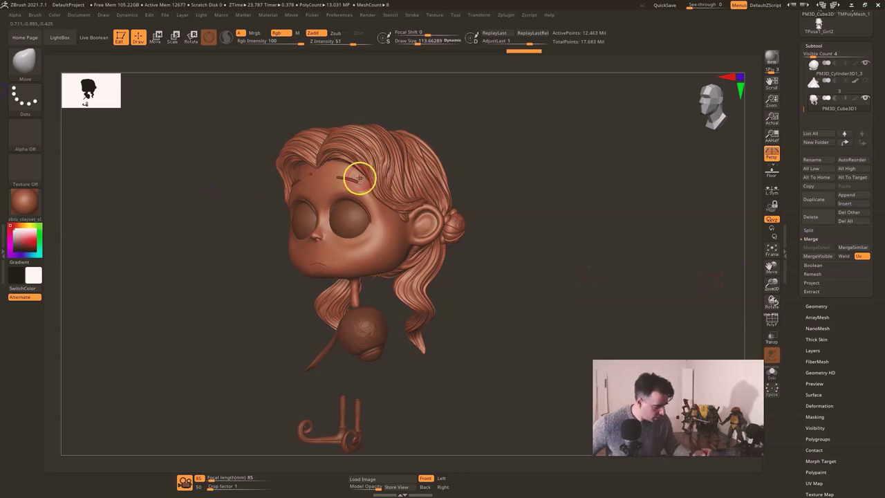
Step: Select the eyelash strips above the eyes and reorder their subtool directly beneath the head
{"action": "key", "text": "f"}
{"action": "left_click", "coordinate": [350, 233], "text": "alt"}
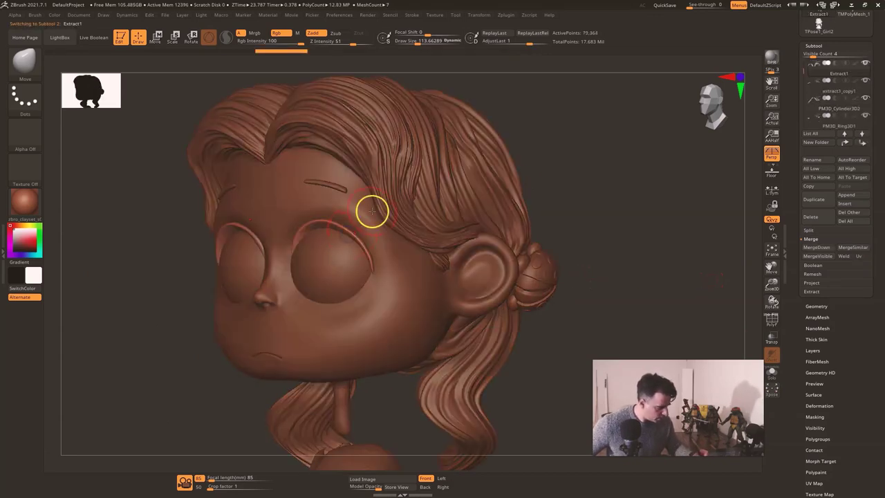
{"action": "left_click", "coordinate": [863, 144]}
{"action": "left_click", "coordinate": [863, 143]}
{"action": "left_click", "coordinate": [863, 142]}
{"action": "left_click", "coordinate": [863, 142]}
{"action": "left_click", "coordinate": [864, 142]}
{"action": "left_click", "coordinate": [864, 143]}
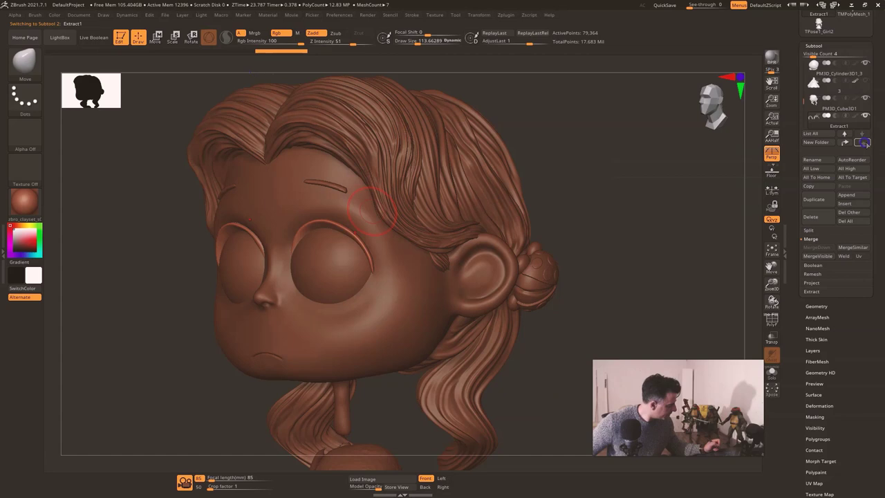
Step: Select the eyebrows and reorder their subtool to the end of the list, beneath the eyelash strips
{"action": "left_click", "coordinate": [330, 187], "text": "alt"}
{"action": "left_click", "coordinate": [863, 143]}
{"action": "left_click", "coordinate": [863, 143]}
{"action": "left_click", "coordinate": [863, 143]}
{"action": "left_click", "coordinate": [862, 143]}
{"action": "left_click", "coordinate": [863, 143]}
{"action": "left_click", "coordinate": [863, 144]}
{"action": "left_click", "coordinate": [863, 143]}
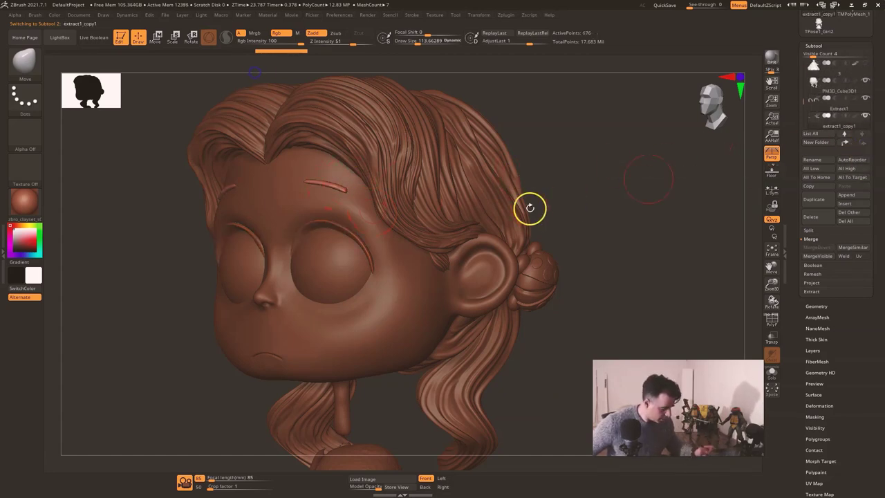
Step: Select the eyeballs and reorder their subtool to the end of the list, beneath the eyebrows
{"action": "left_click", "coordinate": [342, 253], "text": "alt"}
{"action": "left_click", "coordinate": [864, 143]}
{"action": "left_click", "coordinate": [864, 143]}
{"action": "left_click", "coordinate": [864, 144]}
{"action": "left_click", "coordinate": [866, 144]}
{"action": "left_click", "coordinate": [866, 144]}
{"action": "left_click", "coordinate": [866, 144]}
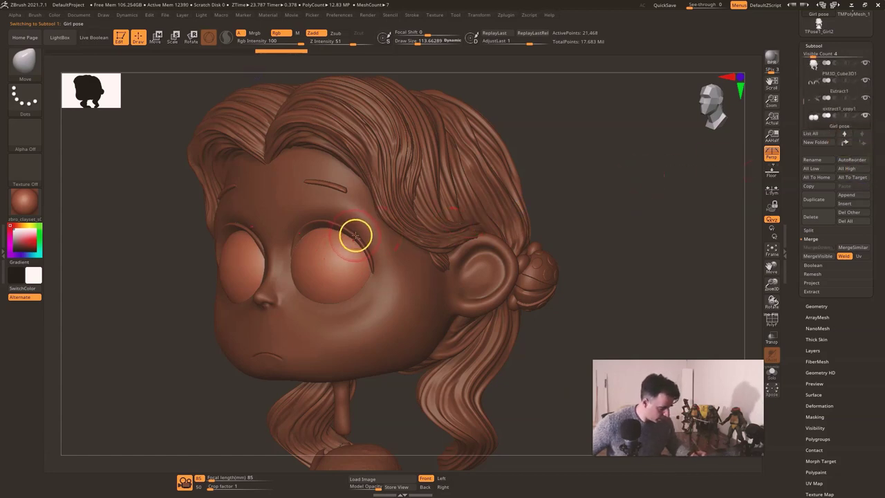
Step: Reorder the eyelash strips subtool to the end of the list, beneath the eyeballs
{"action": "left_click", "coordinate": [355, 235], "text": "alt"}
{"action": "left_click", "coordinate": [863, 145]}
{"action": "left_click", "coordinate": [864, 145]}
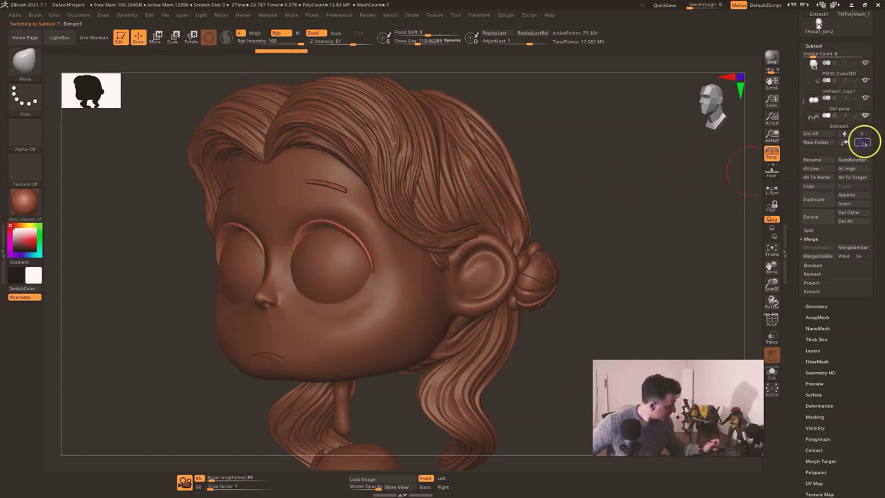
Step: Merge the head subtool down with the eyebrow, eyeball and eyelash subtools beneath it, accepting the non-undoable operation
{"action": "left_click", "coordinate": [815, 72]}
{"action": "left_click", "coordinate": [822, 247]}
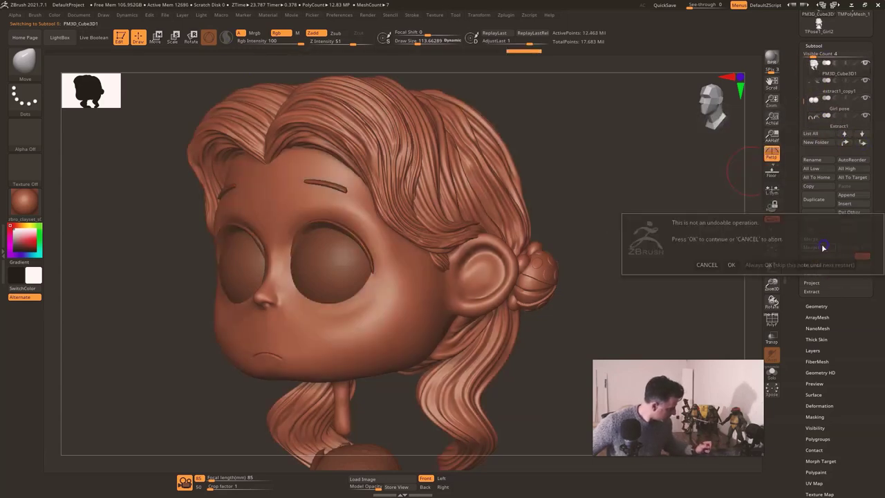
{"action": "left_click", "coordinate": [758, 265]}
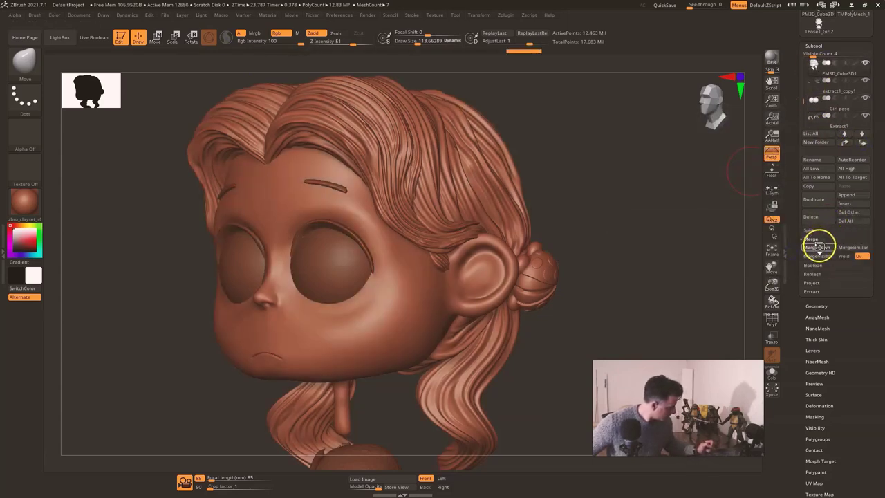
{"action": "left_click", "coordinate": [823, 249]}
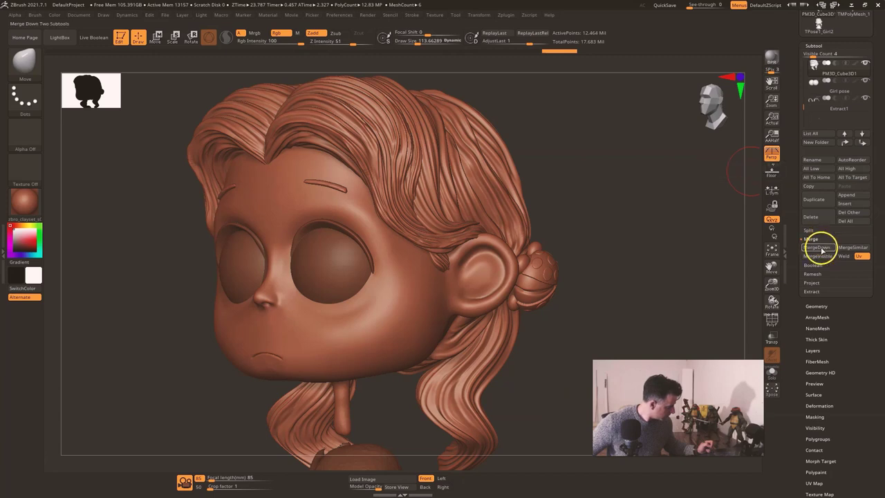
{"action": "left_click", "coordinate": [822, 247]}
Step: Examine the merged head in isolation from the front and back, comparing it with the other visible parts
{"action": "left_click_drag", "start_coordinate": [581, 222], "coordinate": [650, 289], "text": "alt"}
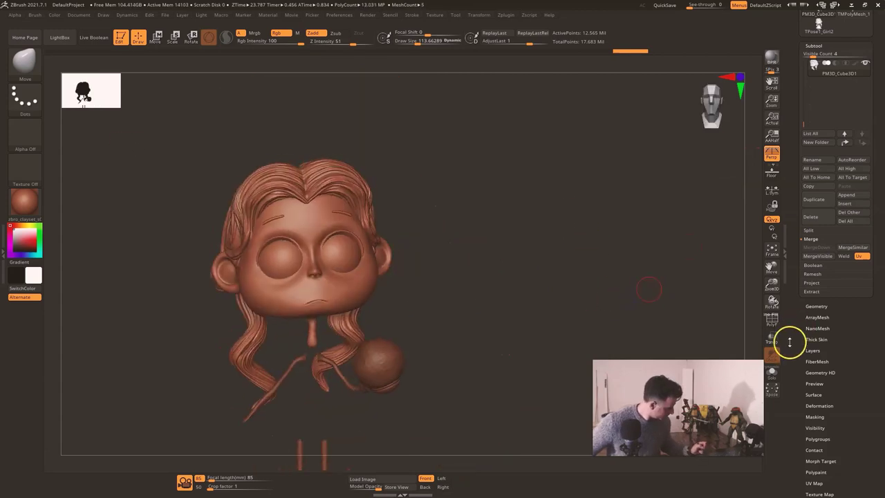
{"action": "left_click", "coordinate": [772, 373]}
{"action": "left_click", "coordinate": [772, 373]}
{"action": "left_click", "coordinate": [773, 373]}
{"action": "left_click", "coordinate": [210, 187]}
{"action": "left_click", "coordinate": [210, 188]}
{"action": "left_click", "coordinate": [210, 187]}
{"action": "left_click", "coordinate": [210, 187]}
{"action": "left_click", "coordinate": [766, 368]}
{"action": "left_click_drag", "start_coordinate": [612, 283], "coordinate": [698, 282]}
{"action": "left_click", "coordinate": [775, 373]}
{"action": "left_click", "coordinate": [777, 376]}
{"action": "left_click", "coordinate": [777, 374]}
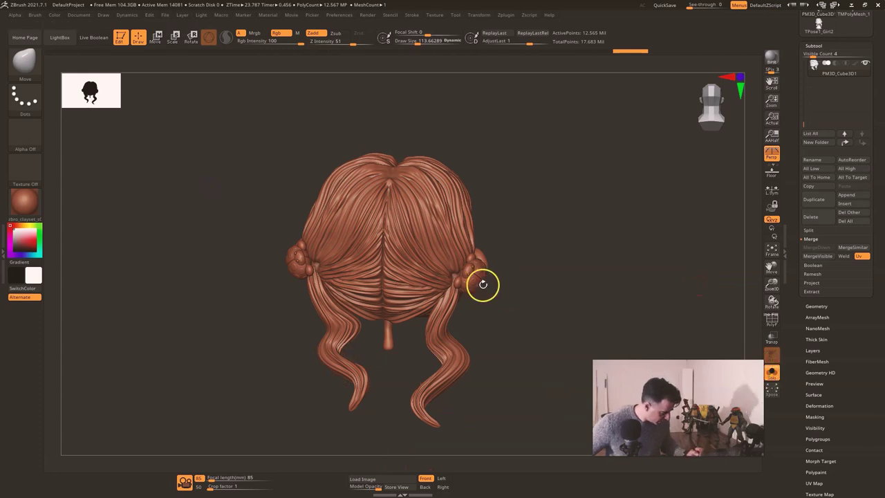
{"action": "left_click", "coordinate": [772, 373]}
Step: Select the hair-tie rings beside the buns and reorder their subtool to the end of the list, beneath the head
{"action": "left_click_drag", "start_coordinate": [590, 334], "coordinate": [586, 348], "text": "alt"}
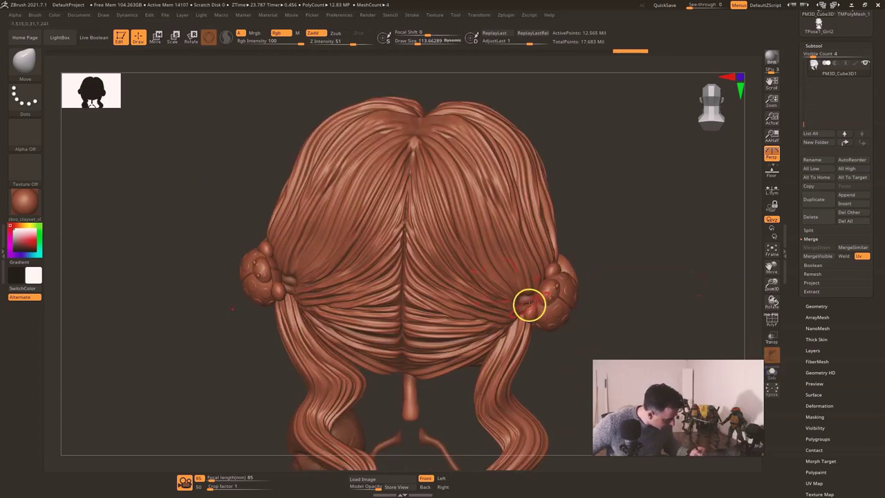
{"action": "left_click", "coordinate": [525, 302], "text": "alt"}
{"action": "left_click_drag", "start_coordinate": [154, 153], "coordinate": [594, 299]}
{"action": "left_click", "coordinate": [861, 143]}
{"action": "left_click", "coordinate": [861, 143]}
{"action": "left_click", "coordinate": [862, 143]}
{"action": "left_click", "coordinate": [861, 143]}
Step: Merge the hair-tie rings into the head subtool and check the combined head in isolation
{"action": "left_click", "coordinate": [817, 104]}
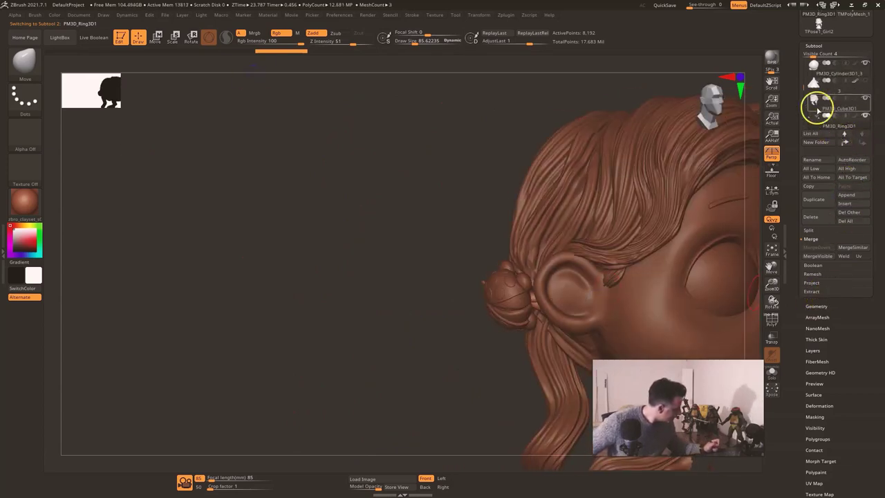
{"action": "left_click", "coordinate": [816, 240]}
{"action": "left_click", "coordinate": [817, 240]}
{"action": "left_click", "coordinate": [821, 248]}
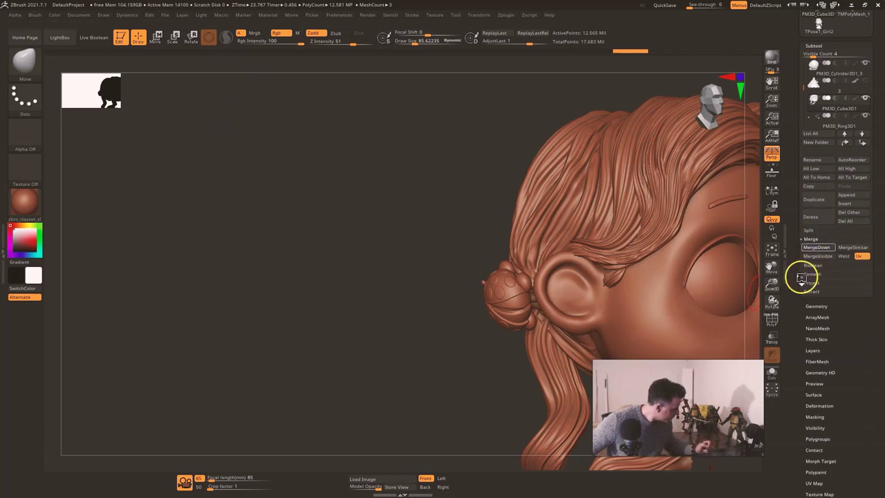
{"action": "left_click_drag", "start_coordinate": [481, 372], "coordinate": [531, 304]}
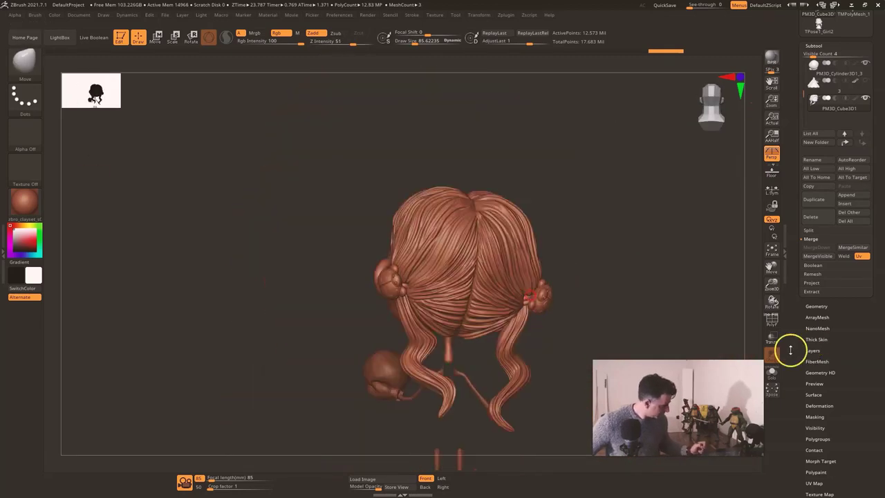
{"action": "left_click", "coordinate": [768, 374]}
{"action": "left_click_drag", "start_coordinate": [638, 307], "coordinate": [714, 302]}
{"action": "left_click_drag", "start_coordinate": [640, 281], "coordinate": [450, 255], "text": "alt"}
{"action": "left_click", "coordinate": [771, 374]}
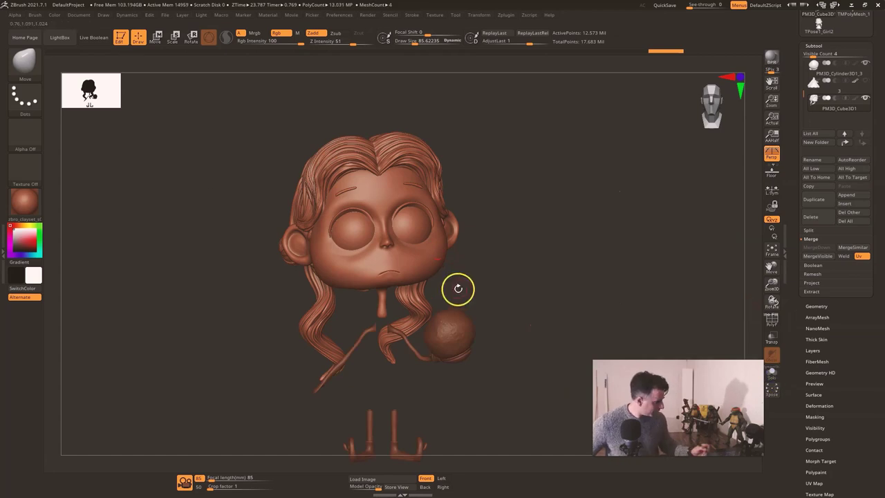
Step: Select the legs with the boots and reorder their subtool to the end of the list, beneath the head
{"action": "left_click", "coordinate": [816, 94]}
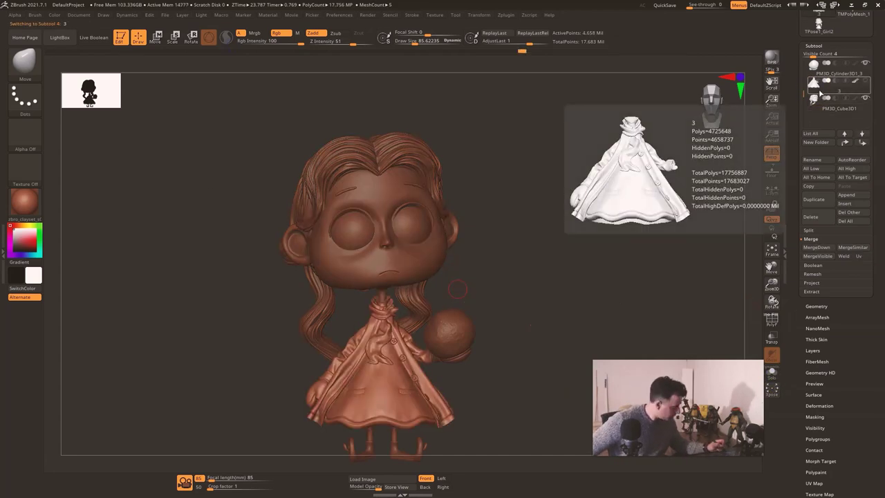
{"action": "left_click", "coordinate": [424, 438], "text": "alt"}
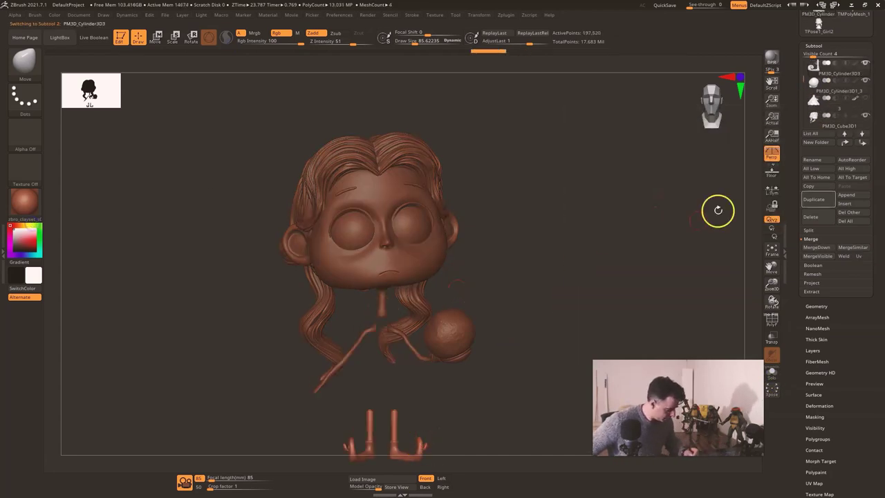
{"action": "left_click", "coordinate": [862, 143]}
{"action": "left_click", "coordinate": [862, 142]}
{"action": "left_click", "coordinate": [862, 142]}
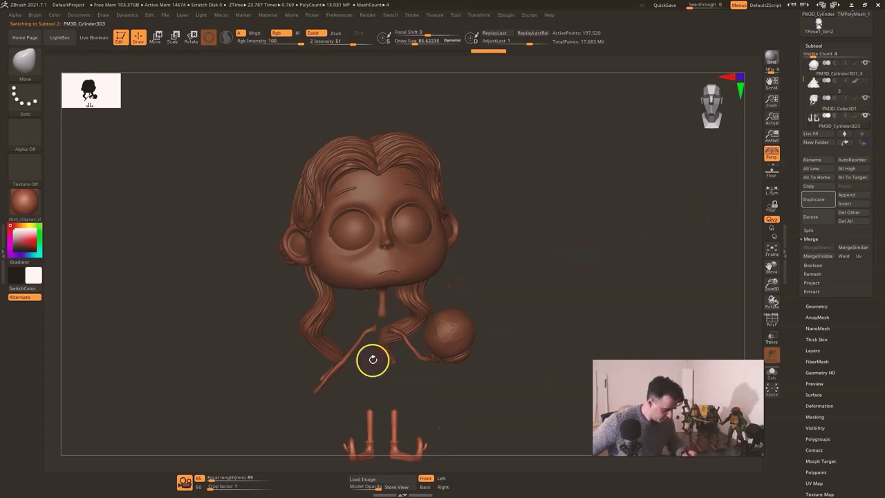
Step: Inspect the bare arms in isolation, make the coat visible again and delete the arms' subtool
{"action": "left_click", "coordinate": [359, 337], "text": "alt"}
{"action": "left_click", "coordinate": [773, 379]}
{"action": "left_click", "coordinate": [774, 379]}
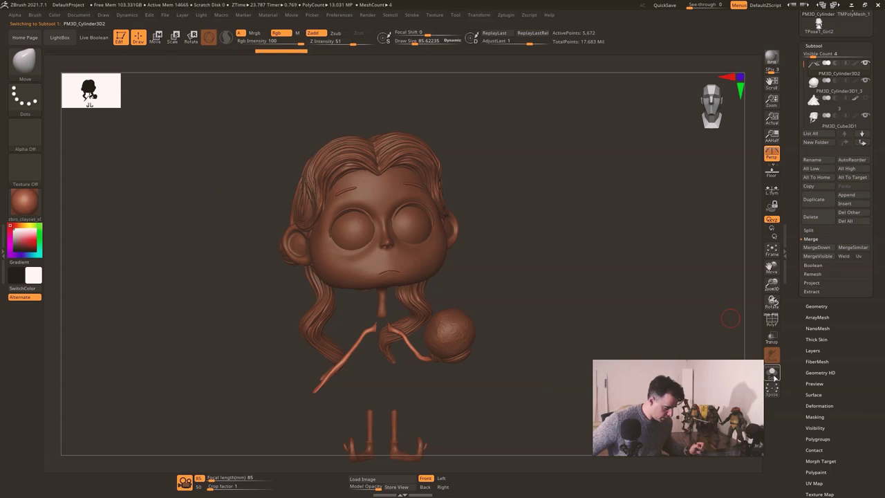
{"action": "left_click", "coordinate": [773, 379]}
{"action": "left_click_drag", "start_coordinate": [63, 199], "coordinate": [194, 202]}
{"action": "left_click", "coordinate": [773, 373]}
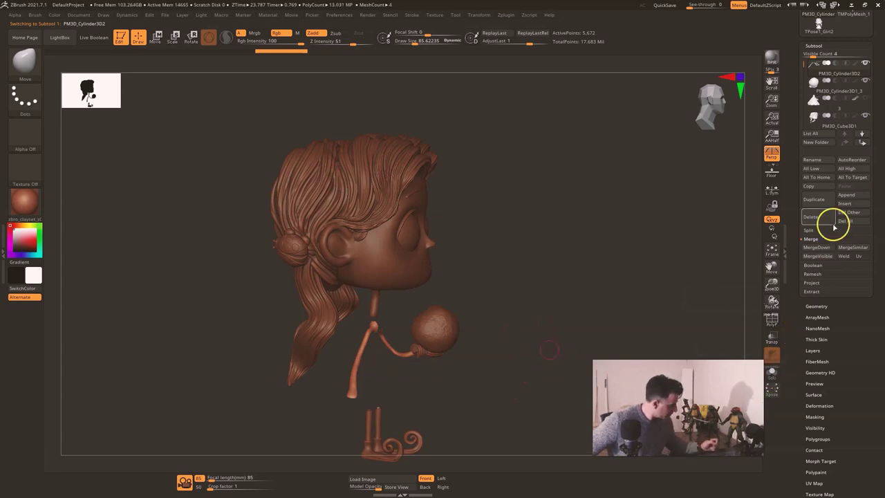
{"action": "left_click", "coordinate": [865, 98]}
{"action": "left_click_drag", "start_coordinate": [592, 305], "coordinate": [577, 313]}
{"action": "left_click", "coordinate": [772, 374]}
{"action": "left_click", "coordinate": [821, 219]}
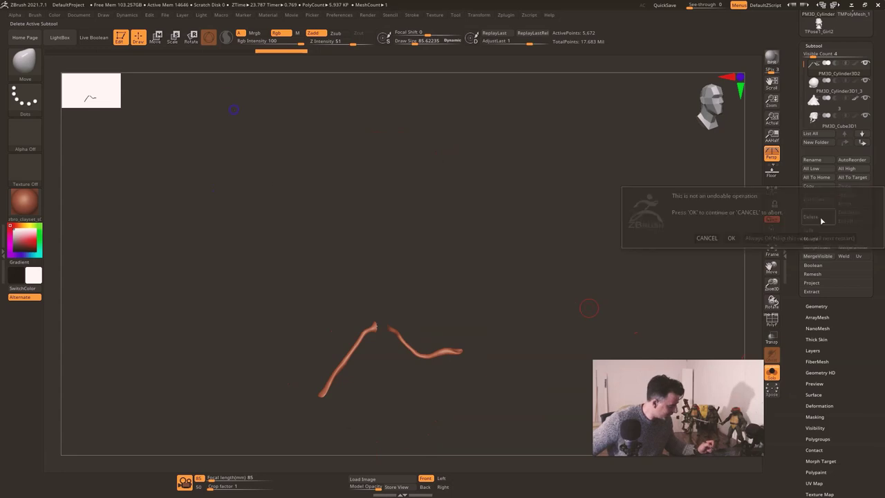
{"action": "left_click", "coordinate": [732, 239]}
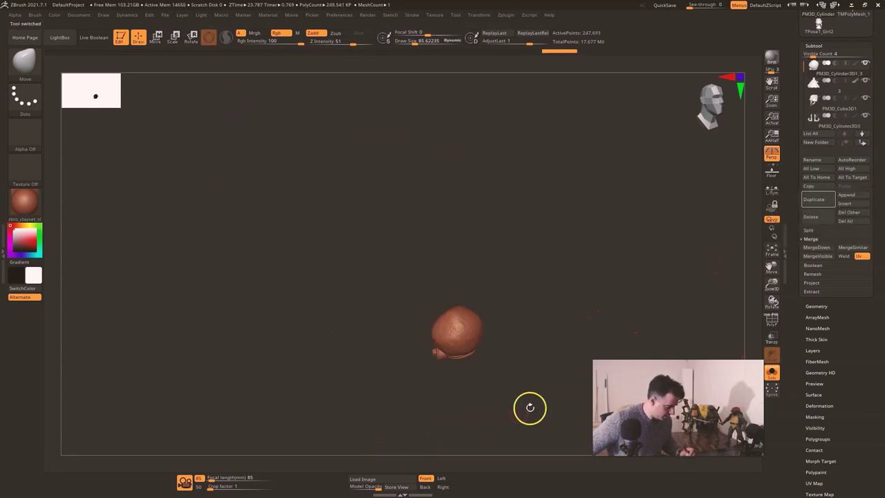
{"action": "left_click", "coordinate": [772, 373]}
{"action": "left_click_drag", "start_coordinate": [675, 322], "coordinate": [666, 317], "text": "shift"}
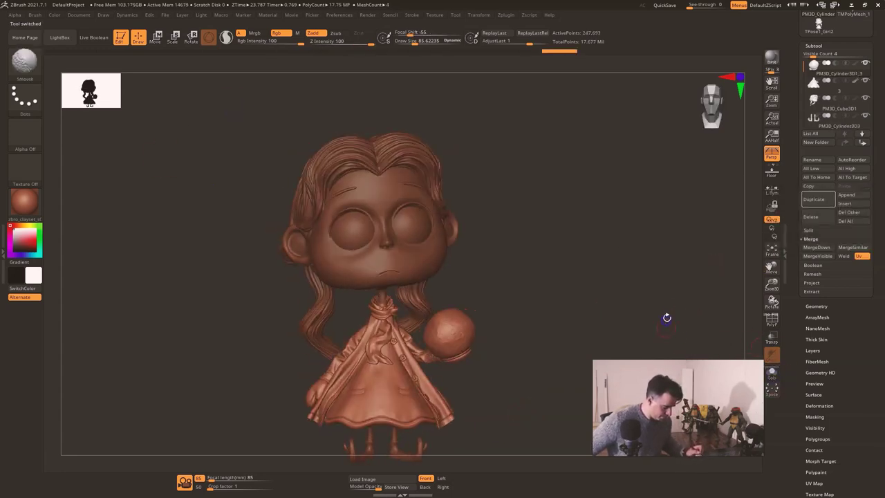
Step: Rename the subtool of the hand holding the ball as MANO IZQ
{"action": "mouse_move", "coordinate": [816, 73]}
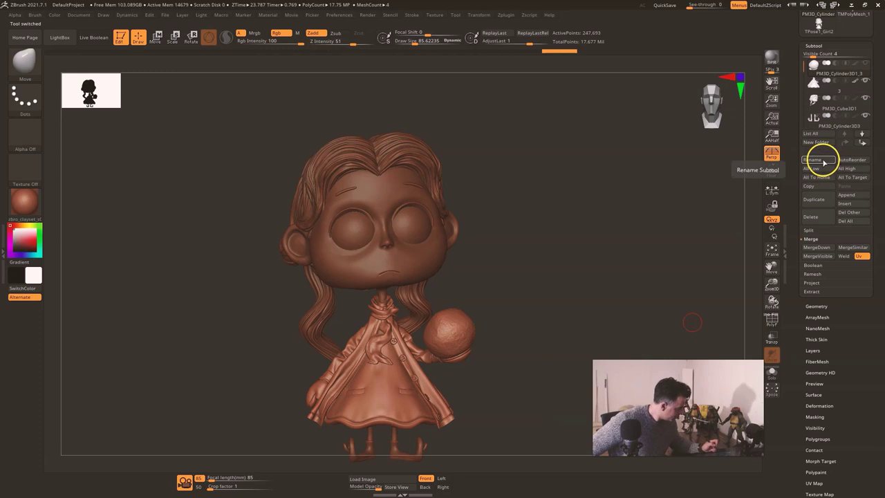
{"action": "left_click", "coordinate": [823, 160]}
{"action": "key", "text": "Menu"}
{"action": "key", "text": "Escape"}
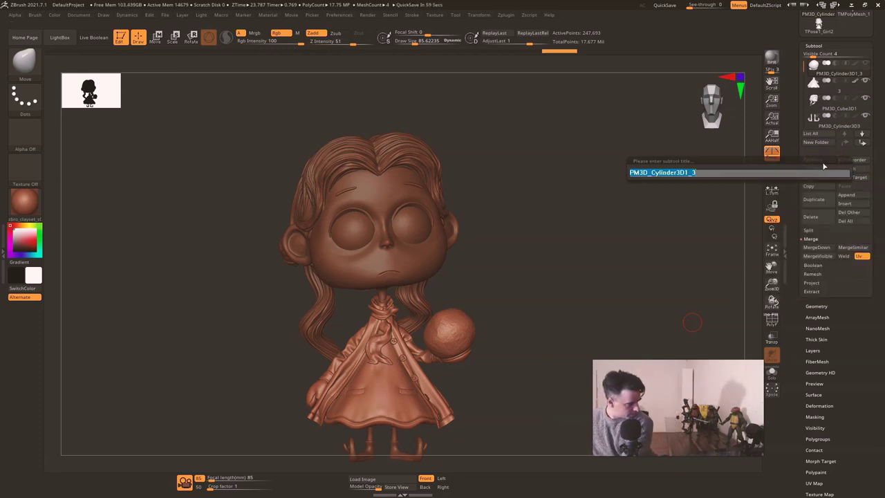
{"action": "type", "text": "M"}
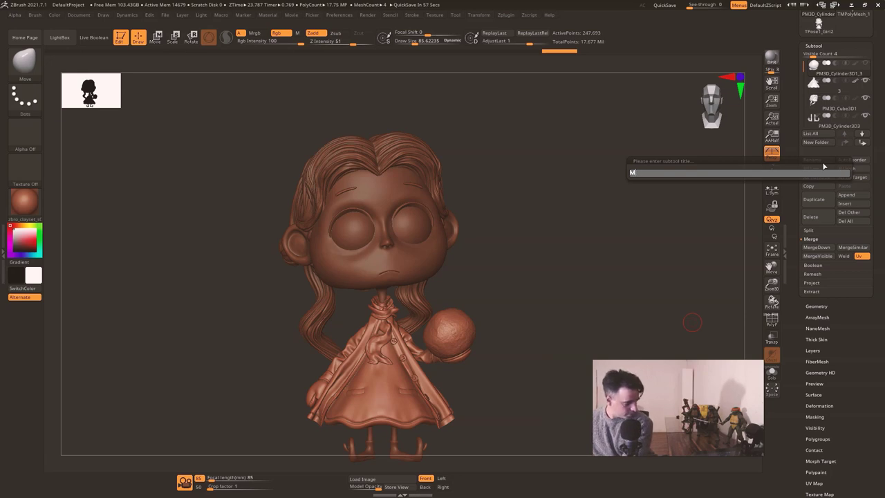
{"action": "type", "text": "AMPANO"}
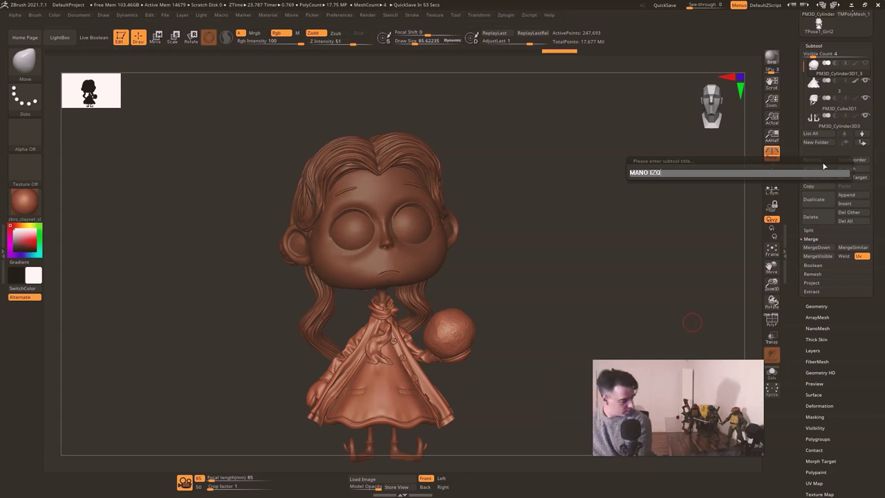
{"action": "type", "text": " IZQ"}
{"action": "key", "text": "Return"}
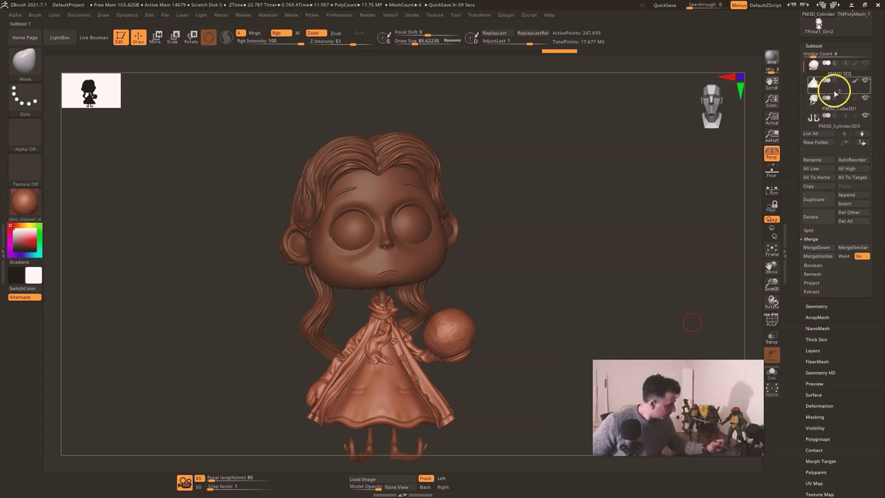
Step: Select the coat subtool and rename it as BODY
{"action": "left_click", "coordinate": [835, 91]}
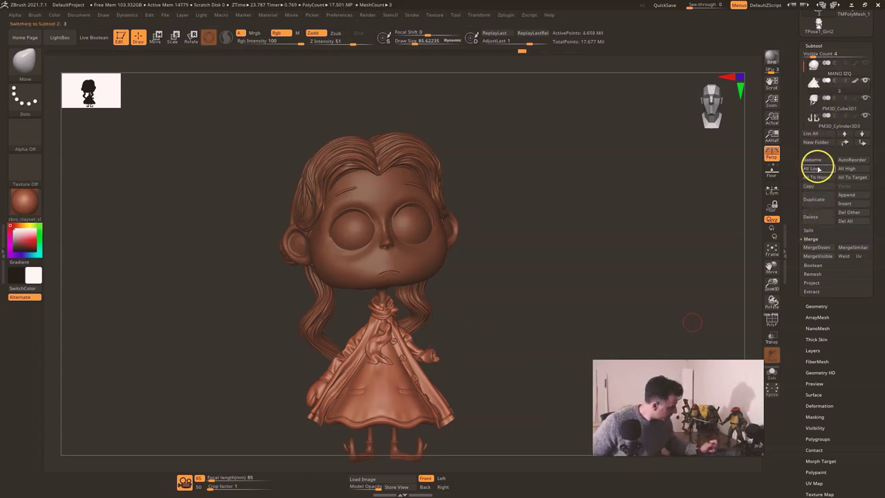
{"action": "left_click", "coordinate": [820, 160]}
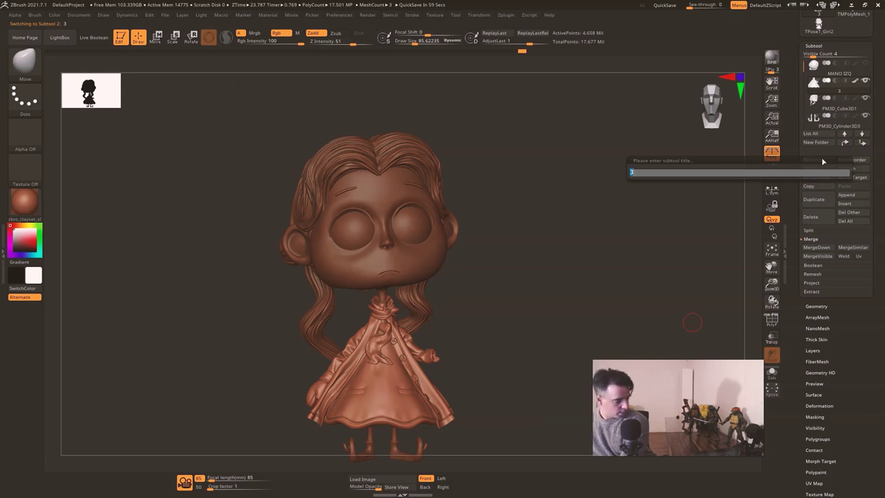
{"action": "type", "text": "bODY"}
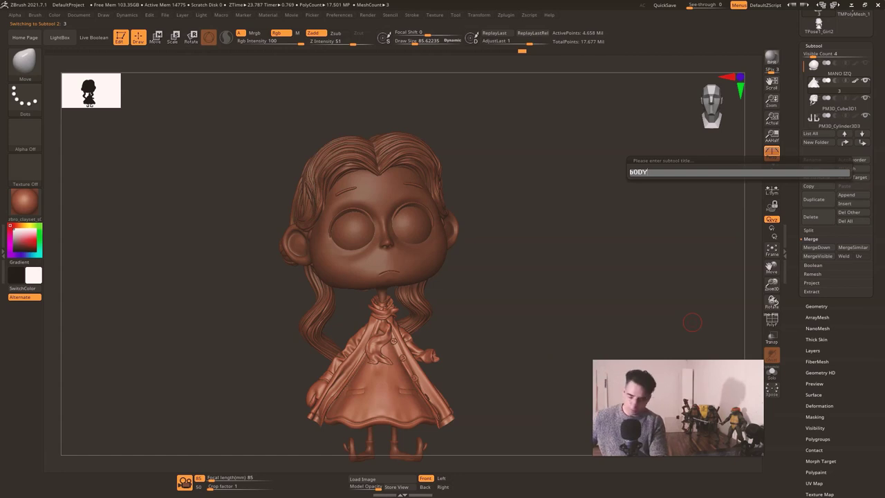
{"action": "key", "text": "BackSpace"}
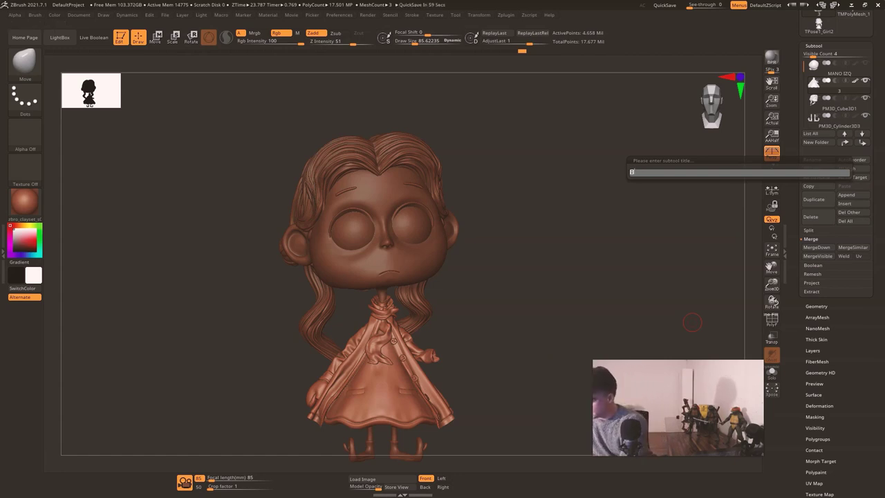
{"action": "key", "text": "Return"}
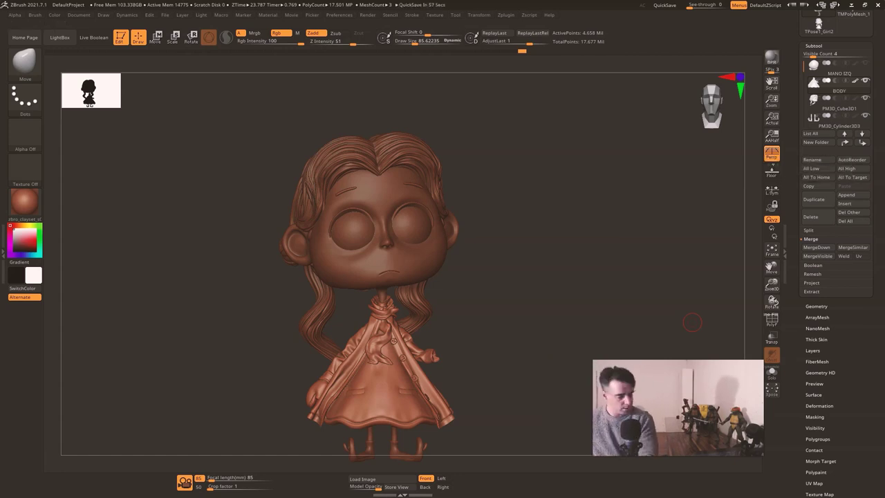
Step: Select the subtool of the hand holding the ball and rename it as LEFT HAND
{"action": "left_click", "coordinate": [829, 72]}
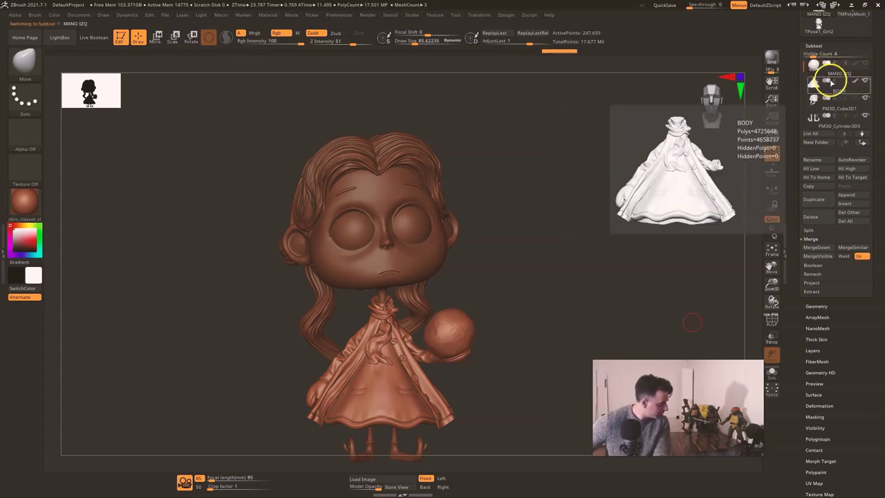
{"action": "scroll", "coordinate": [840, 85], "scroll_direction": "up", "scroll_amount": 1}
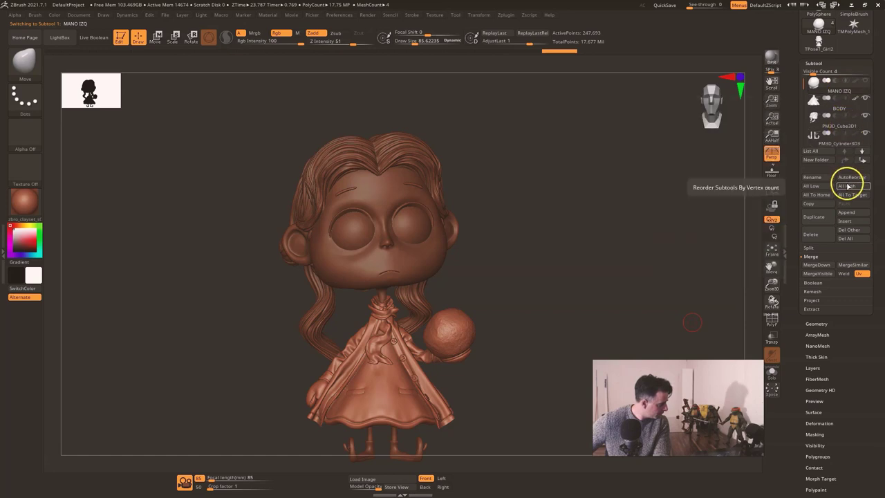
{"action": "left_click", "coordinate": [823, 179]}
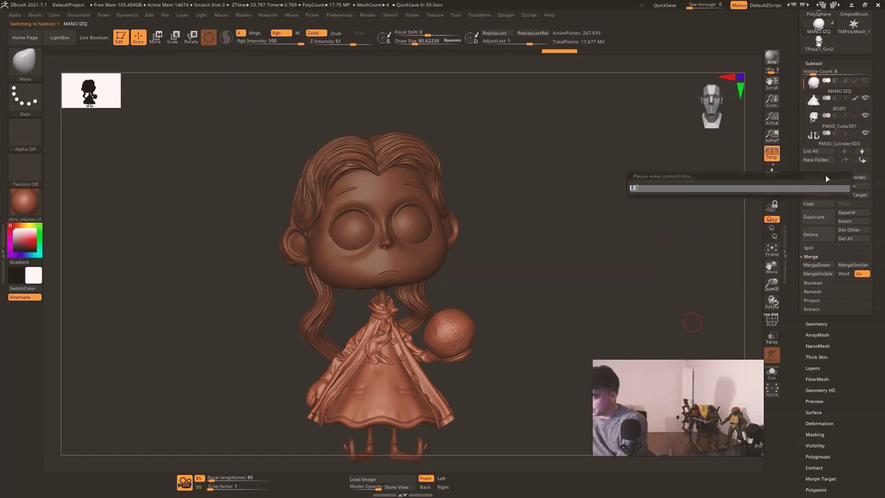
{"action": "type", "text": "LEFT HAND"}
{"action": "key", "text": "Return"}
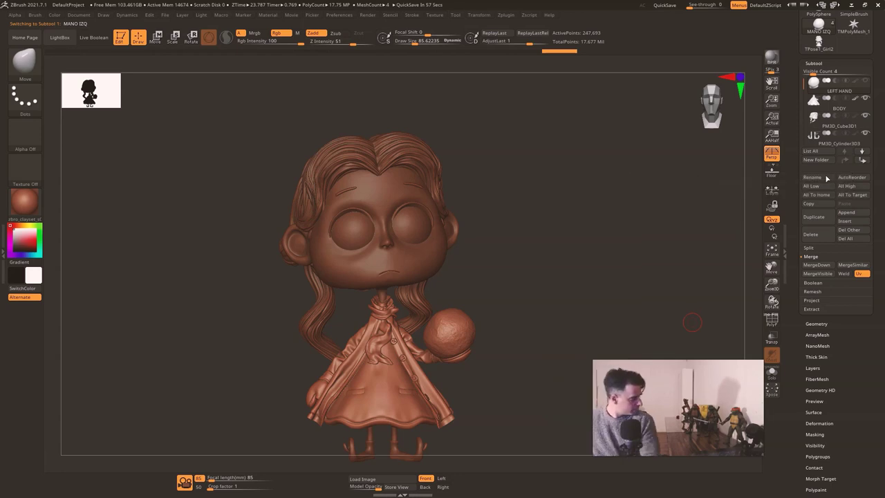
Step: Select the merged head subtool and rename it as HEAD
{"action": "left_click", "coordinate": [850, 129]}
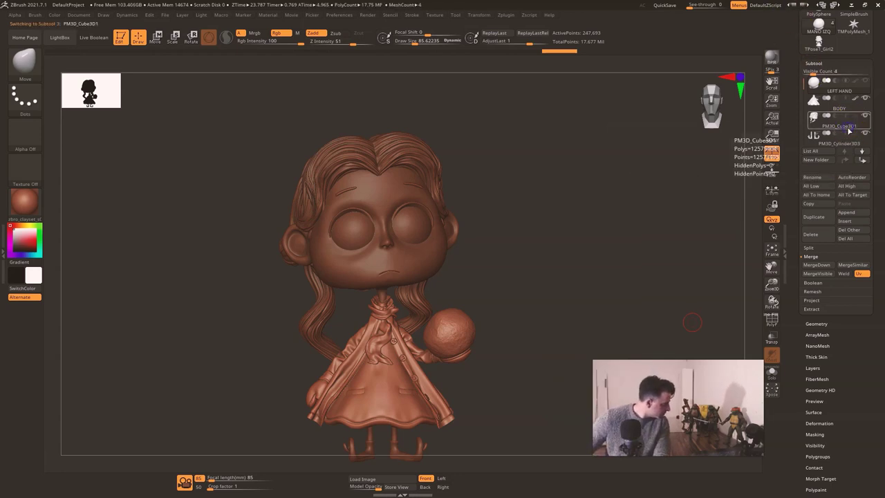
{"action": "left_click", "coordinate": [816, 178]}
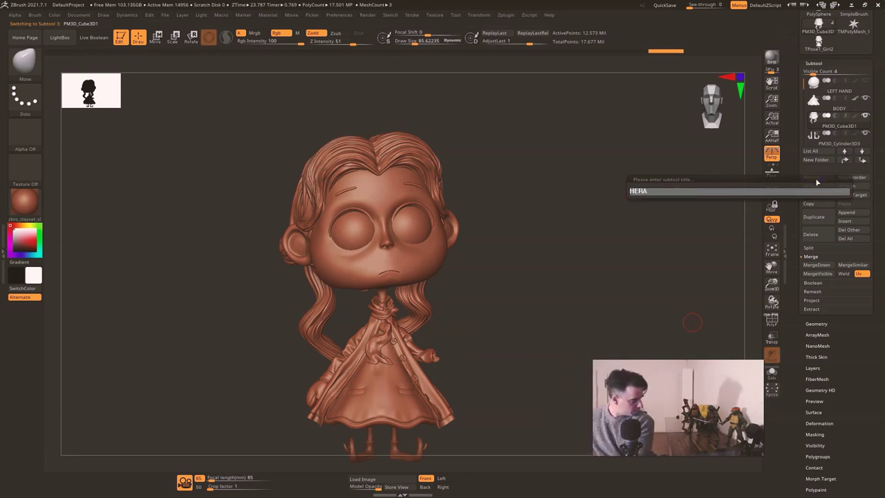
{"action": "key", "text": "Return"}
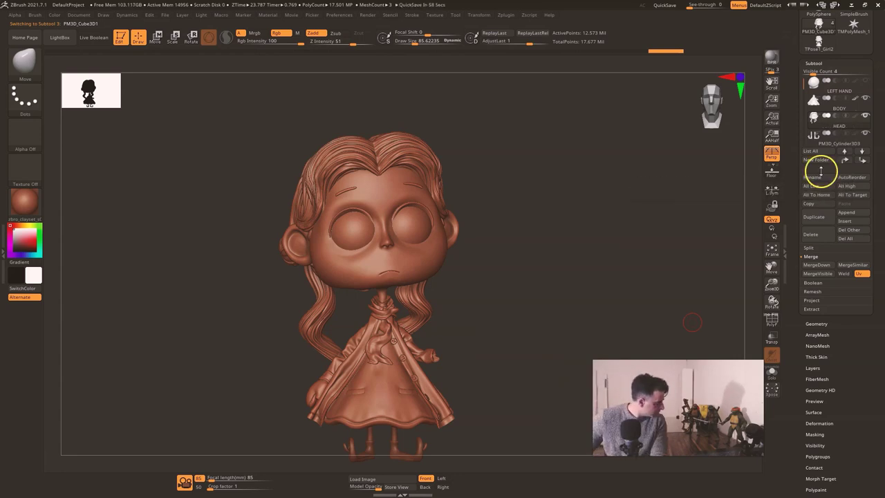
Step: Select the legs subtool and rename it as LEGS
{"action": "left_click", "coordinate": [820, 140]}
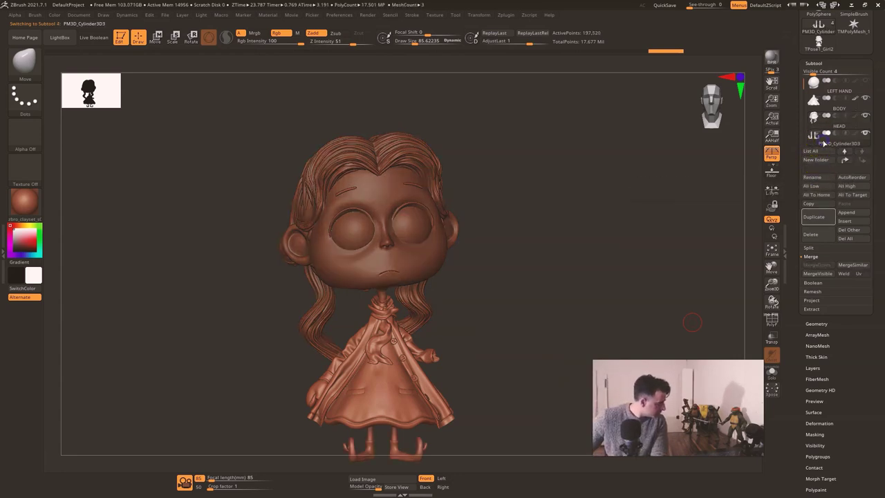
{"action": "left_click", "coordinate": [816, 177]}
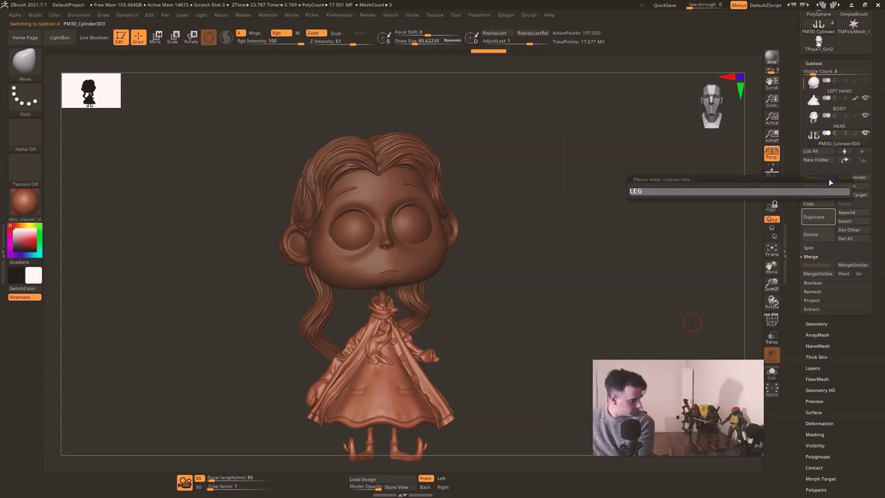
{"action": "key", "text": "Return"}
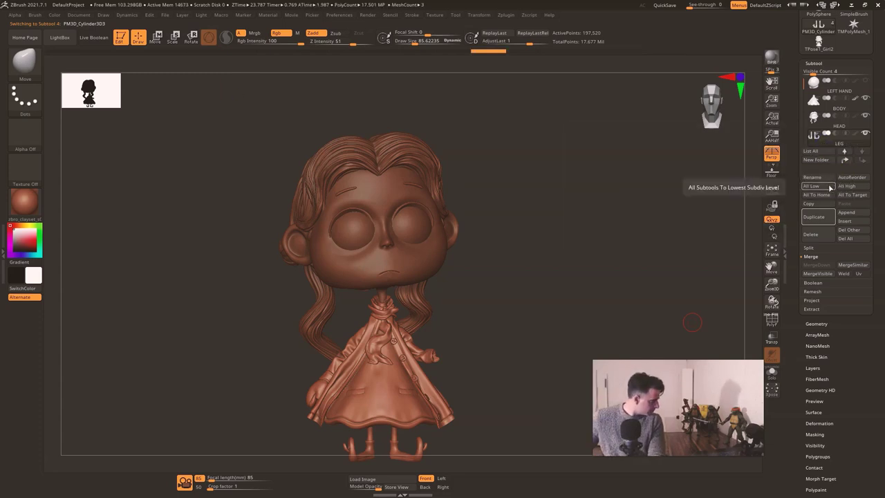
{"action": "left_click", "coordinate": [828, 177]}
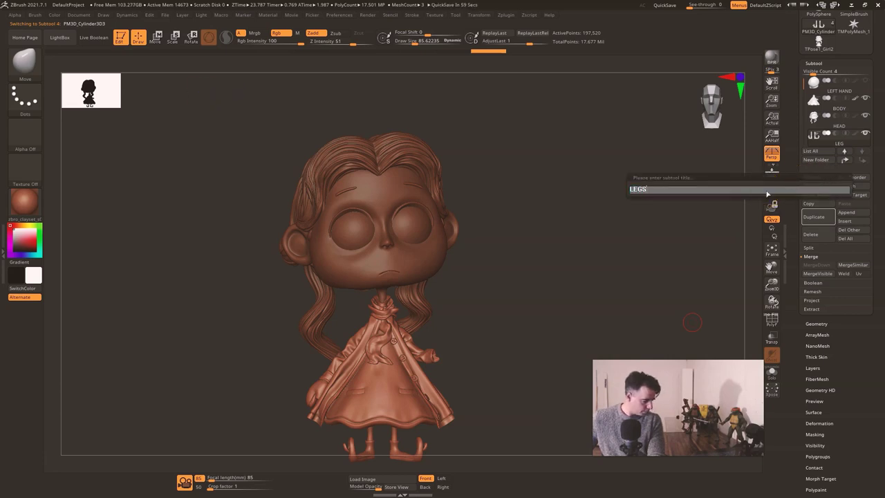
{"action": "key", "text": "Return"}
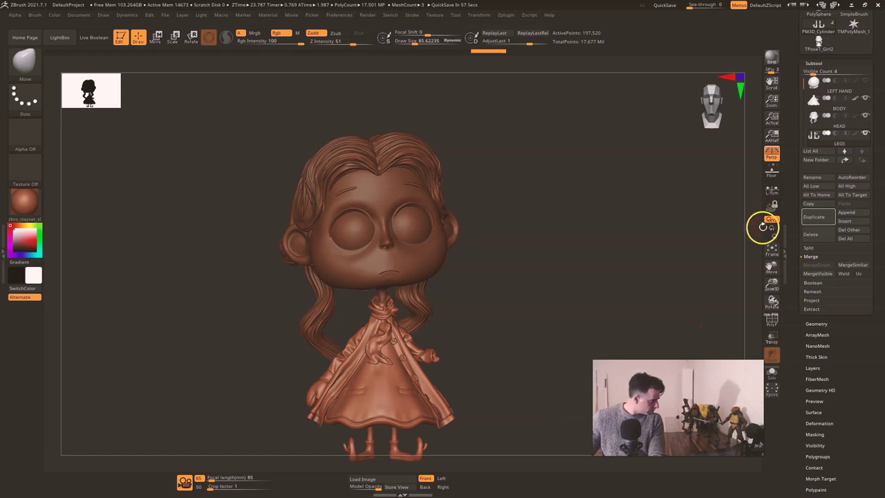
Step: Show the LEFT HAND subtool together with the rest of the character and face the model from the front
{"action": "left_click_drag", "start_coordinate": [533, 263], "coordinate": [556, 257]}
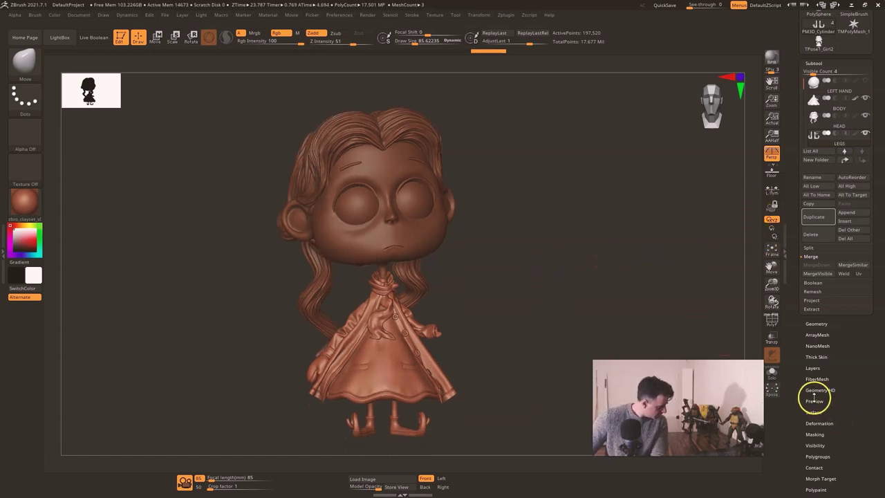
{"action": "left_click", "coordinate": [865, 81]}
{"action": "left_click_drag", "start_coordinate": [663, 190], "coordinate": [655, 203], "text": "shift"}
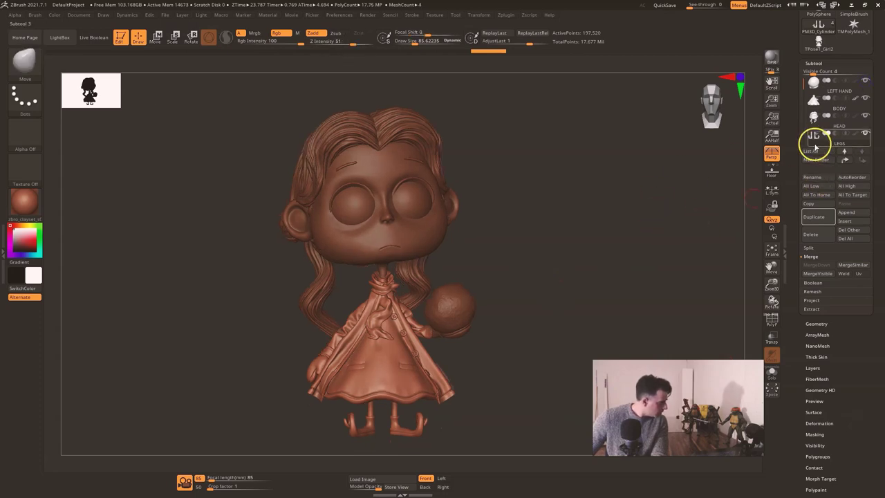
{"action": "mouse_move", "coordinate": [816, 144]}
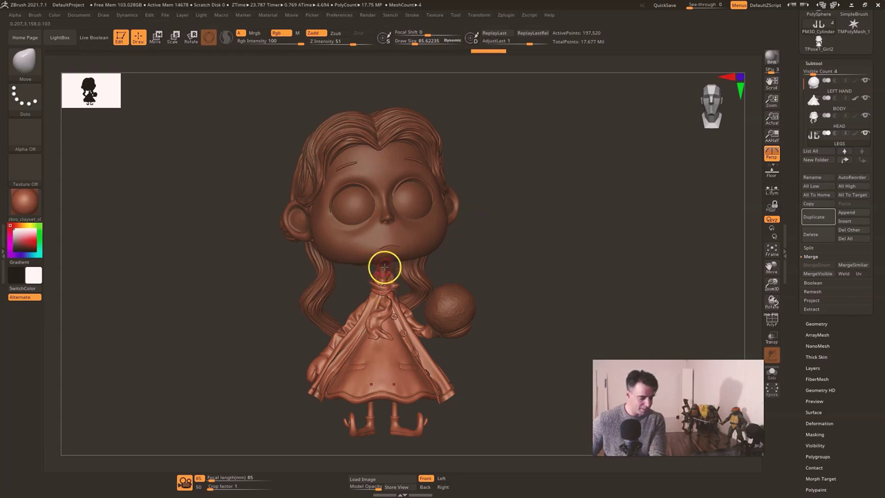
Step: Reorder the subtools so that HEAD sits below LEGS and BODY comes directly below HEAD
{"action": "right_click_drag", "start_coordinate": [573, 294], "coordinate": [573, 394], "text": "ctrl"}
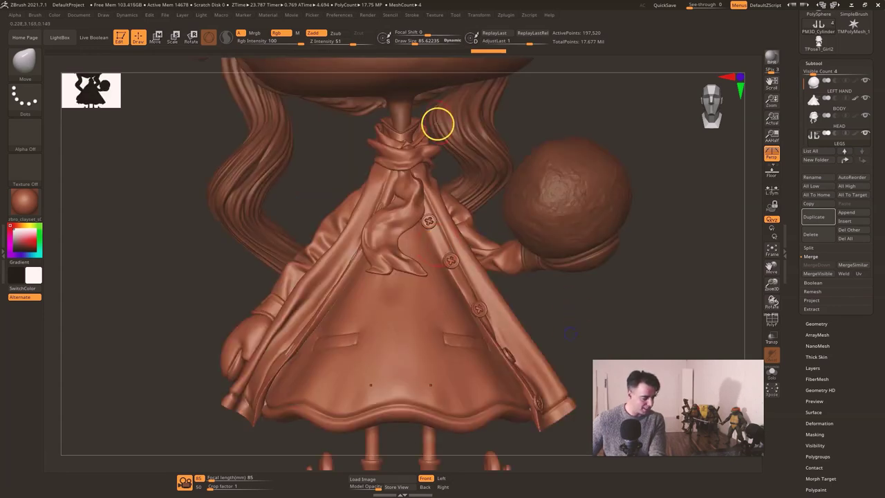
{"action": "right_click_drag", "start_coordinate": [624, 122], "coordinate": [603, 210], "text": "alt"}
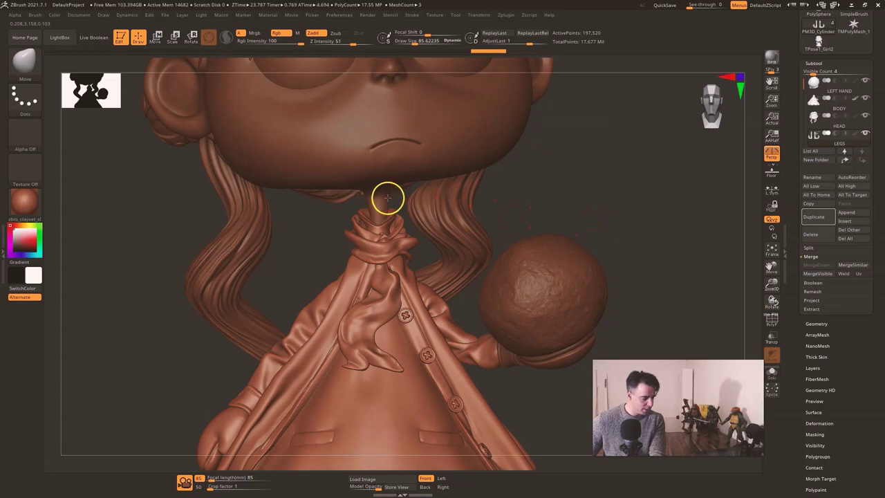
{"action": "left_click", "coordinate": [388, 198], "text": "alt"}
{"action": "left_click", "coordinate": [862, 161]}
{"action": "left_click", "coordinate": [821, 106]}
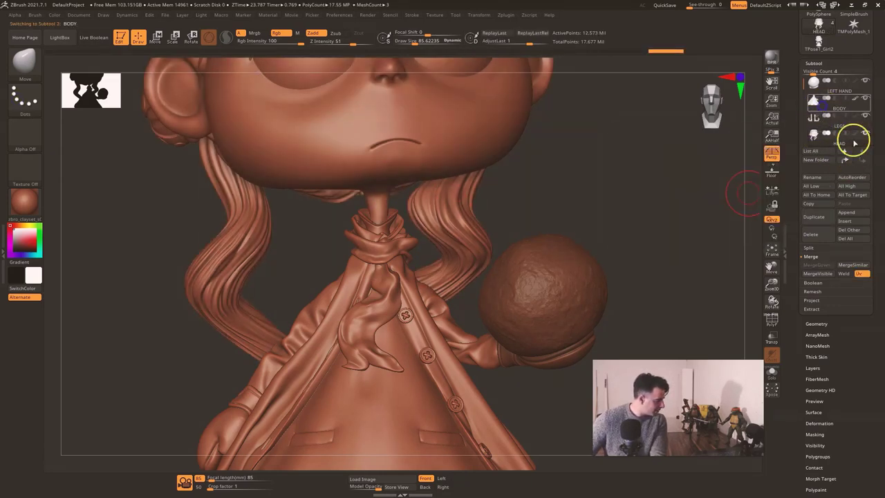
{"action": "left_click", "coordinate": [862, 162]}
{"action": "left_click", "coordinate": [862, 161]}
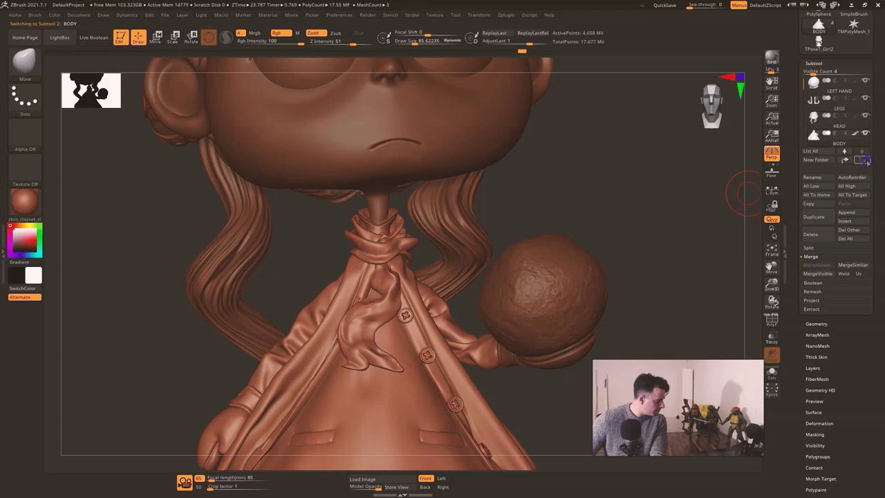
{"action": "left_click", "coordinate": [832, 130]}
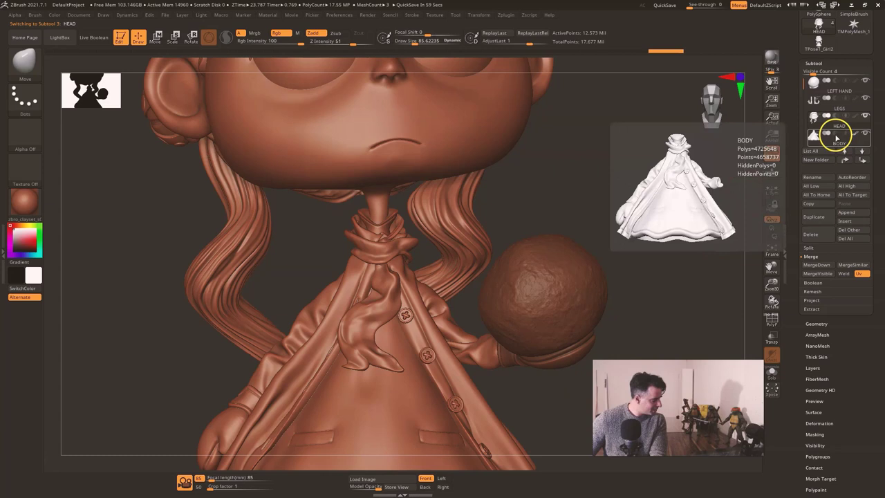
{"action": "left_click", "coordinate": [822, 217]}
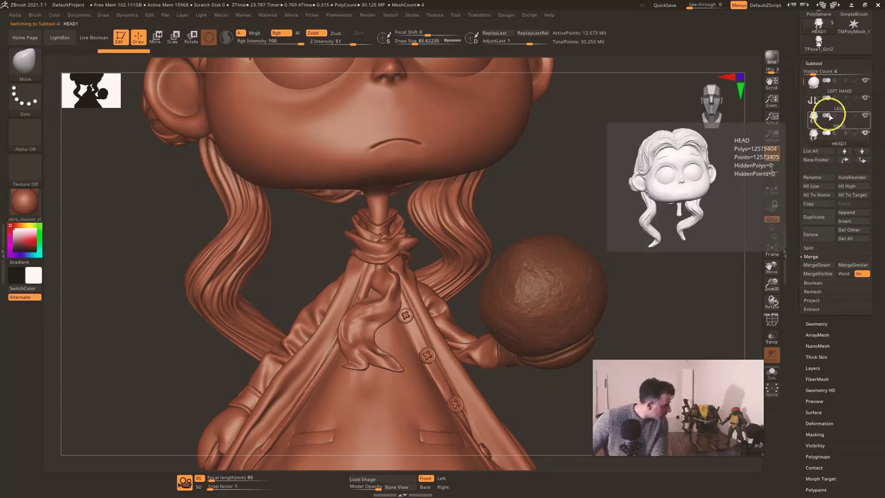
{"action": "left_click_drag", "start_coordinate": [804, 87], "coordinate": [802, 95]}
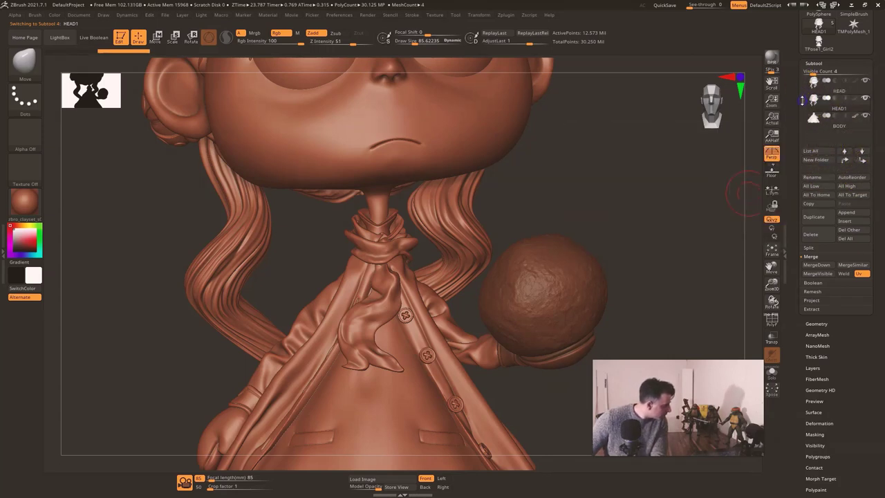
{"action": "left_click", "coordinate": [810, 234]}
{"action": "left_click", "coordinate": [732, 257]}
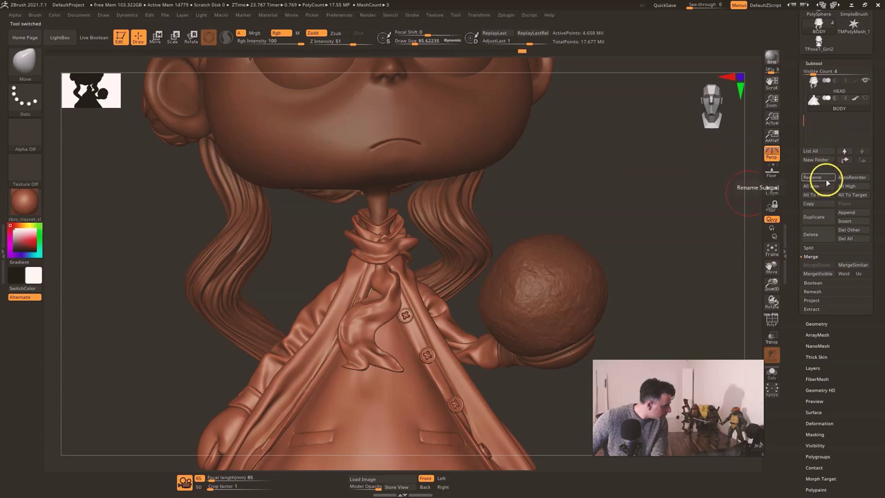
Step: Duplicate the BODY subtool and set the original copy directly below HEAD to Boolean subtraction
{"action": "left_click", "coordinate": [816, 217]}
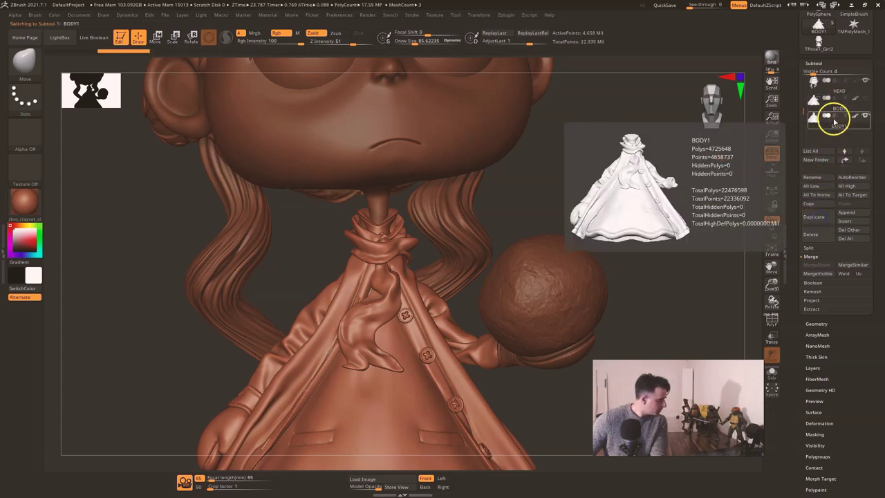
{"action": "left_click", "coordinate": [834, 99]}
Step: DynaMesh the HEAD subtool at resolution 600 and check the face, ear and hair detail
{"action": "left_click", "coordinate": [821, 87]}
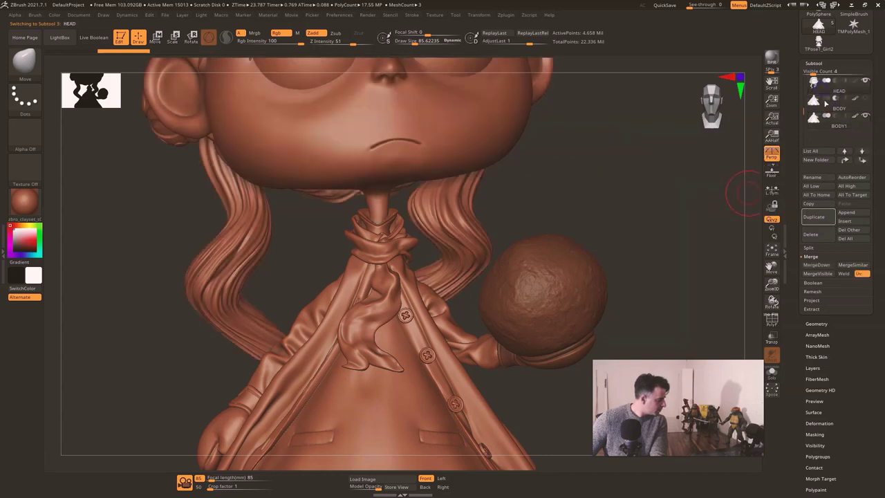
{"action": "left_click_drag", "start_coordinate": [622, 201], "coordinate": [750, 347]}
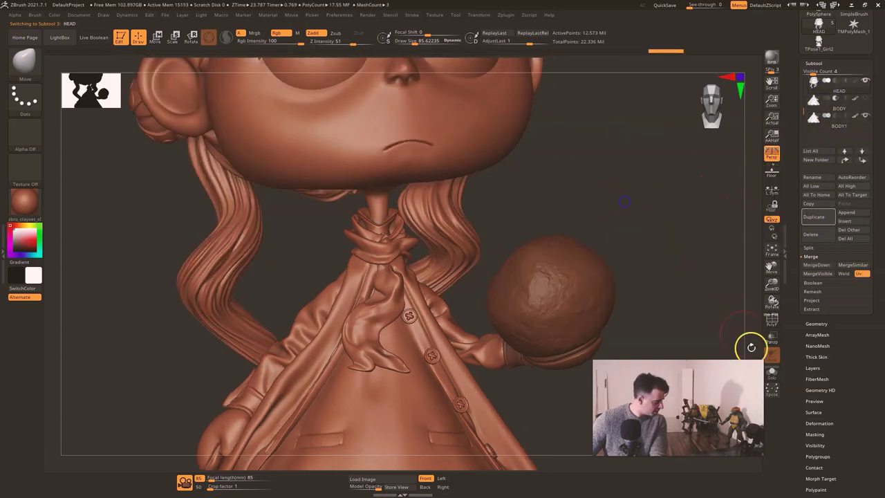
{"action": "left_click", "coordinate": [823, 63]}
{"action": "left_click", "coordinate": [821, 75]}
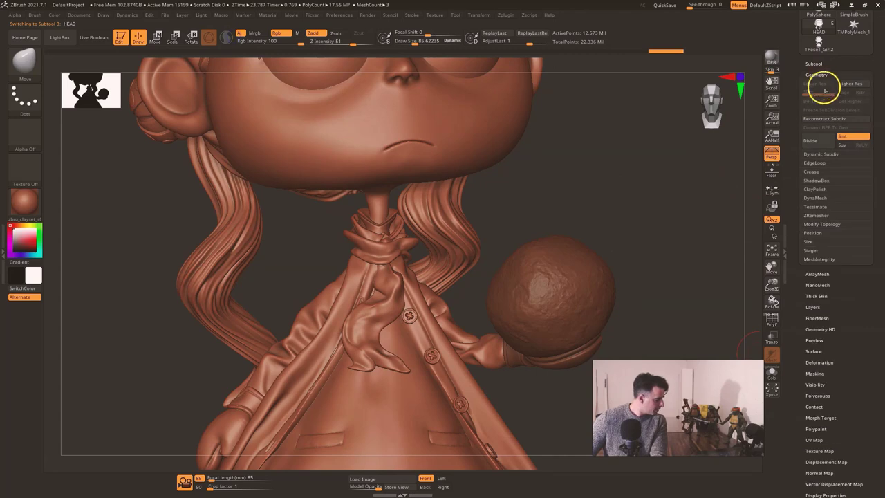
{"action": "left_click", "coordinate": [816, 198]}
{"action": "left_click", "coordinate": [829, 222]}
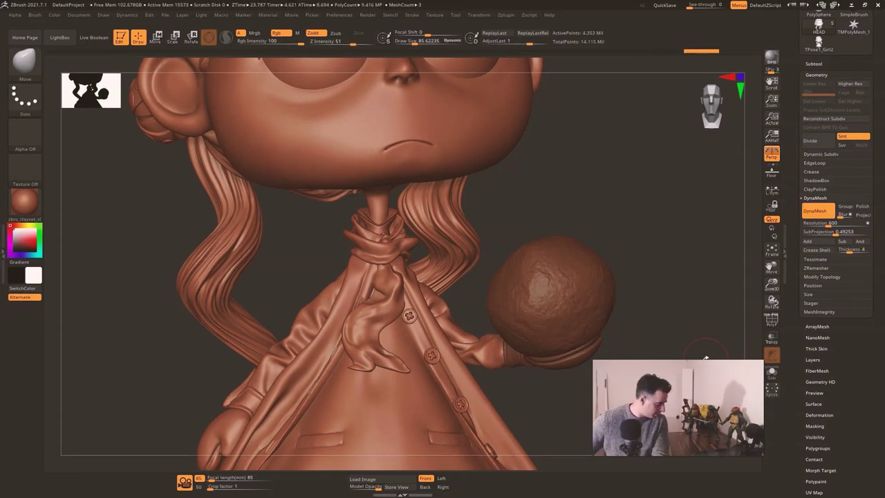
{"action": "left_click", "coordinate": [772, 374]}
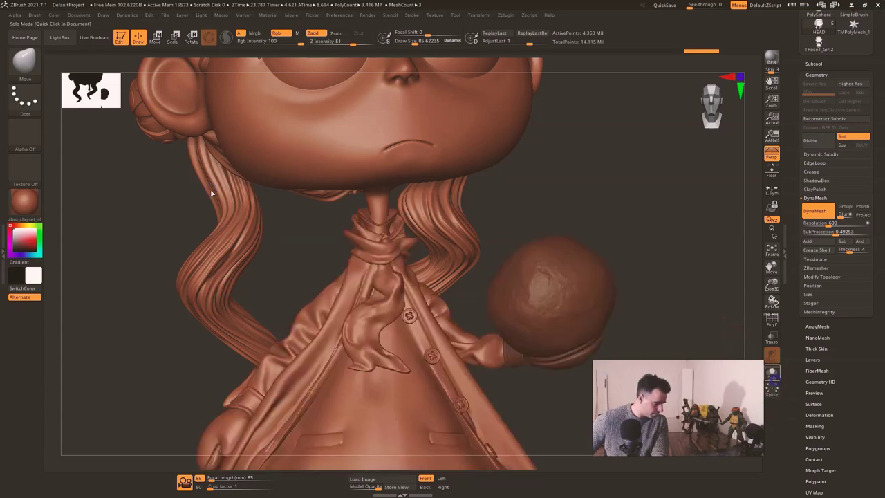
{"action": "left_click_drag", "start_coordinate": [632, 146], "coordinate": [640, 247], "text": "alt"}
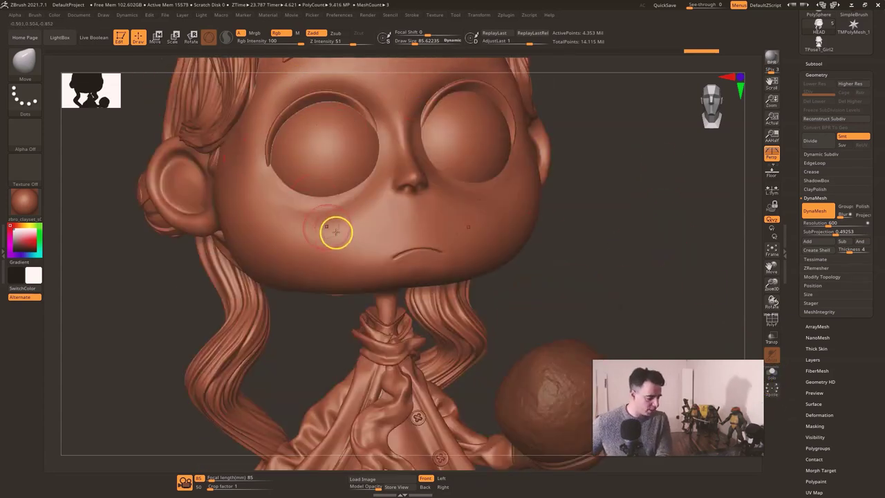
{"action": "left_click_drag", "start_coordinate": [602, 197], "coordinate": [580, 208]}
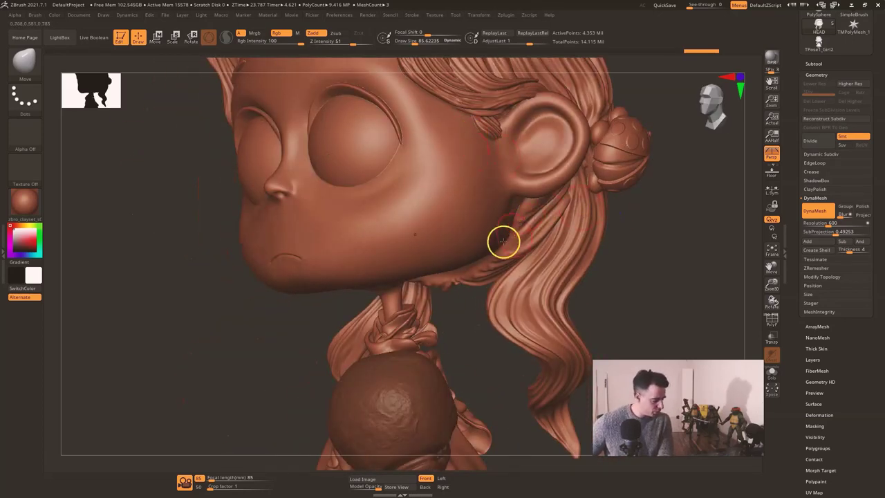
{"action": "left_click_drag", "start_coordinate": [618, 263], "coordinate": [622, 232]}
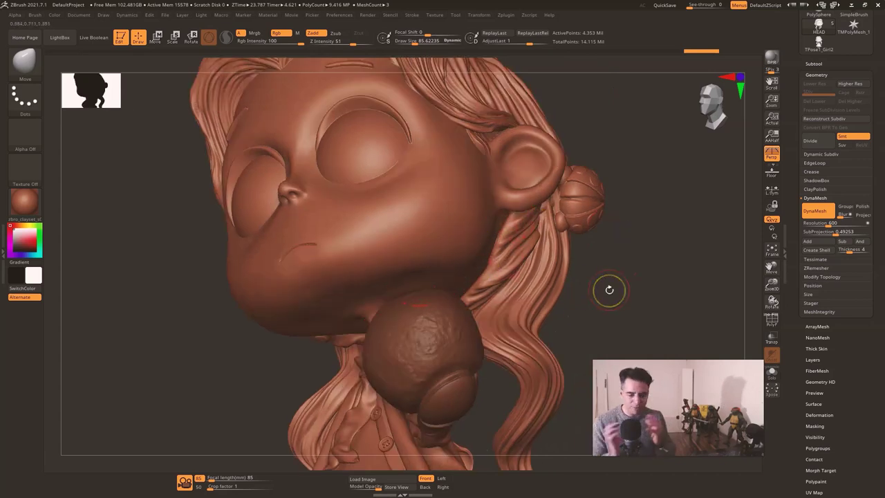
{"action": "left_click_drag", "start_coordinate": [602, 267], "coordinate": [725, 263]}
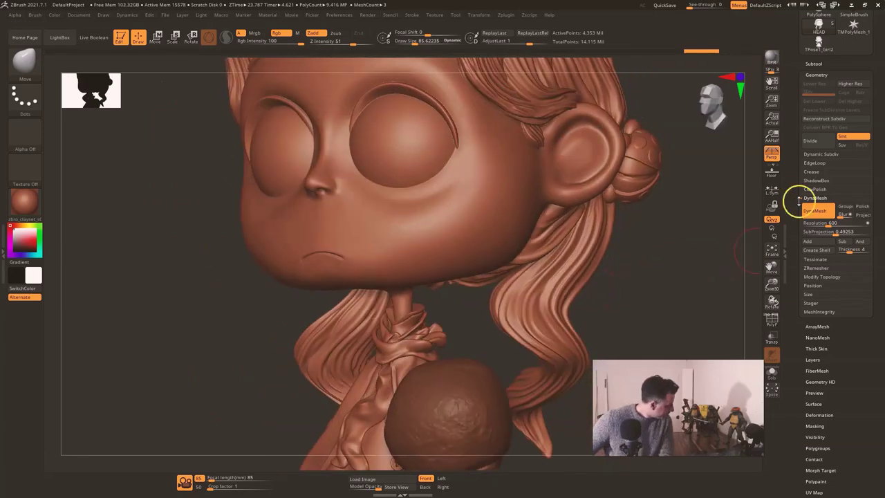
Step: Merge HEAD down with the subtractive BODY copy, keeping BODY1 as a separate subtool
{"action": "left_click", "coordinate": [816, 64]}
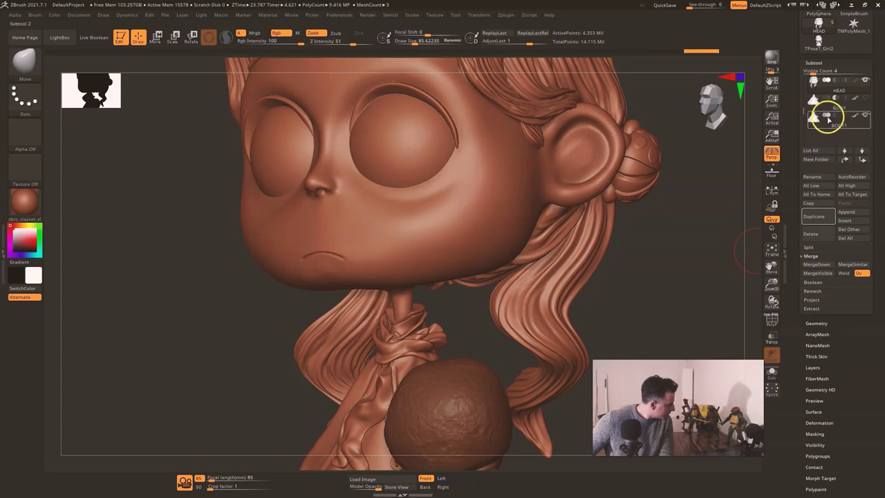
{"action": "mouse_move", "coordinate": [828, 117]}
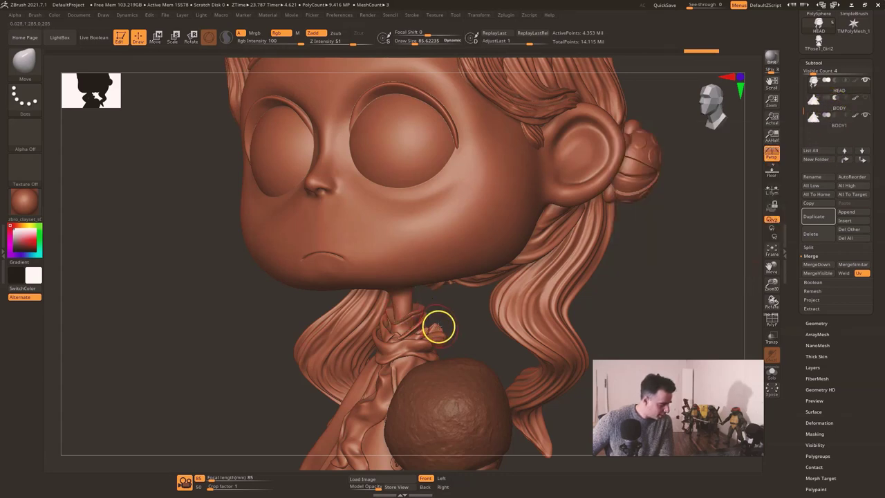
{"action": "mouse_move", "coordinate": [845, 103]}
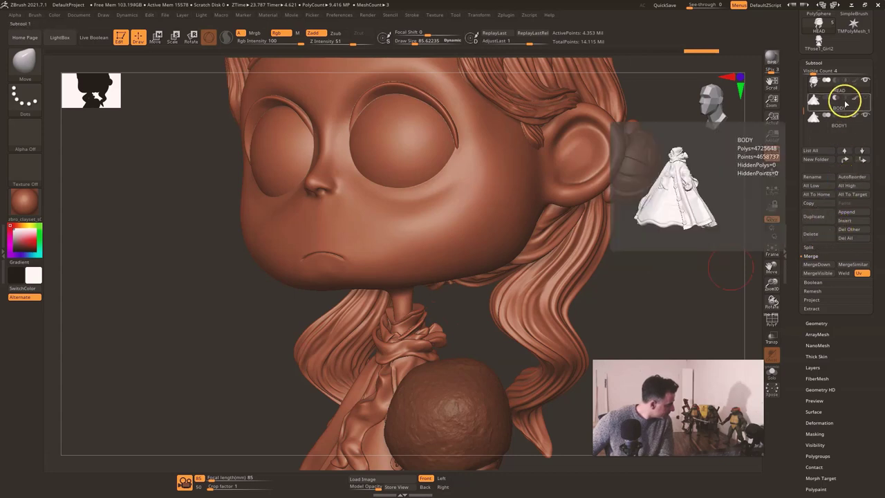
{"action": "left_click", "coordinate": [816, 264]}
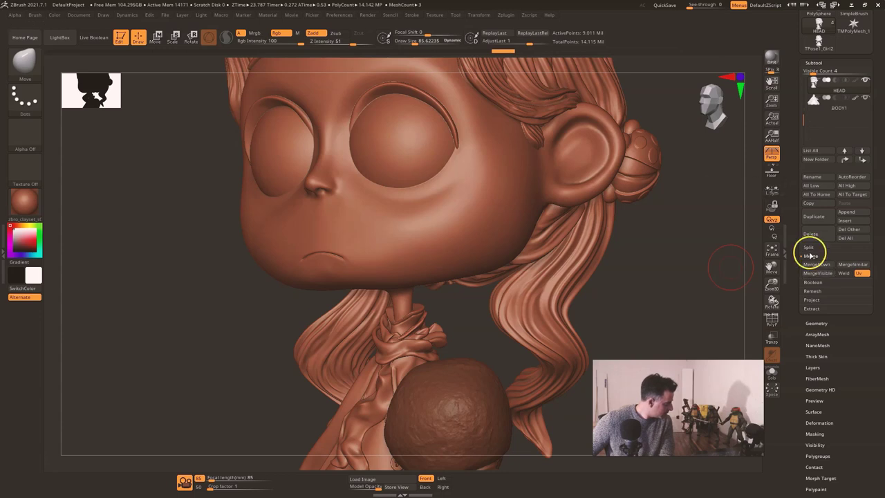
Step: DynaMesh the merged HEAD subtool at resolution 600 to cut the body's shape out of the neck
{"action": "left_click", "coordinate": [820, 63]}
{"action": "left_click", "coordinate": [820, 73]}
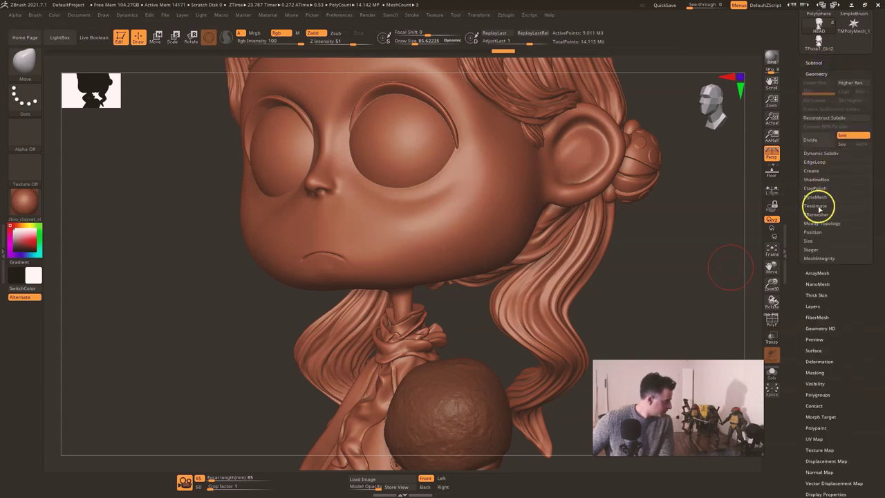
{"action": "left_click", "coordinate": [819, 198]}
{"action": "left_click_drag", "start_coordinate": [644, 253], "coordinate": [670, 307], "text": "ctrl"}
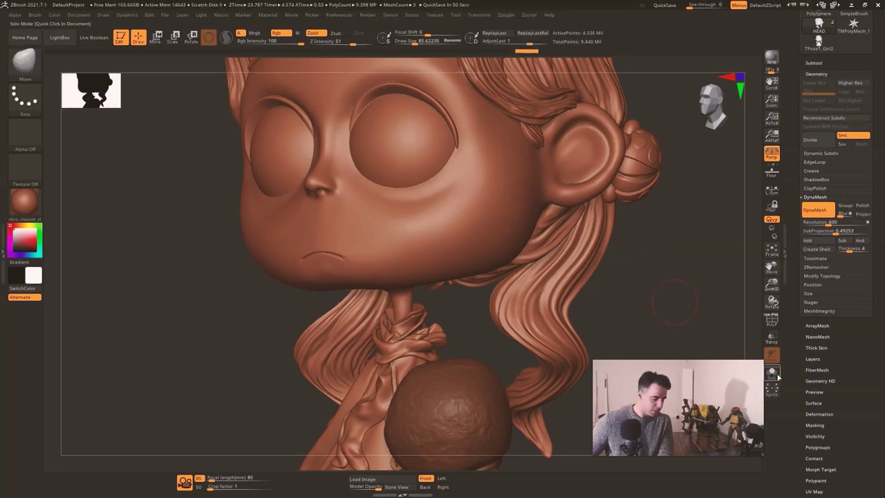
Step: Isolate the HEAD subtool and hide the small loose fragment floating below the neck
{"action": "left_click", "coordinate": [776, 375]}
{"action": "left_click_drag", "start_coordinate": [723, 344], "coordinate": [757, 336]}
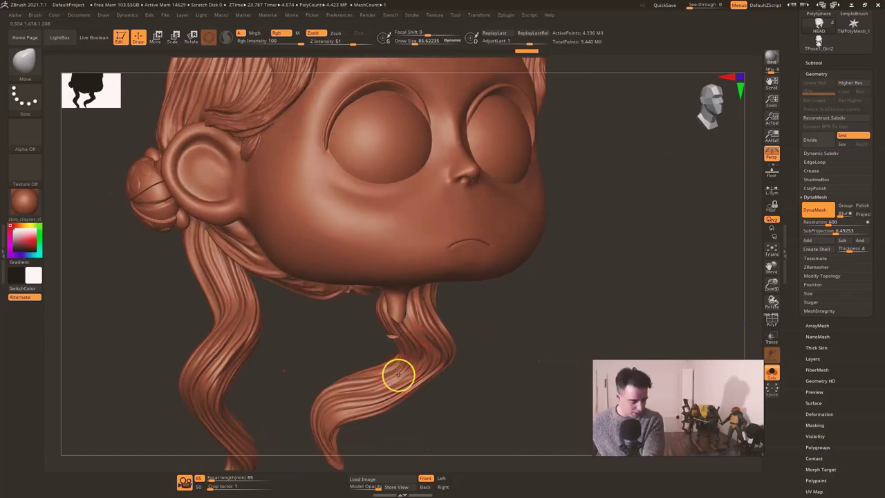
{"action": "left_click_drag", "start_coordinate": [458, 361], "coordinate": [417, 319]}
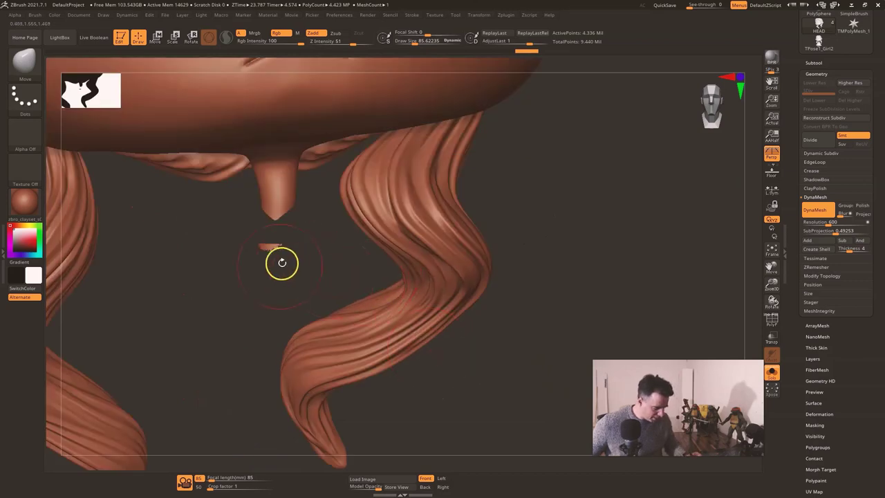
{"action": "mouse_move", "coordinate": [255, 288]}
{"action": "left_mouse_down", "text": "ctrl+shift"}
{"action": "mouse_move", "coordinate": [296, 267]}
{"action": "mouse_move", "coordinate": [303, 233]}
{"action": "left_mouse_up", "text": "ctrl+shift"}
{"action": "mouse_move", "coordinate": [310, 284]}
{"action": "left_mouse_down"}
{"action": "mouse_move", "coordinate": [294, 284]}
{"action": "mouse_move", "coordinate": [306, 274]}
{"action": "left_mouse_up"}
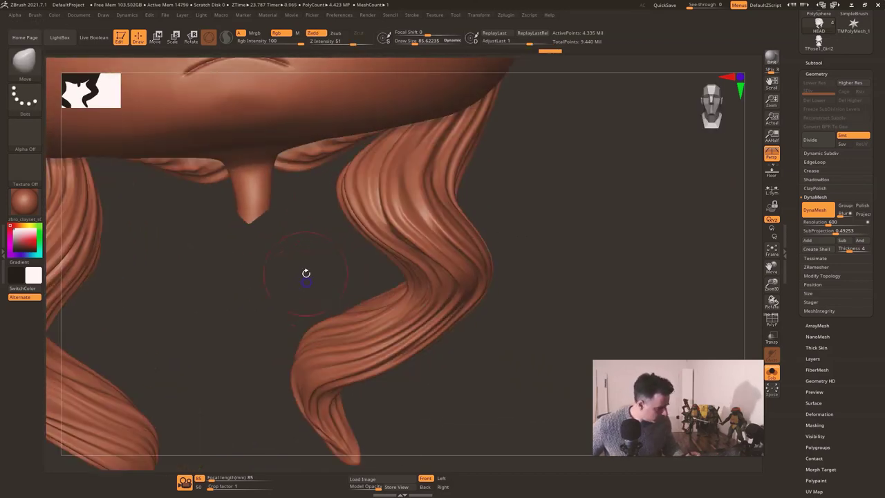
Step: Delete the hidden loose fragment from the HEAD subtool's geometry
{"action": "left_click", "coordinate": [823, 276]}
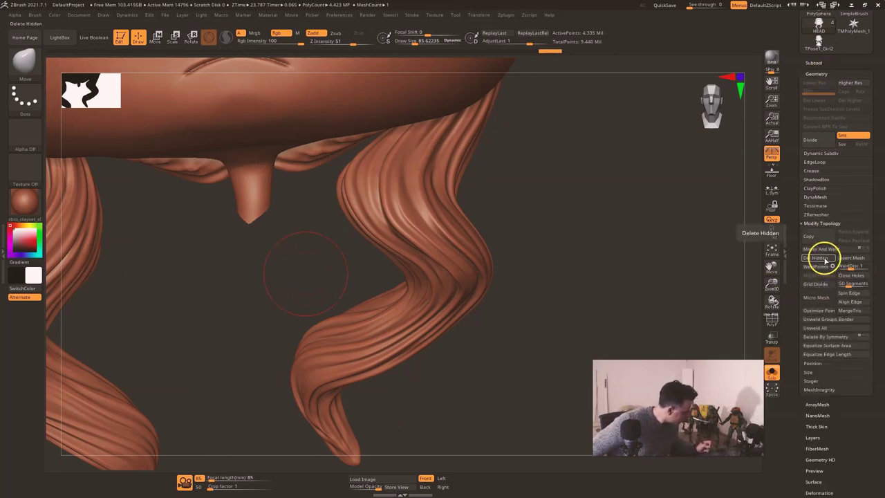
{"action": "left_click", "coordinate": [824, 262]}
{"action": "left_click_drag", "start_coordinate": [593, 273], "coordinate": [599, 285]}
{"action": "left_click_drag", "start_coordinate": [565, 233], "coordinate": [537, 211], "text": "alt"}
Step: Examine the cut end of the neck stub from the front, back and below
{"action": "left_click_drag", "start_coordinate": [99, 135], "coordinate": [614, 233]}
{"action": "left_click_drag", "start_coordinate": [529, 348], "coordinate": [525, 288], "text": "alt"}
{"action": "mouse_move", "coordinate": [562, 176]}
{"action": "left_mouse_down", "text": "alt"}
{"action": "mouse_move", "coordinate": [452, 265]}
{"action": "mouse_move", "coordinate": [450, 286]}
{"action": "left_mouse_up", "text": "alt"}
{"action": "key", "text": "s"}
{"action": "left_click_drag", "start_coordinate": [488, 251], "coordinate": [483, 251]}
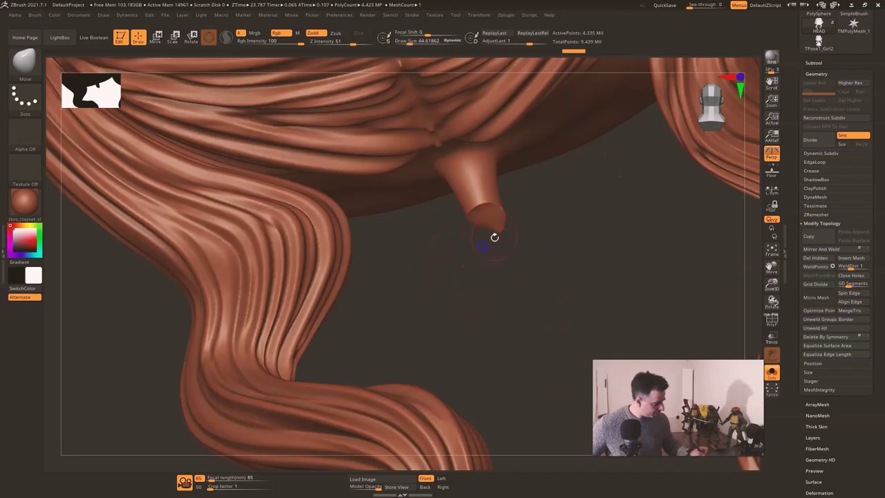
{"action": "left_click_drag", "start_coordinate": [595, 251], "coordinate": [609, 232]}
{"action": "mouse_move", "coordinate": [582, 276]}
{"action": "left_mouse_down"}
{"action": "mouse_move", "coordinate": [536, 289]}
{"action": "mouse_move", "coordinate": [593, 300]}
{"action": "mouse_move", "coordinate": [399, 348]}
{"action": "mouse_move", "coordinate": [369, 322]}
{"action": "mouse_move", "coordinate": [614, 266]}
{"action": "mouse_move", "coordinate": [628, 273]}
{"action": "left_mouse_up"}
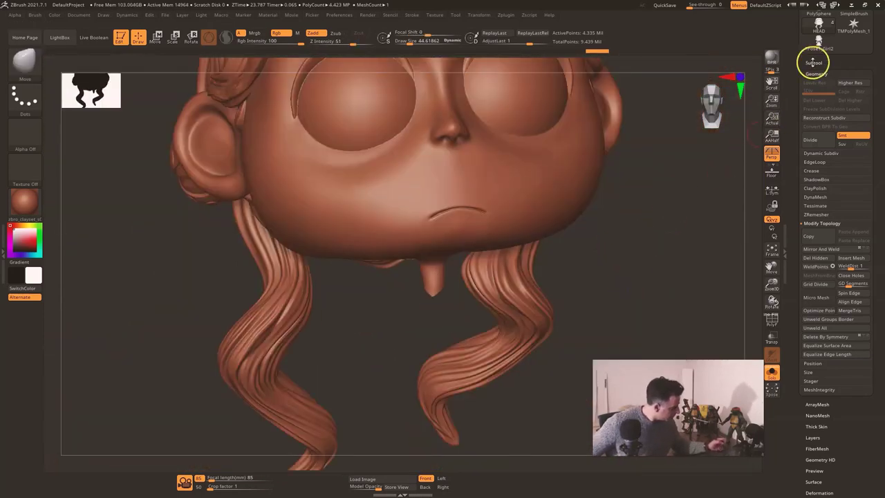
{"action": "left_click_drag", "start_coordinate": [652, 227], "coordinate": [681, 210]}
{"action": "left_click_drag", "start_coordinate": [515, 304], "coordinate": [296, 192]}
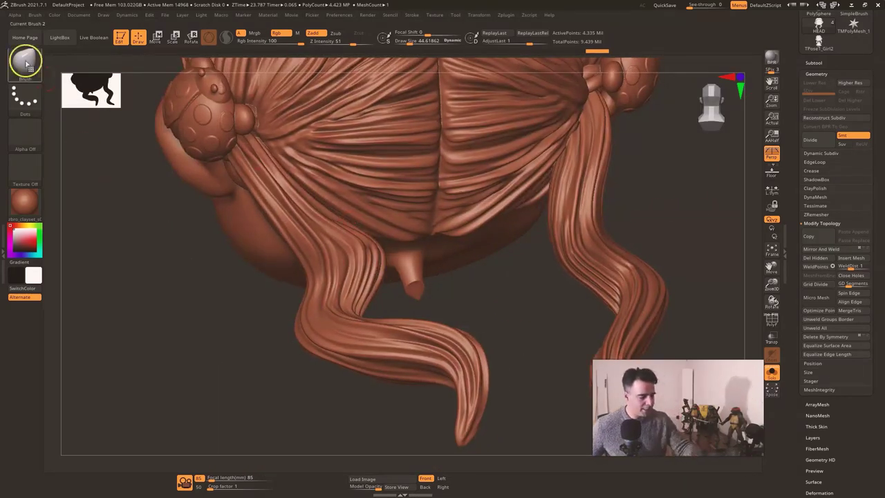
Step: Insert the teton brush's peg mesh at the lower end of HEAD's neck stub and clear the mask
{"action": "left_click", "coordinate": [23, 61]}
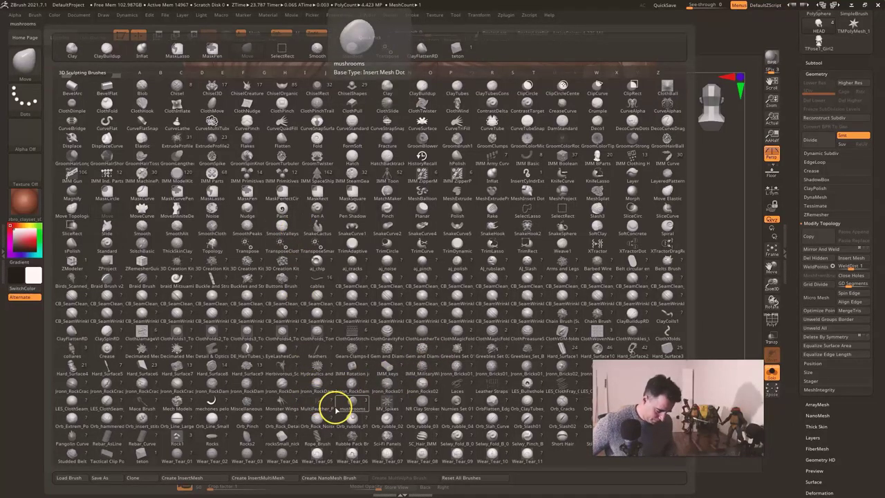
{"action": "left_click", "coordinate": [144, 456]}
{"action": "mouse_move", "coordinate": [432, 277]}
{"action": "left_mouse_down", "text": "alt"}
{"action": "mouse_move", "coordinate": [433, 318]}
{"action": "mouse_move", "coordinate": [410, 319]}
{"action": "left_mouse_up", "text": "alt"}
{"action": "left_click_drag", "start_coordinate": [495, 350], "coordinate": [601, 299]}
{"action": "left_click_drag", "start_coordinate": [450, 346], "coordinate": [422, 295], "text": "alt"}
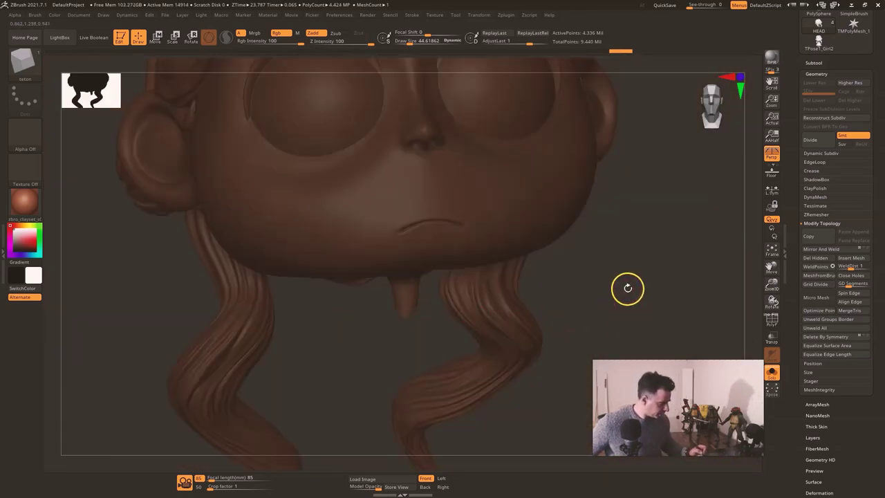
{"action": "left_click_drag", "start_coordinate": [627, 288], "coordinate": [685, 286], "text": "ctrl"}
Step: Duplicate the HEAD subtool as a subtractive copy placed directly below BODY1
{"action": "left_click", "coordinate": [815, 64]}
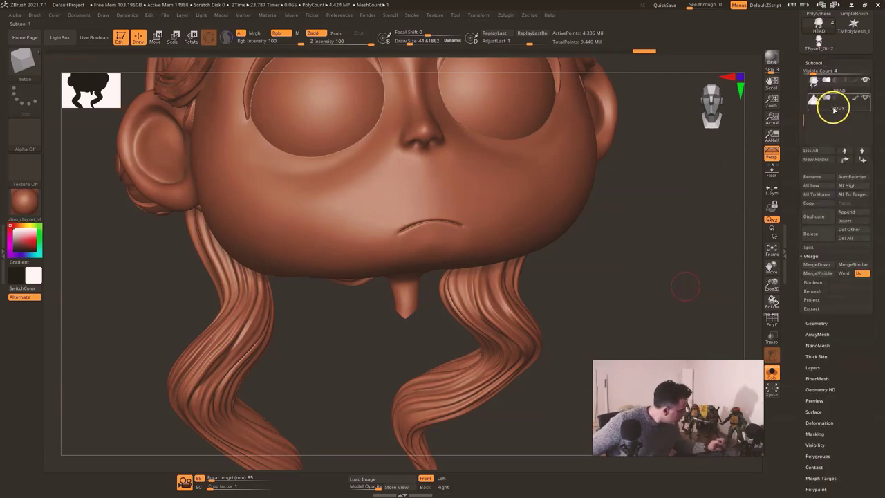
{"action": "left_click", "coordinate": [829, 216]}
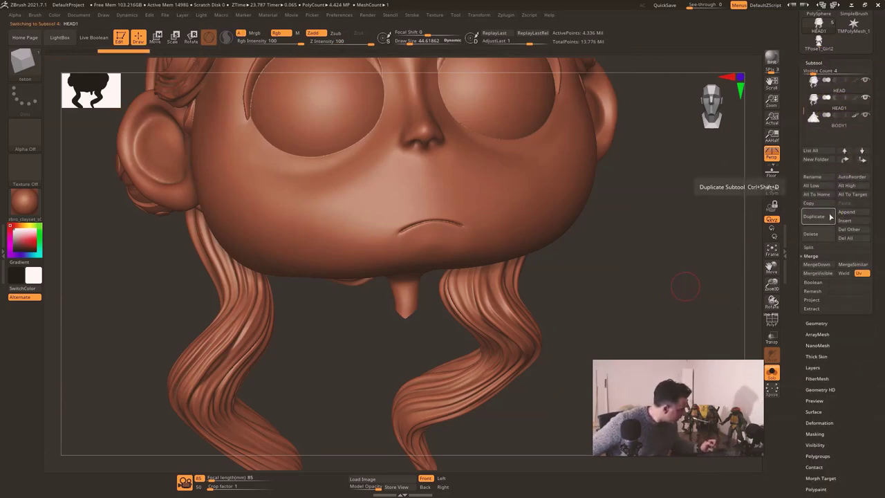
{"action": "left_click", "coordinate": [863, 159]}
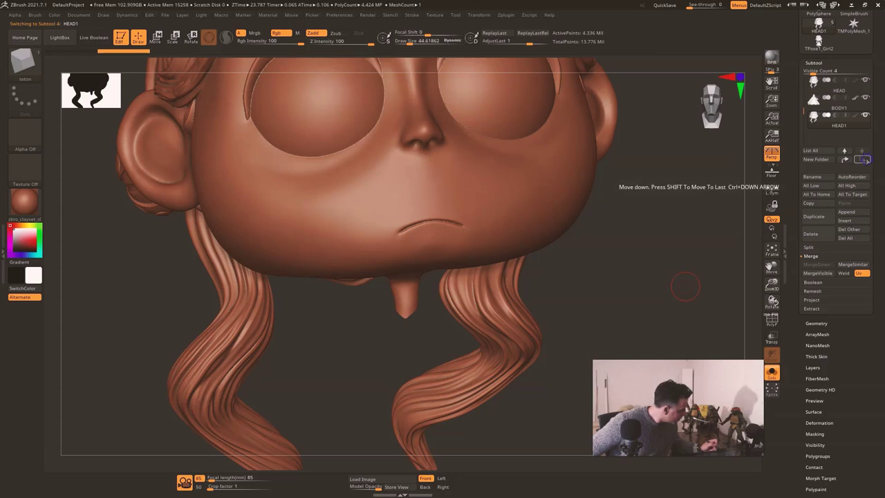
{"action": "left_click", "coordinate": [833, 102]}
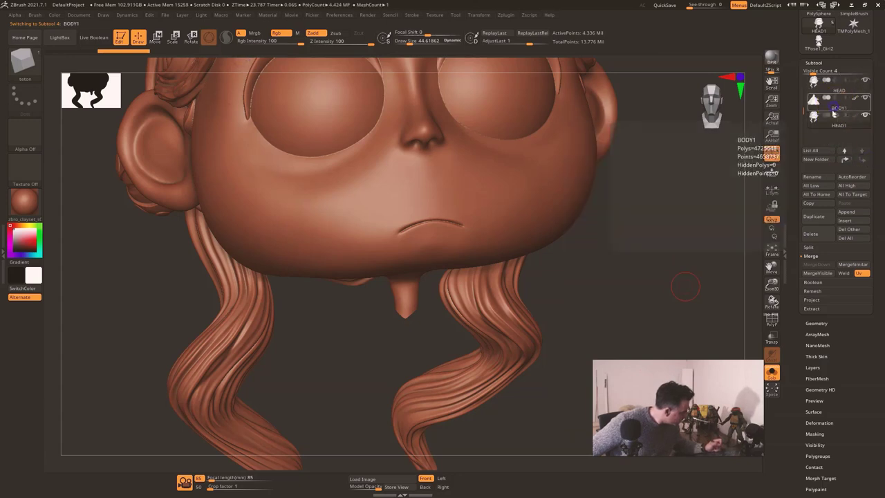
{"action": "left_click_drag", "start_coordinate": [572, 261], "coordinate": [580, 313]}
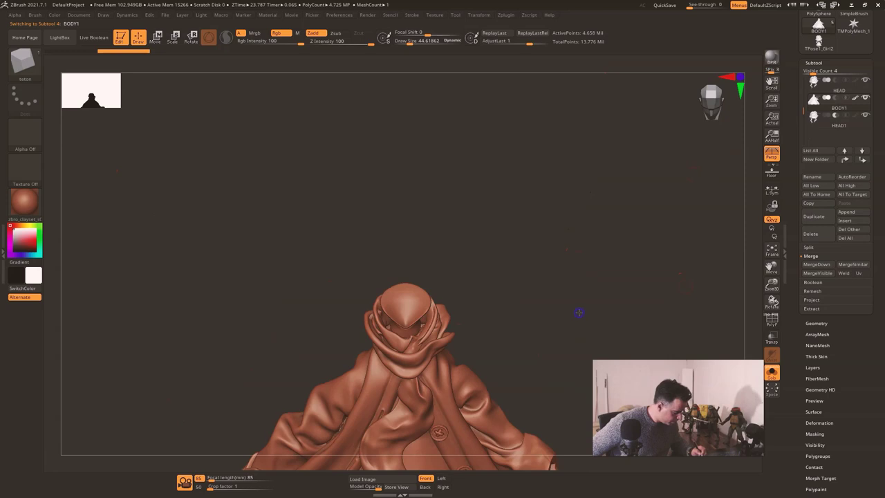
{"action": "left_click", "coordinate": [816, 63]}
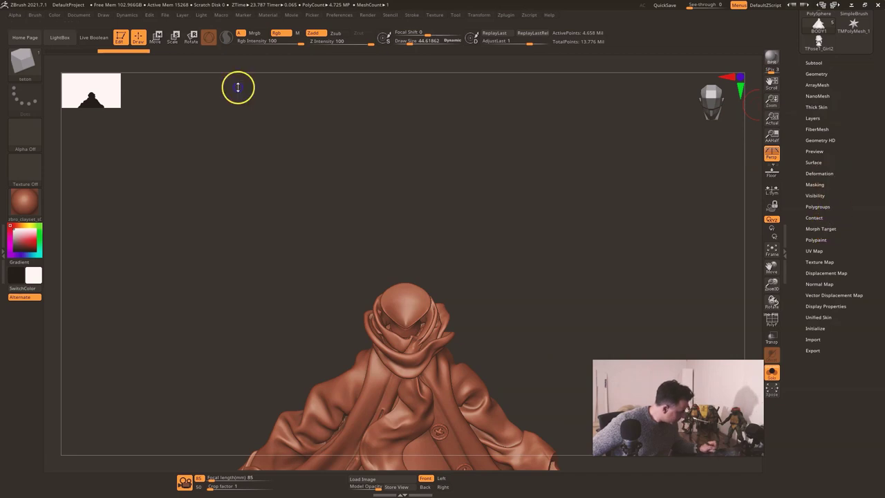
{"action": "left_click", "coordinate": [820, 172]}
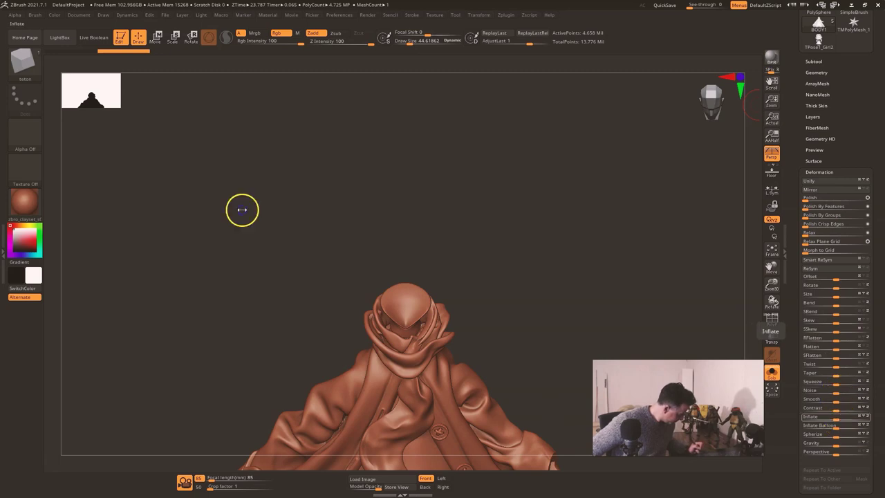
{"action": "left_click", "coordinate": [772, 373]}
{"action": "left_click_drag", "start_coordinate": [744, 339], "coordinate": [743, 294]}
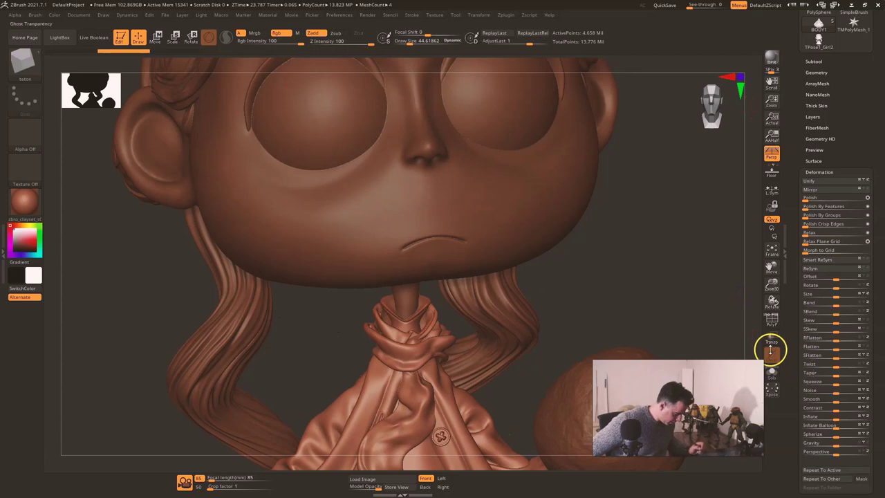
Step: Isolate the HEAD1 copy and inflate it slightly with the Inflate deformation, checking its neck peg
{"action": "left_click", "coordinate": [387, 231], "text": "alt"}
{"action": "left_click", "coordinate": [814, 61]}
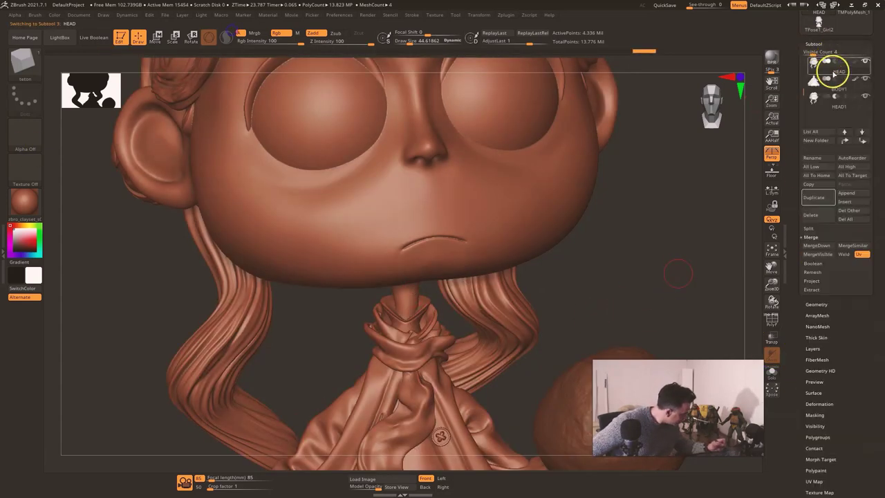
{"action": "left_click", "coordinate": [830, 104]}
{"action": "left_click", "coordinate": [772, 373]}
{"action": "left_click_drag", "start_coordinate": [674, 338], "coordinate": [695, 239]}
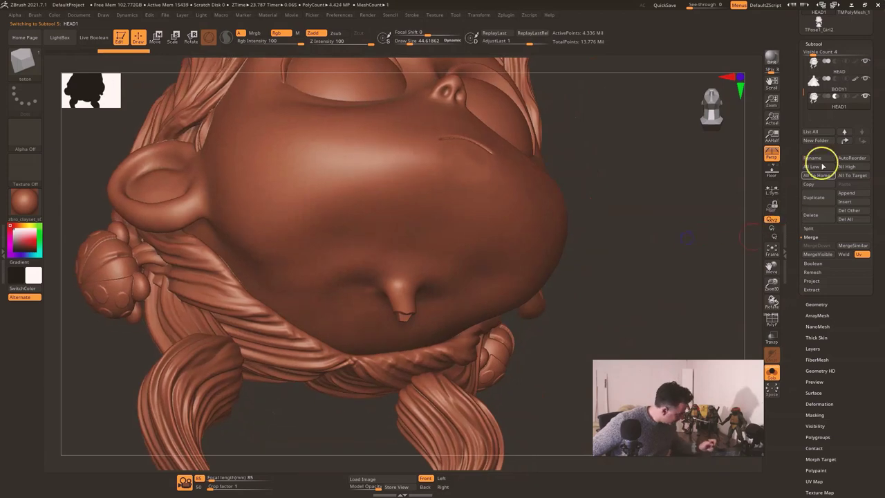
{"action": "left_click", "coordinate": [816, 43]}
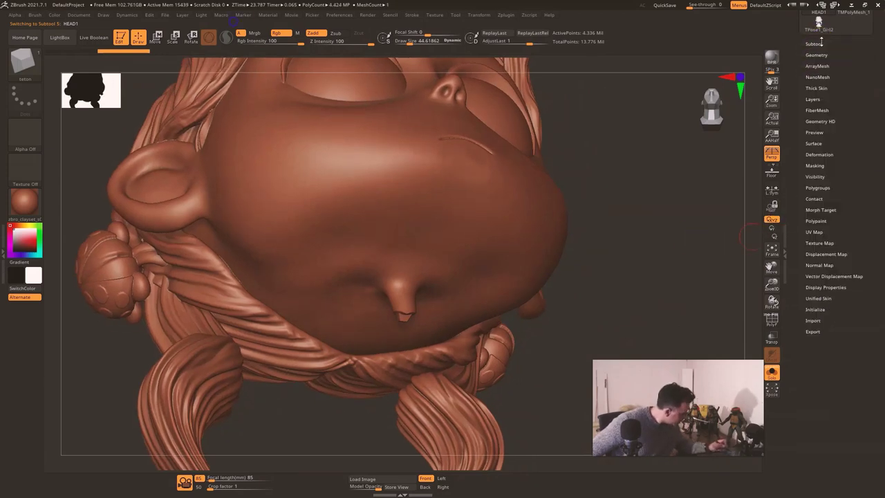
{"action": "left_click", "coordinate": [826, 154]}
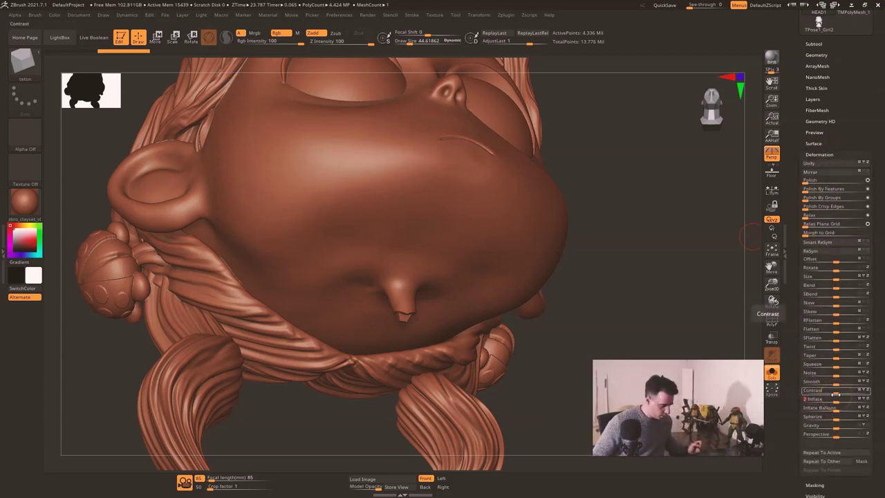
{"action": "left_click", "coordinate": [836, 395]}
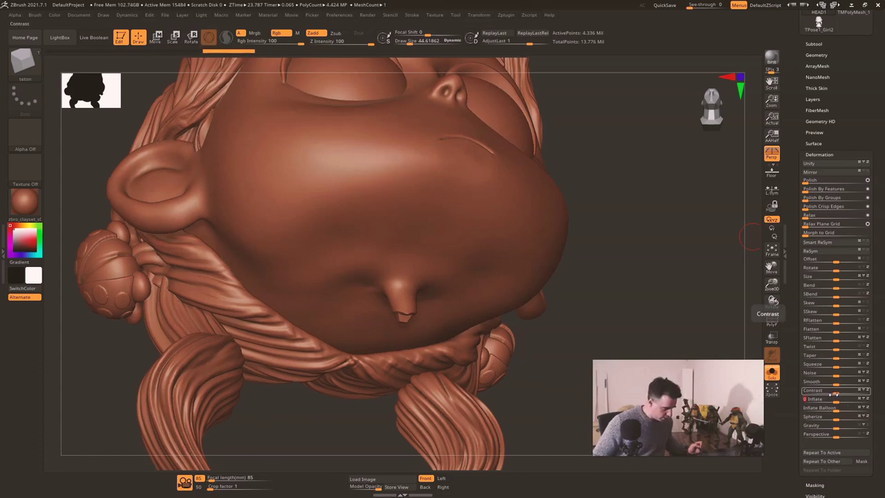
{"action": "left_click_drag", "start_coordinate": [639, 277], "coordinate": [638, 302]}
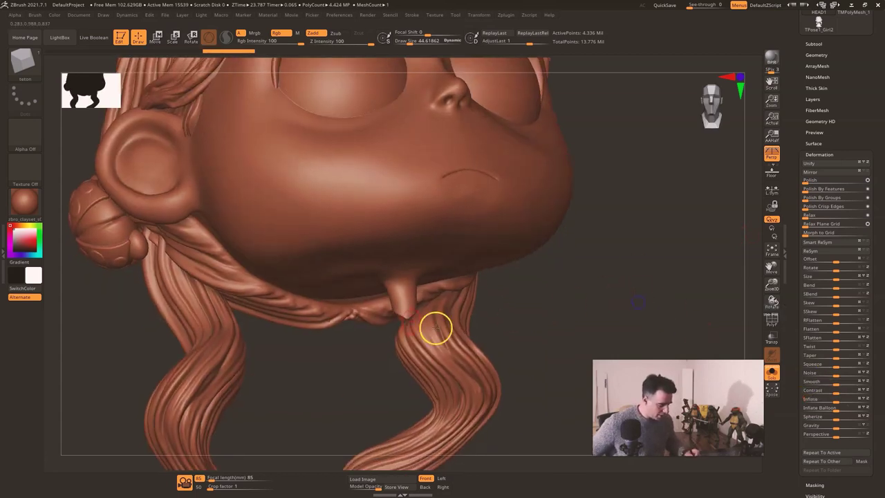
{"action": "left_click_drag", "start_coordinate": [653, 275], "coordinate": [646, 310]}
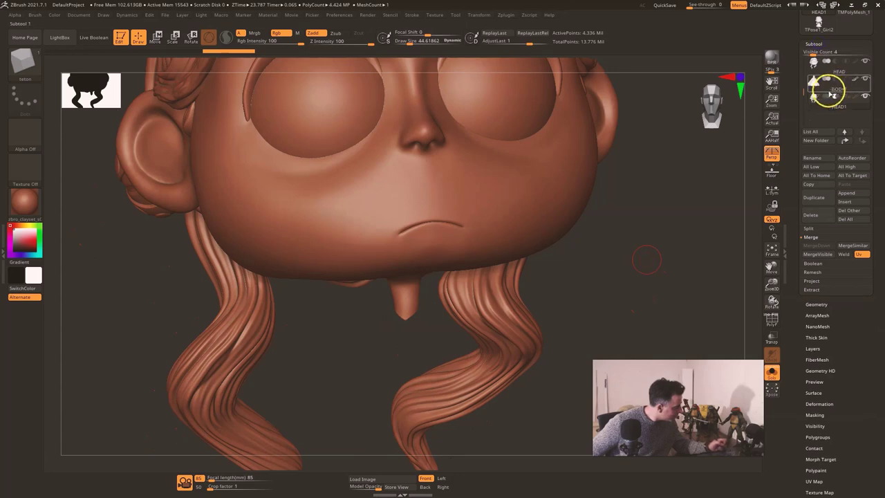
Step: Merge BODY1 down with the subtractive HEAD1 copy and DynaMesh it at resolution 648 to cut the neck socket
{"action": "left_click", "coordinate": [833, 88]}
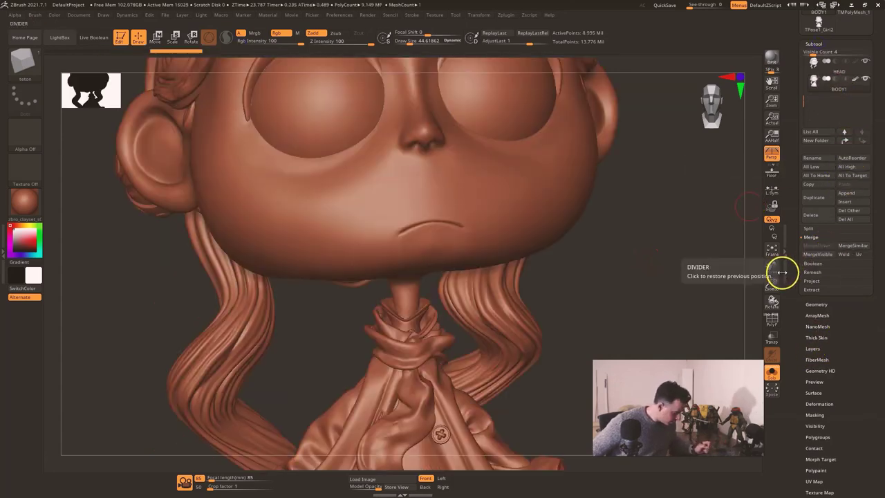
{"action": "left_click_drag", "start_coordinate": [634, 259], "coordinate": [661, 331], "text": "ctrl+shift"}
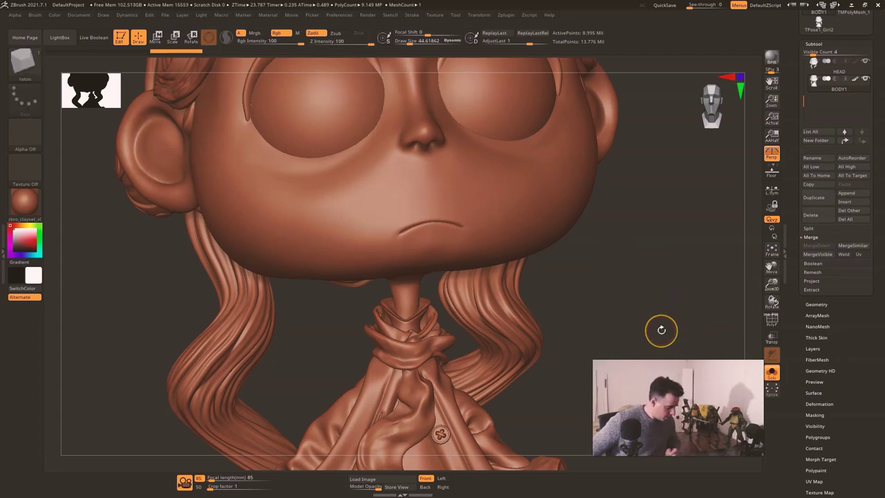
{"action": "left_click", "coordinate": [819, 43]}
{"action": "left_click", "coordinate": [821, 54]}
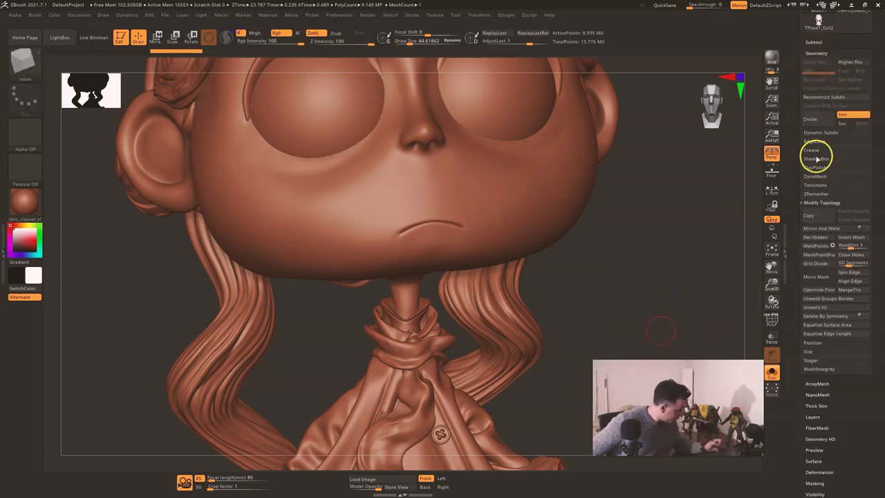
{"action": "left_click", "coordinate": [832, 203]}
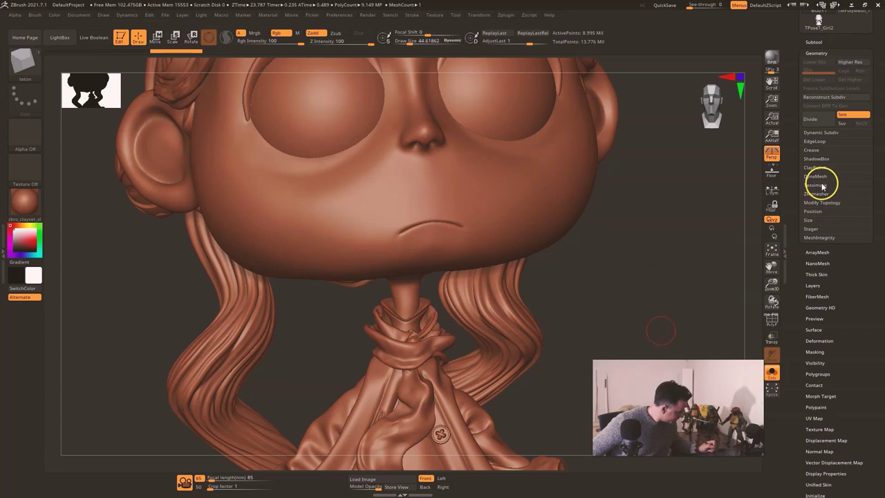
{"action": "left_click", "coordinate": [815, 177]}
{"action": "left_click", "coordinate": [821, 192]}
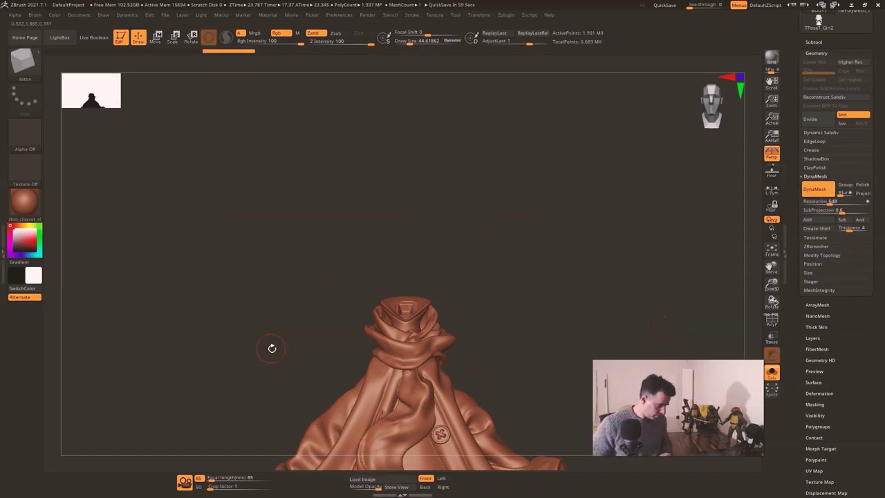
Step: Smooth the surface around the square socket in the top of BODY1's neck, undoing the last change
{"action": "left_click_drag", "start_coordinate": [603, 280], "coordinate": [599, 273]}
{"action": "left_click_drag", "start_coordinate": [549, 237], "coordinate": [569, 340], "text": "alt"}
{"action": "key", "text": "s"}
{"action": "left_click_drag", "start_coordinate": [438, 283], "coordinate": [428, 282]}
{"action": "left_click_drag", "start_coordinate": [465, 241], "coordinate": [470, 287]}
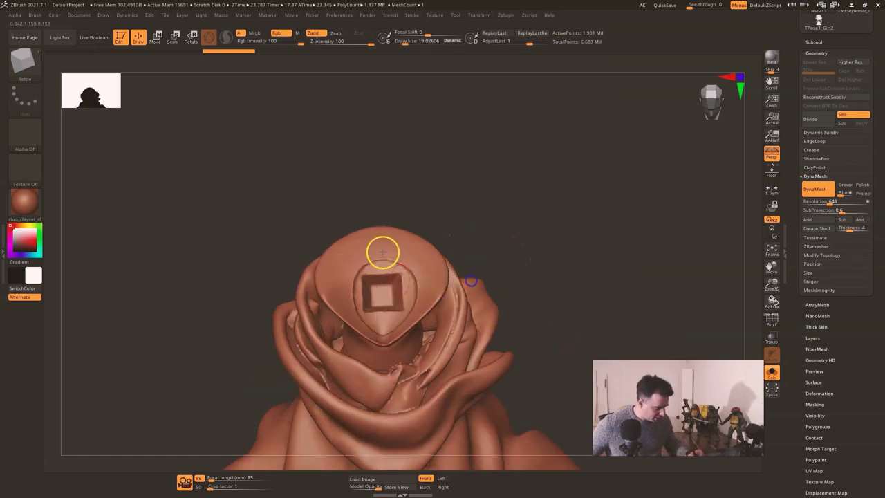
{"action": "left_click_drag", "start_coordinate": [559, 251], "coordinate": [580, 245]}
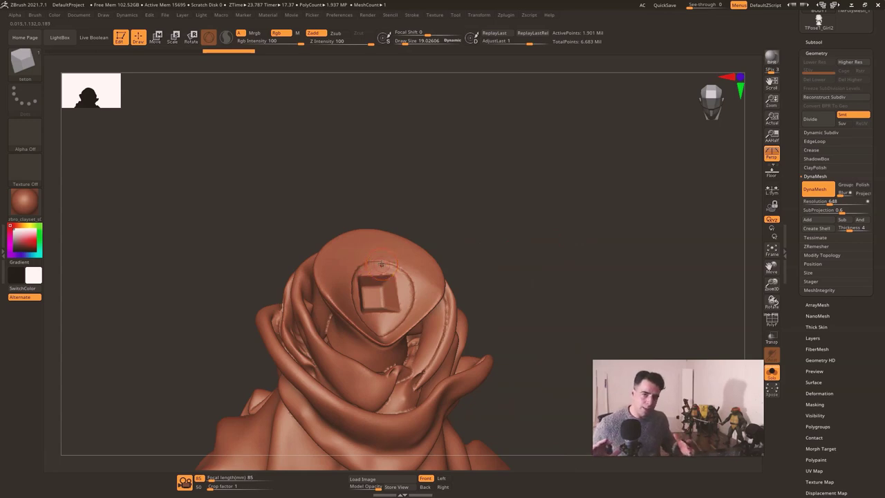
{"action": "key", "text": "s"}
{"action": "key", "text": "shift"}
{"action": "left_click_drag", "start_coordinate": [360, 271], "coordinate": [409, 269]}
{"action": "left_click_drag", "start_coordinate": [352, 275], "coordinate": [351, 311], "text": "shift"}
{"action": "mouse_move", "coordinate": [402, 271]}
{"action": "left_mouse_down", "text": "shift"}
{"action": "mouse_move", "coordinate": [416, 305]}
{"action": "mouse_move", "coordinate": [387, 335]}
{"action": "left_mouse_up", "text": "shift"}
{"action": "key", "text": "ctrl"}
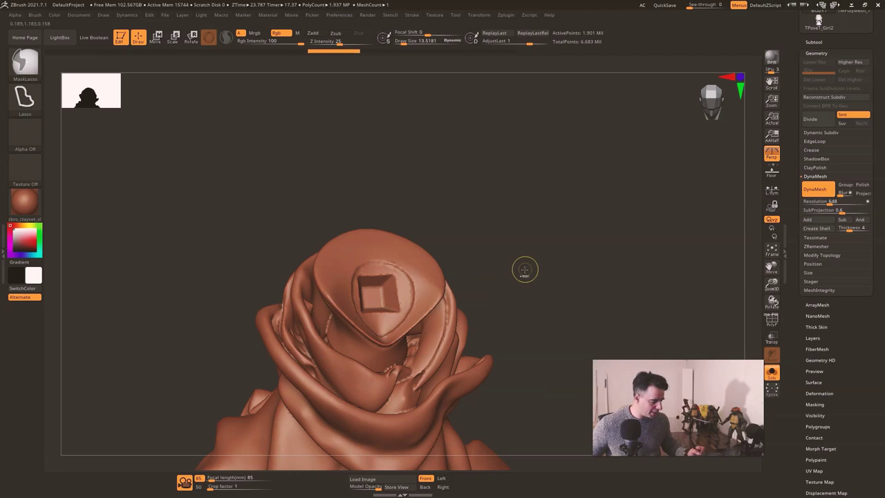
{"action": "key", "text": "ctrl+z"}
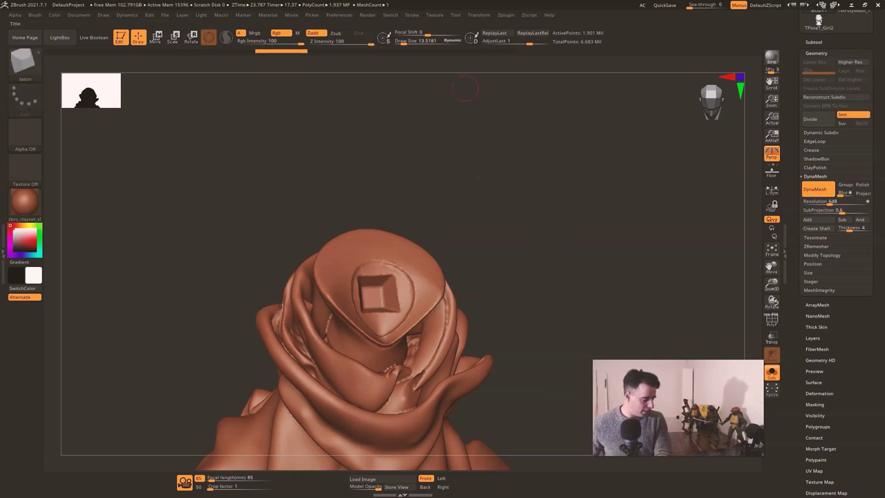
Step: Turn off the isolation of BODY1 and view the whole character with all subtools shown
{"action": "left_click_drag", "start_coordinate": [611, 297], "coordinate": [625, 298]}
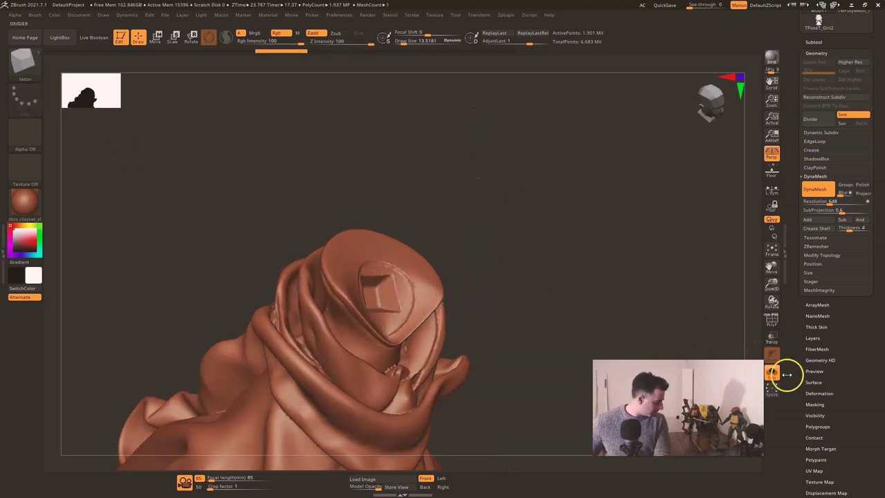
{"action": "left_click", "coordinate": [773, 376]}
{"action": "key", "text": "f"}
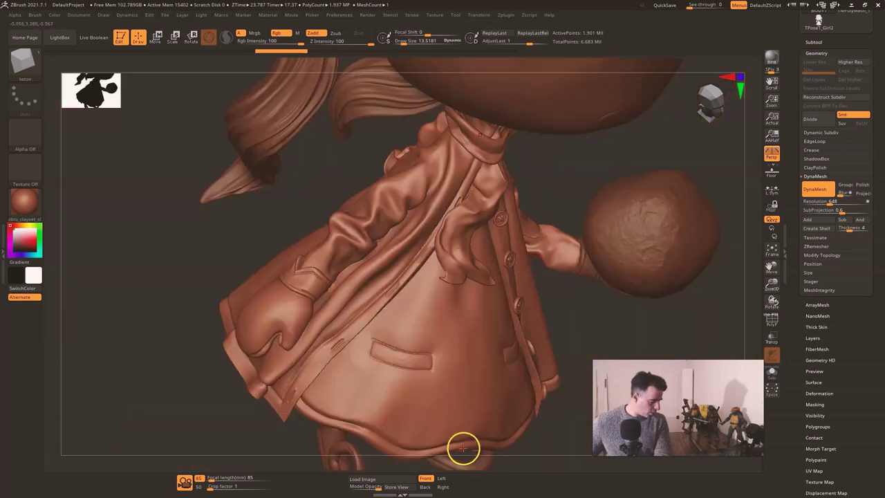
{"action": "left_click_drag", "start_coordinate": [674, 339], "coordinate": [646, 322], "text": "shift"}
{"action": "mouse_move", "coordinate": [657, 291]}
{"action": "left_mouse_down", "text": "alt"}
{"action": "mouse_move", "coordinate": [636, 290]}
{"action": "mouse_move", "coordinate": [602, 202]}
{"action": "mouse_move", "coordinate": [591, 266]}
{"action": "mouse_move", "coordinate": [567, 269]}
{"action": "left_mouse_up", "text": "alt"}
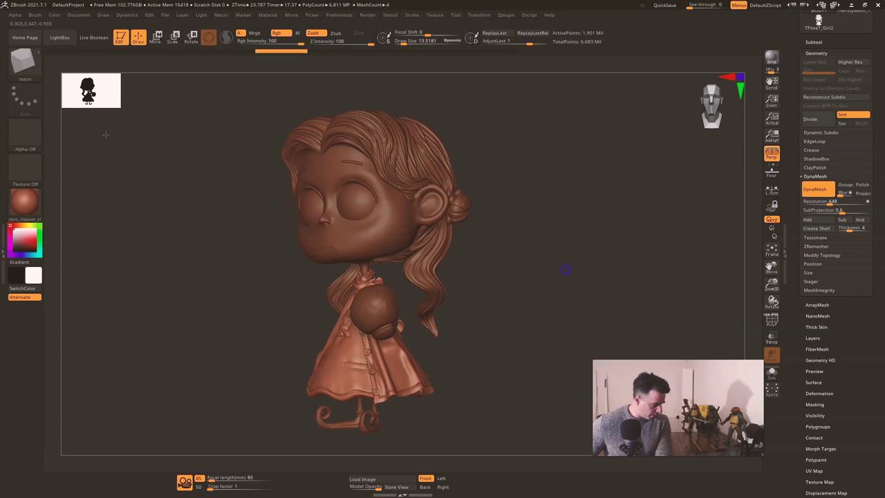
Step: Rename the BODY1 subtool as BODY
{"action": "left_click", "coordinate": [813, 42]}
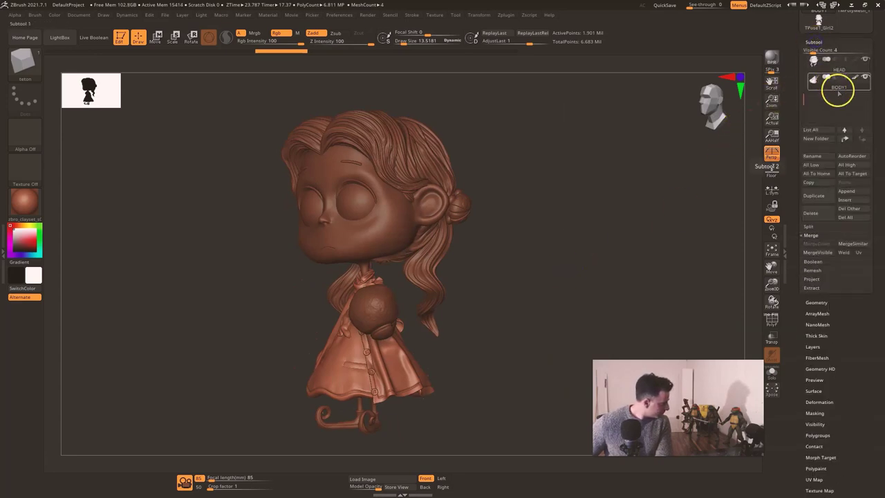
{"action": "left_click", "coordinate": [814, 156]}
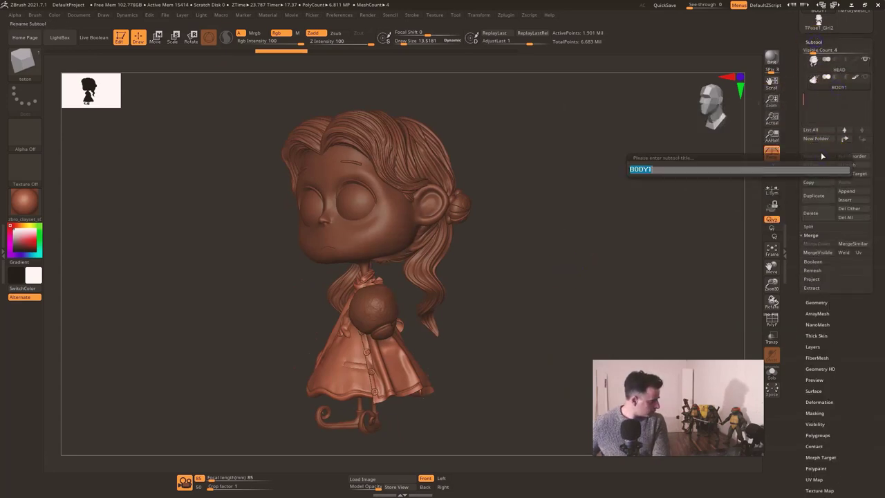
{"action": "left_click", "coordinate": [729, 171]}
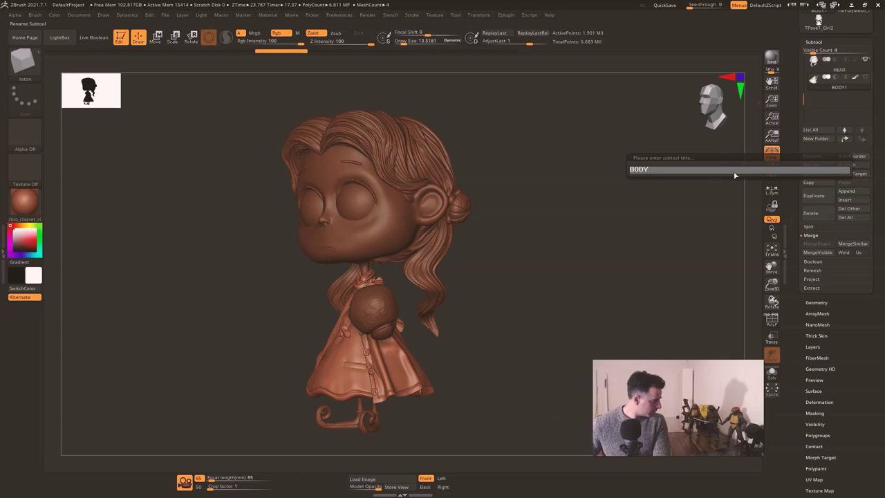
{"action": "key", "text": "Return"}
Step: Hide the BODY subtool and make LEGS the active subtool, facing both legs from the front
{"action": "left_click_drag", "start_coordinate": [804, 96], "coordinate": [813, 63]}
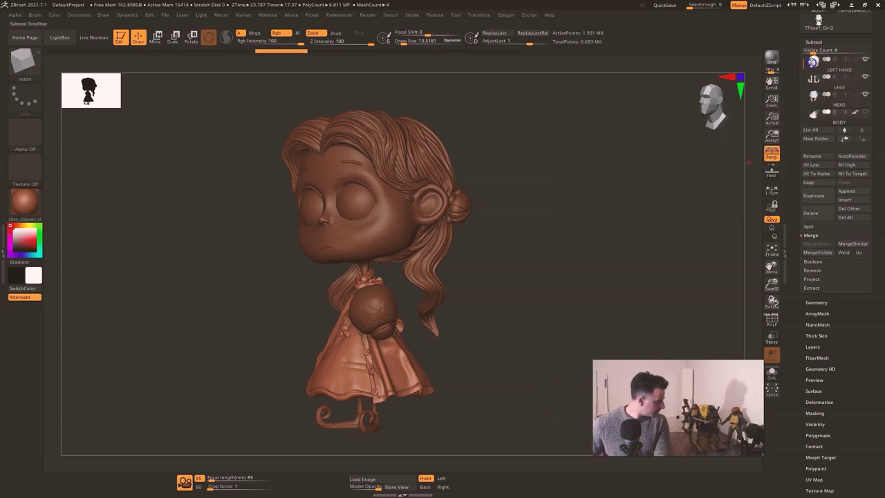
{"action": "mouse_move", "coordinate": [848, 91]}
{"action": "left_click", "coordinate": [850, 91]}
{"action": "left_click_drag", "start_coordinate": [504, 337], "coordinate": [530, 329]}
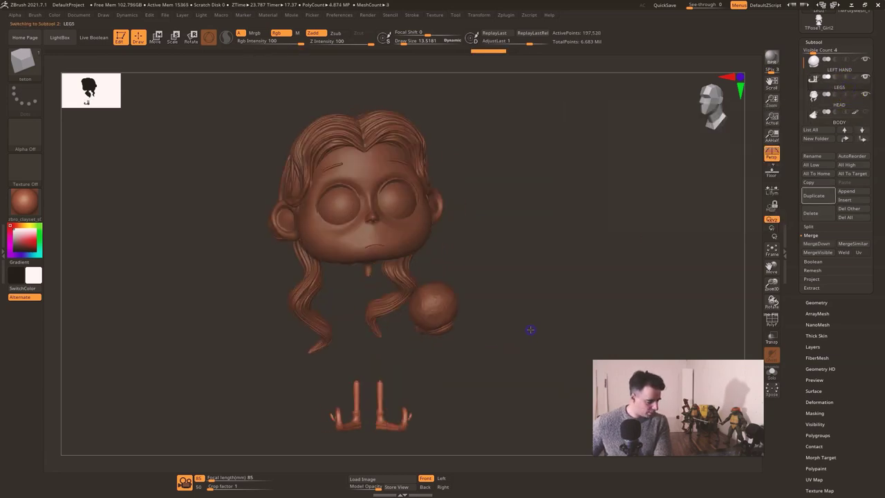
{"action": "left_click_drag", "start_coordinate": [498, 366], "coordinate": [497, 349], "text": "alt"}
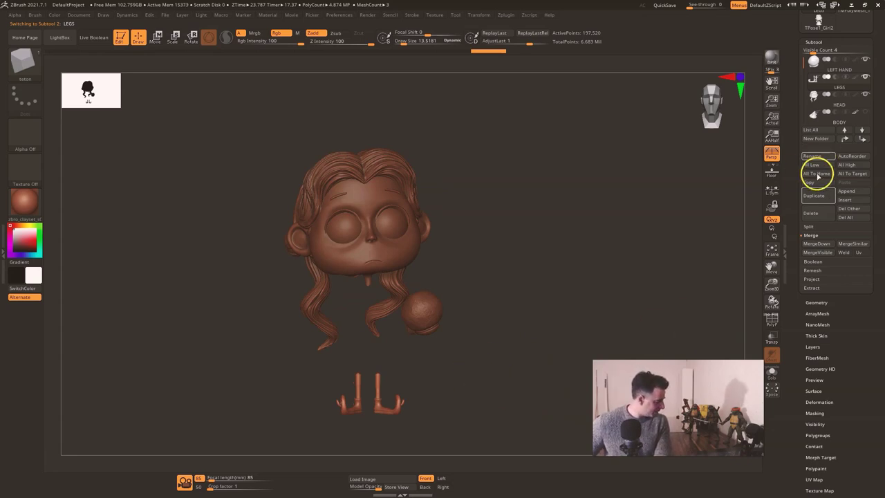
Step: Hide the character's right leg in the LEGS subtool and separate it into its own subtool with Split Hidden
{"action": "mouse_move", "coordinate": [301, 363]}
{"action": "left_mouse_down", "text": "ctrl+shift"}
{"action": "mouse_move", "coordinate": [332, 415]}
{"action": "mouse_move", "coordinate": [366, 437]}
{"action": "left_mouse_up", "text": "ctrl+shift"}
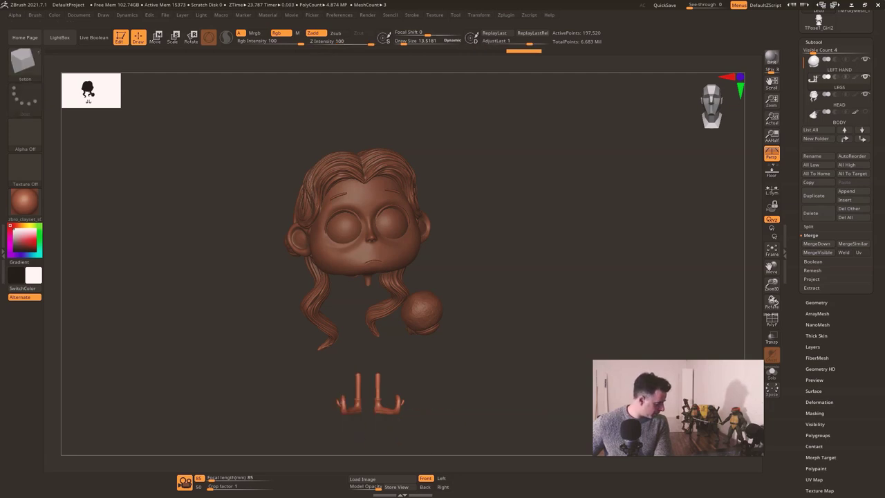
{"action": "left_click_drag", "start_coordinate": [280, 363], "coordinate": [365, 451], "text": "ctrl+shift"}
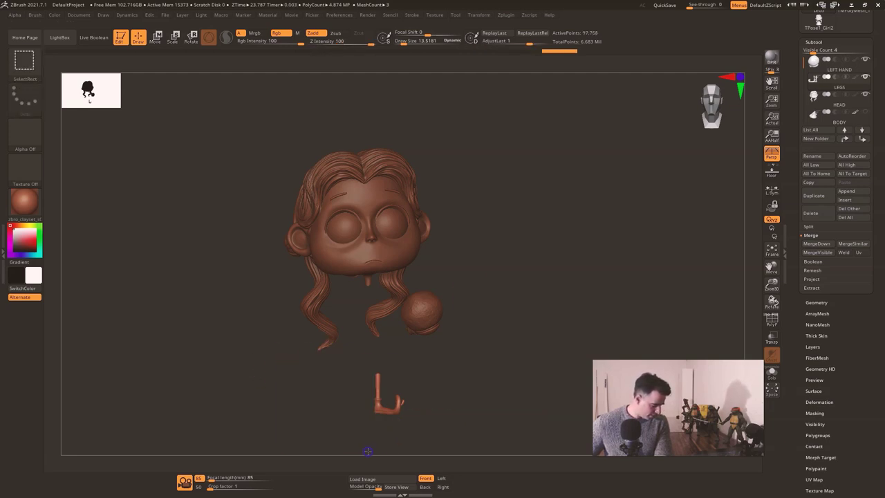
{"action": "left_click", "coordinate": [816, 43]}
{"action": "left_click", "coordinate": [817, 43]}
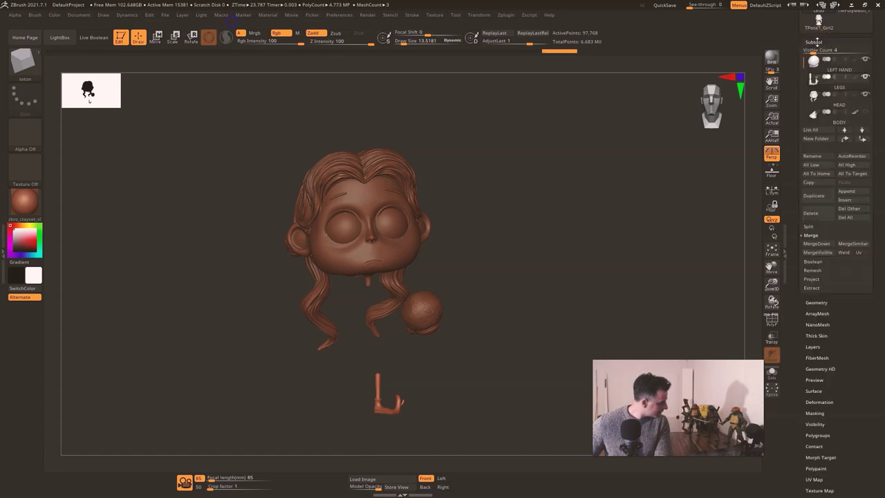
{"action": "left_click", "coordinate": [810, 226]}
{"action": "left_click", "coordinate": [815, 235]}
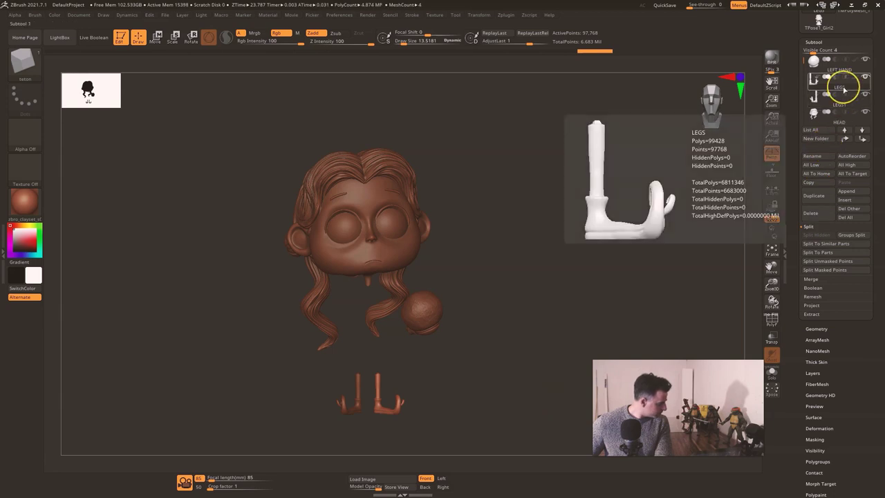
Step: Rename the character's left leg subtool as LEFT LEG and the split-off leg subtool as RIGHT LEG
{"action": "left_click", "coordinate": [813, 157]}
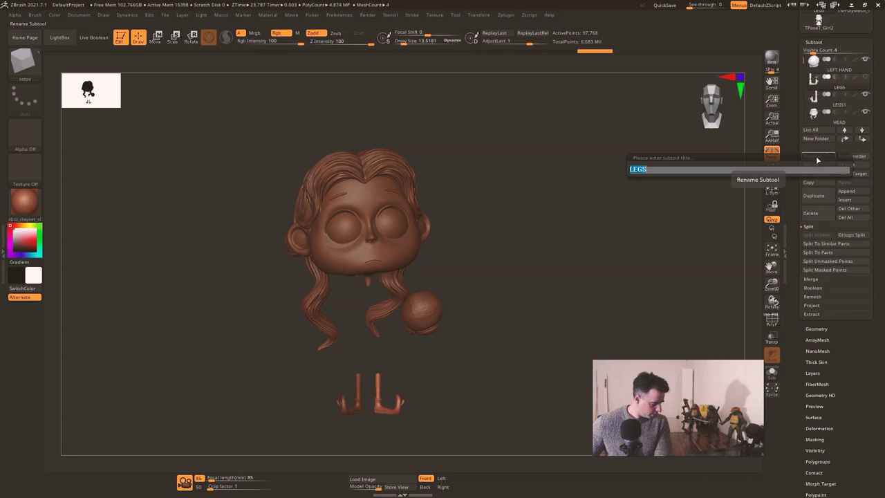
{"action": "type", "text": "L"}
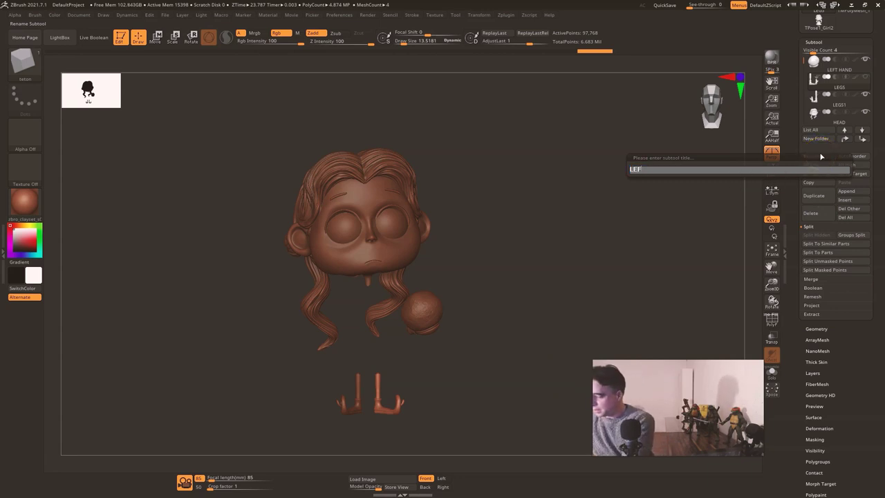
{"action": "type", "text": "LEFT LEG"}
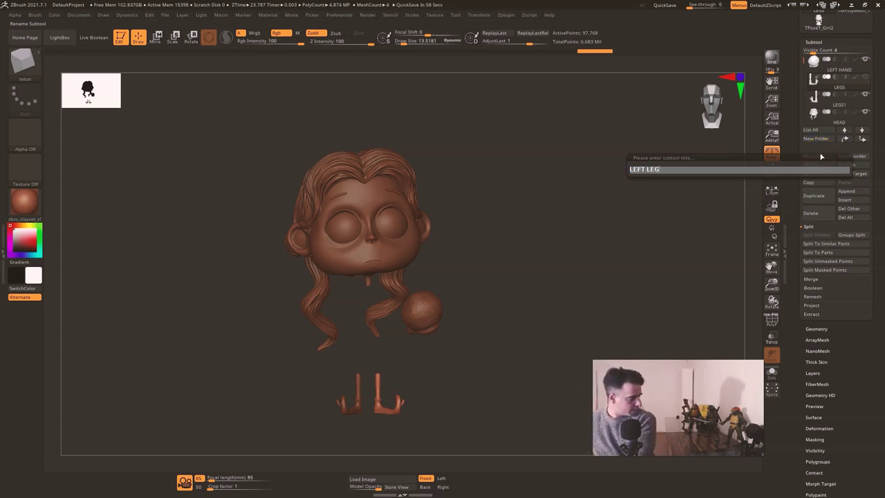
{"action": "key", "text": "Return"}
{"action": "left_click", "coordinate": [814, 98]}
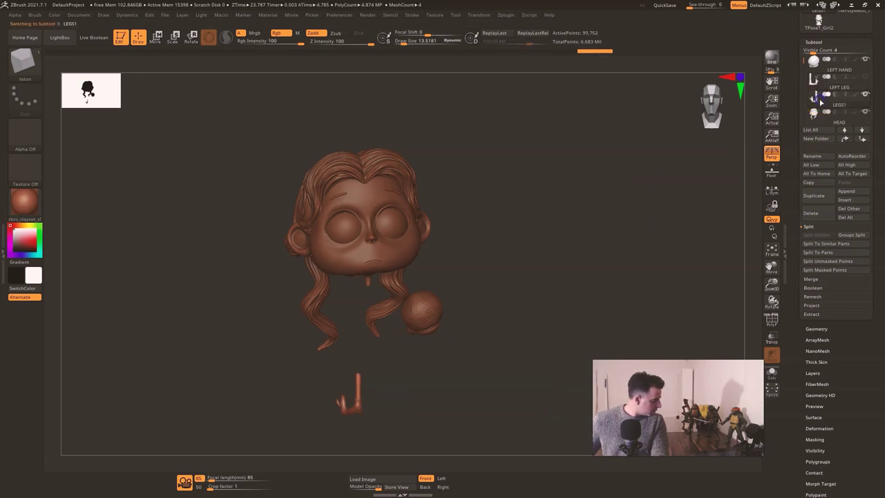
{"action": "left_click", "coordinate": [816, 158]}
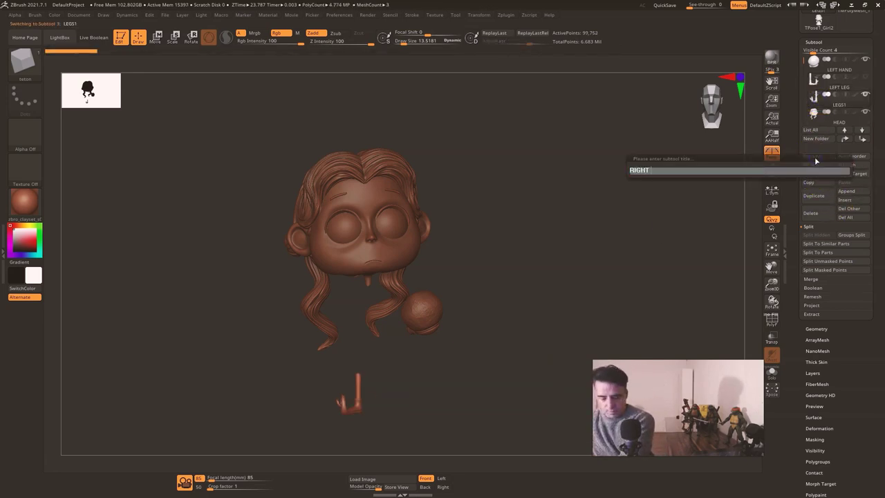
{"action": "key", "text": "Return"}
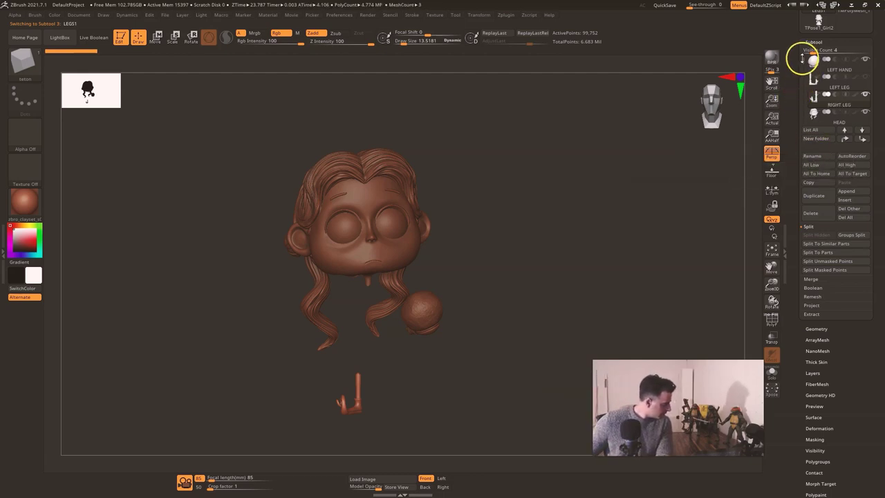
Step: Show the hidden left leg and body subtools again and view the whole character from the front
{"action": "left_click", "coordinate": [774, 378]}
{"action": "left_click", "coordinate": [774, 378]}
{"action": "left_click", "coordinate": [866, 95]}
{"action": "left_click", "coordinate": [865, 94]}
{"action": "left_click_drag", "start_coordinate": [693, 177], "coordinate": [658, 202]}
{"action": "mouse_move", "coordinate": [617, 273]}
{"action": "left_mouse_down"}
{"action": "mouse_move", "coordinate": [649, 272]}
{"action": "mouse_move", "coordinate": [613, 279]}
{"action": "mouse_move", "coordinate": [623, 280]}
{"action": "left_mouse_up"}
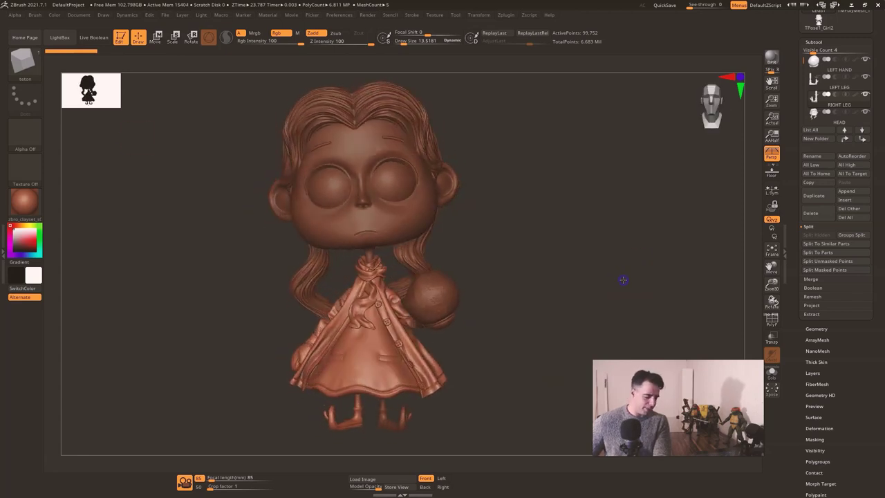